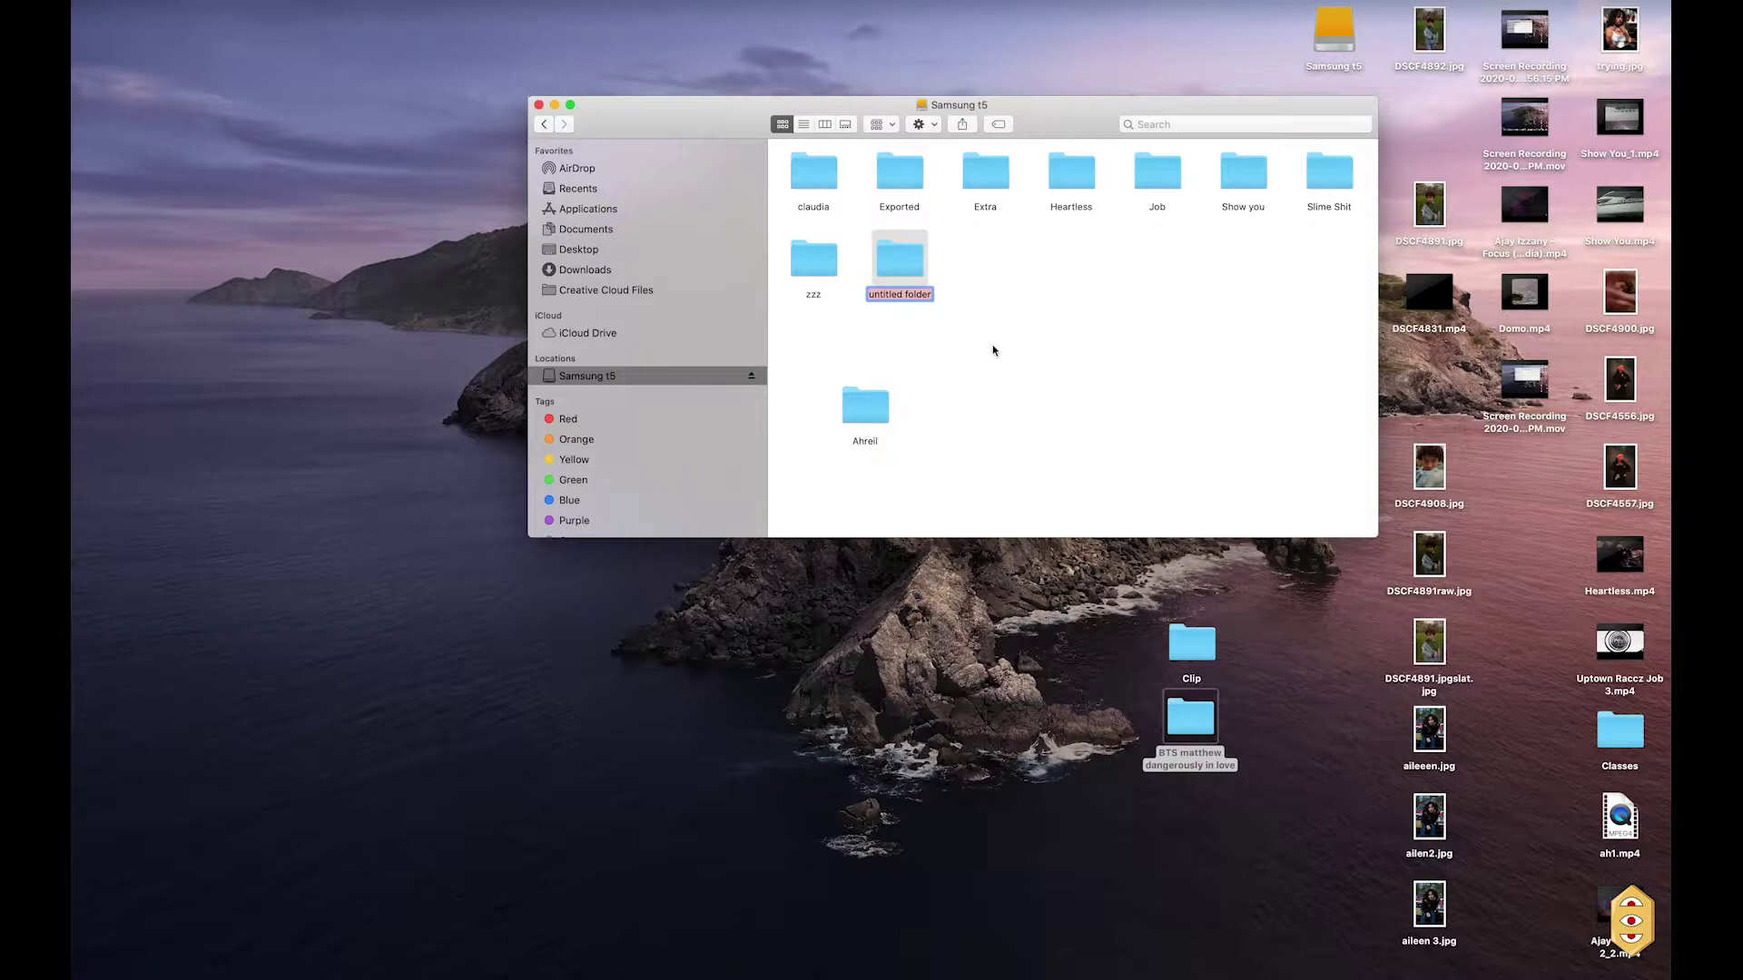
Name the new folder on the Samsung t5 drive Dangerously in Love BTS and open it
{"action": "type", "text": "Dangerously in Love BTS"}
{"action": "key", "text": "Return"}
{"action": "double_click", "coordinate": [916, 258]}
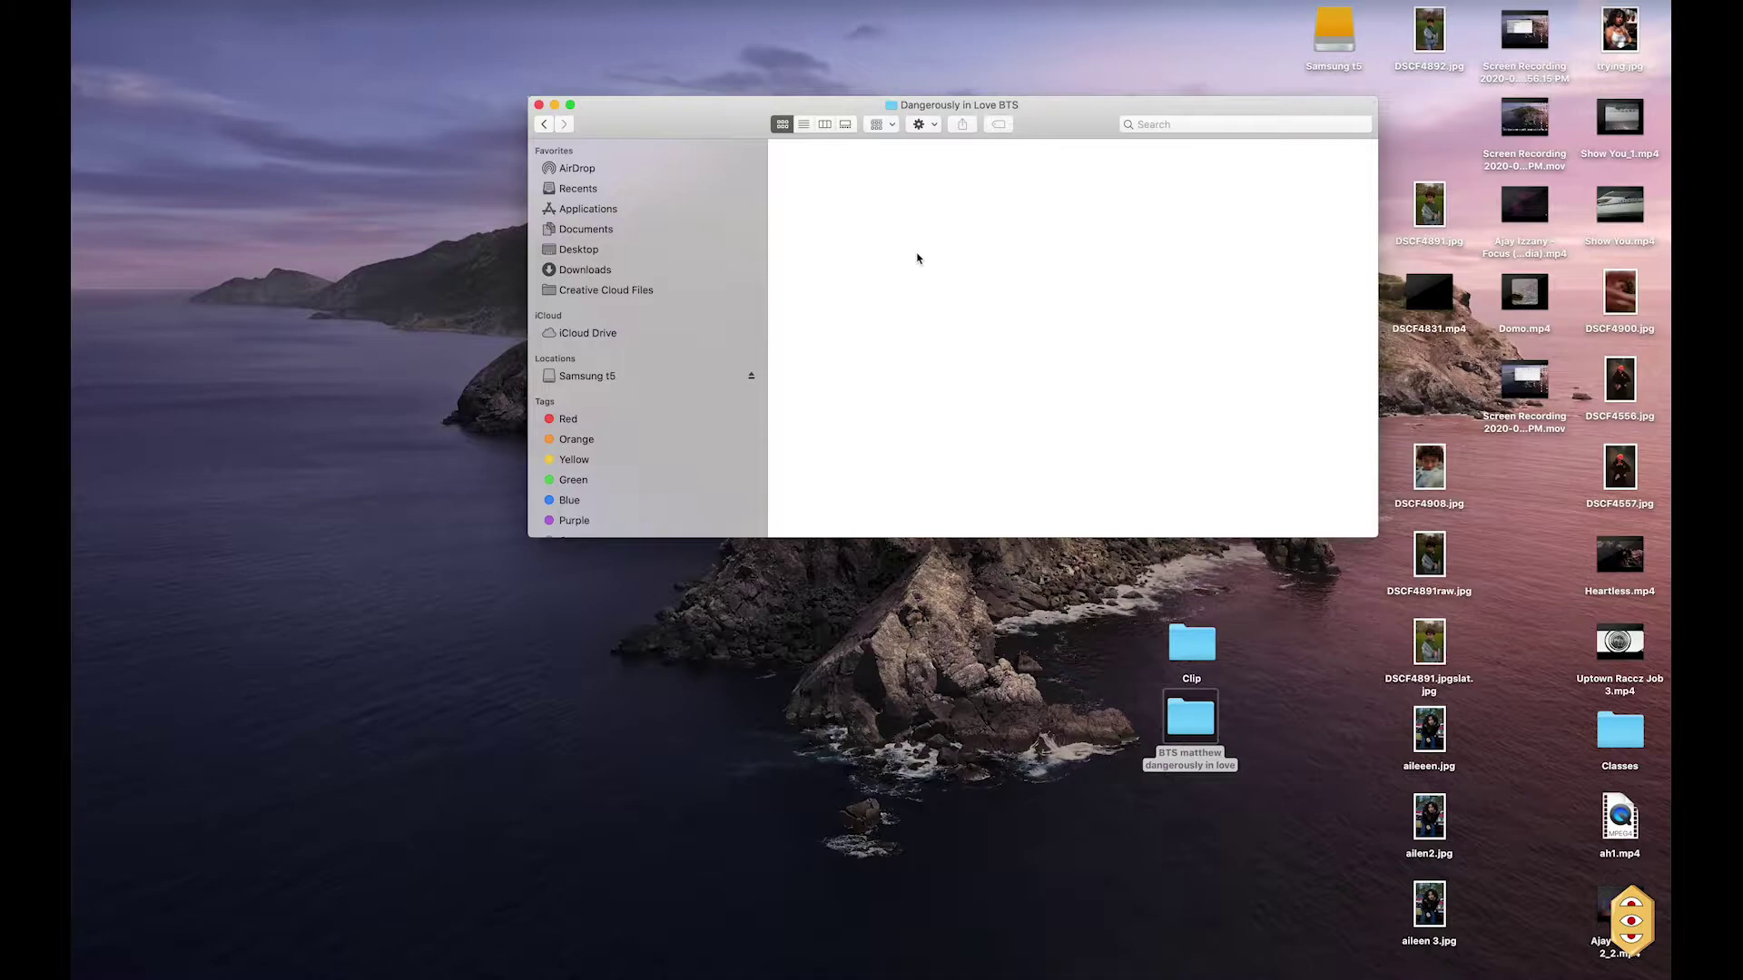
Create three subfolders named Project Files, Footage and Extra inside the Dangerously in Love BTS folder
{"action": "key", "text": "shift+super+n"}
{"action": "type", "text": "Project Files"}
{"action": "key", "text": "Return"}
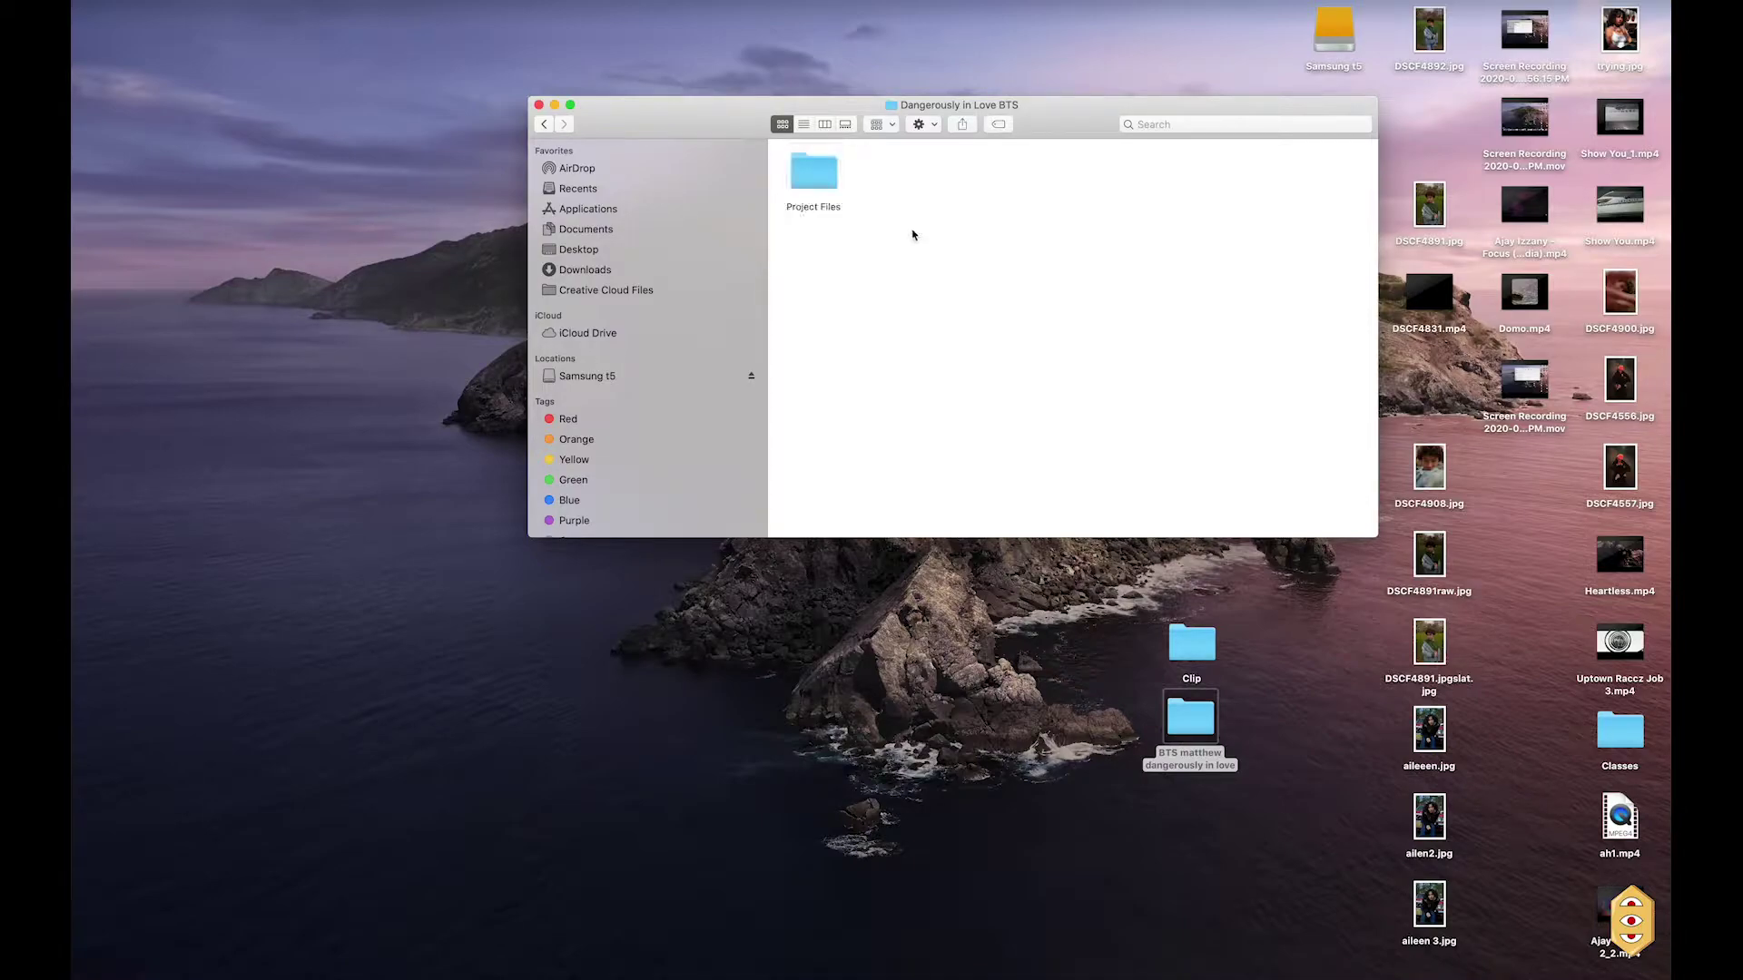
{"action": "key", "text": "shift+super+n"}
{"action": "type", "text": "Footage"}
{"action": "key", "text": "Return"}
{"action": "left_click", "coordinate": [937, 216]}
{"action": "key", "text": "shift+super+n"}
{"action": "type", "text": "Extra"}
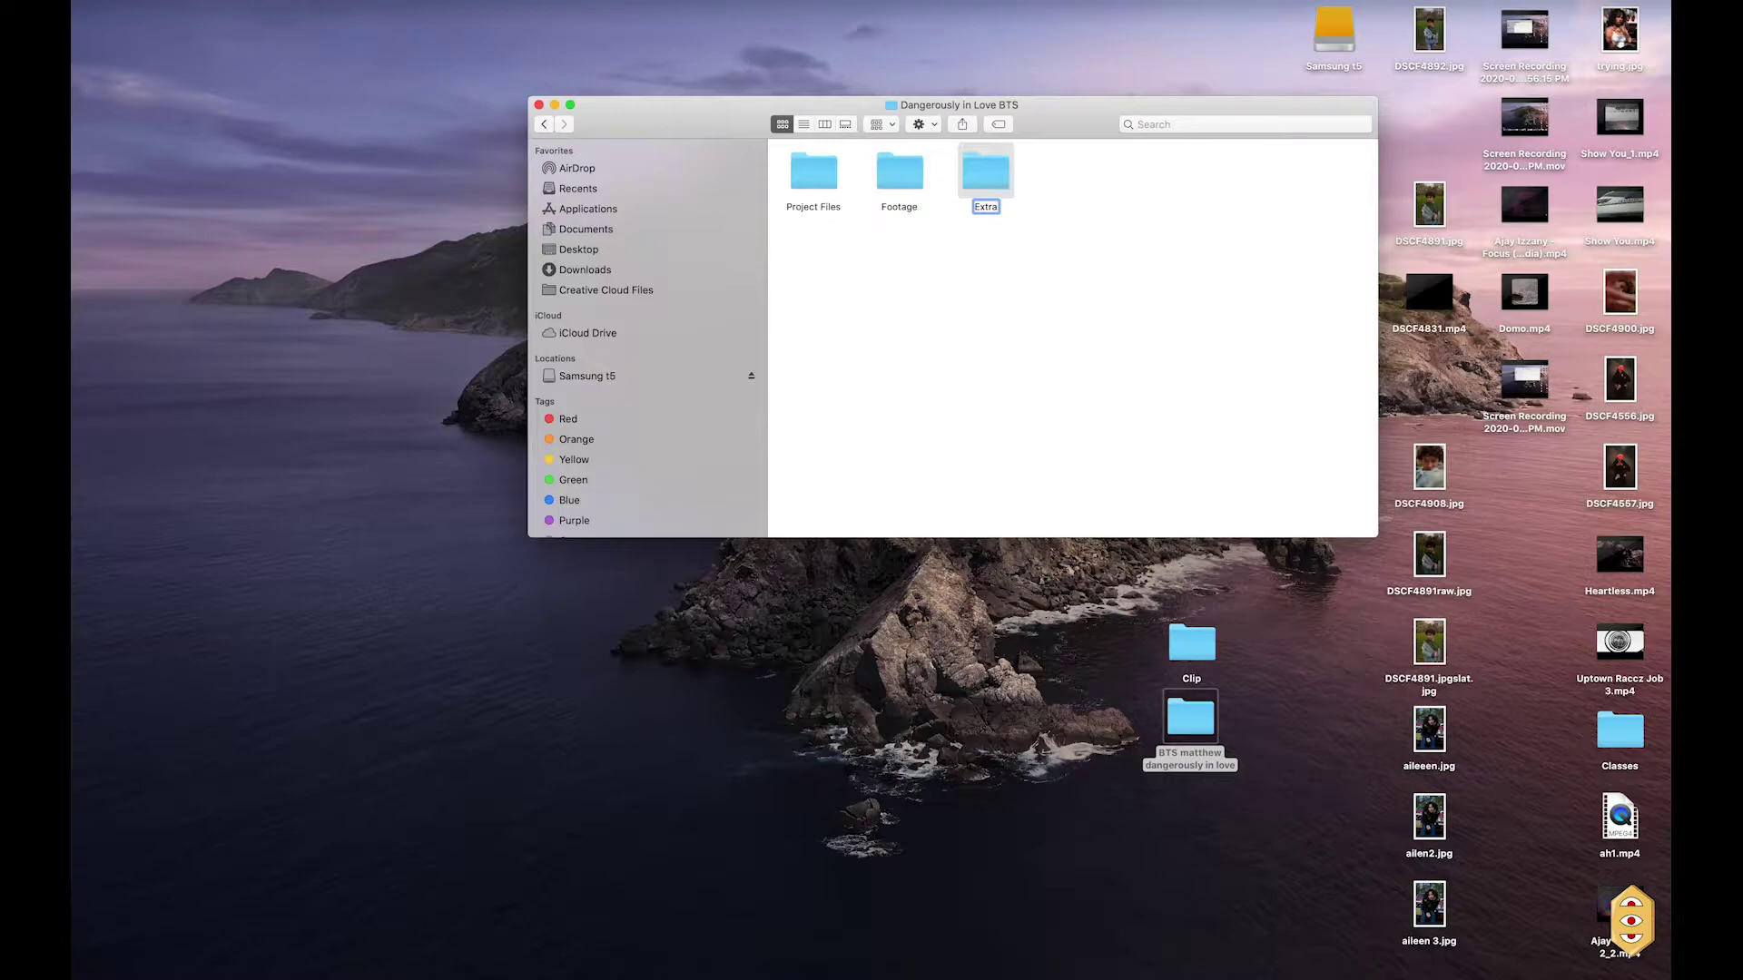
{"action": "key", "text": "Return"}
{"action": "left_click", "coordinate": [972, 256]}
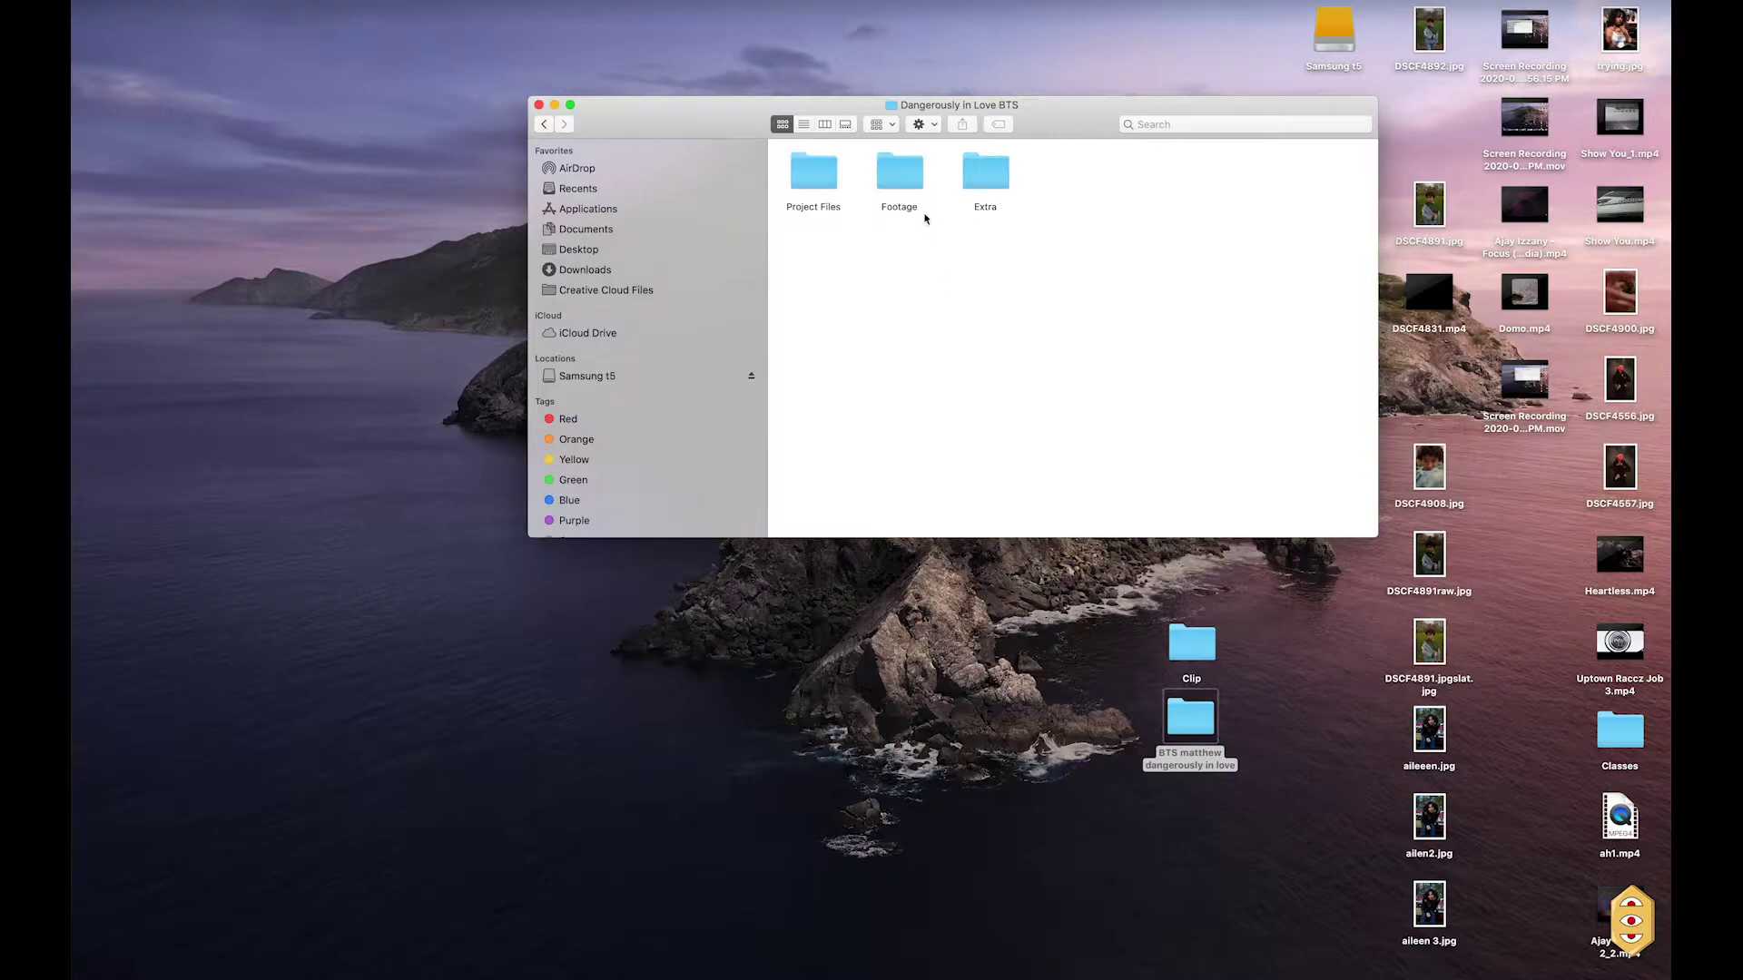
Show the Footage folder in column view and copy MVI_0014.MP4 through MVI_9983.MP4 into it from the desktop's BTS folder
{"action": "left_click", "coordinate": [913, 185]}
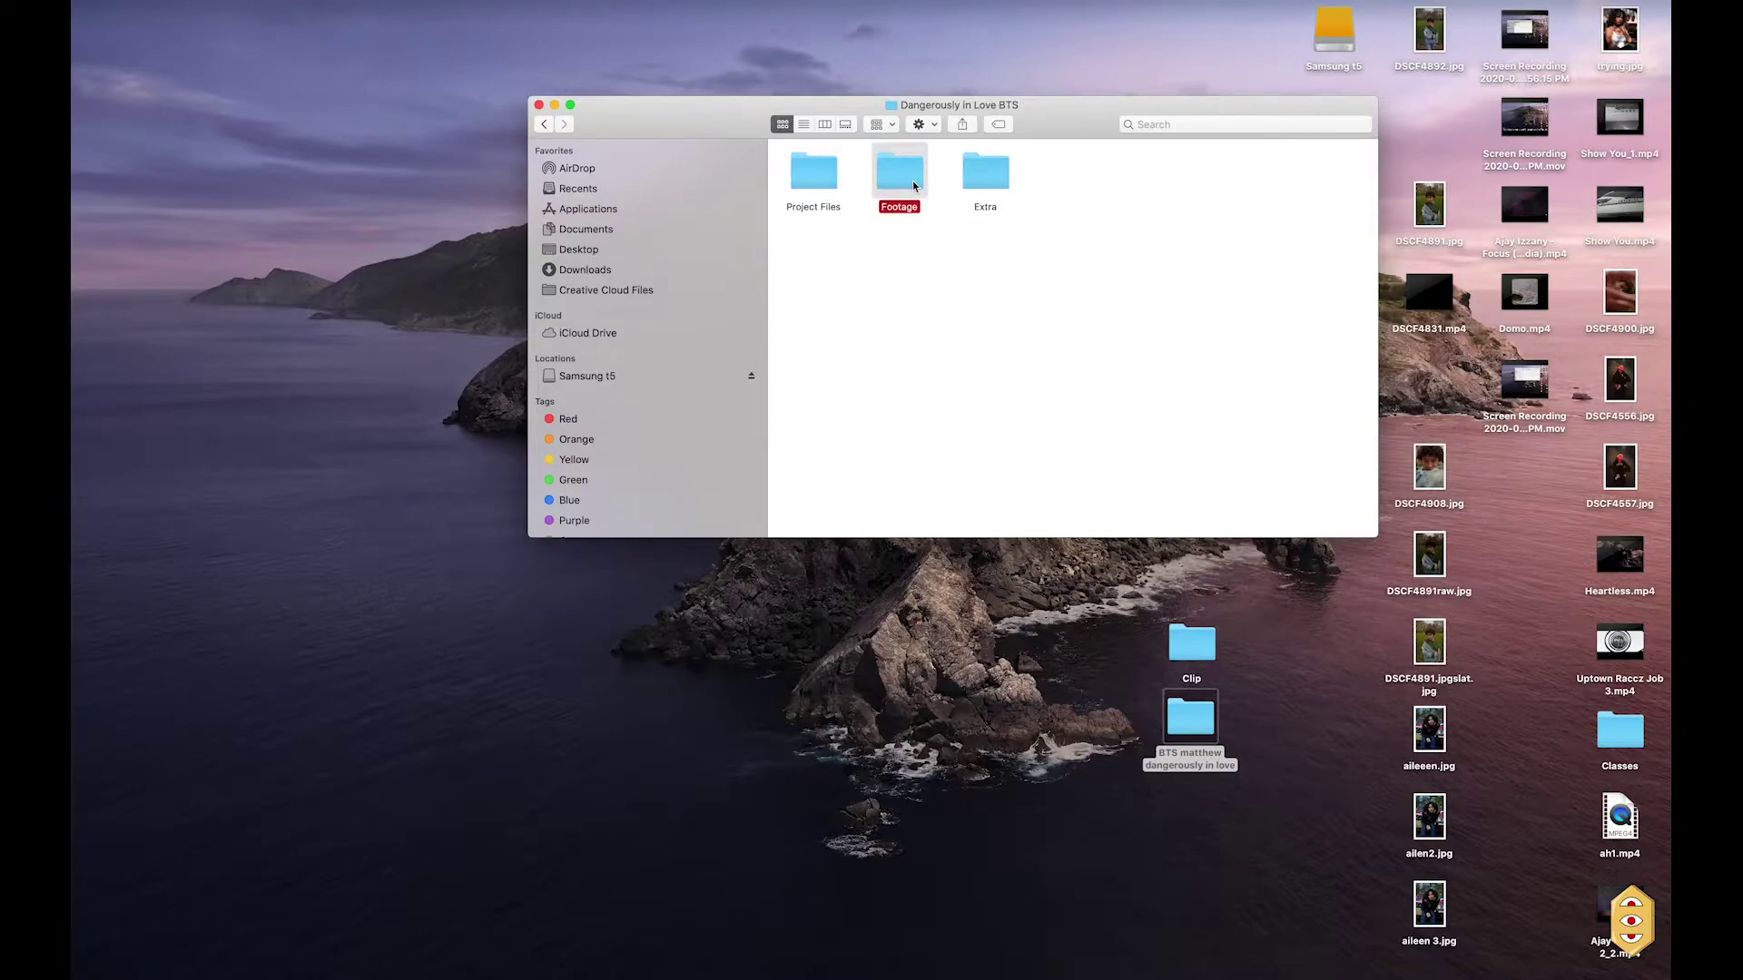
{"action": "left_click", "coordinate": [824, 125]}
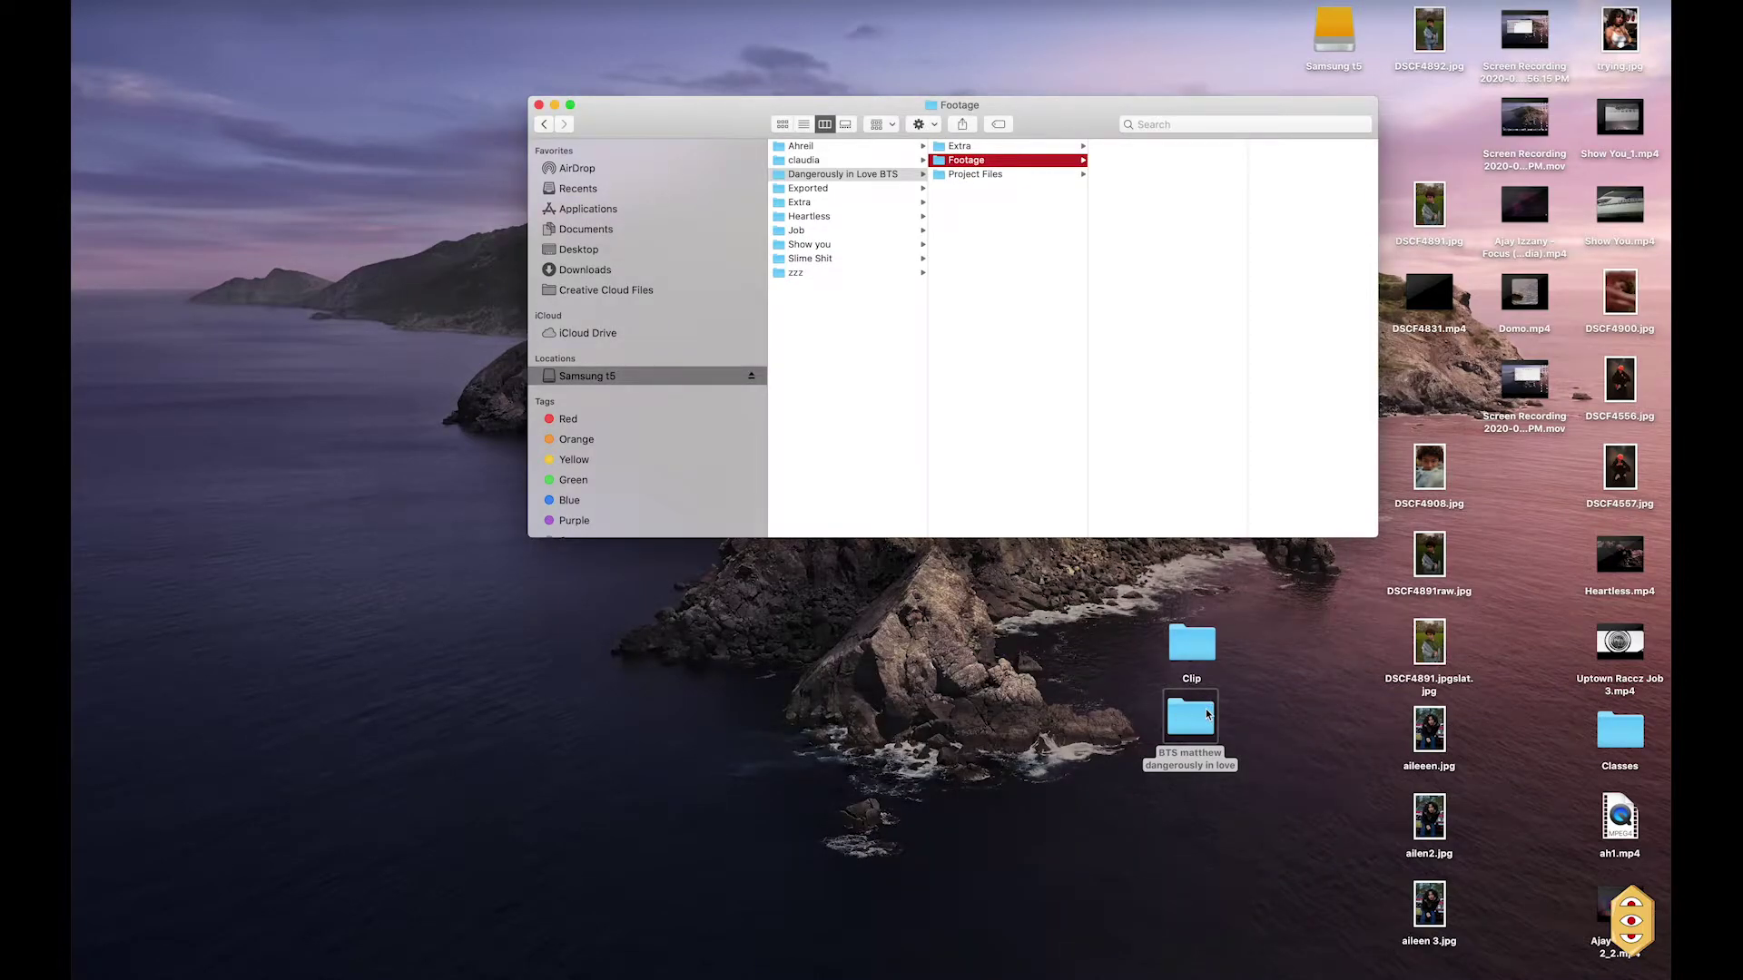
{"action": "double_click", "coordinate": [1206, 716]}
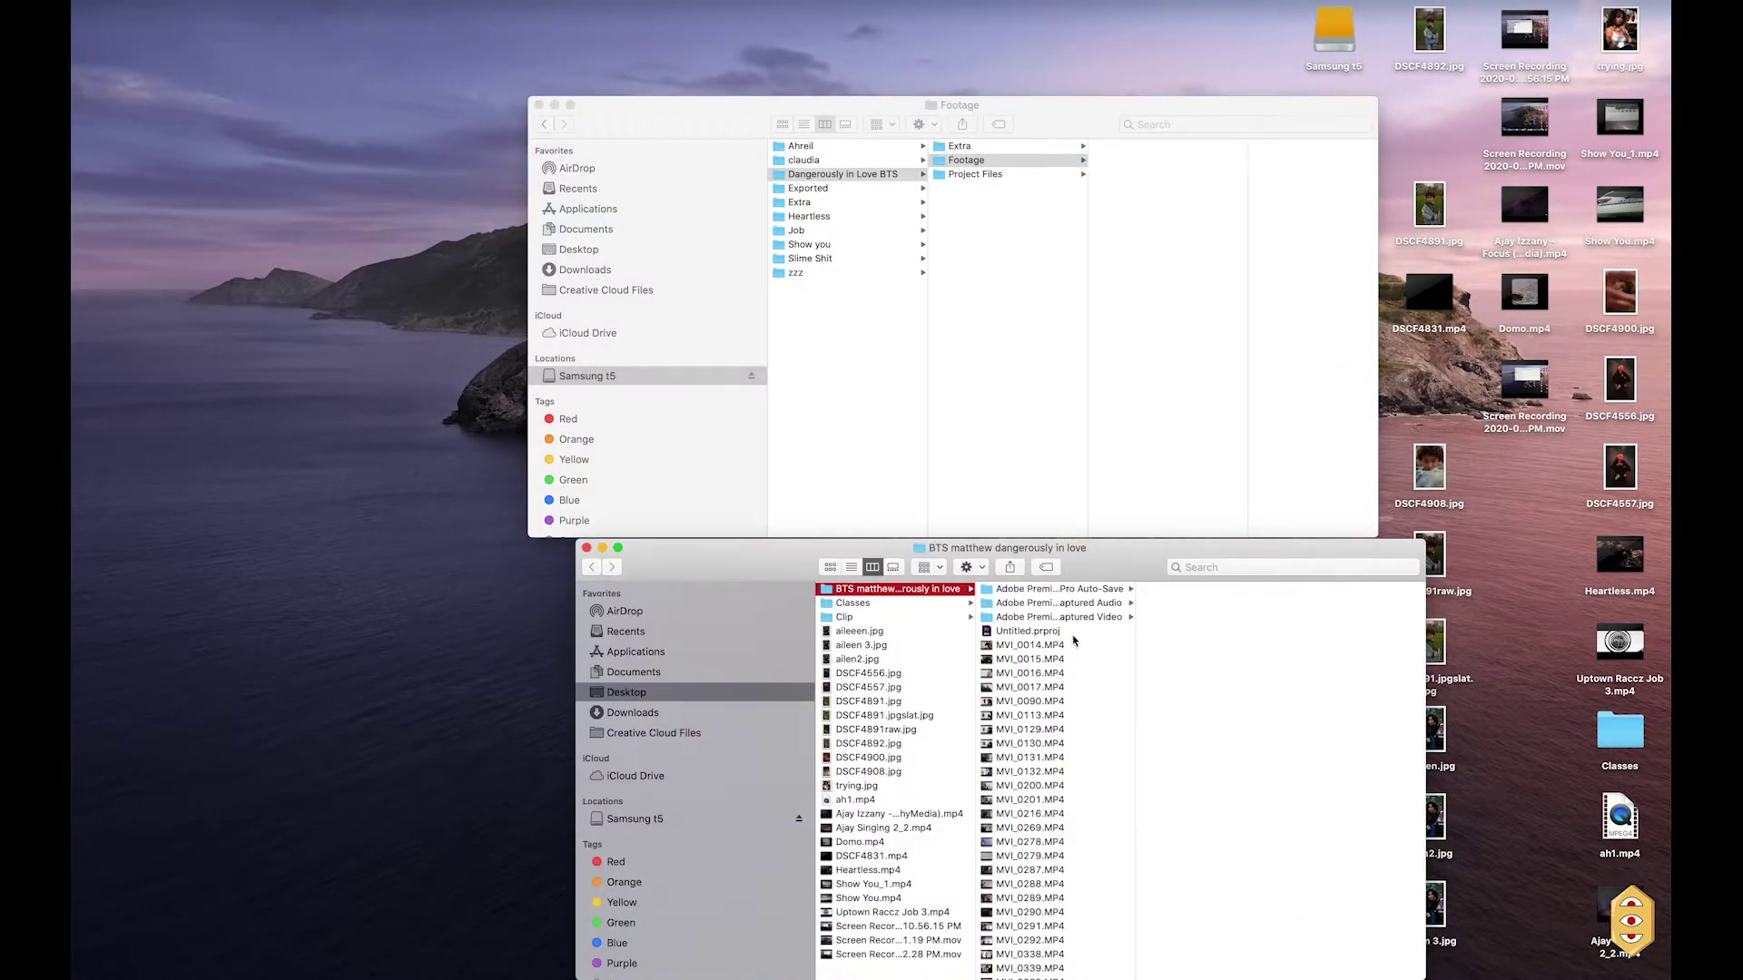
{"action": "left_click", "coordinate": [1054, 646]}
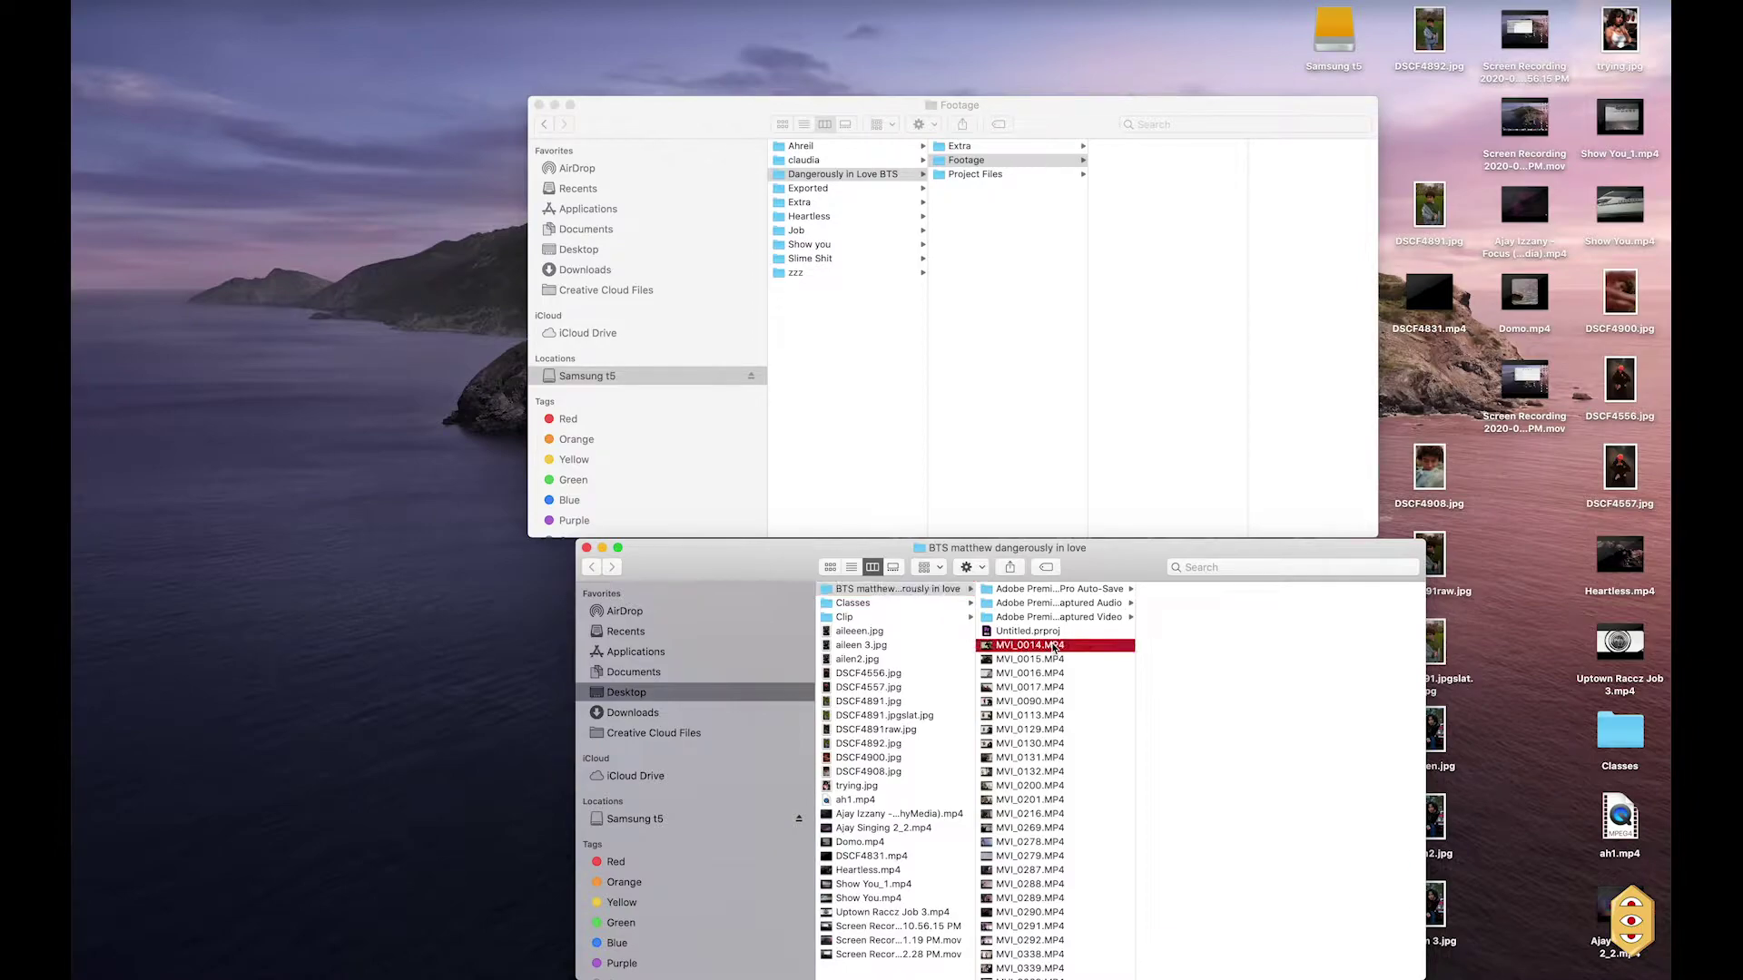
{"action": "scroll", "coordinate": [1041, 885], "scroll_direction": "down", "scroll_amount": 15}
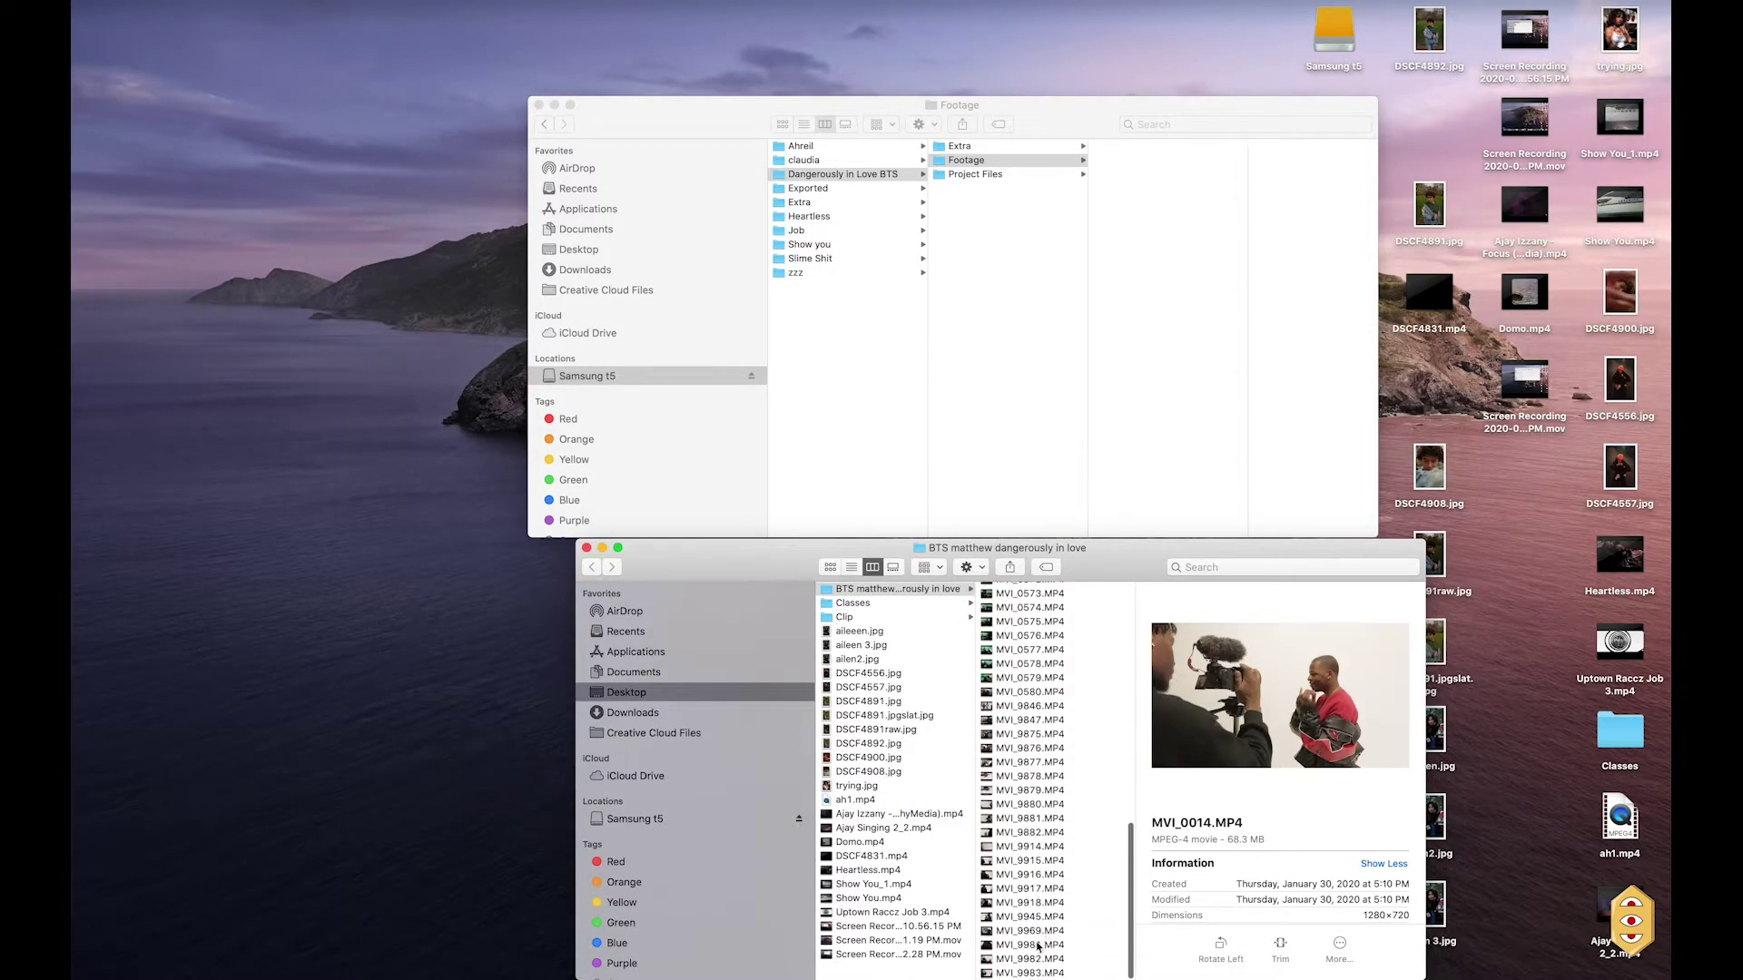
{"action": "left_click", "coordinate": [1035, 973], "text": "shift"}
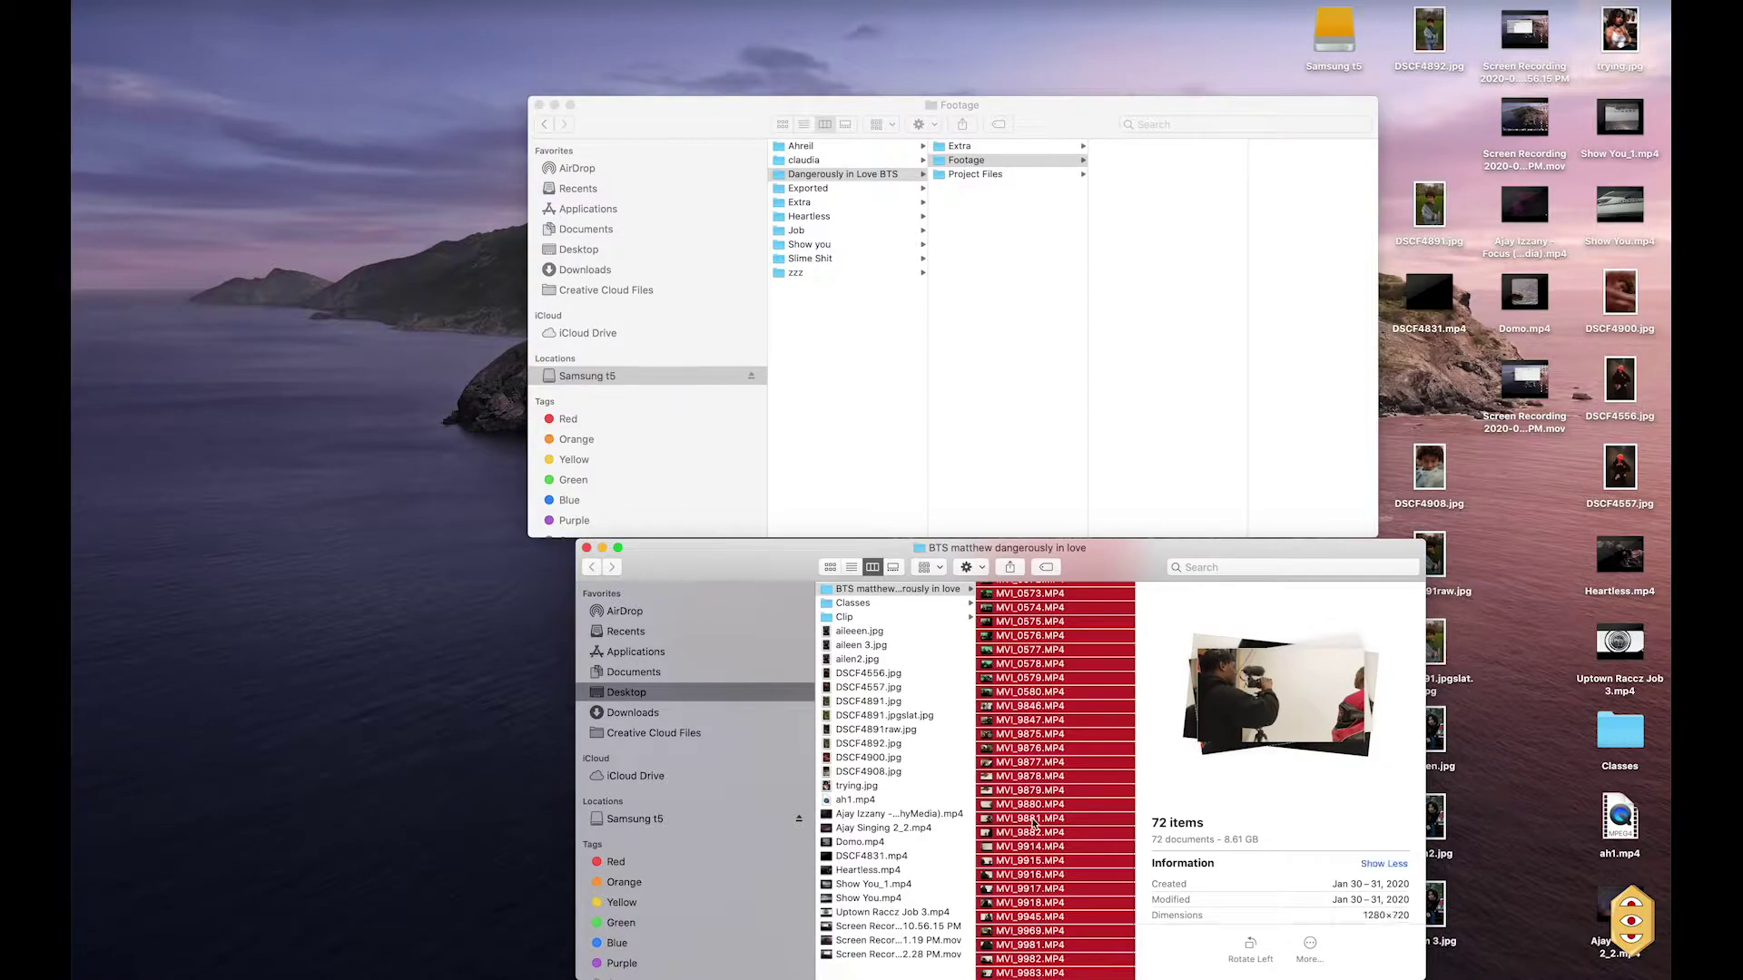
{"action": "left_click_drag", "start_coordinate": [1055, 737], "coordinate": [1152, 302]}
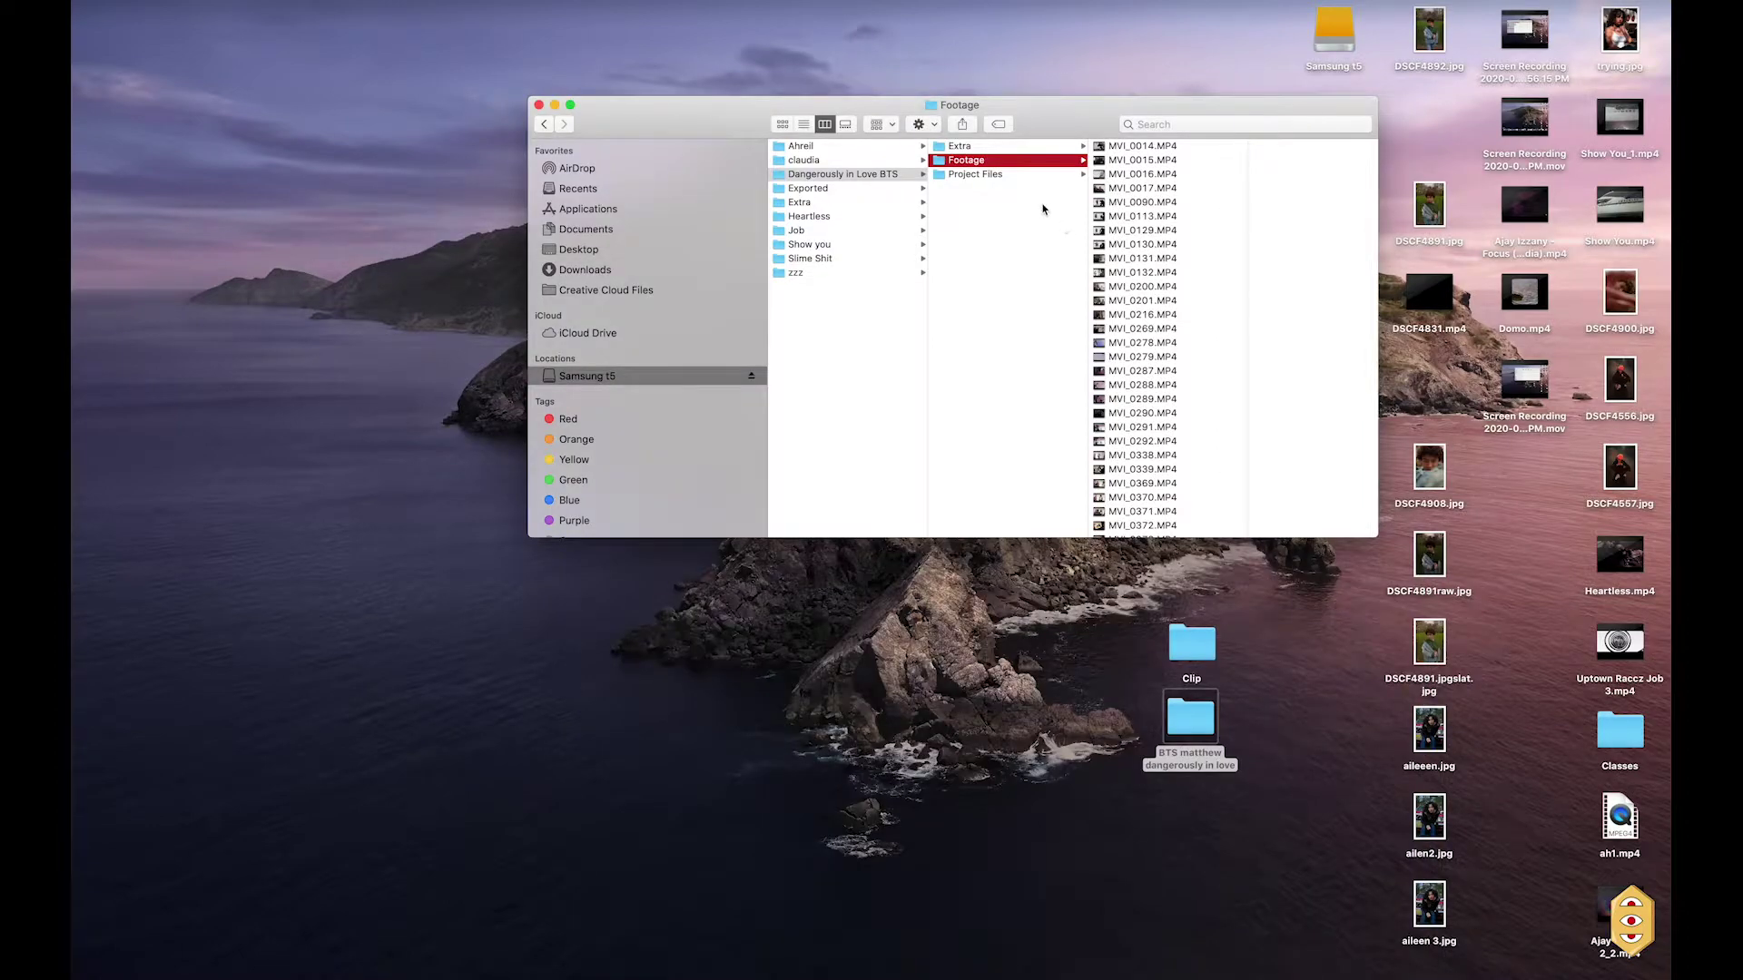
Switch to Premiere Pro and import the Footage folder from the Dangerously in Love BTS folder into the project
{"action": "key", "text": "Down"}
{"action": "key", "text": "Up"}
{"action": "key", "text": "Left"}
{"action": "mouse_move", "coordinate": [793, 967]}
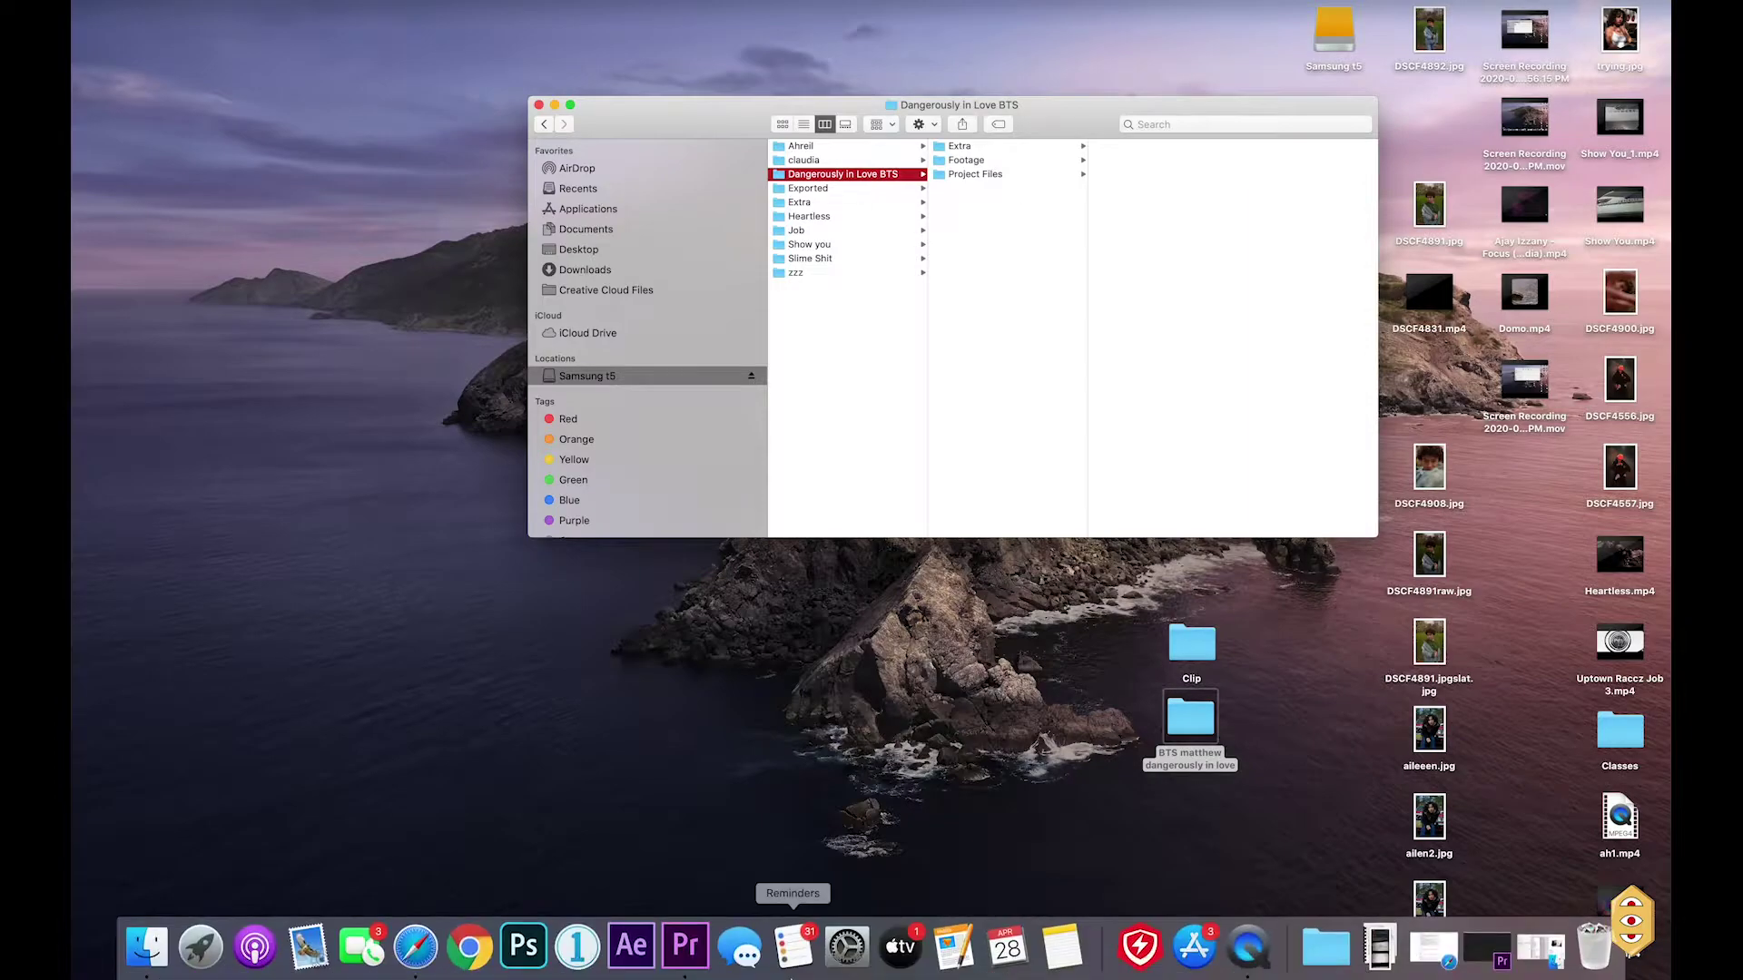
{"action": "left_click", "coordinate": [682, 971]}
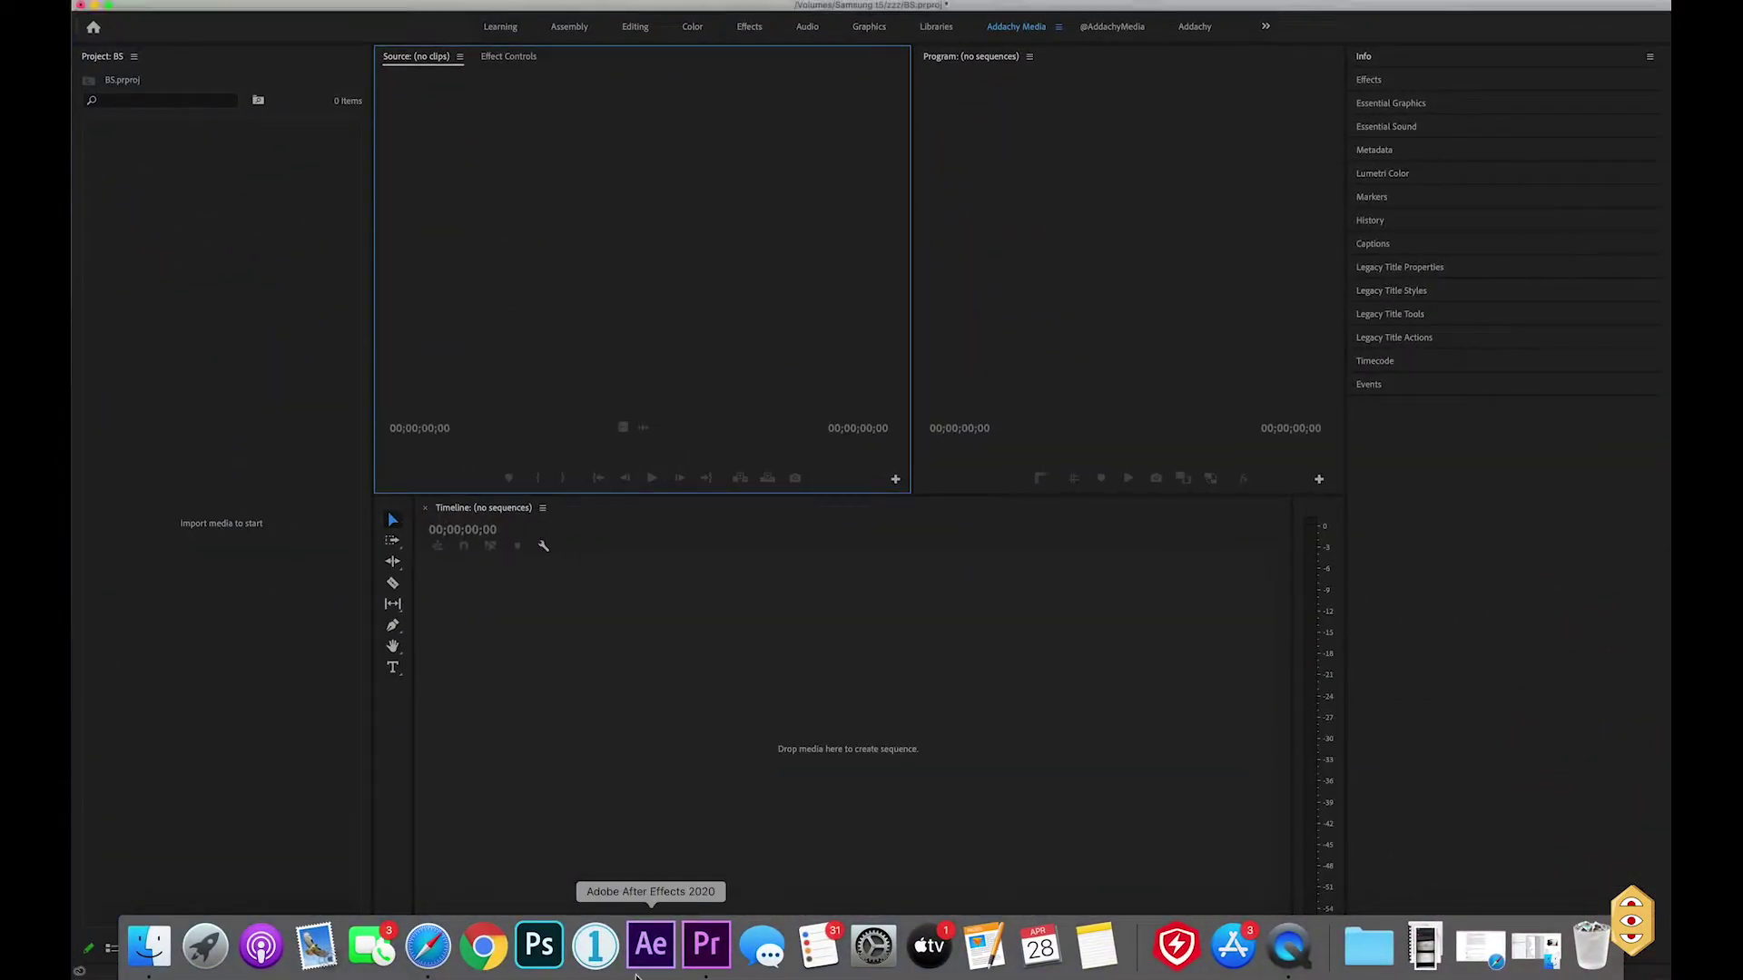
{"action": "left_click", "coordinate": [149, 962]}
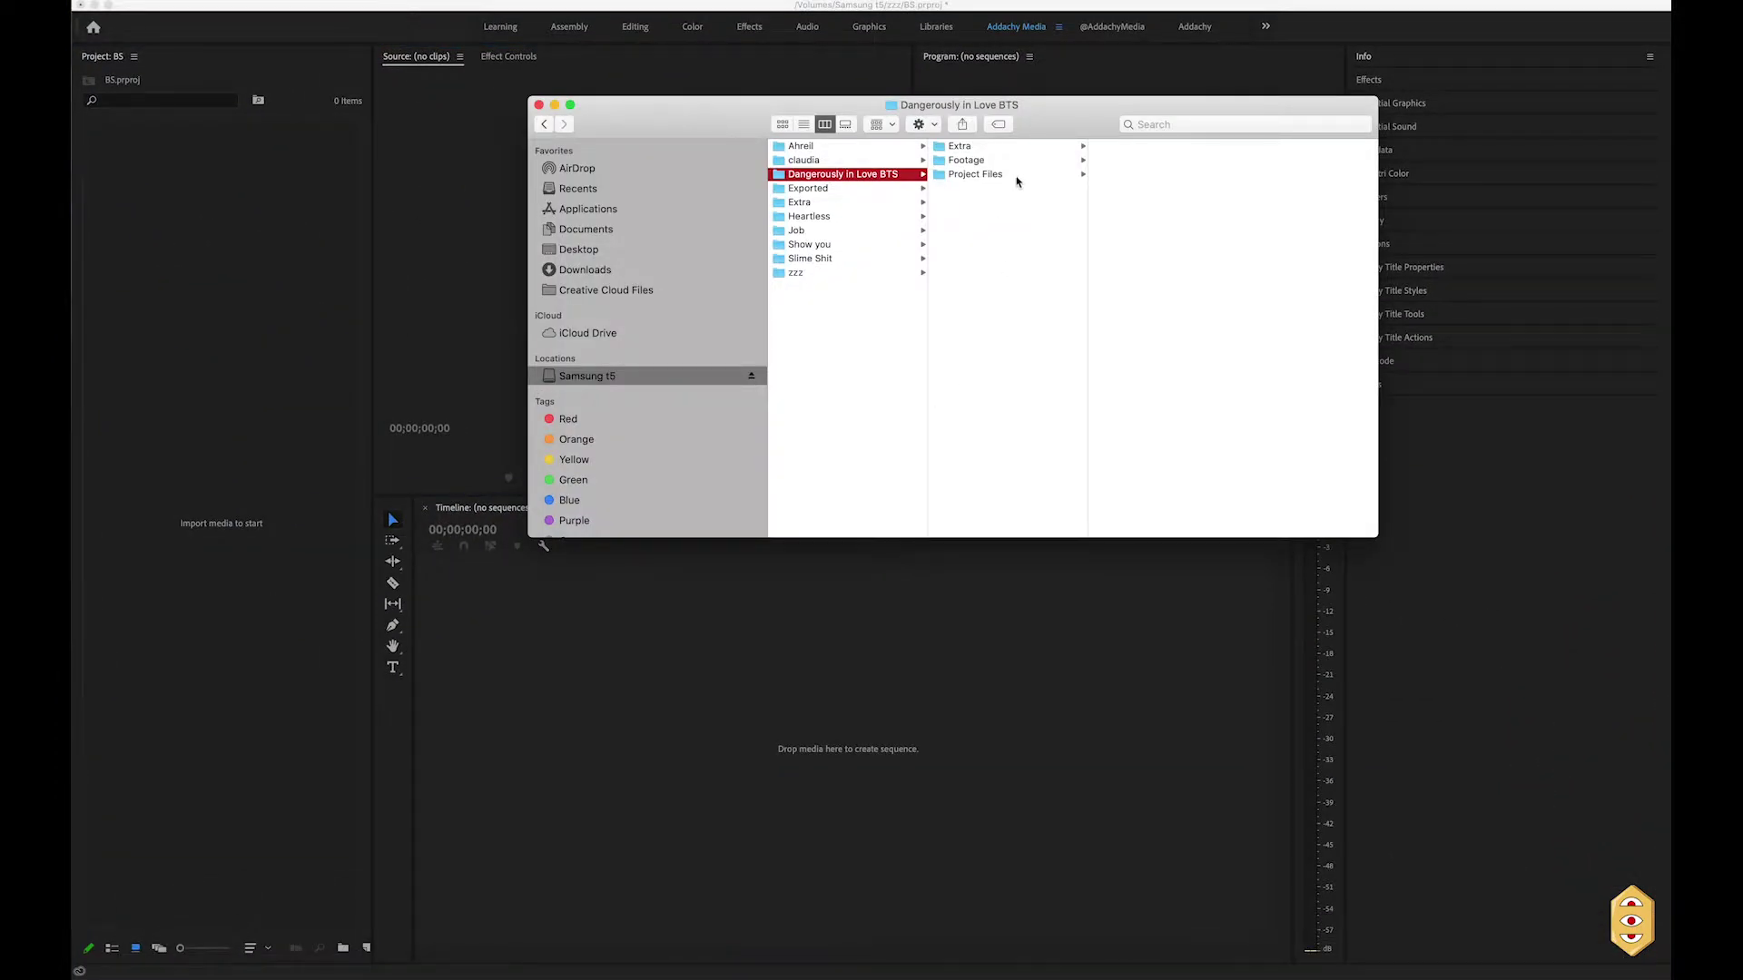
{"action": "left_click", "coordinate": [999, 162]}
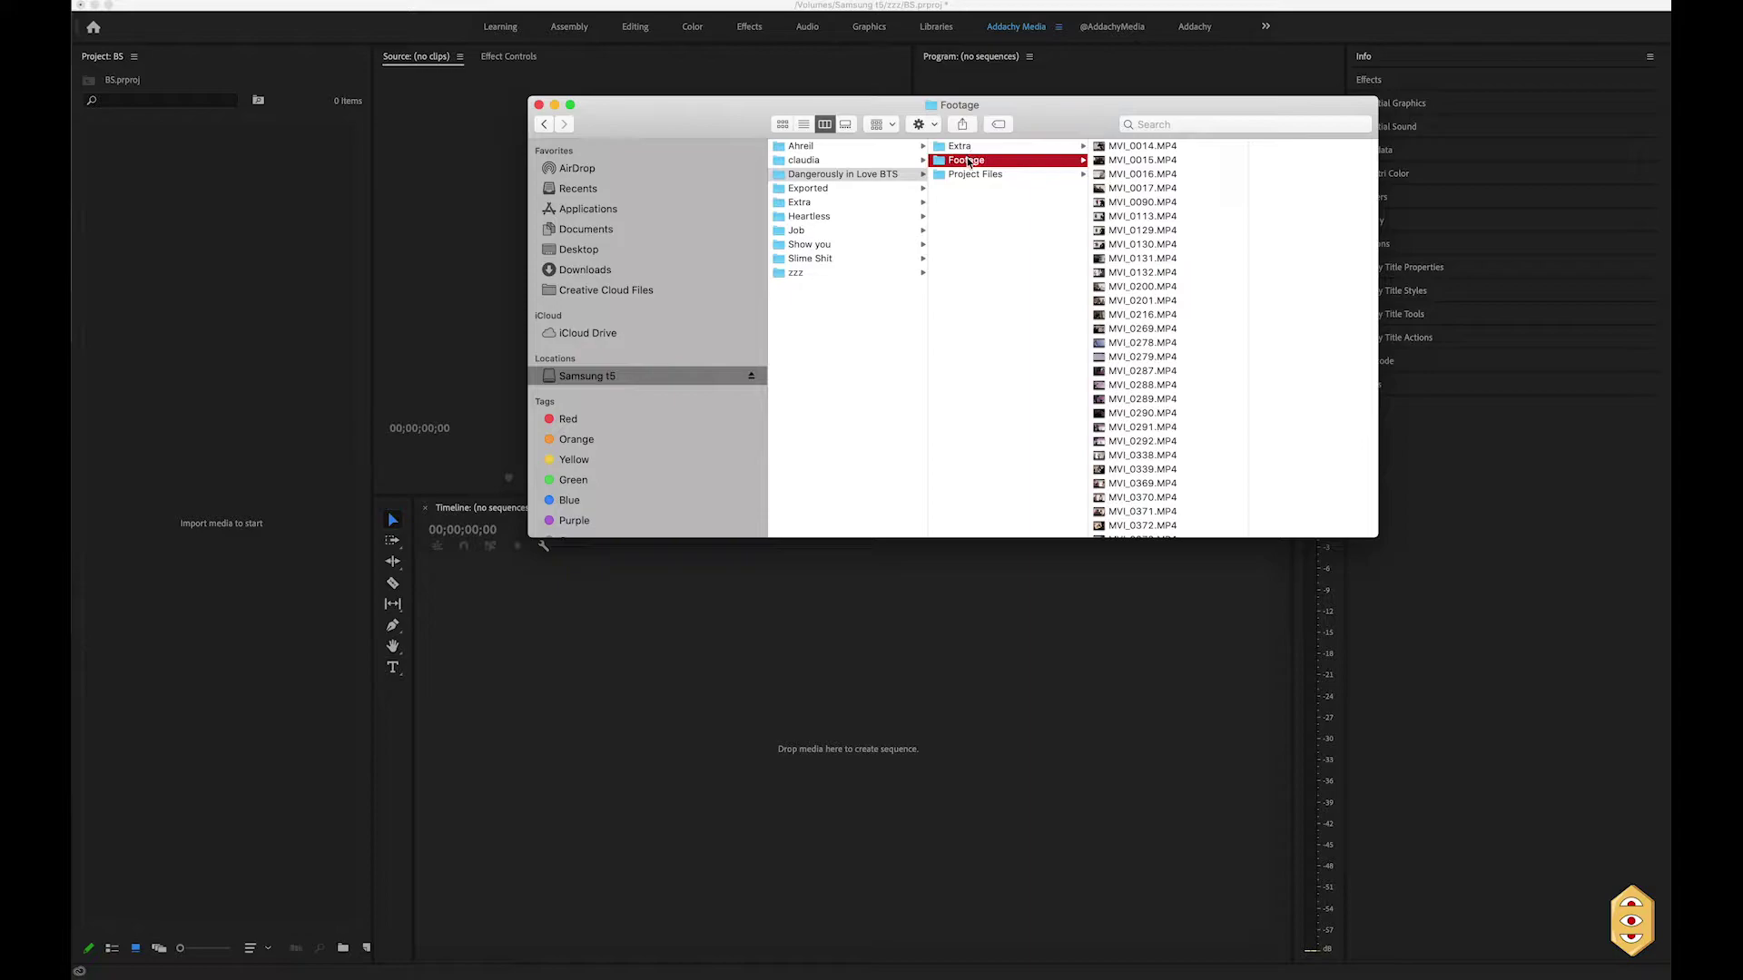
{"action": "left_click", "coordinate": [964, 150], "text": "shift"}
{"action": "left_click", "coordinate": [969, 151], "text": "super"}
{"action": "left_click_drag", "start_coordinate": [972, 161], "coordinate": [245, 365]}
{"action": "left_click_drag", "start_coordinate": [243, 364], "coordinate": [207, 351]}
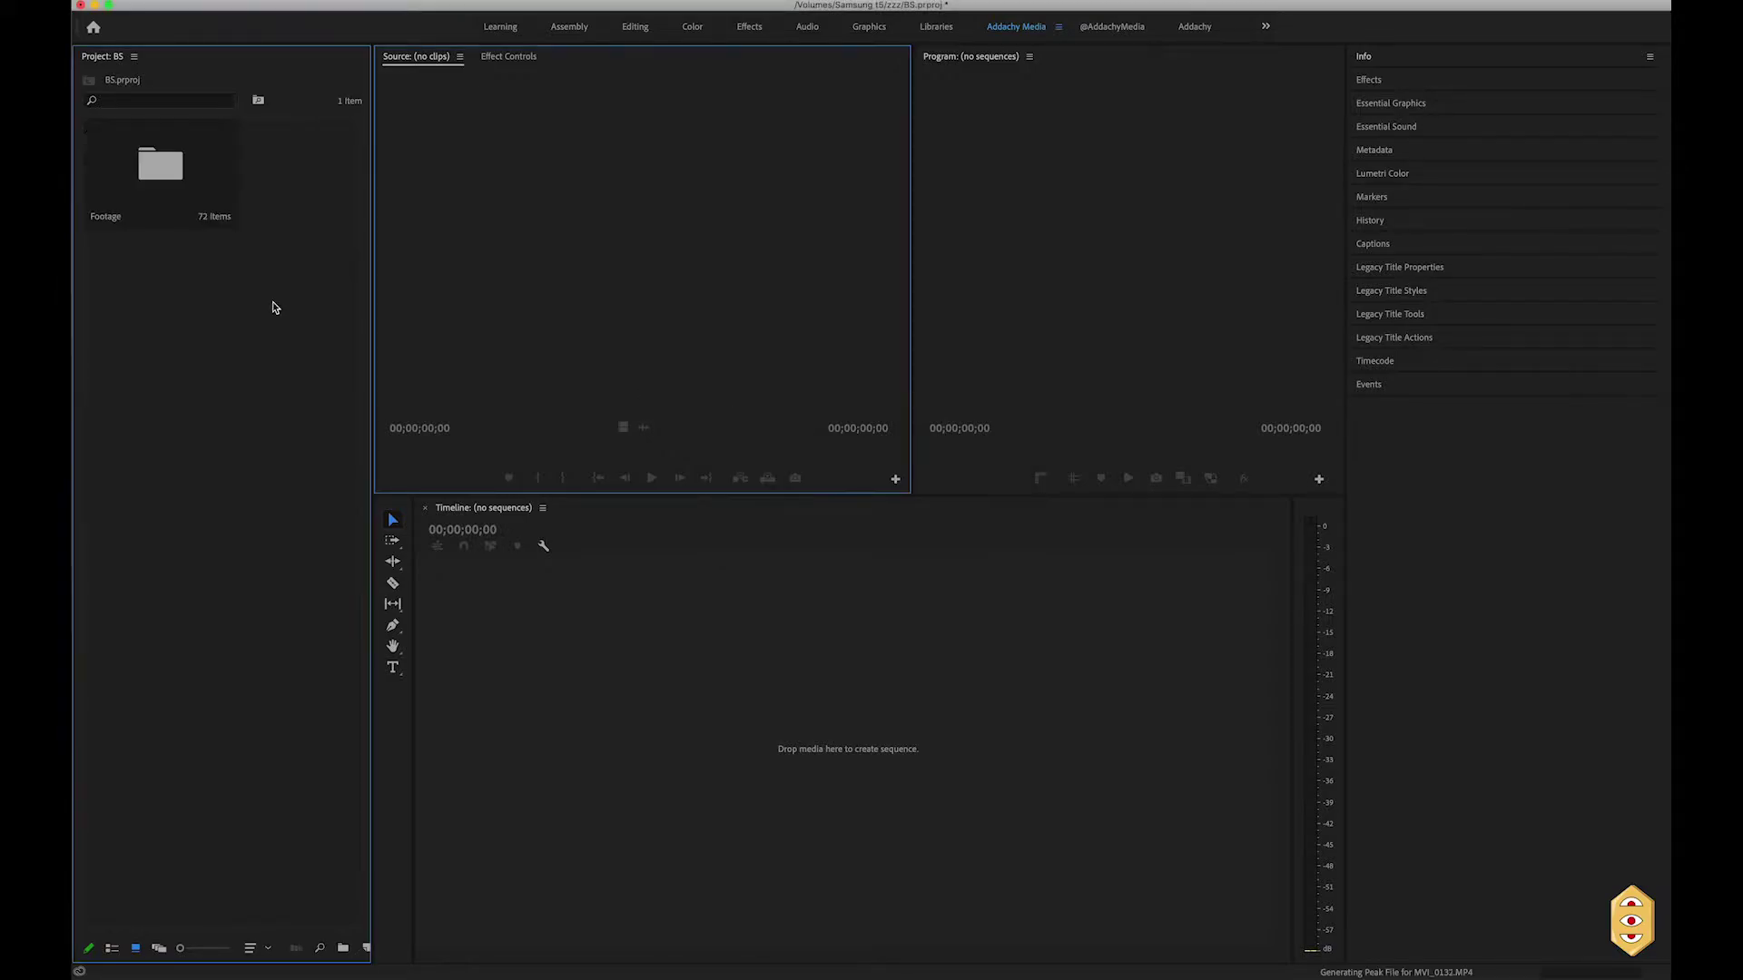
Open the Footage bin and display its clips as a list to check their frame rates
{"action": "double_click", "coordinate": [182, 178]}
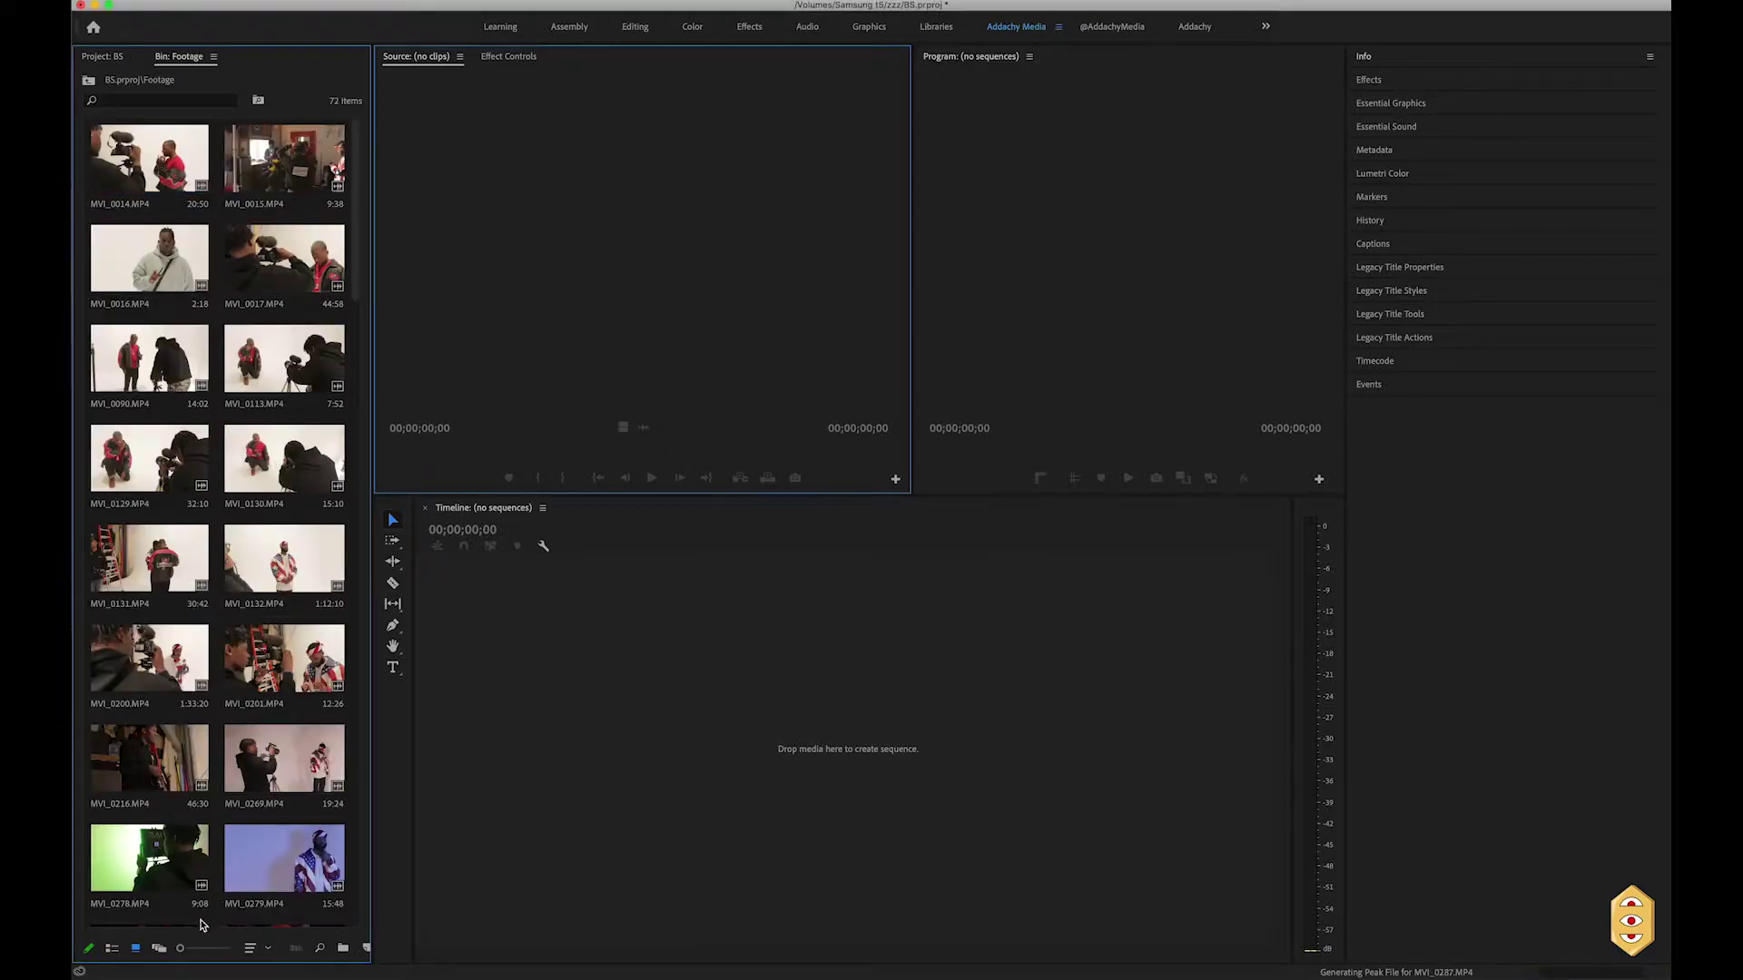
{"action": "left_click", "coordinate": [119, 951]}
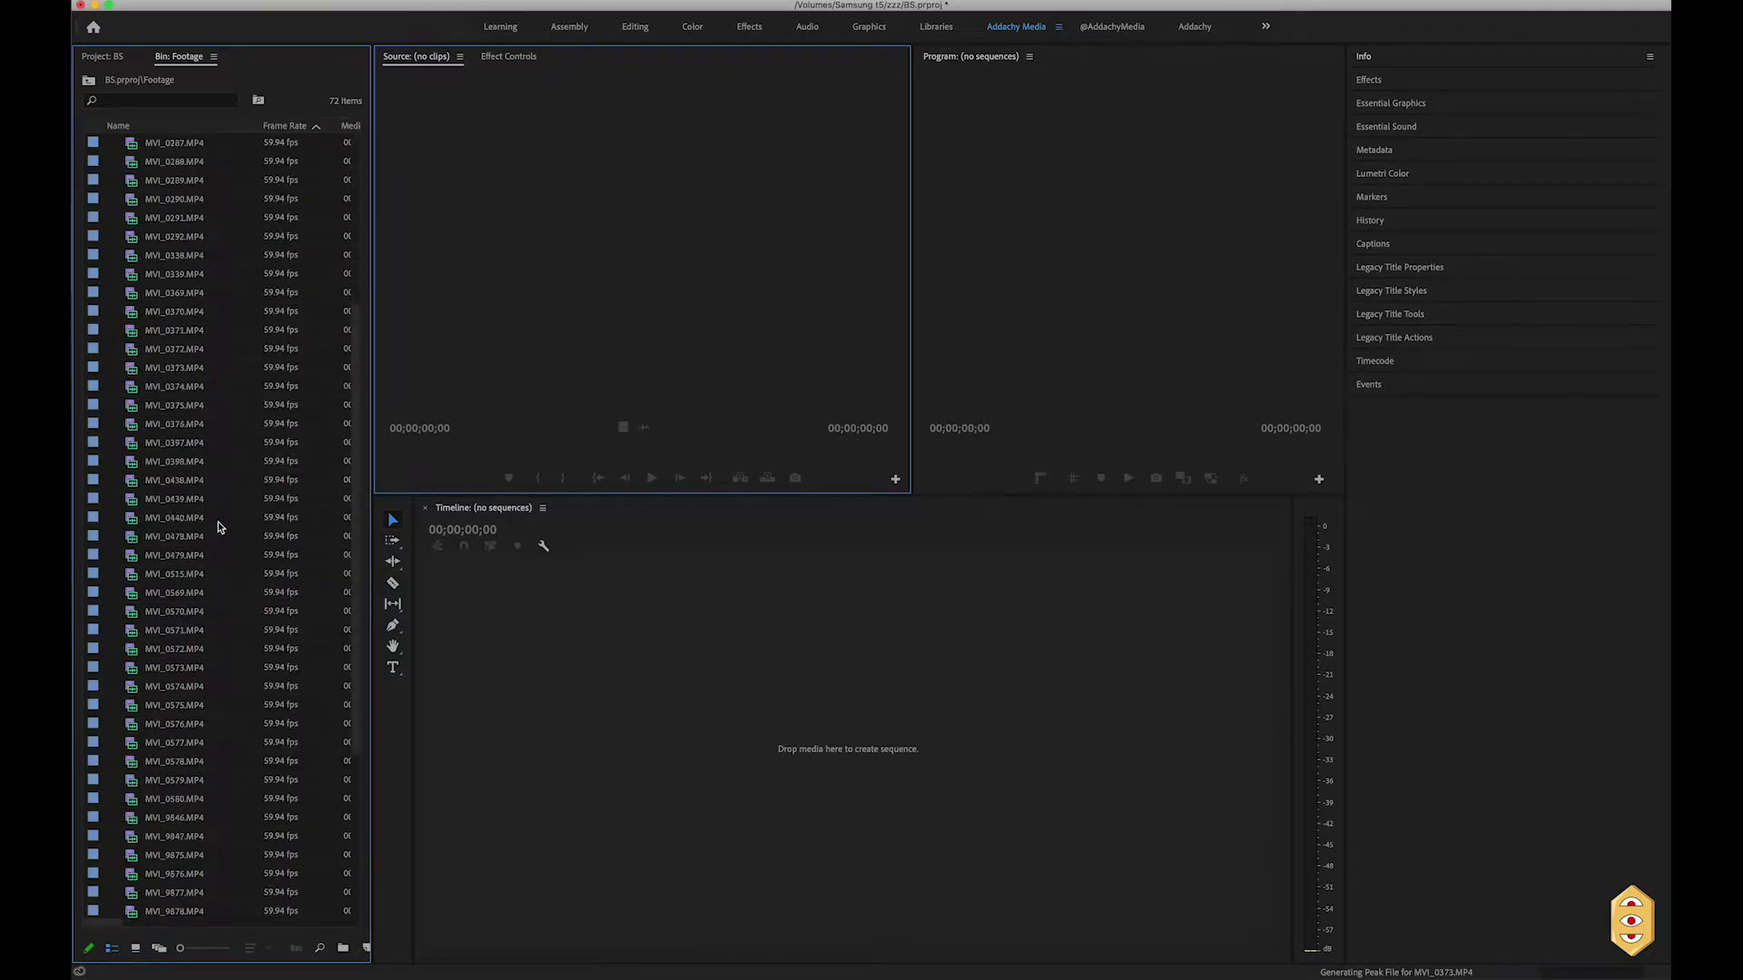
{"action": "scroll", "coordinate": [218, 525], "scroll_direction": "down", "scroll_amount": 6}
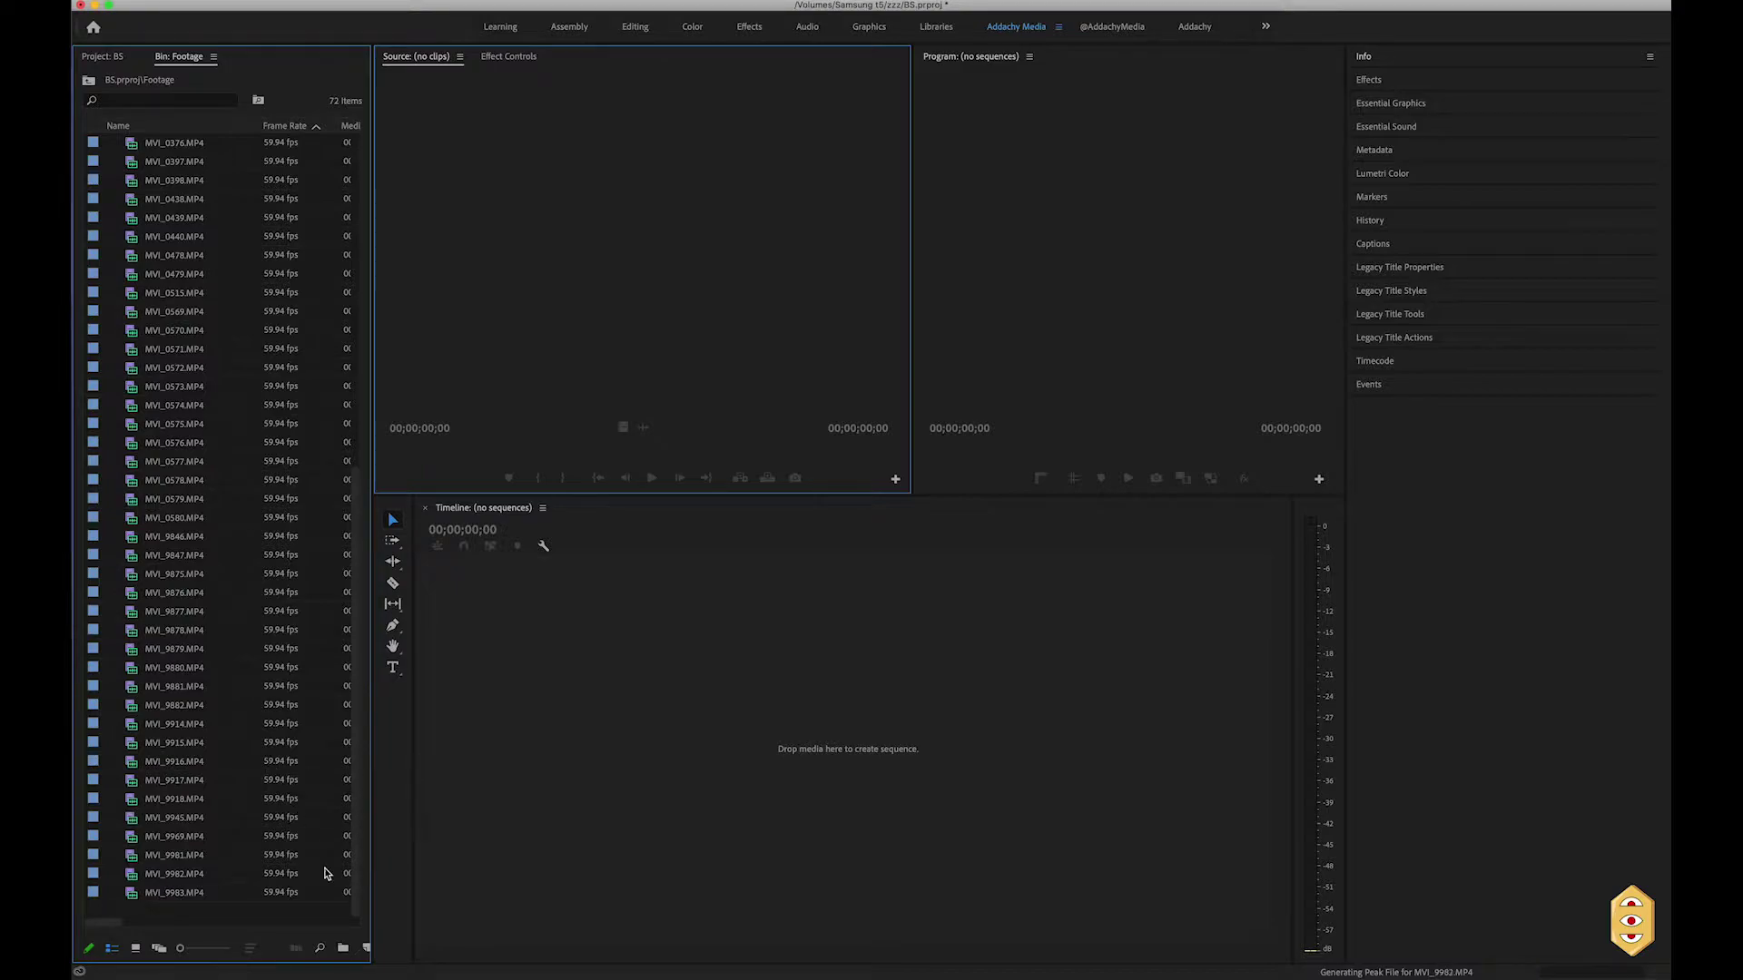
Create a bin named 24 Fps inside the Footage bin
{"action": "left_click", "coordinate": [343, 947]}
{"action": "type", "text": "2"}
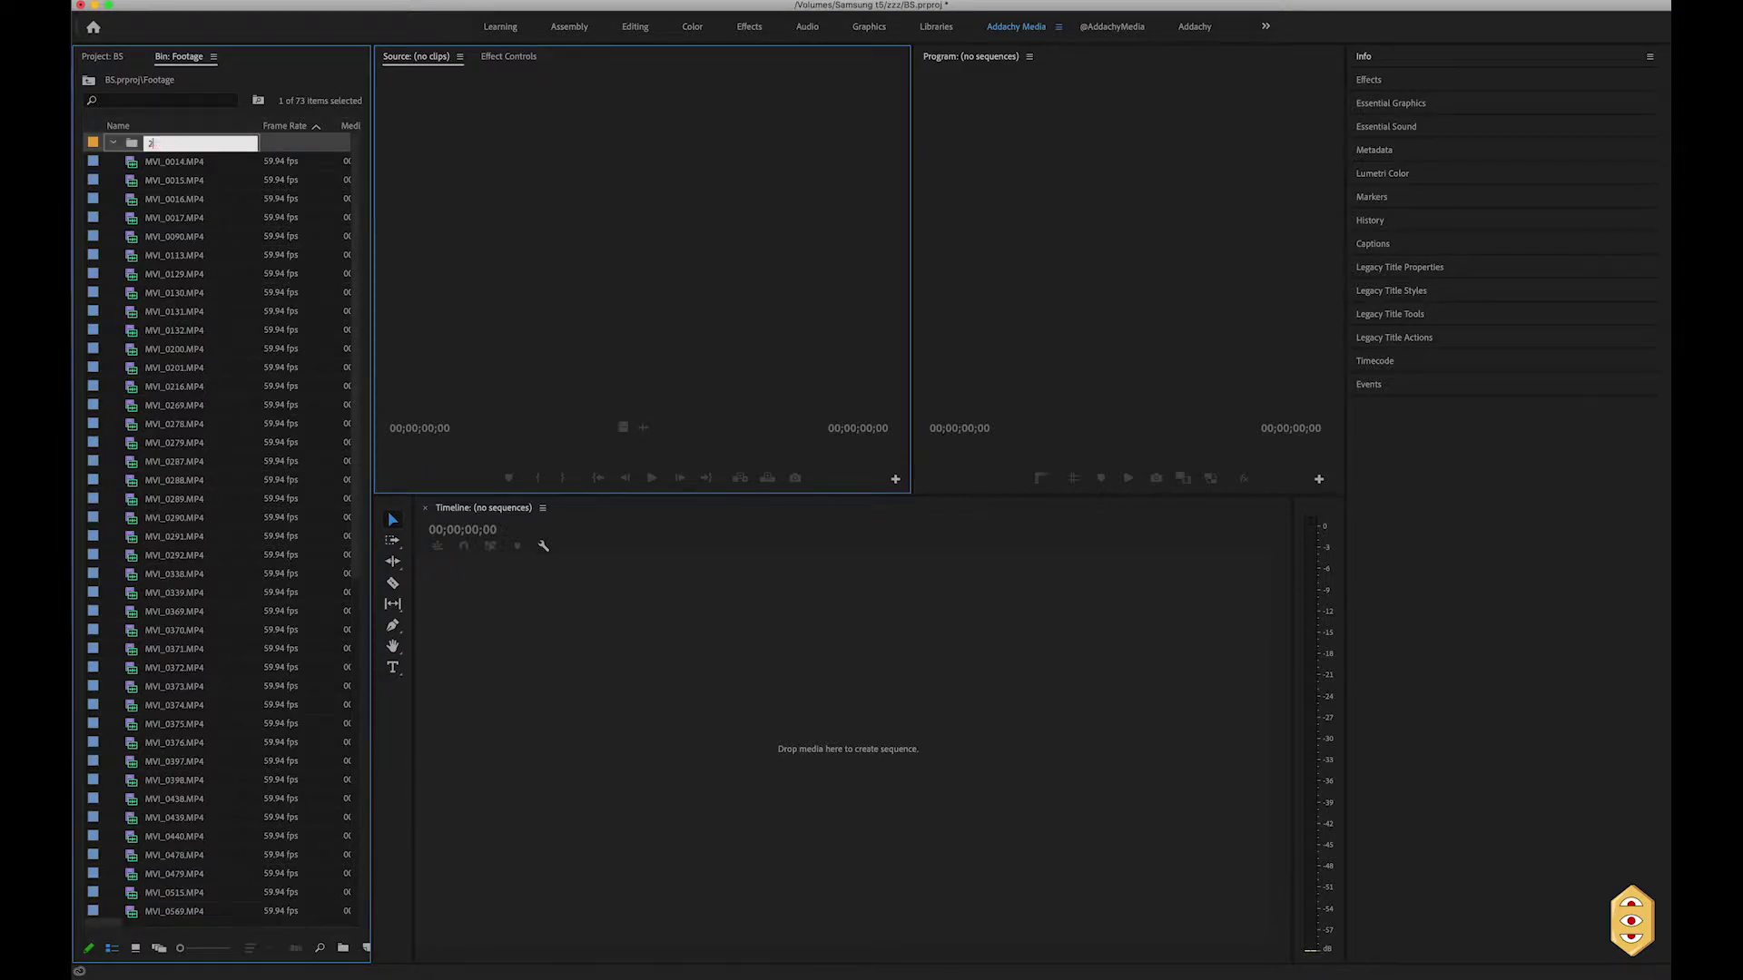
{"action": "type", "text": "4 Fps"}
{"action": "key", "text": "Tab"}
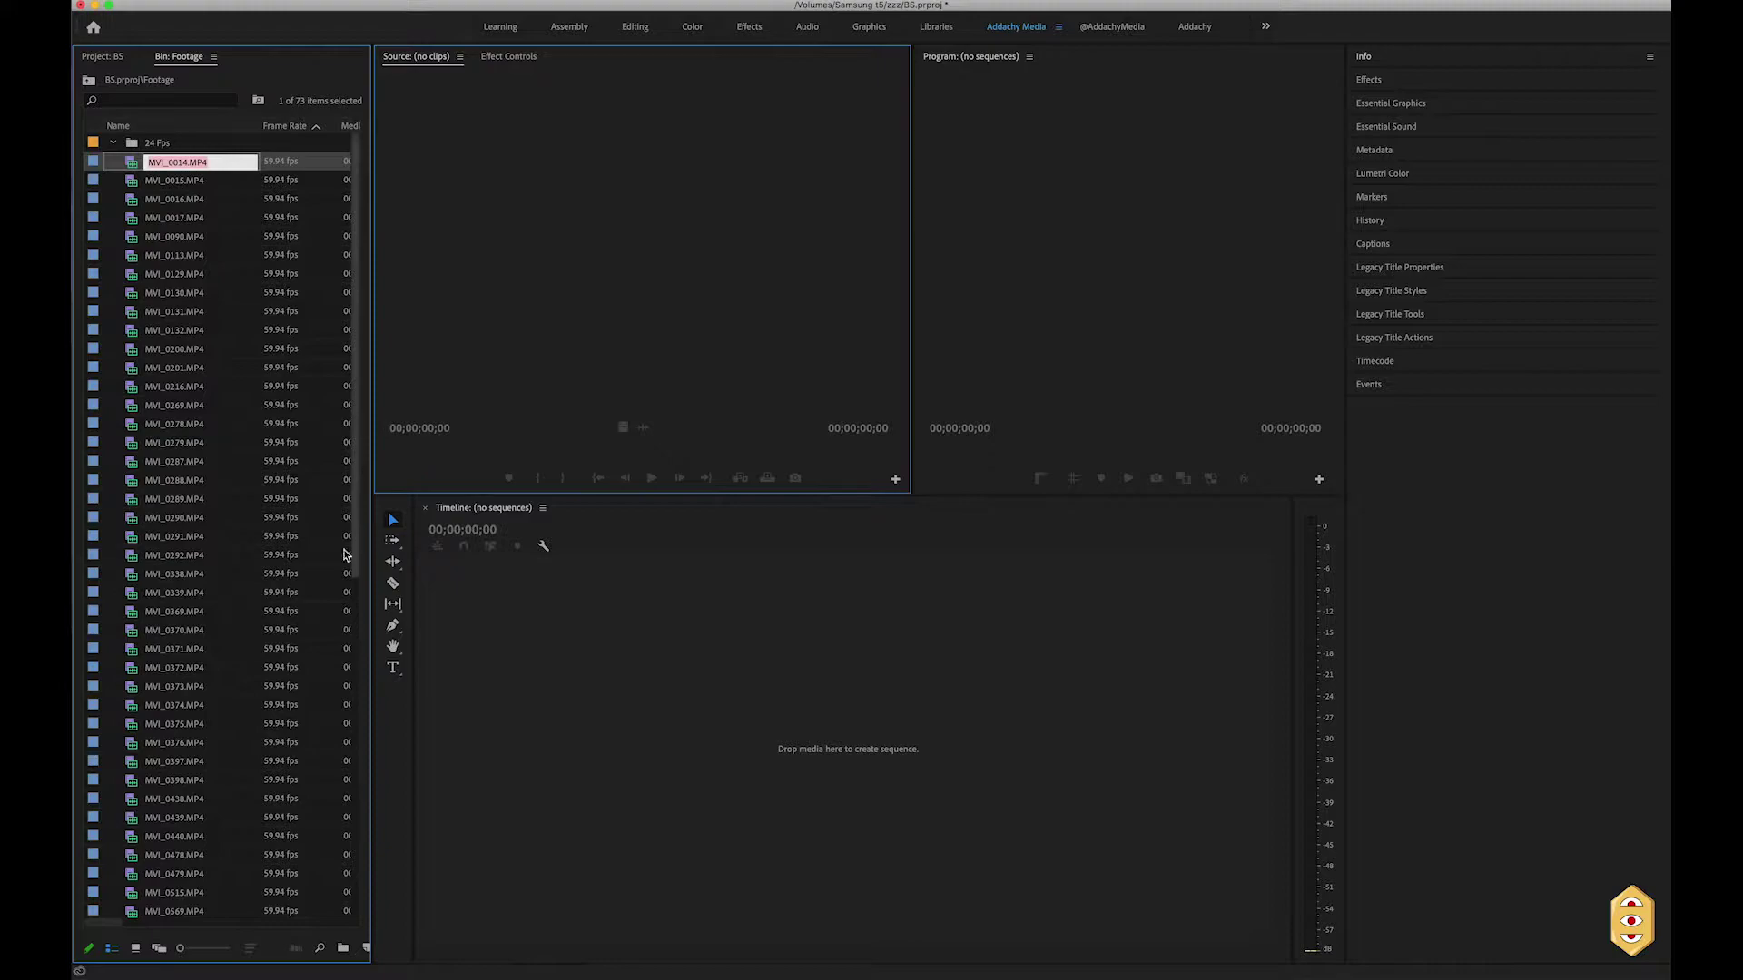
Select the clips MVI_0014.MP4 through MVI_0269.MP4, then try moving MVI_0014.MP4 into the 24 Fps bin
{"action": "left_click", "coordinate": [258, 238]}
{"action": "left_click", "coordinate": [273, 163]}
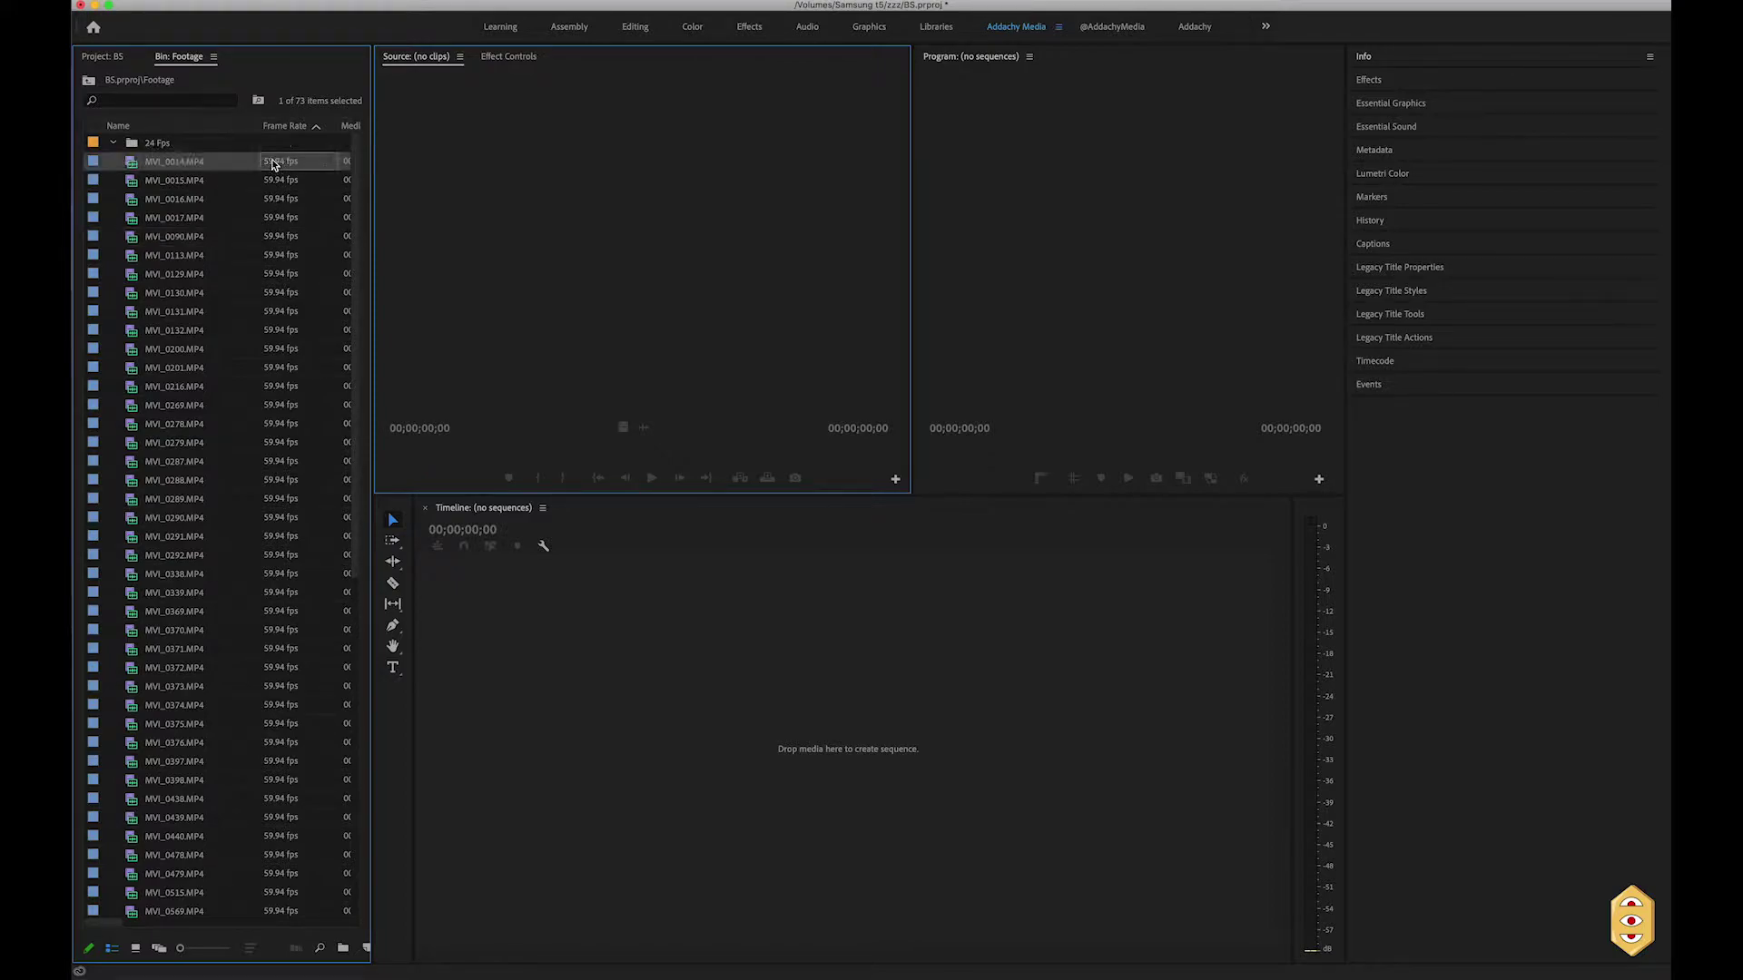
{"action": "left_click", "coordinate": [283, 406], "text": "shift"}
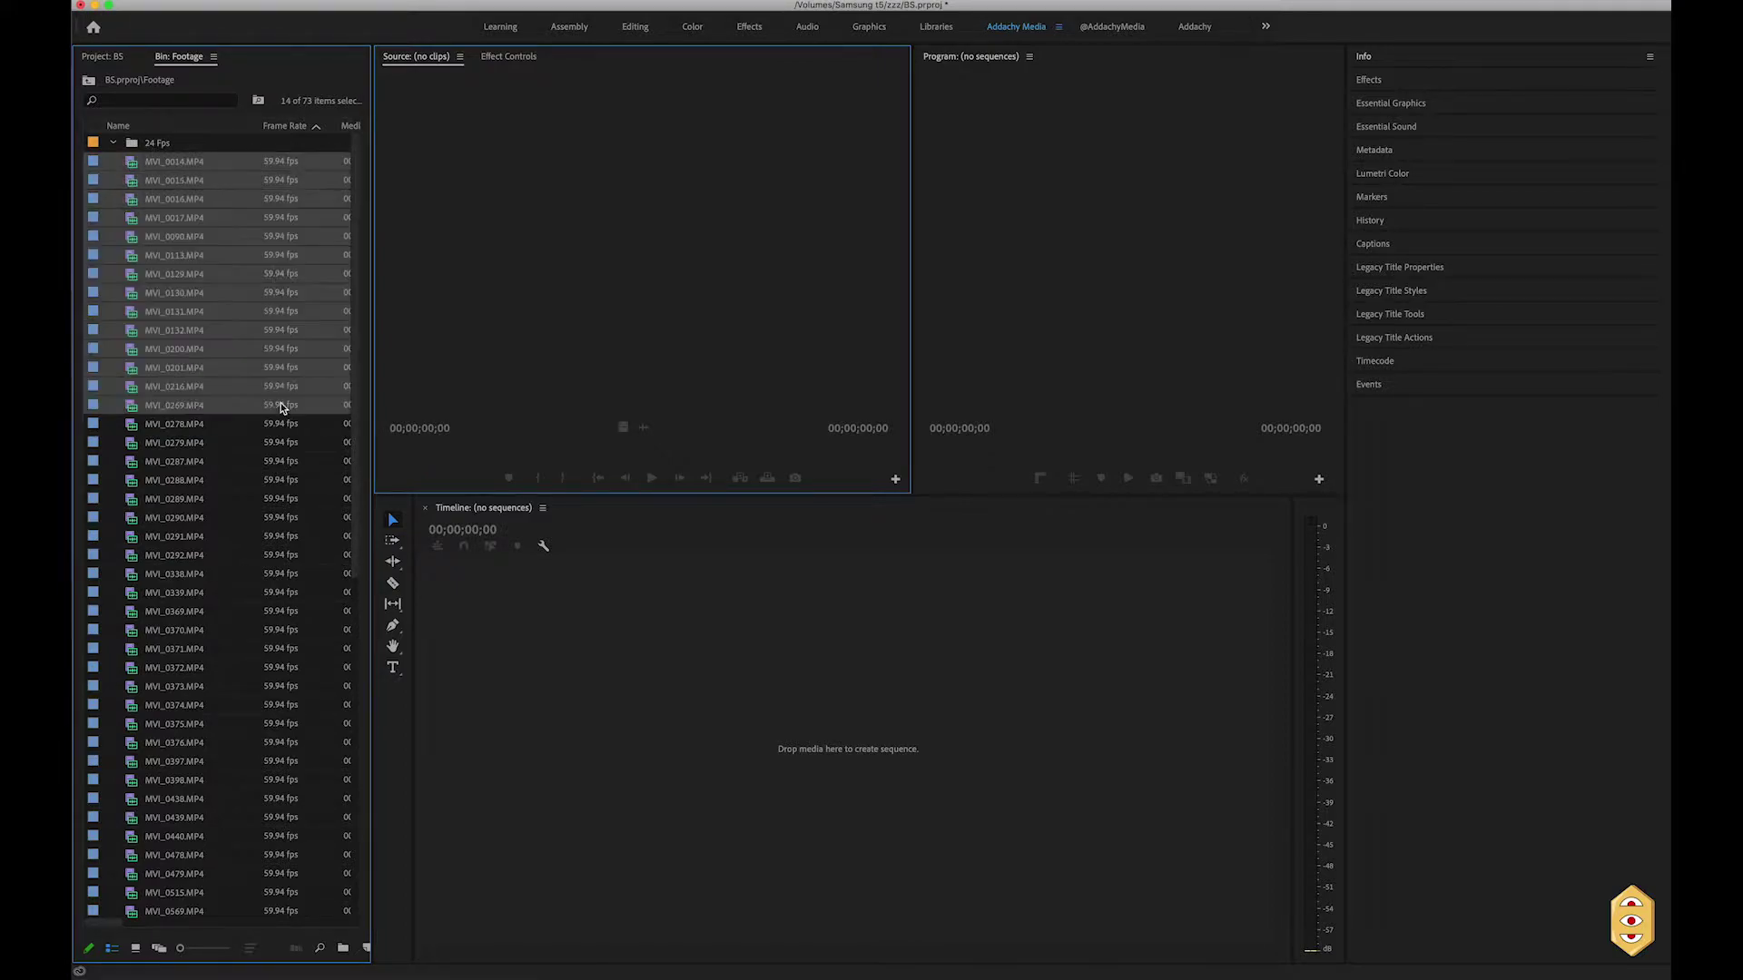
{"action": "left_click", "coordinate": [169, 165]}
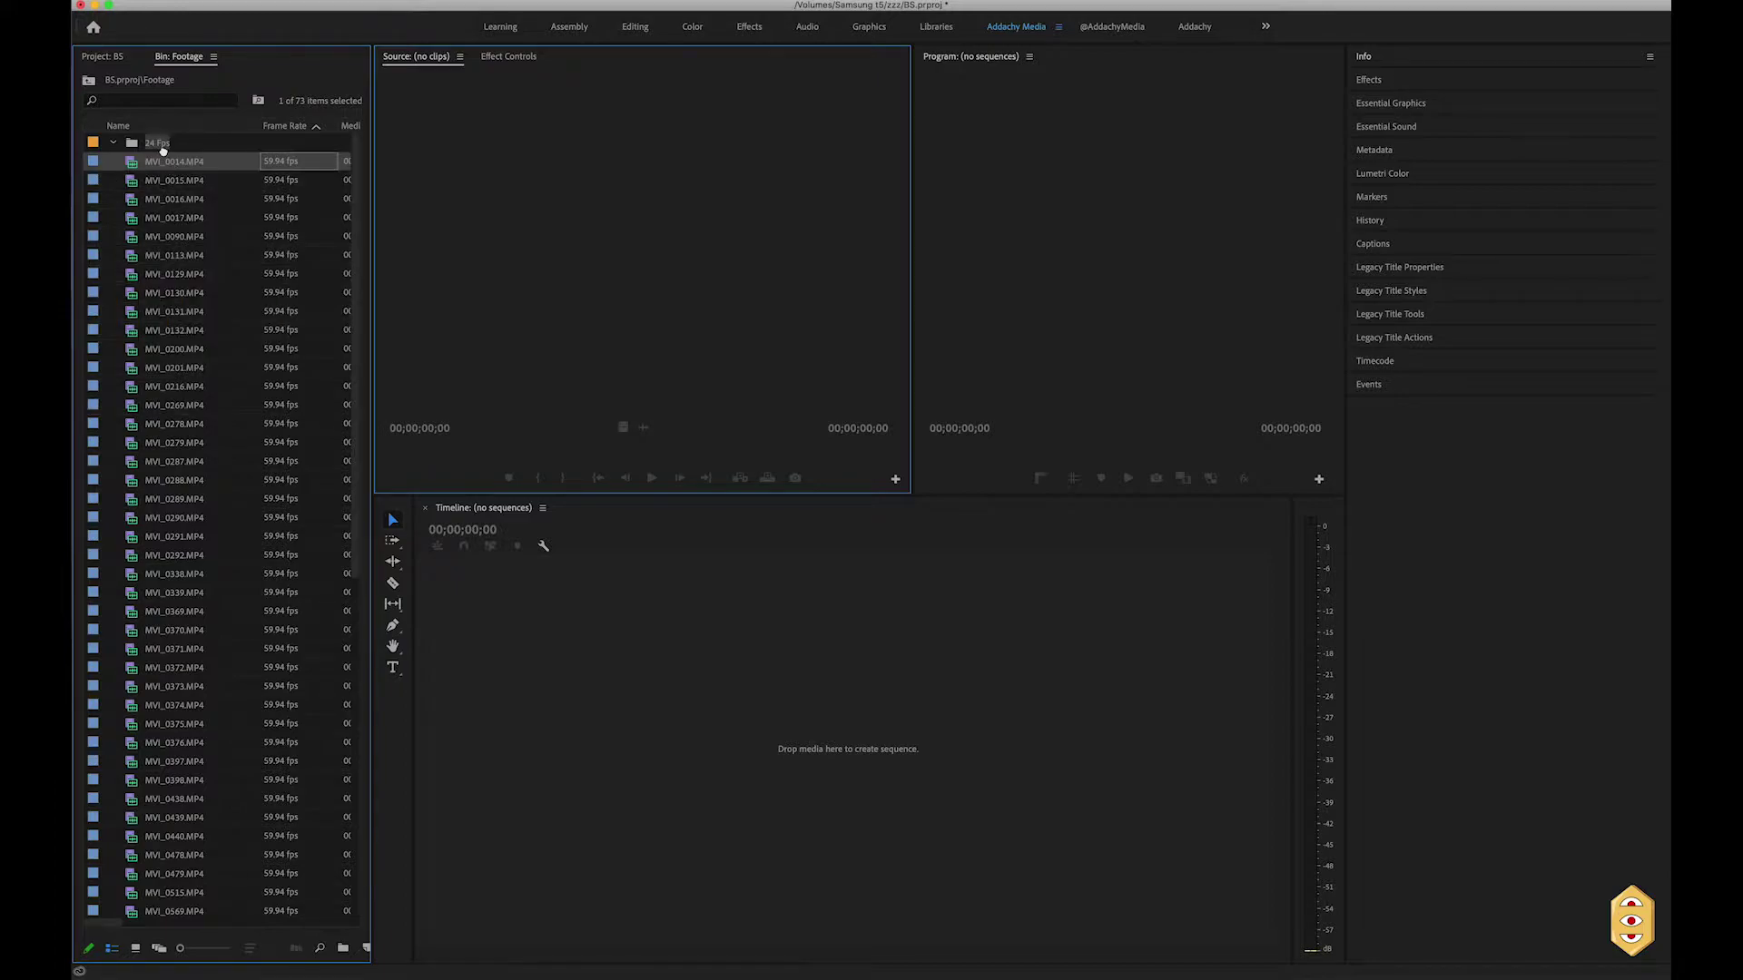
{"action": "left_click_drag", "start_coordinate": [163, 150], "coordinate": [163, 150]}
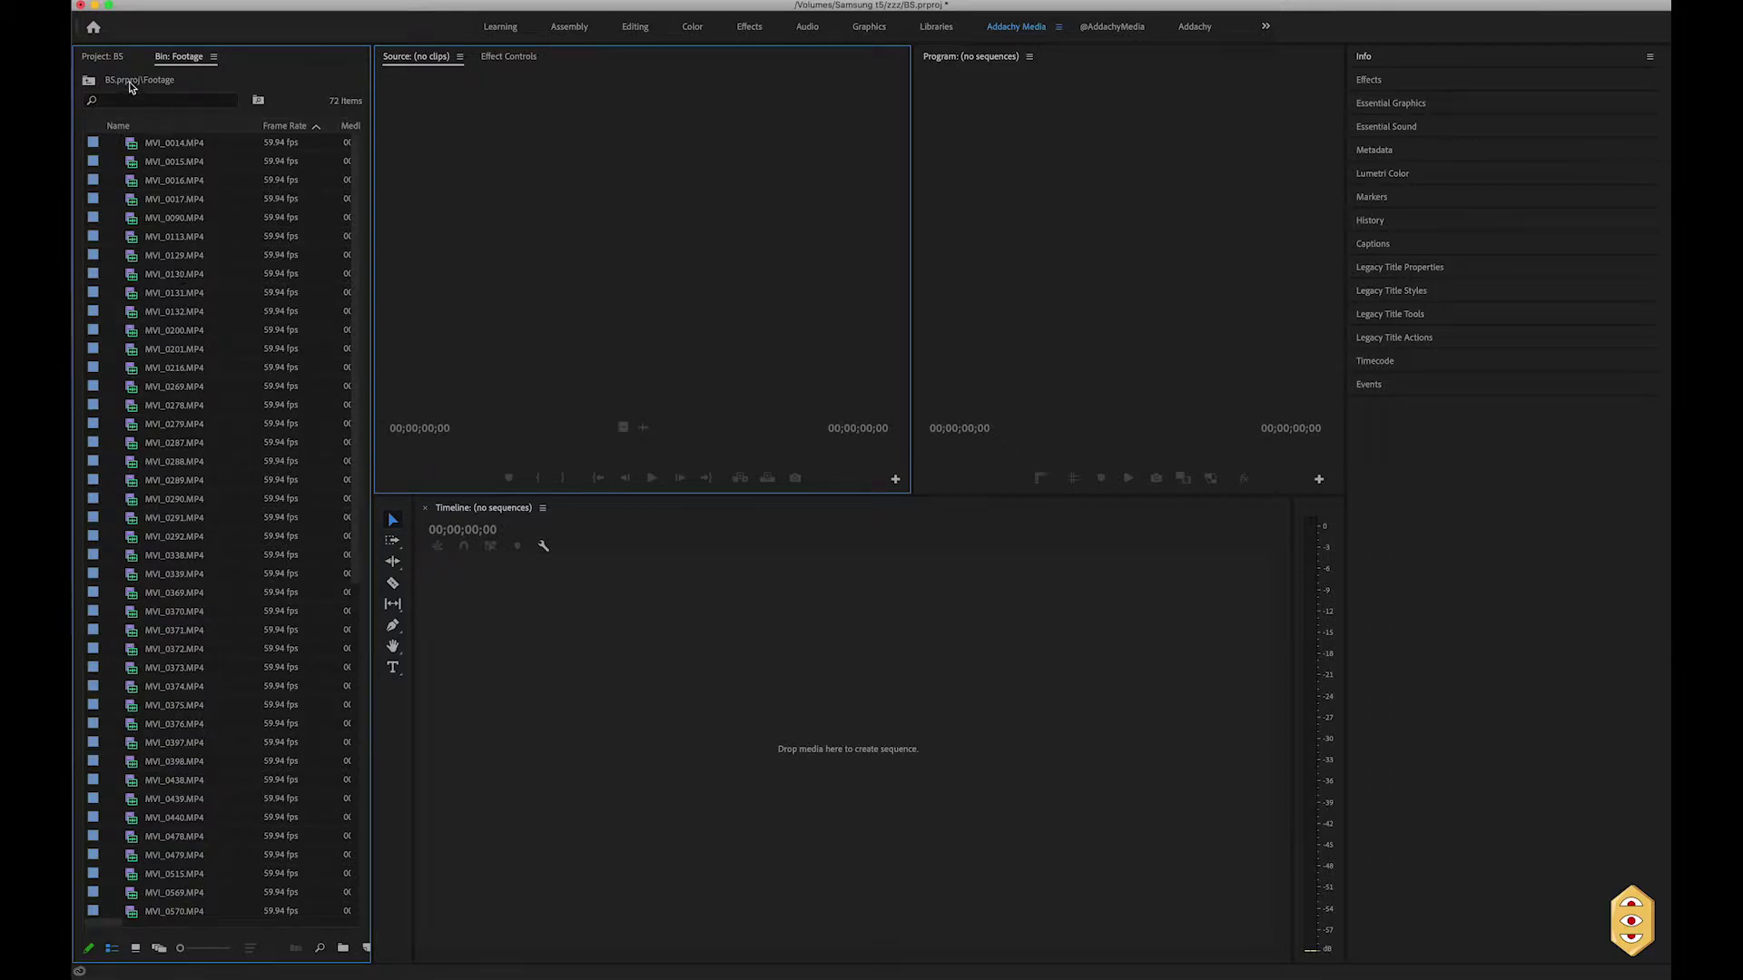
Return to the project's root level and create a bin named Extra beside the Footage bin
{"action": "left_click", "coordinate": [113, 60]}
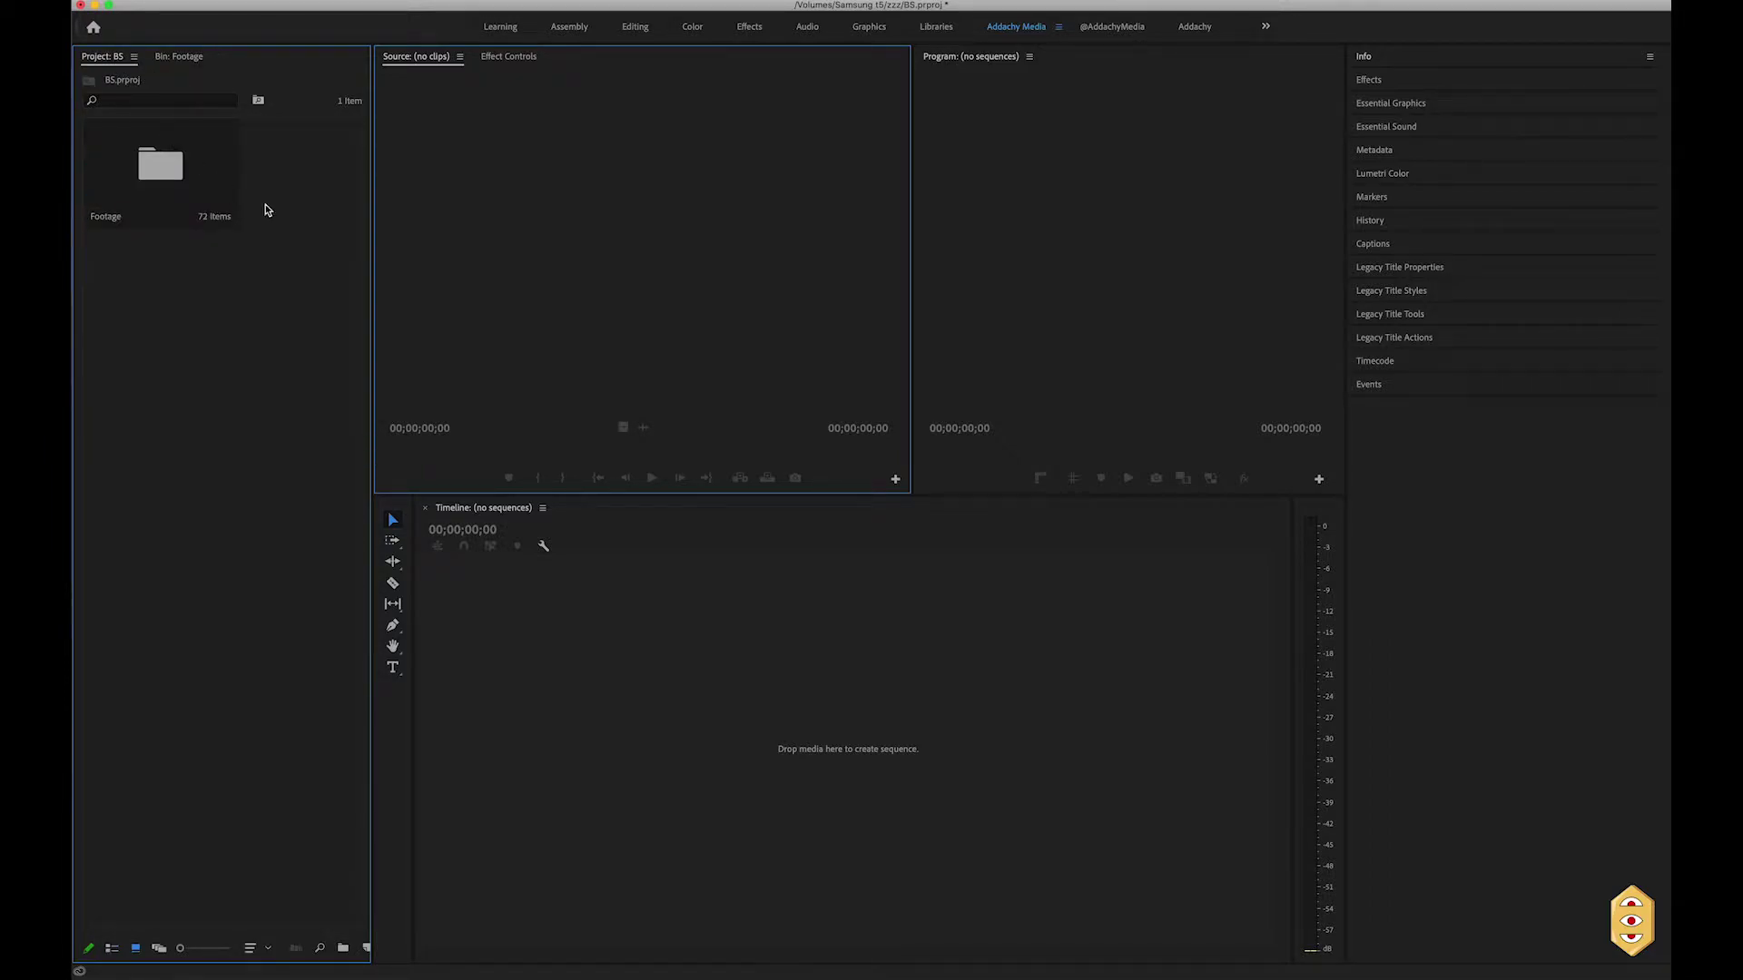
{"action": "right_click", "coordinate": [268, 210]}
{"action": "left_click", "coordinate": [311, 247]}
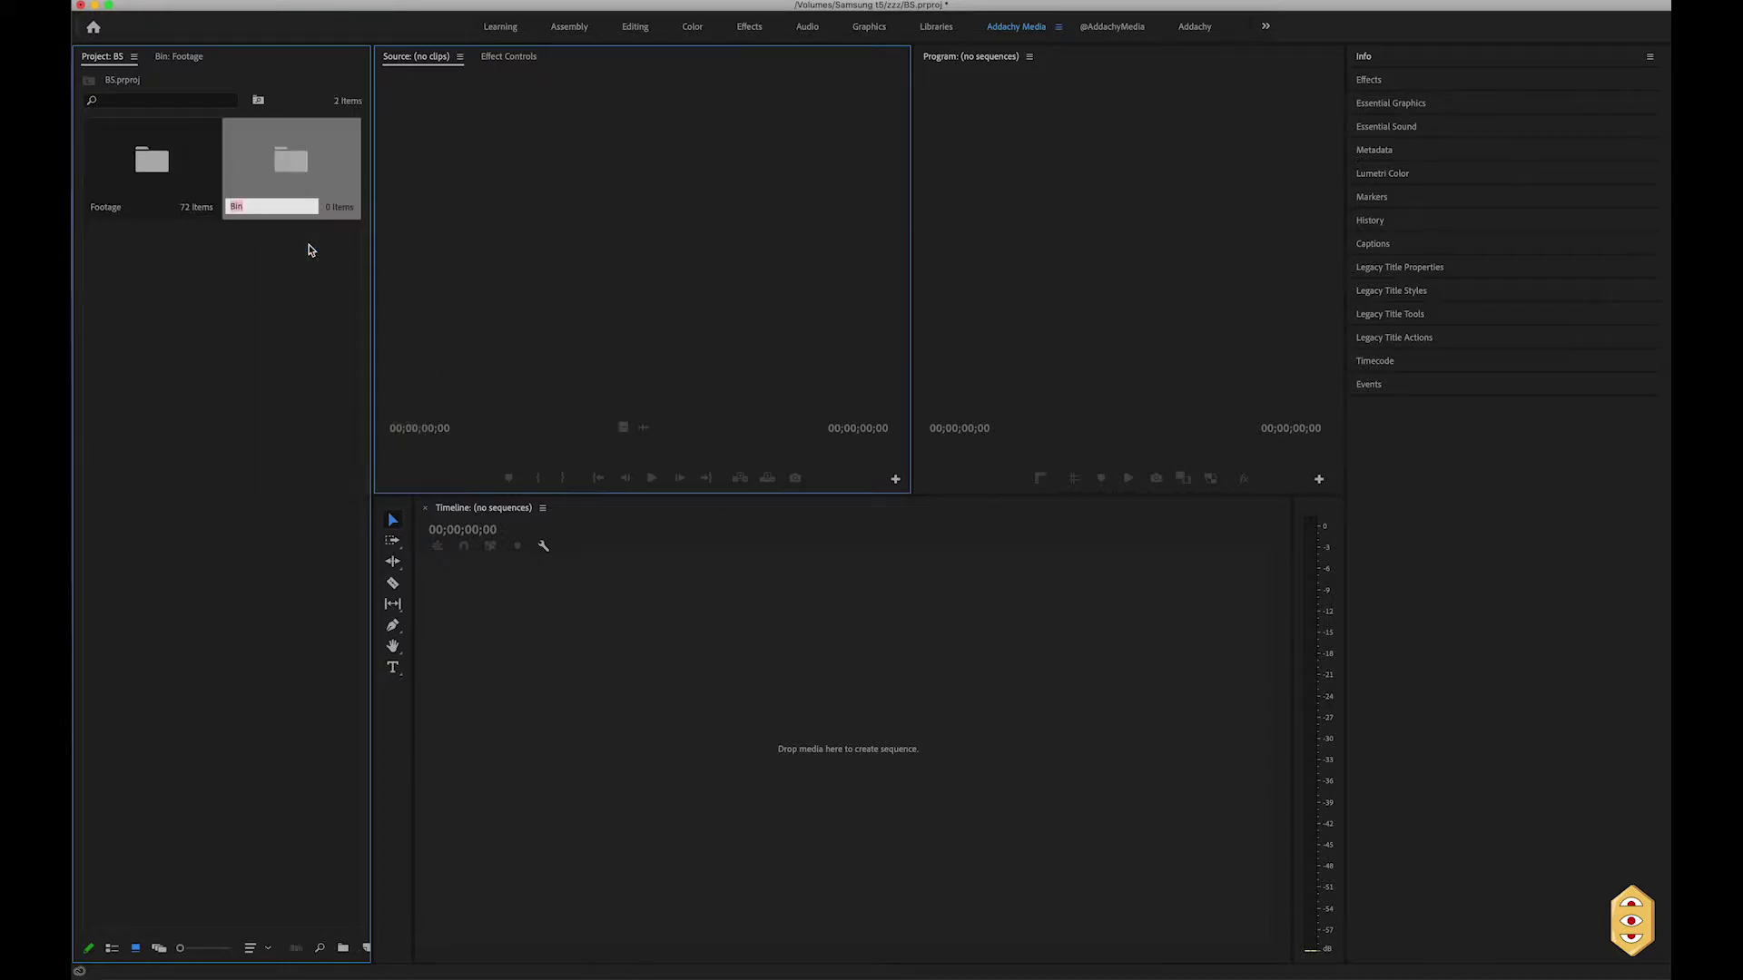
{"action": "type", "text": "Extra"}
{"action": "key", "text": "Return"}
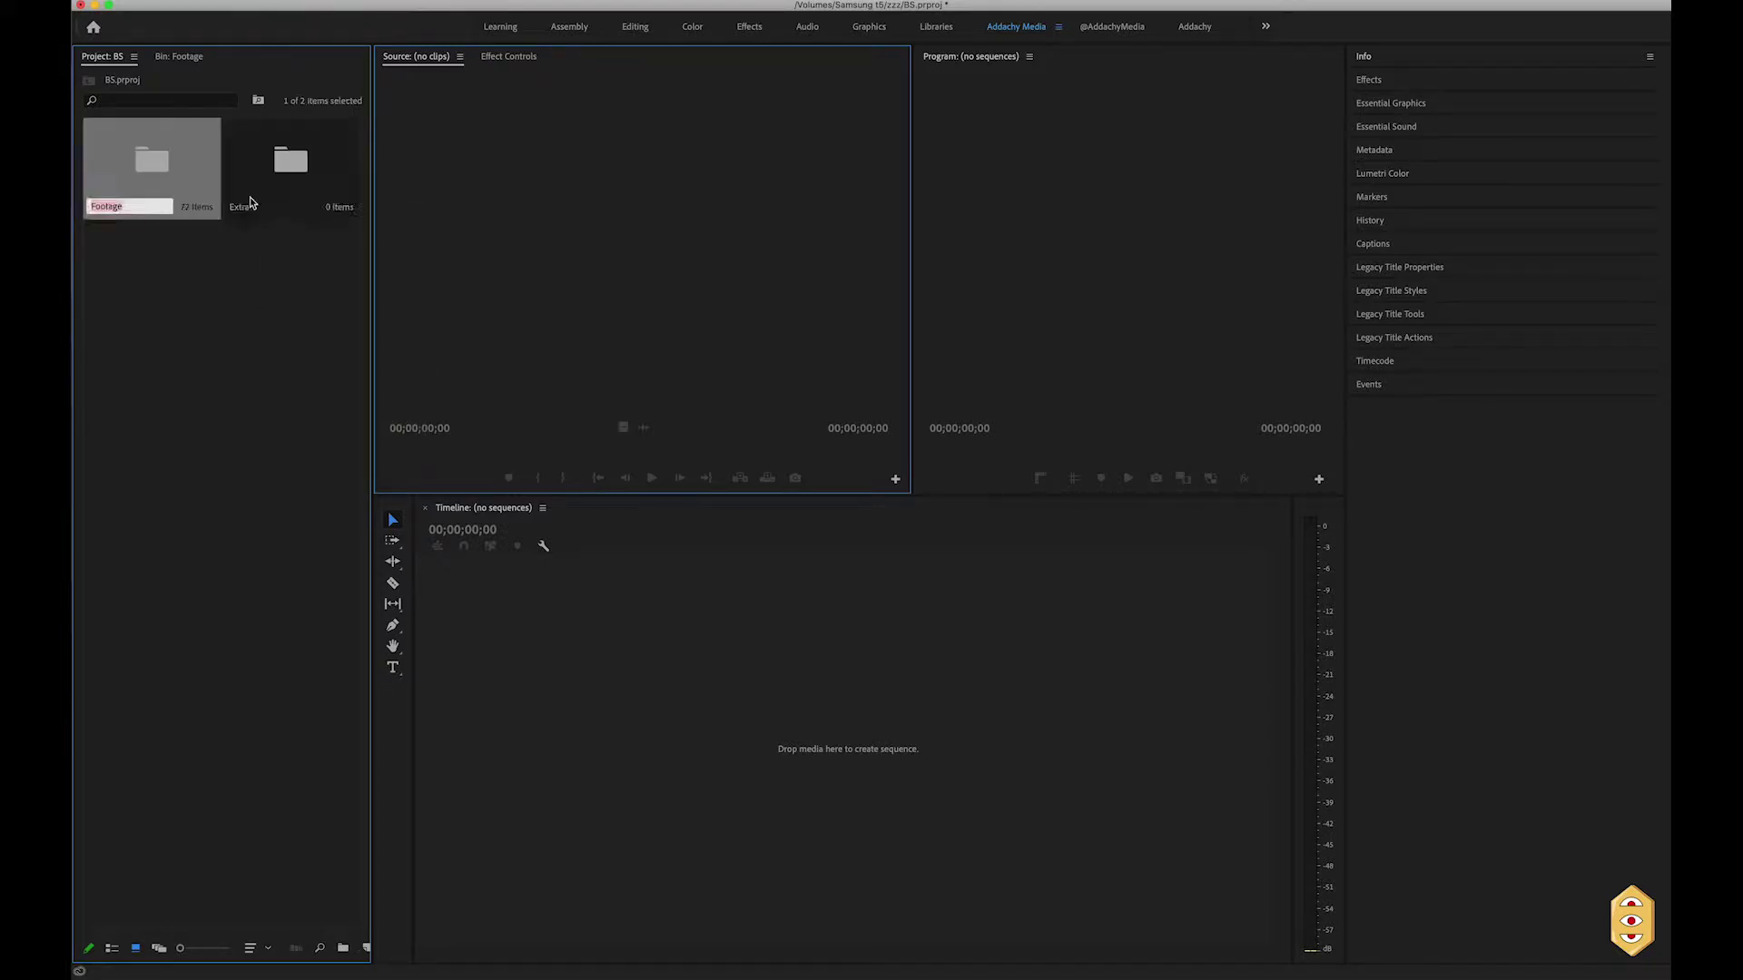
{"action": "left_click", "coordinate": [189, 274]}
{"action": "right_click", "coordinate": [189, 275]}
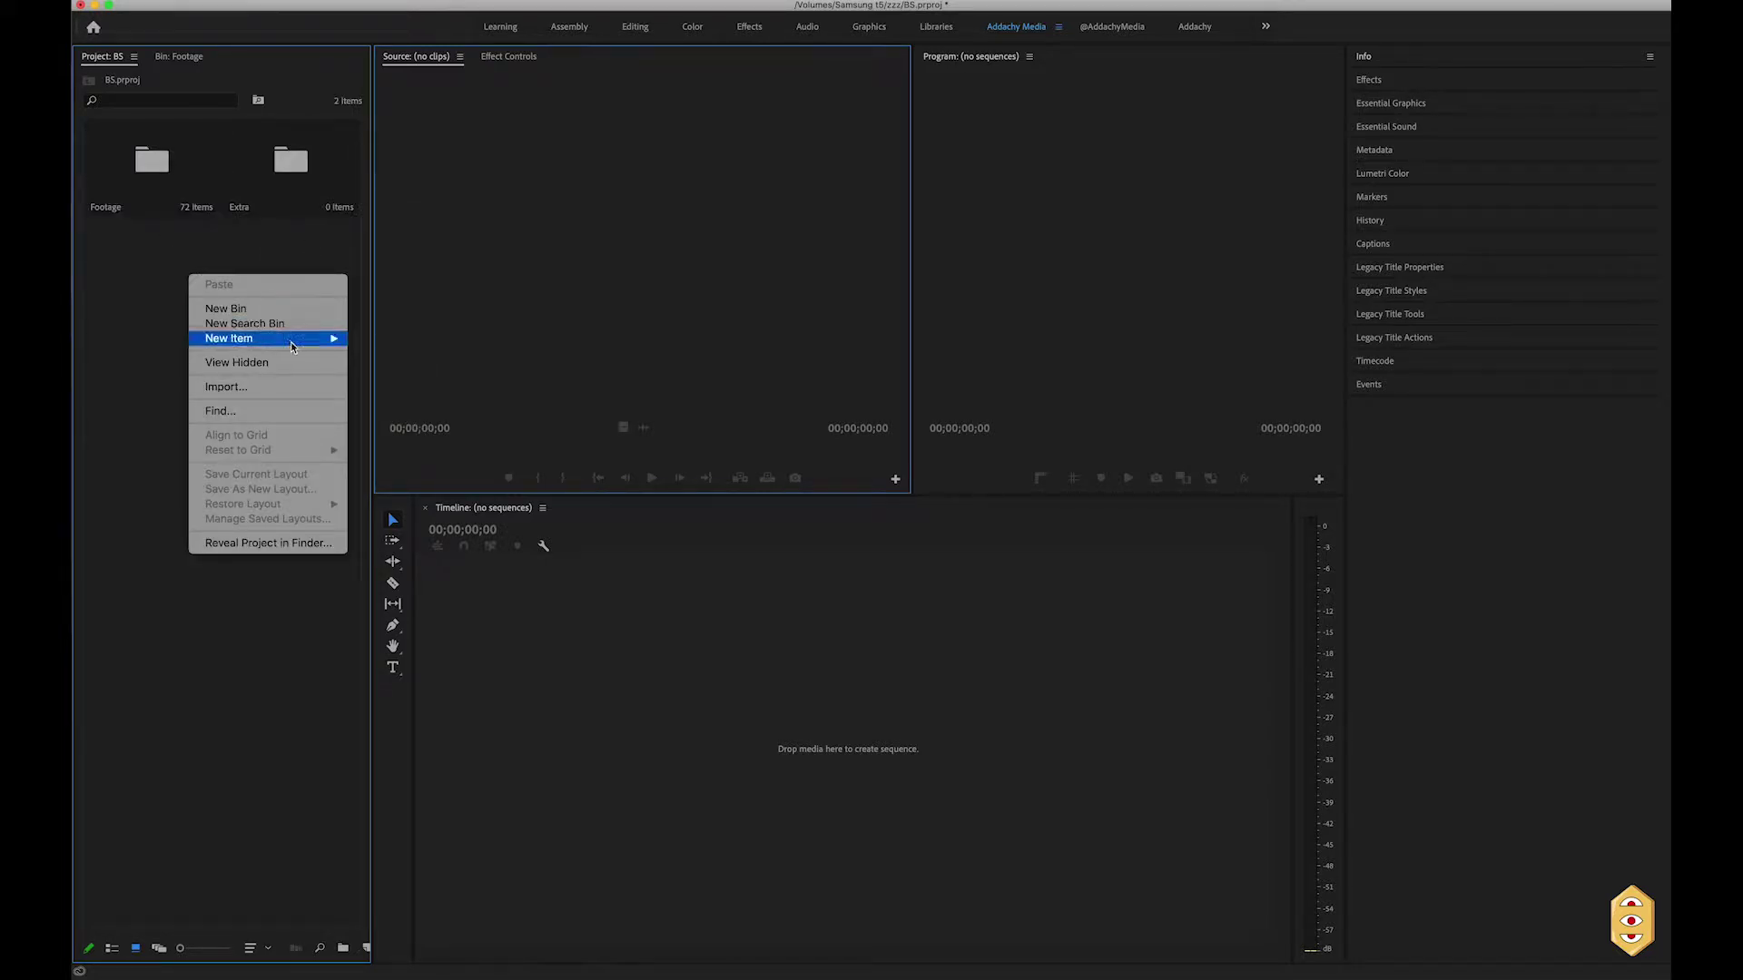
{"action": "double_click", "coordinate": [264, 236]}
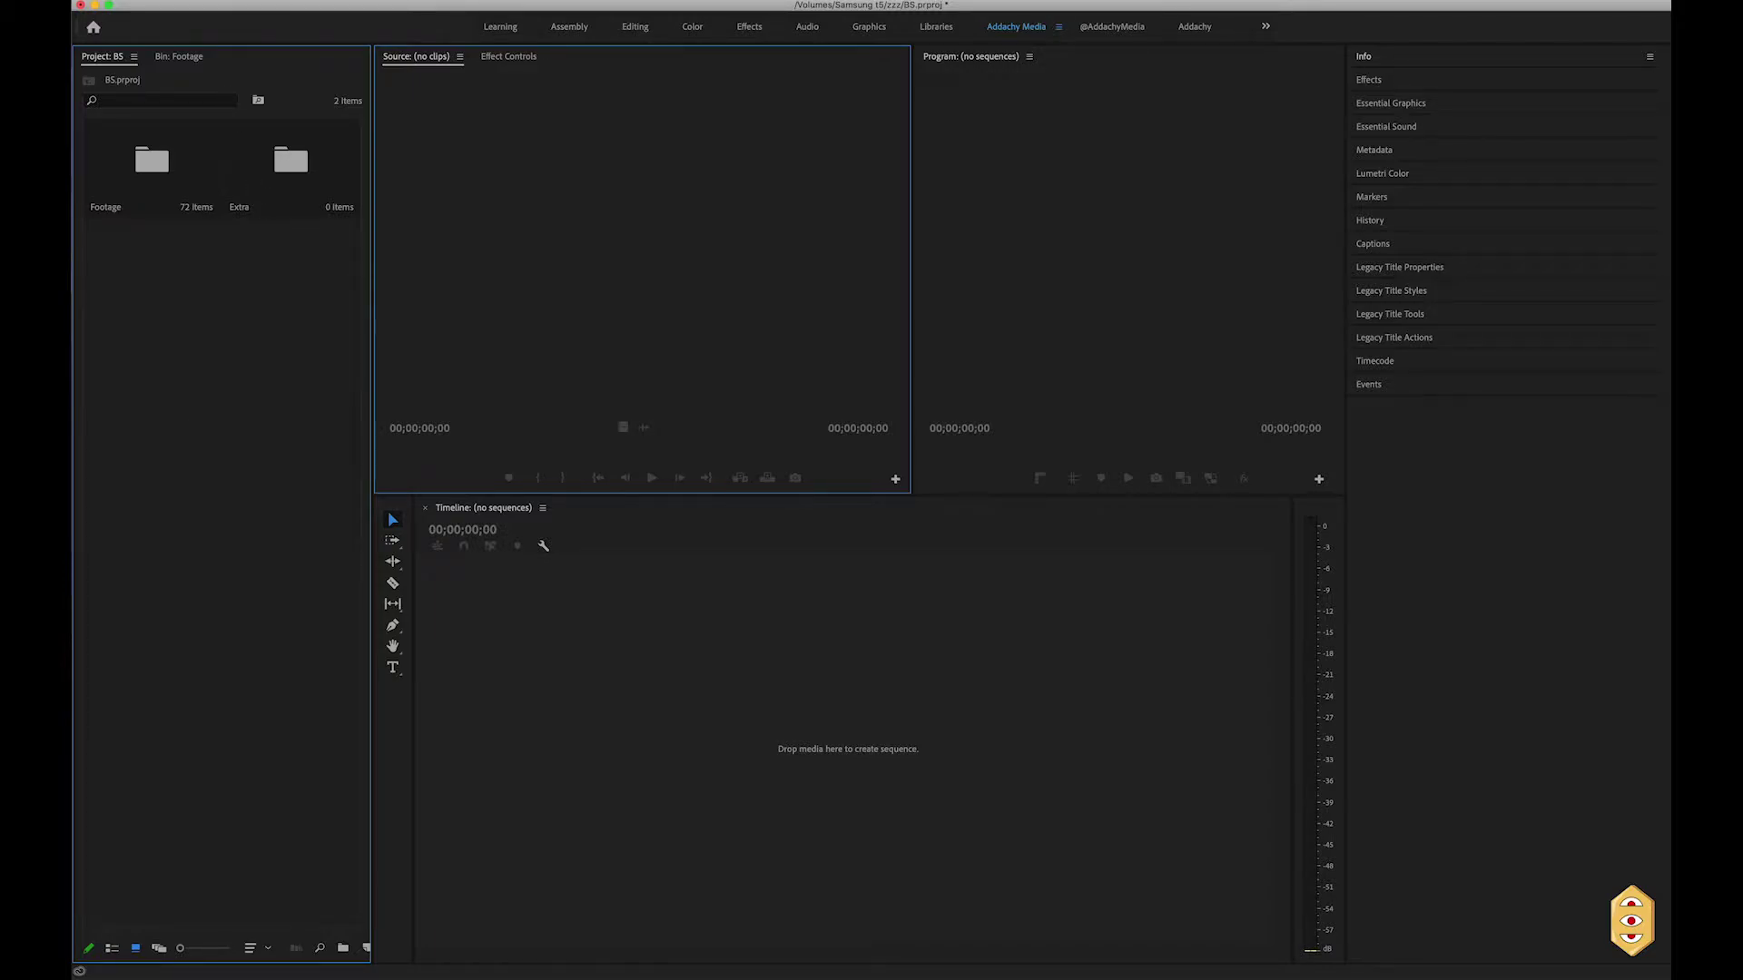
{"action": "left_click", "coordinate": [202, 1]}
{"action": "left_click", "coordinate": [1069, 496]}
{"action": "left_click", "coordinate": [209, 2]}
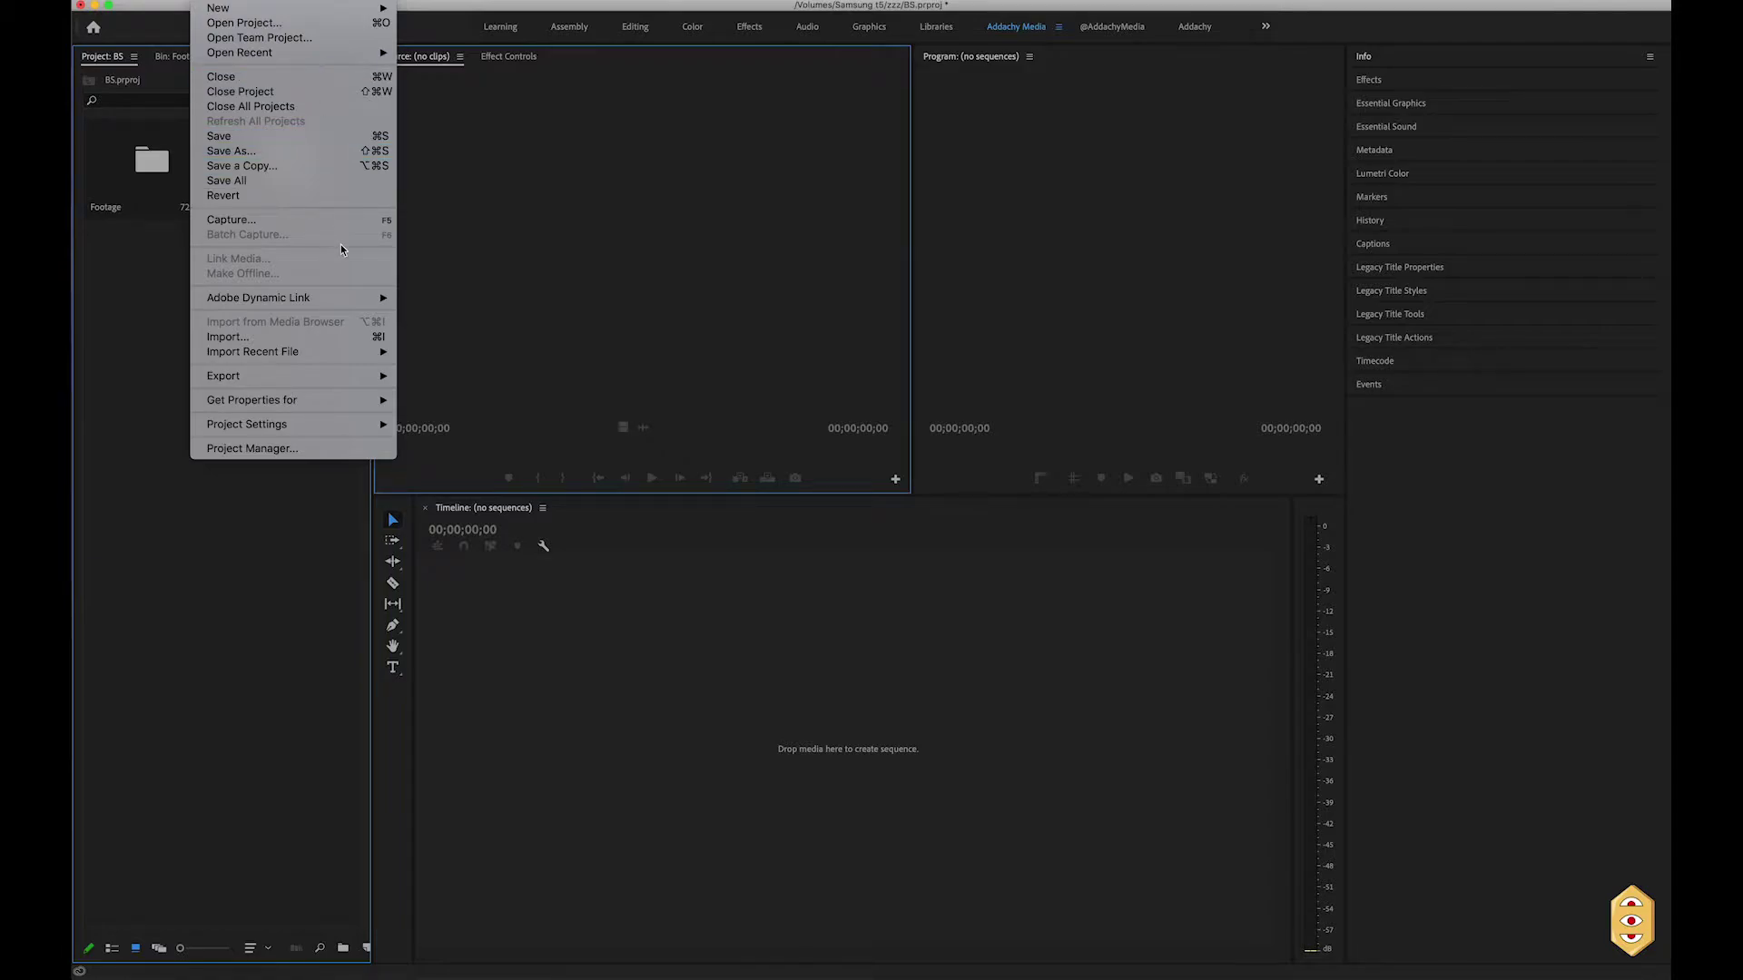
{"action": "mouse_move", "coordinate": [352, 11]}
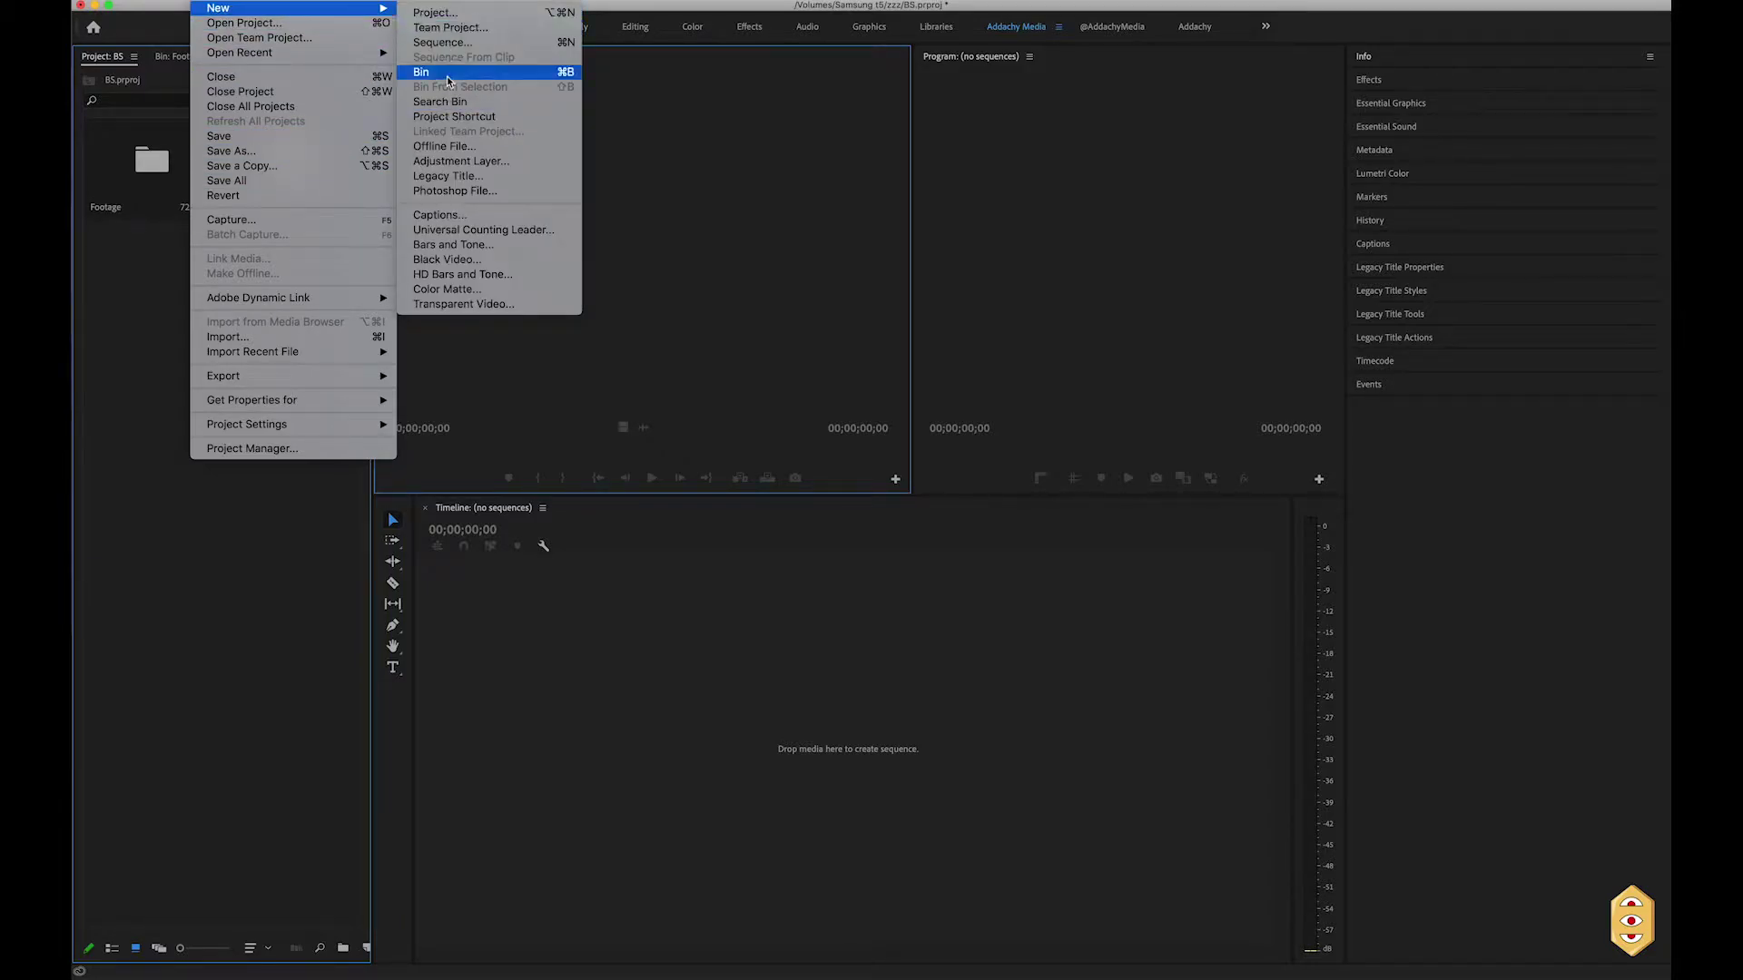
{"action": "left_click", "coordinate": [123, 275]}
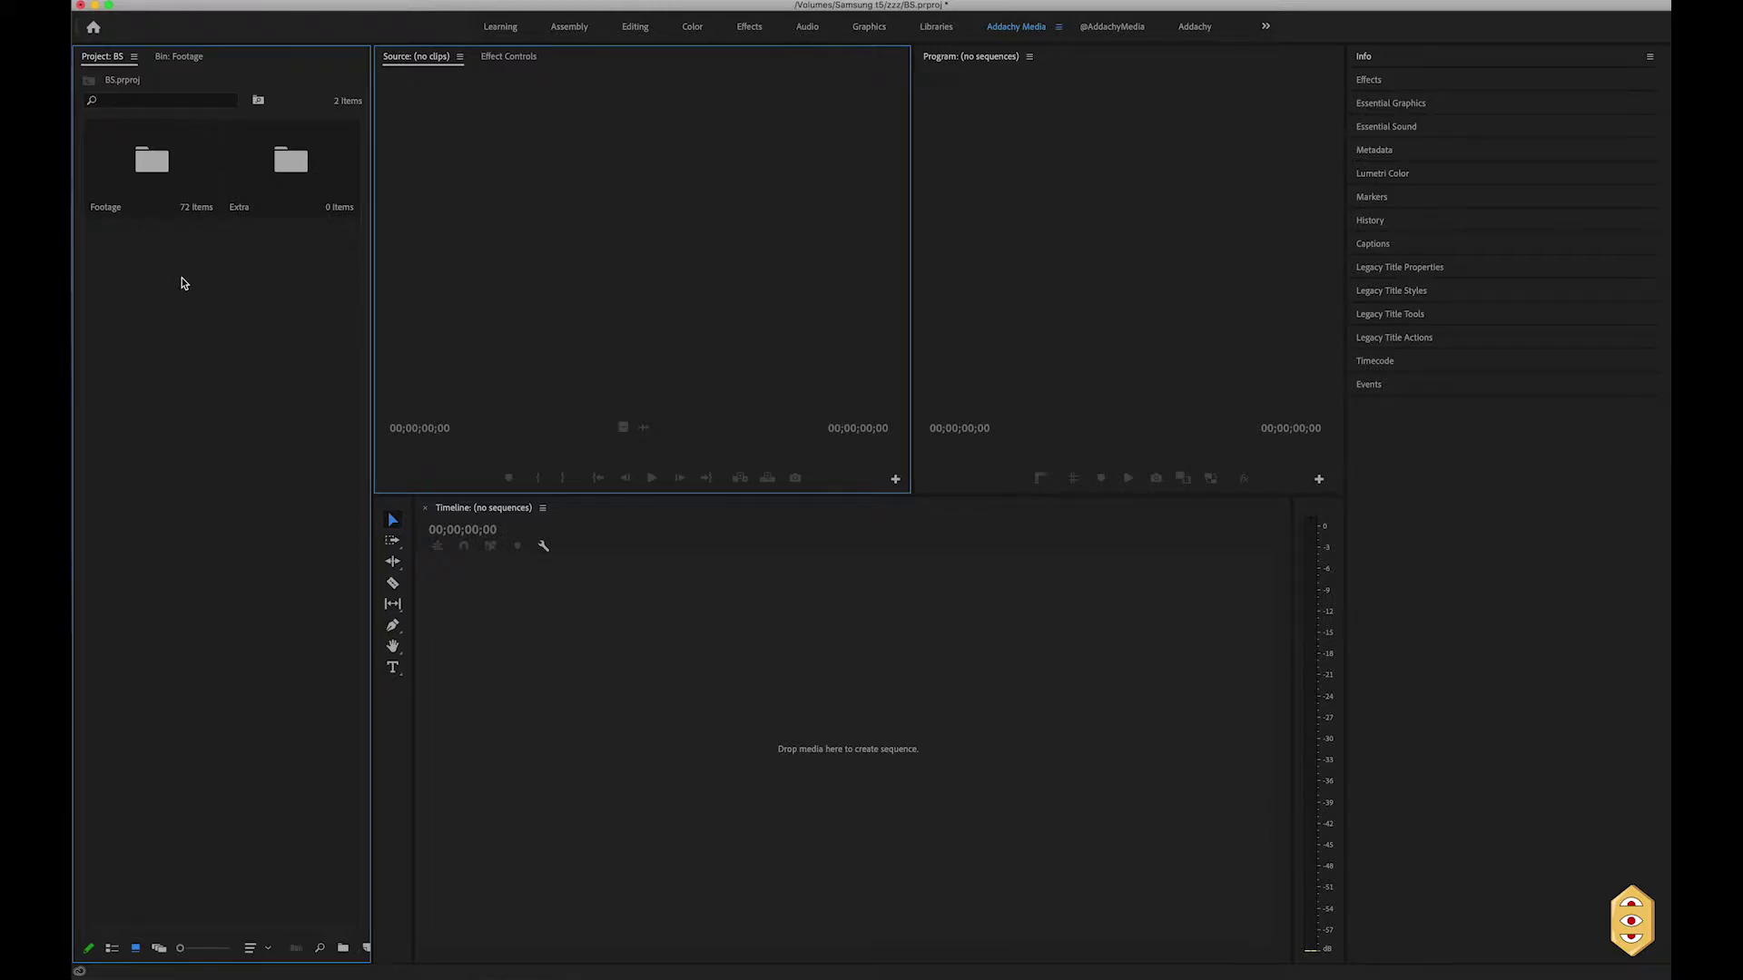
{"action": "key", "text": "super+i"}
{"action": "left_click", "coordinate": [640, 407]}
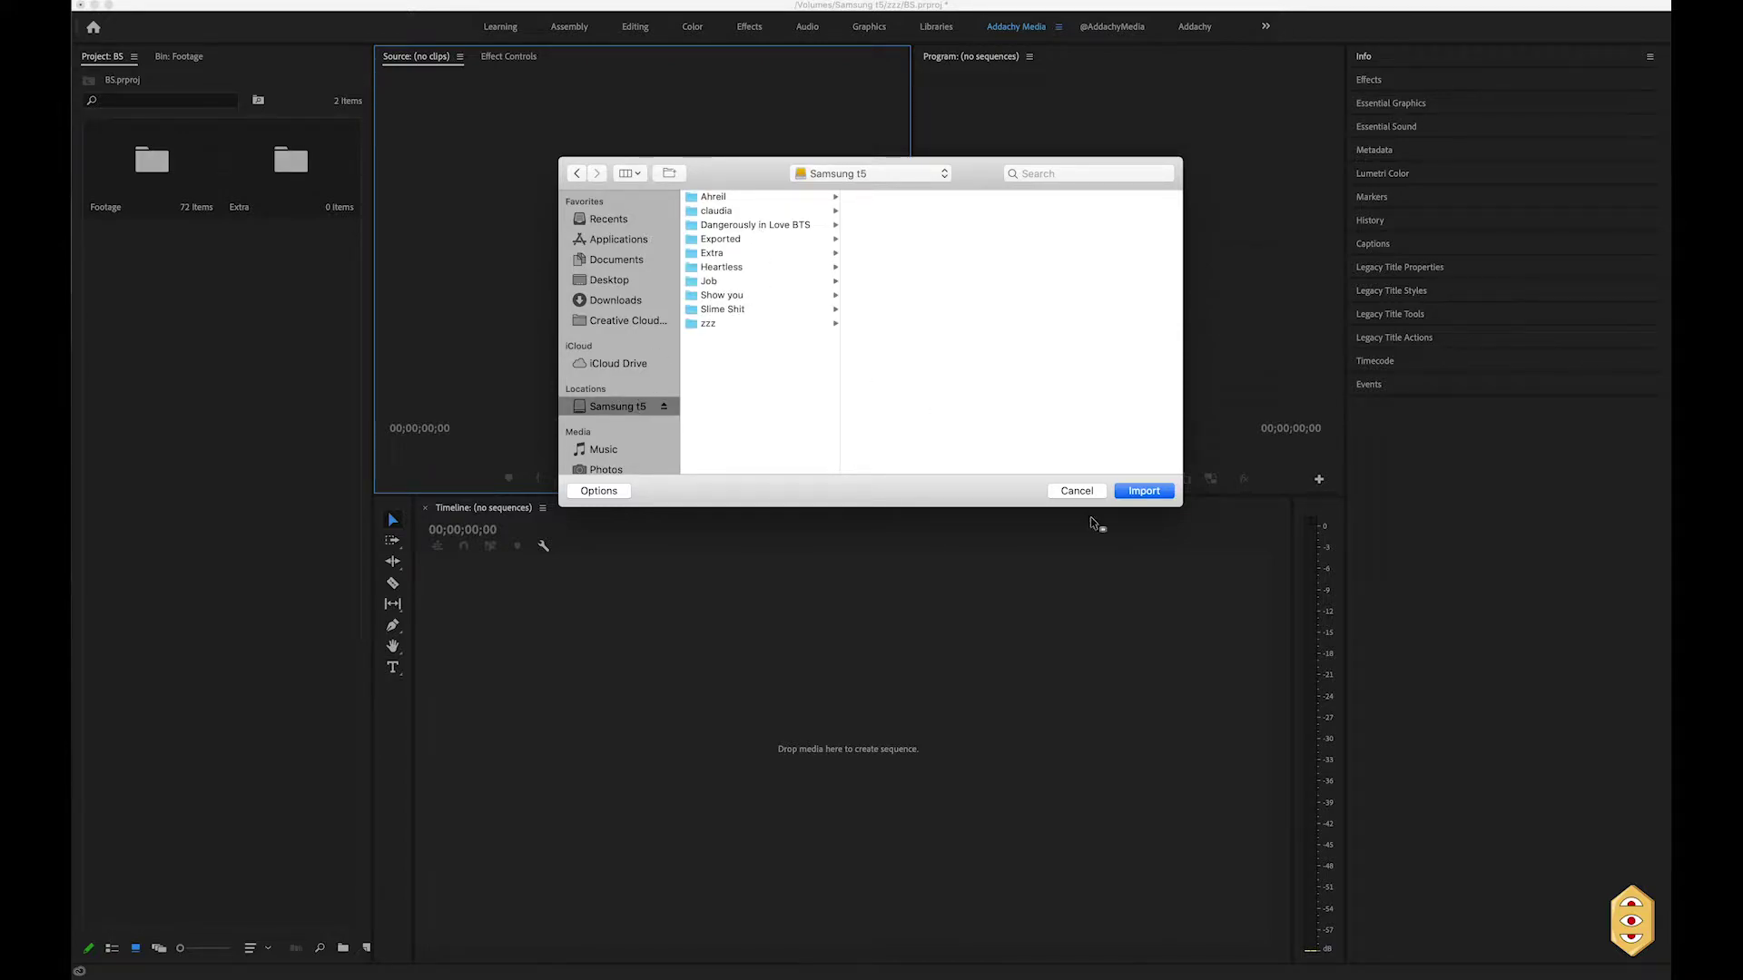
{"action": "left_click", "coordinate": [1077, 491]}
Open the Extra bin
{"action": "double_click", "coordinate": [325, 182]}
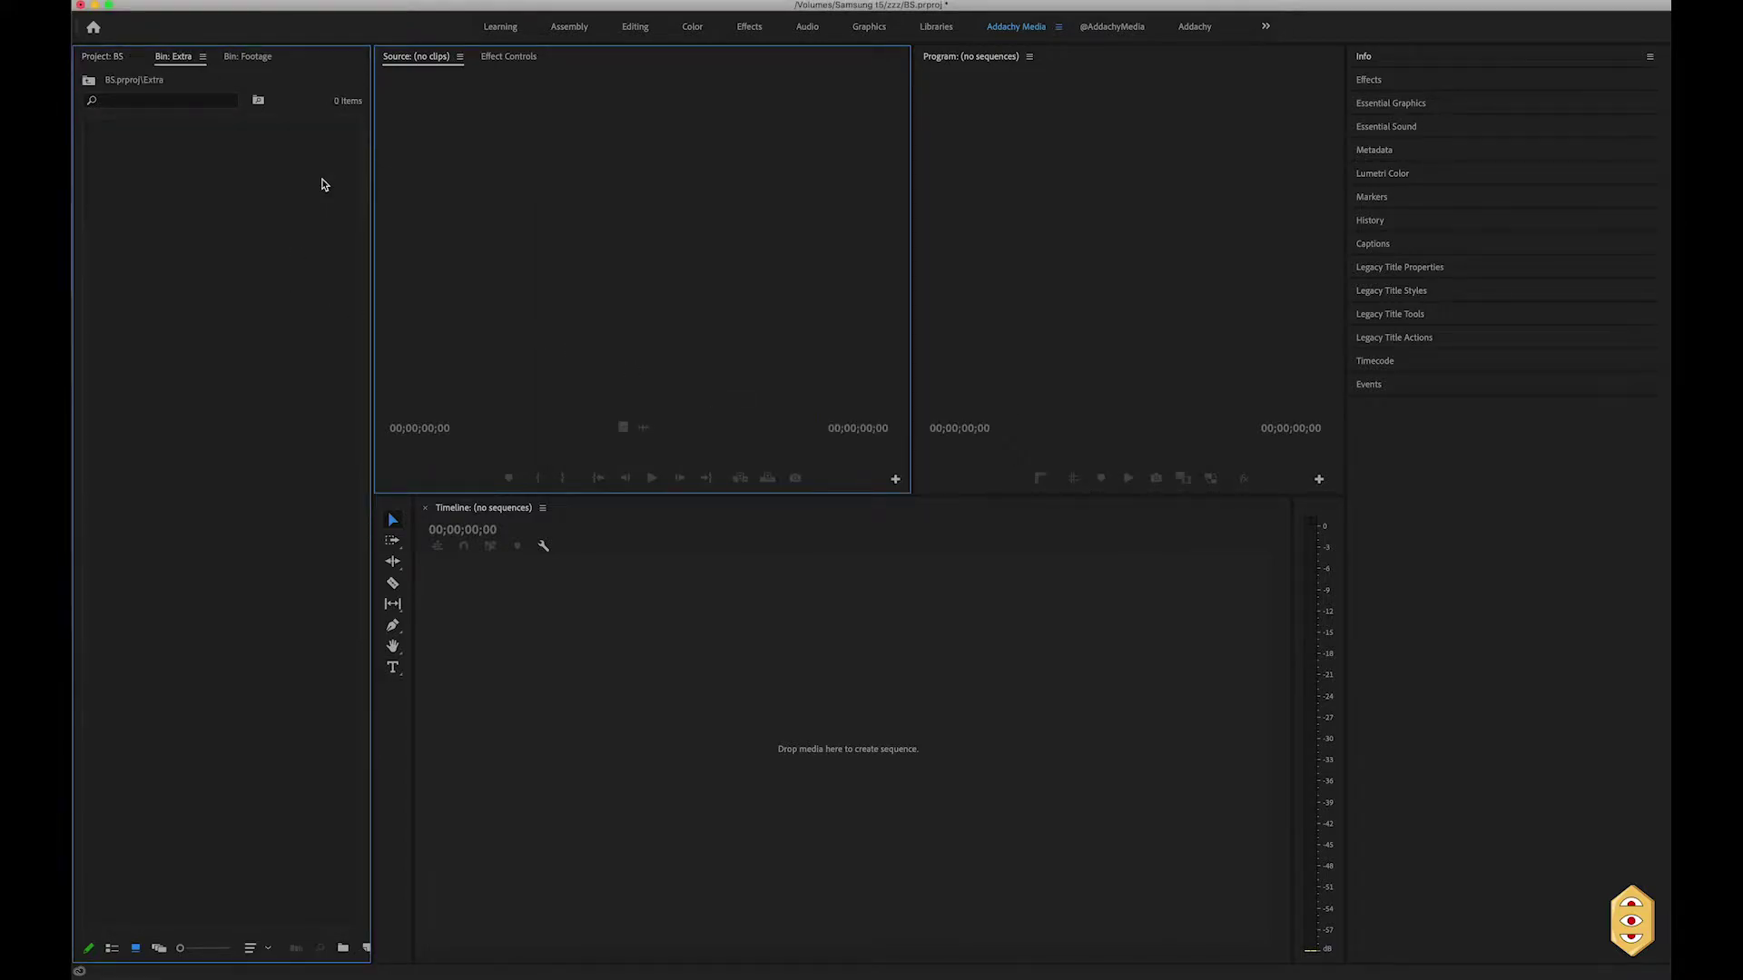
{"action": "right_click", "coordinate": [247, 227]}
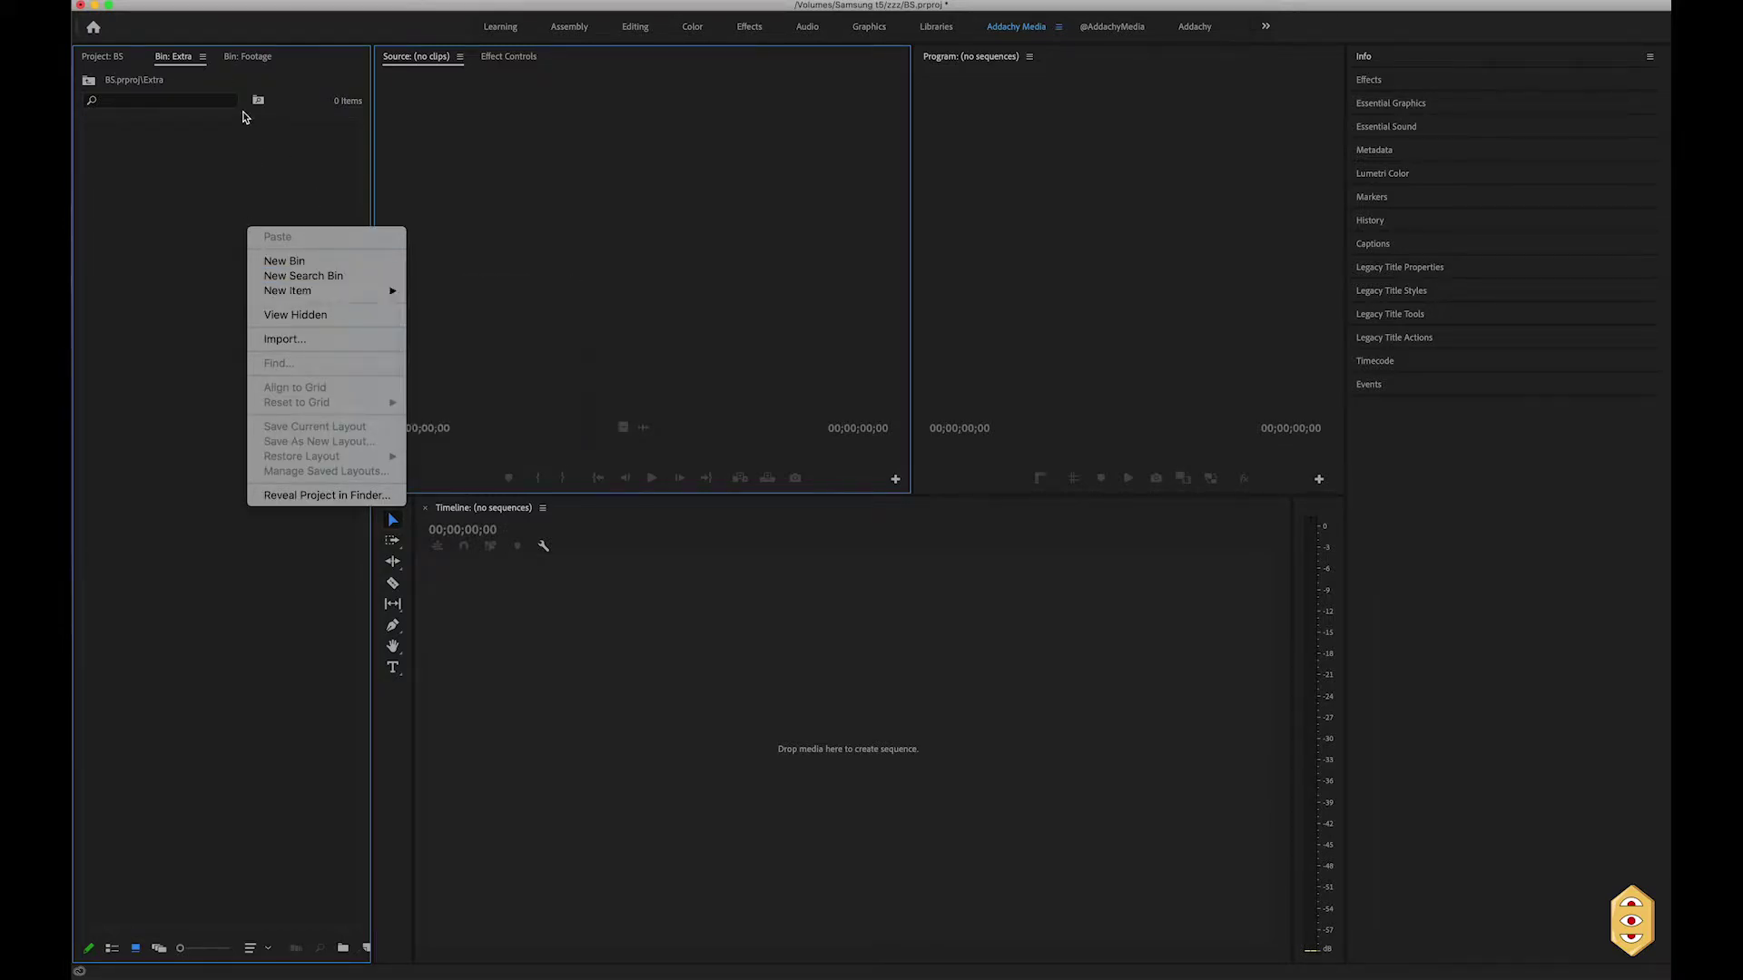
{"action": "left_click", "coordinate": [244, 113]}
{"action": "left_click", "coordinate": [218, 2]}
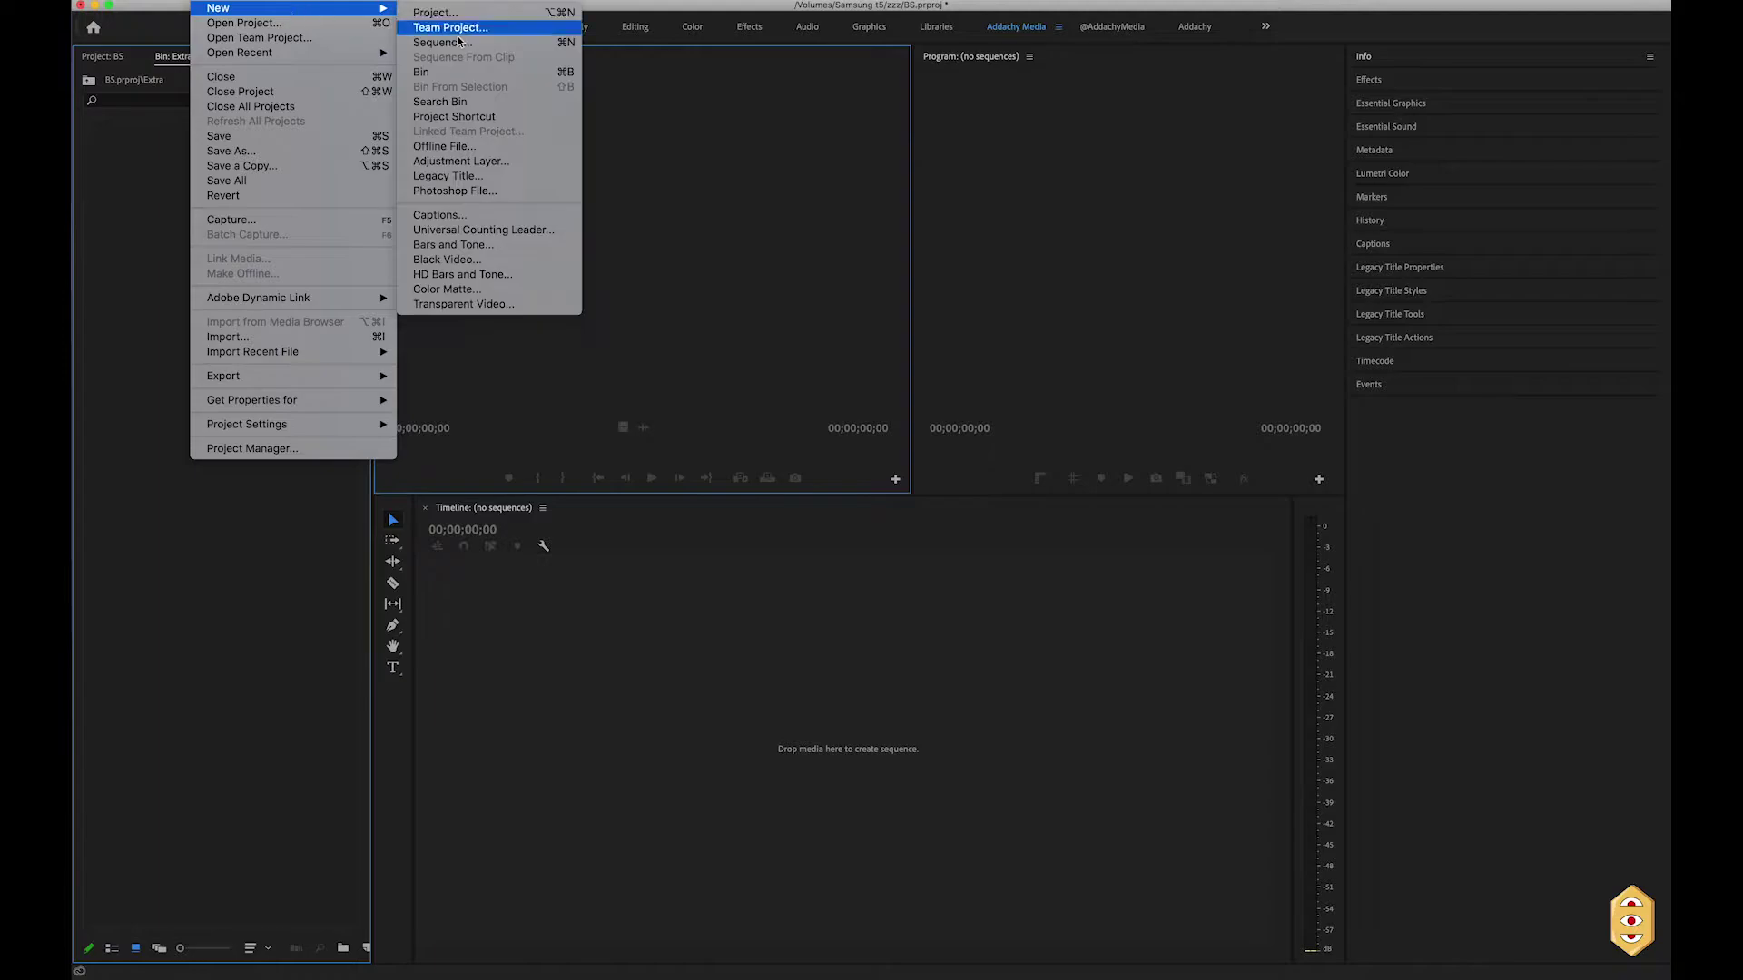
{"action": "left_click", "coordinate": [181, 142]}
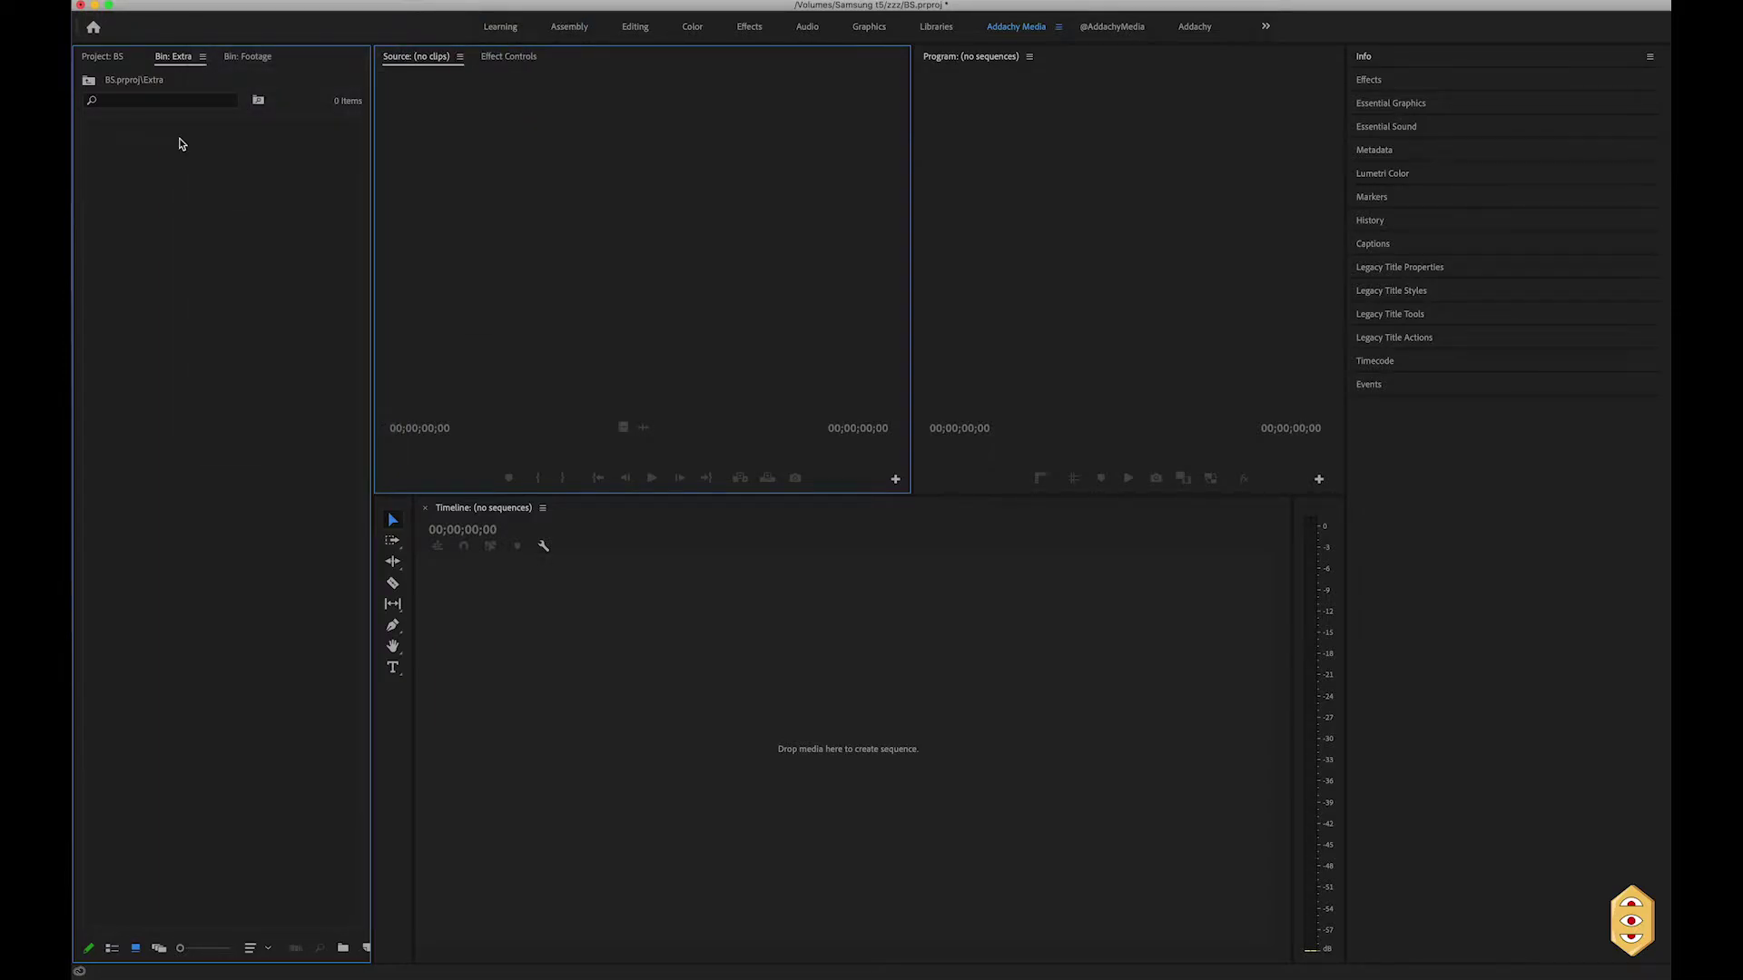
Start a new sequence in the Extra bin and set its timebase to 59.94 frames/second, keeping the Custom editing mode
{"action": "key", "text": "super+n"}
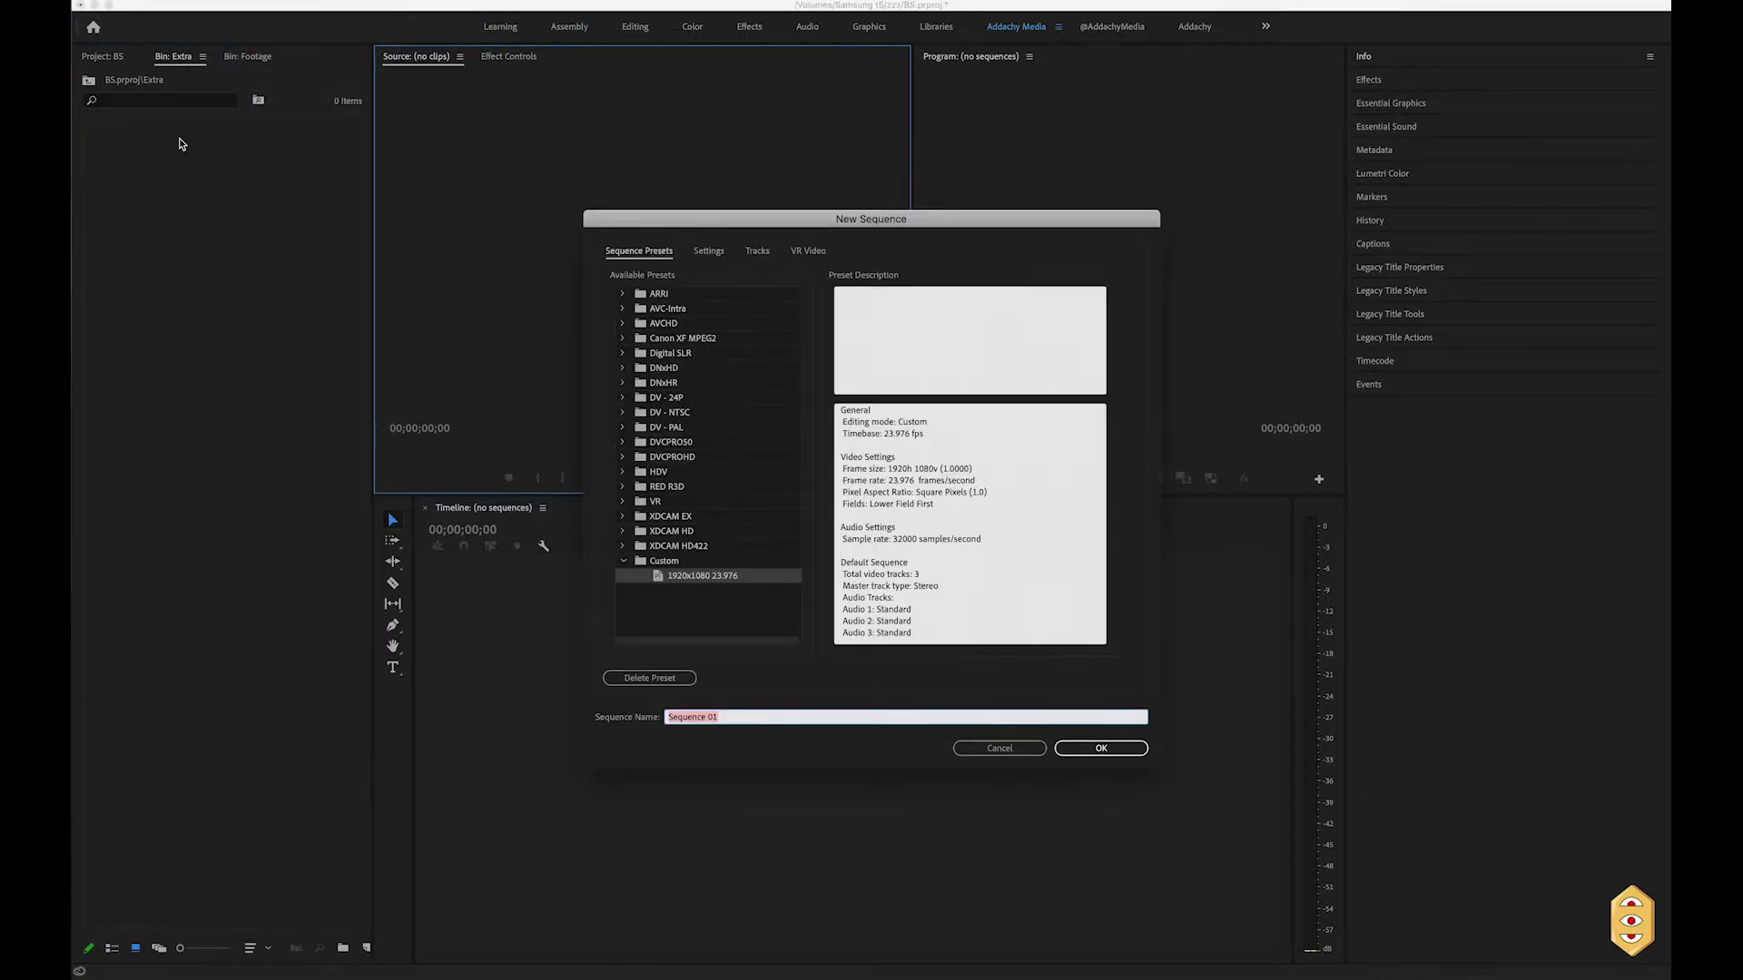
{"action": "left_click", "coordinate": [724, 253]}
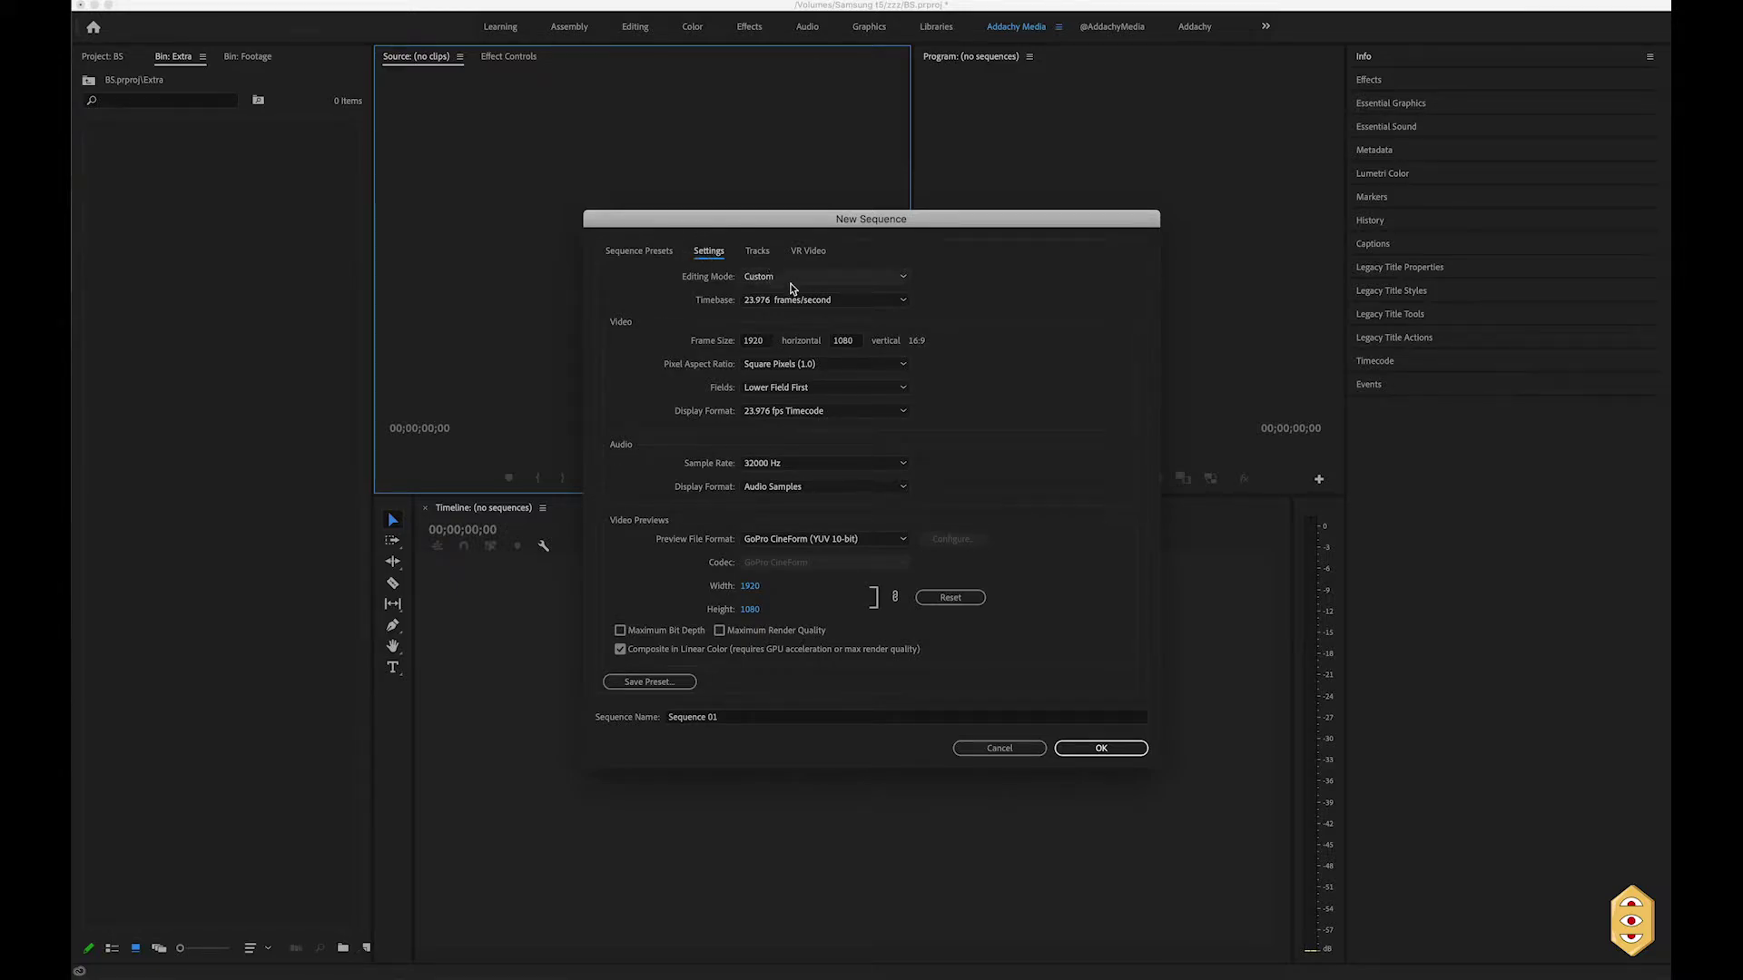
{"action": "left_click", "coordinate": [780, 281]}
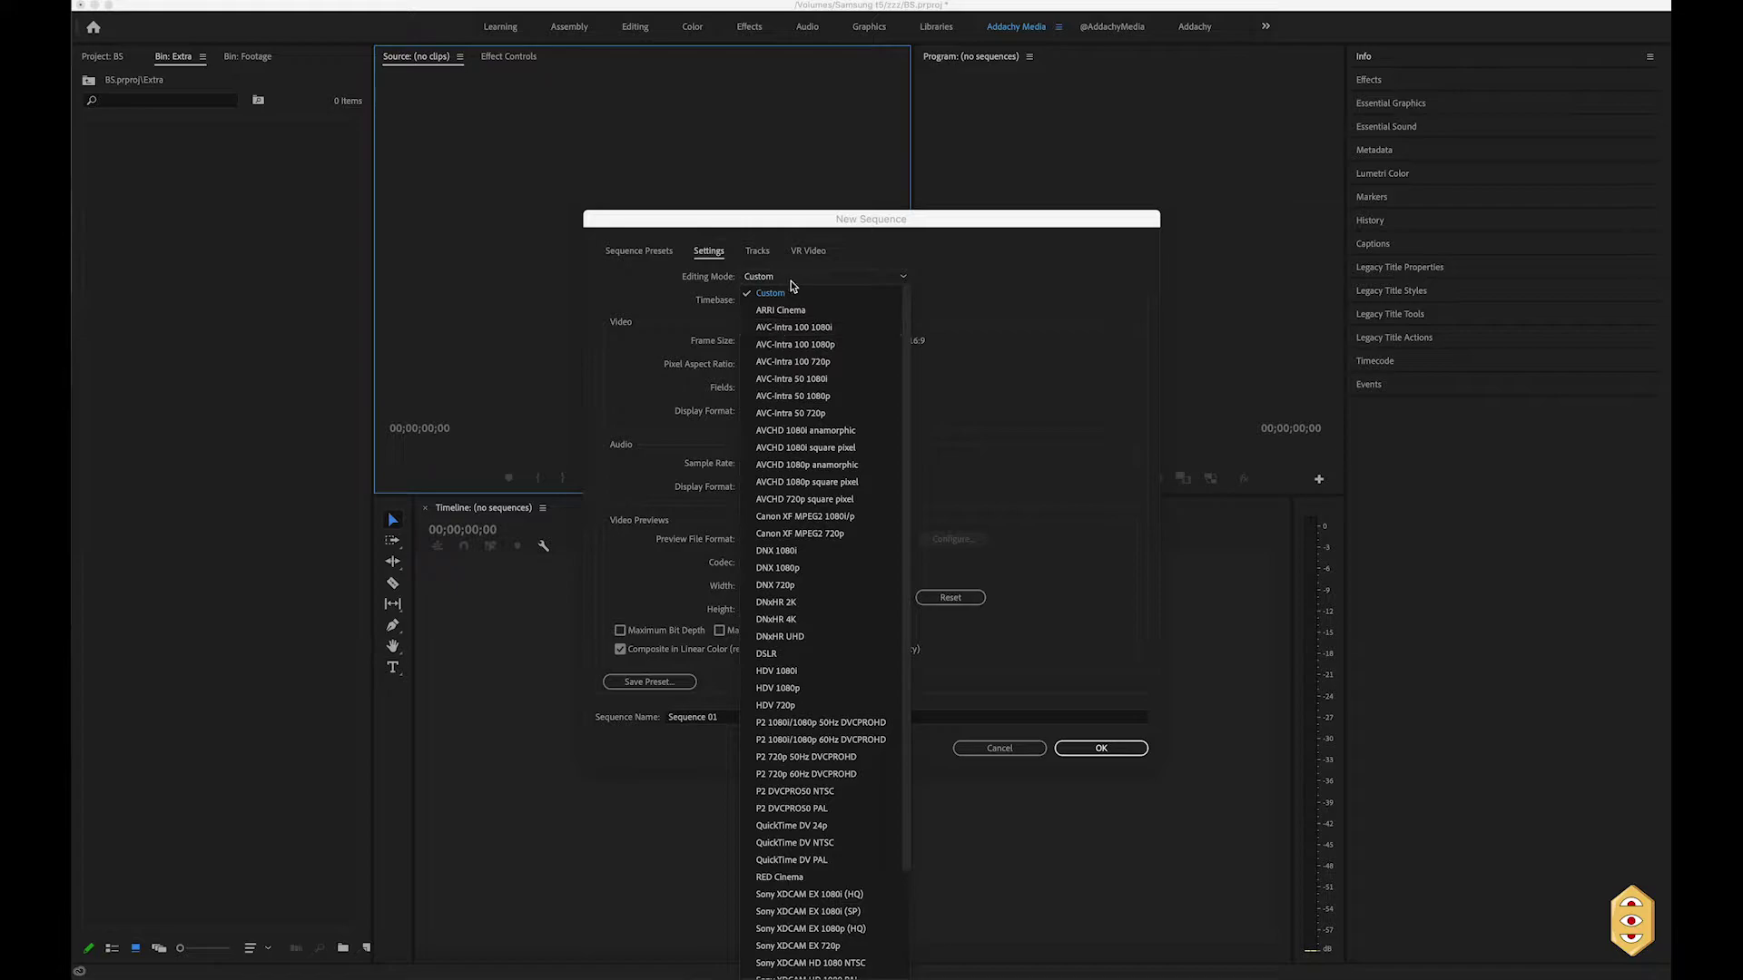
{"action": "left_click", "coordinate": [702, 301]}
{"action": "left_click", "coordinate": [758, 302]}
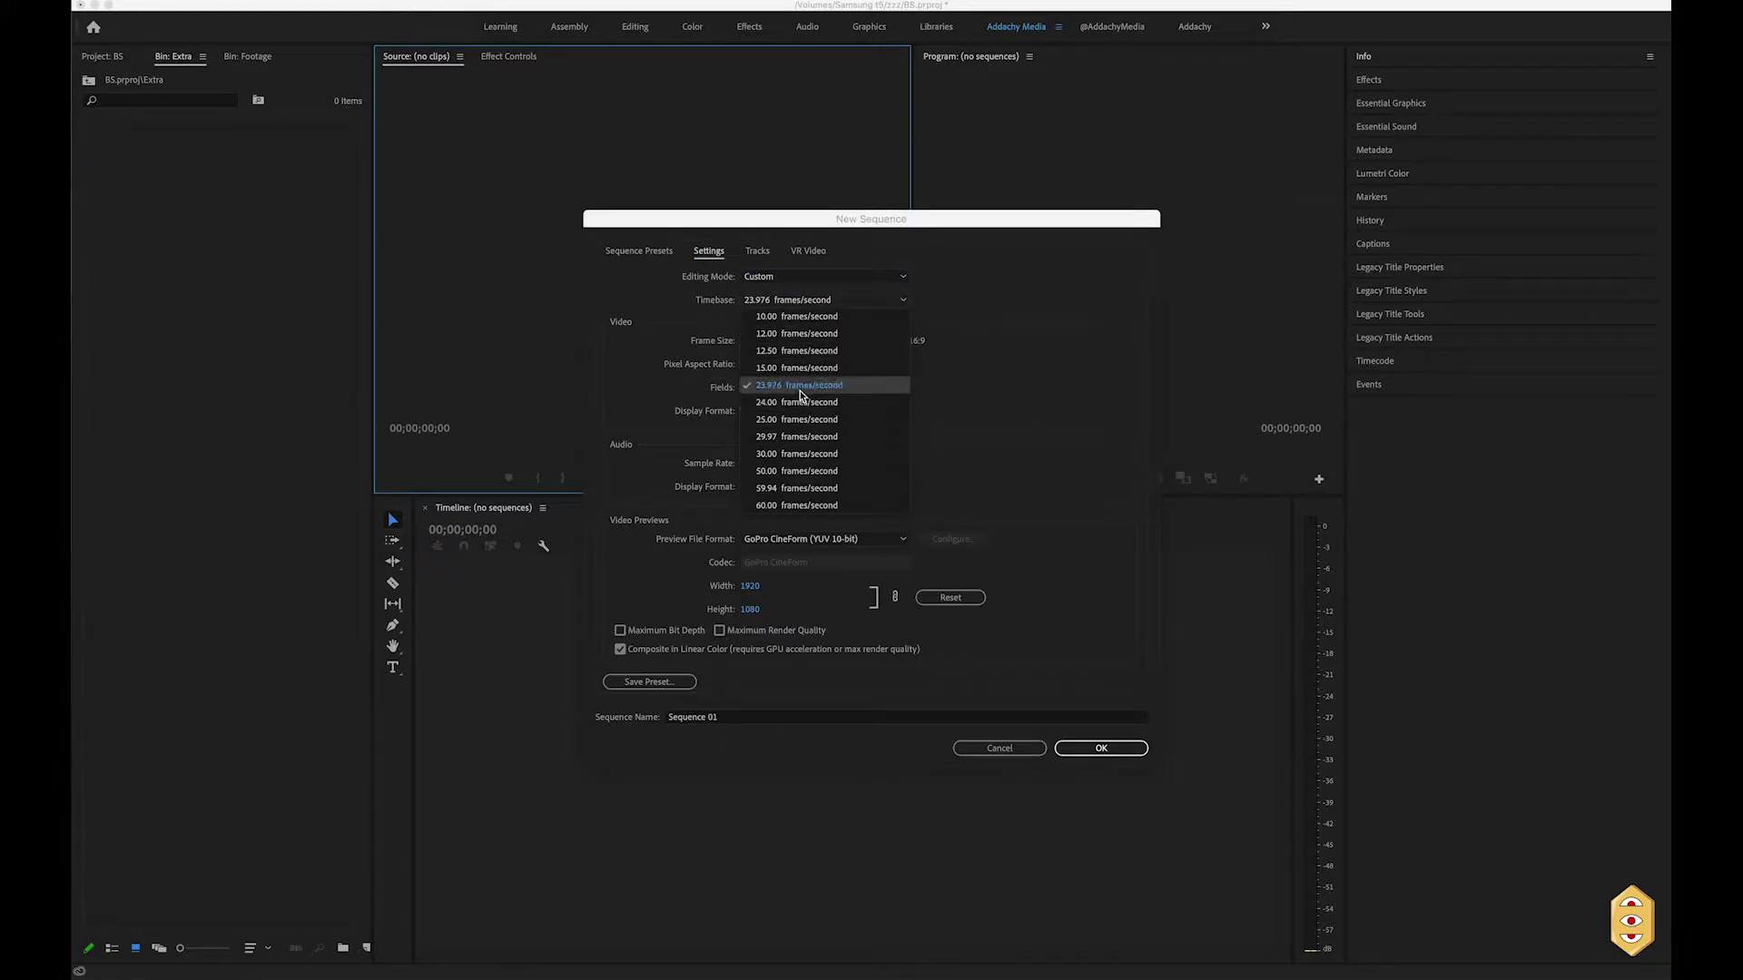
{"action": "left_click", "coordinate": [805, 488]}
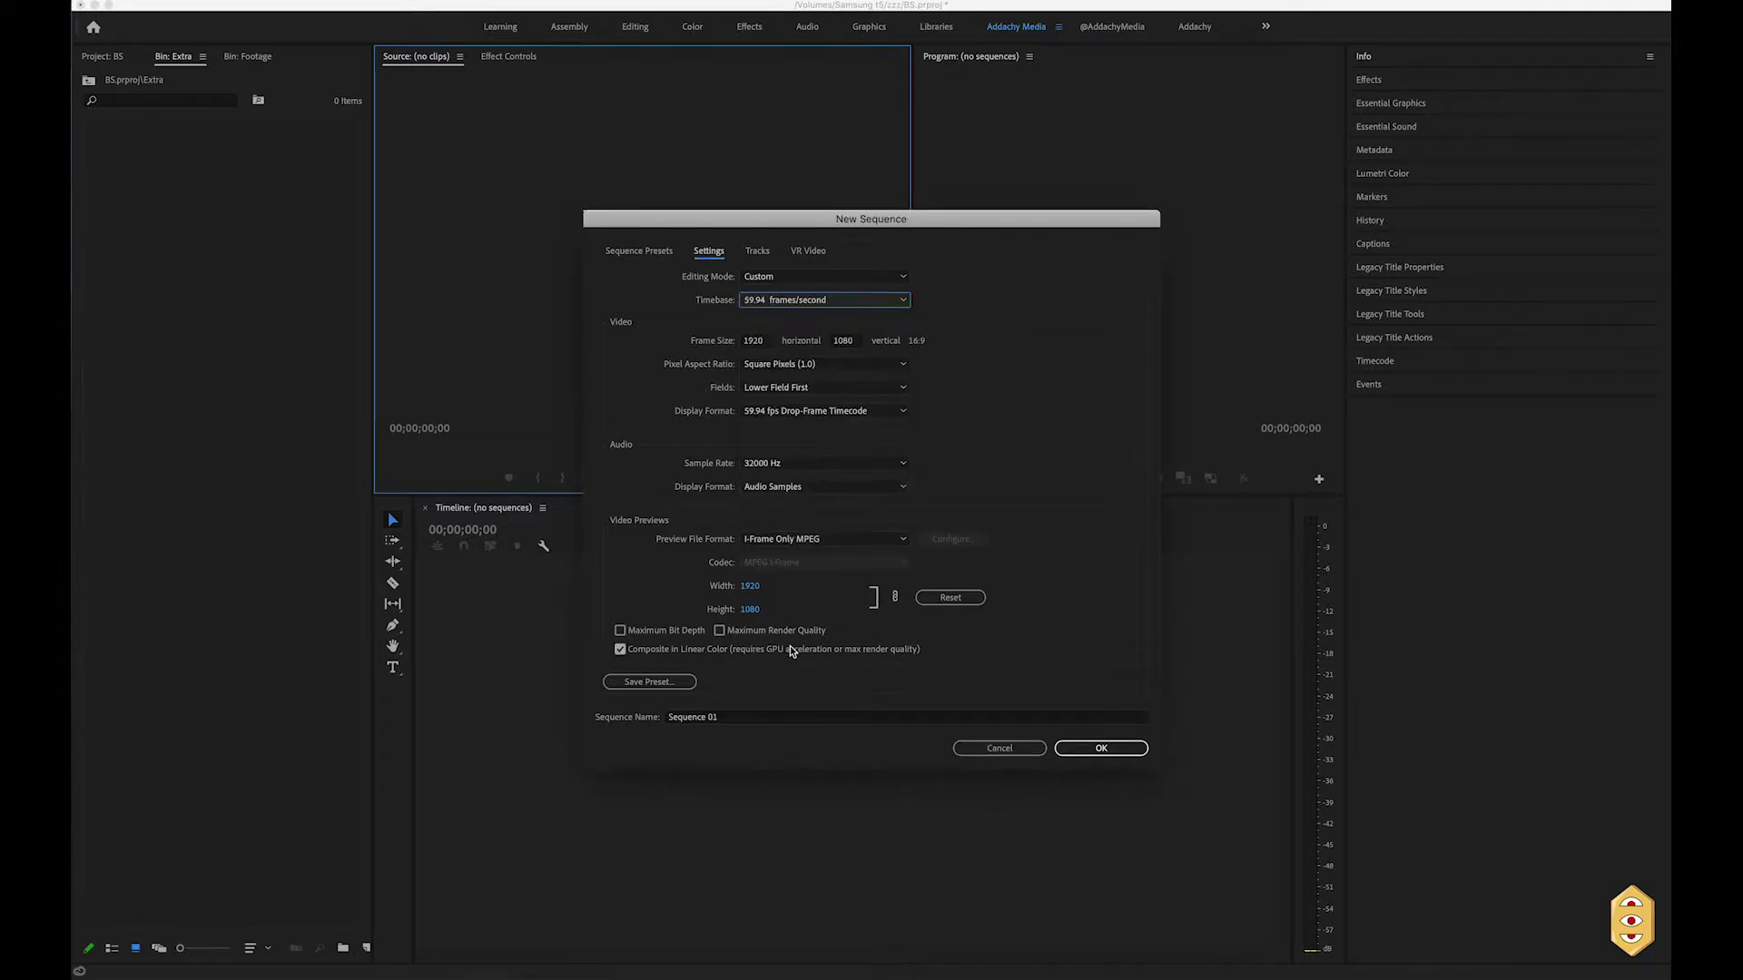
Name the new sequence Dangerously in Love BTS, then view the preset saving dialog without saving a preset
{"action": "left_click", "coordinate": [779, 716]}
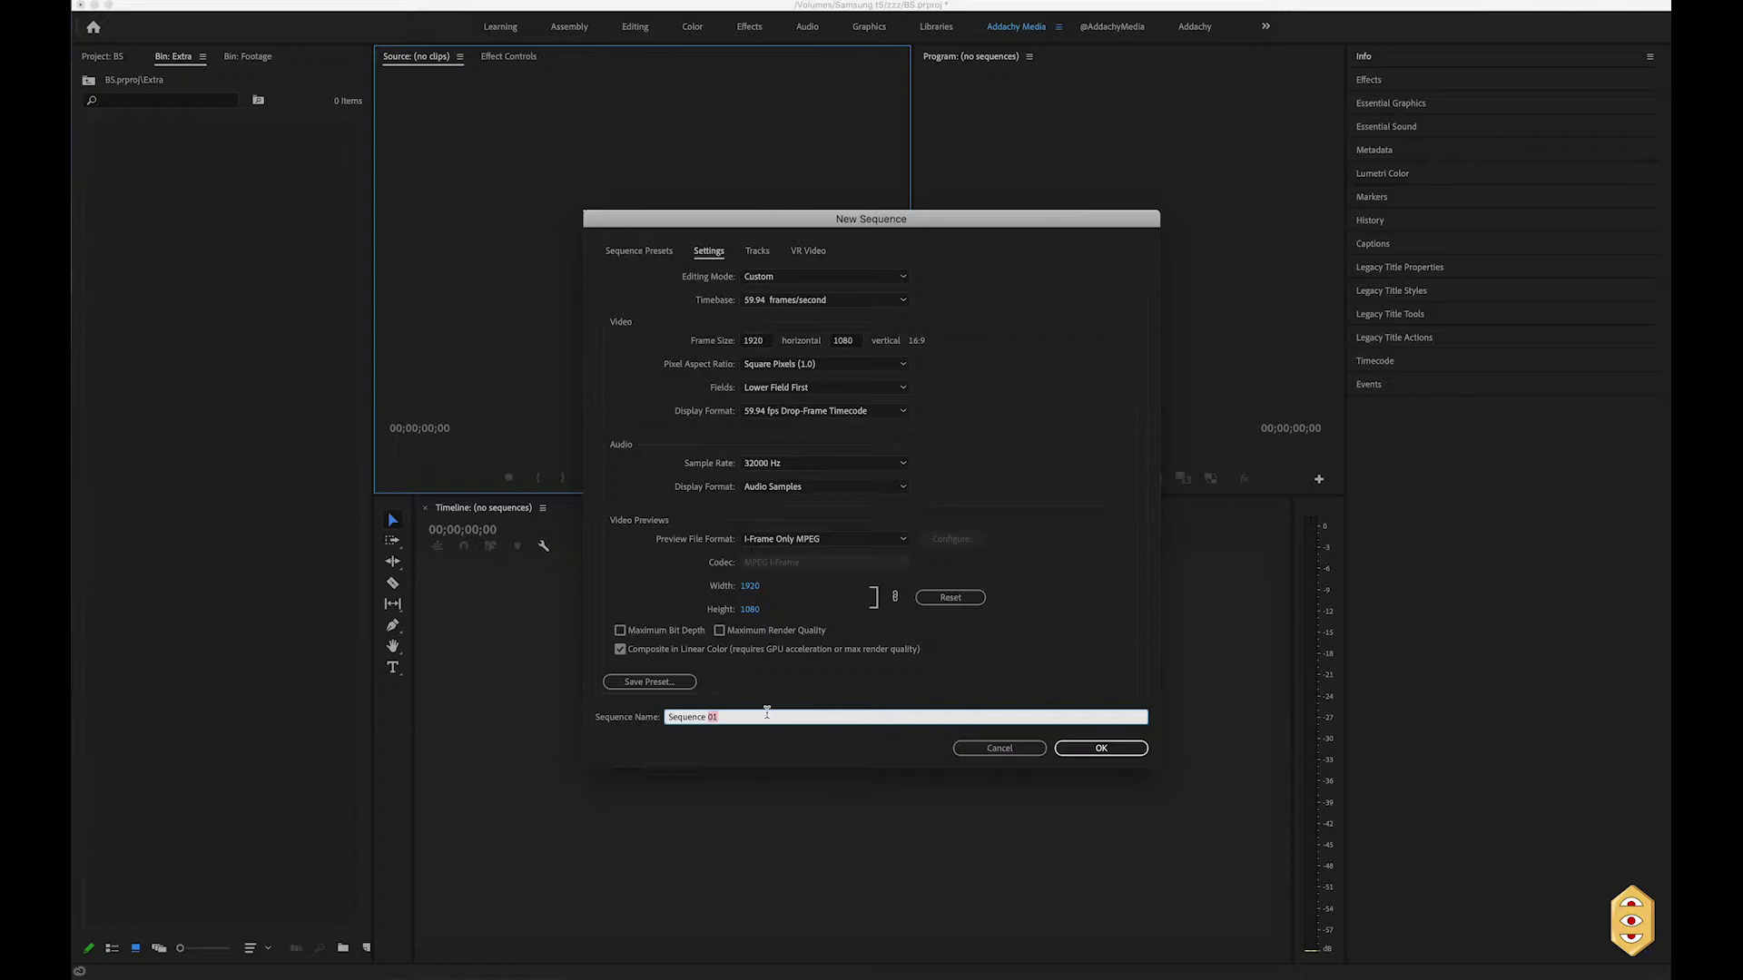
{"action": "triple_click", "coordinate": [767, 716]}
{"action": "type", "text": "Dangerously in Love BTS"}
{"action": "left_click", "coordinate": [640, 682]}
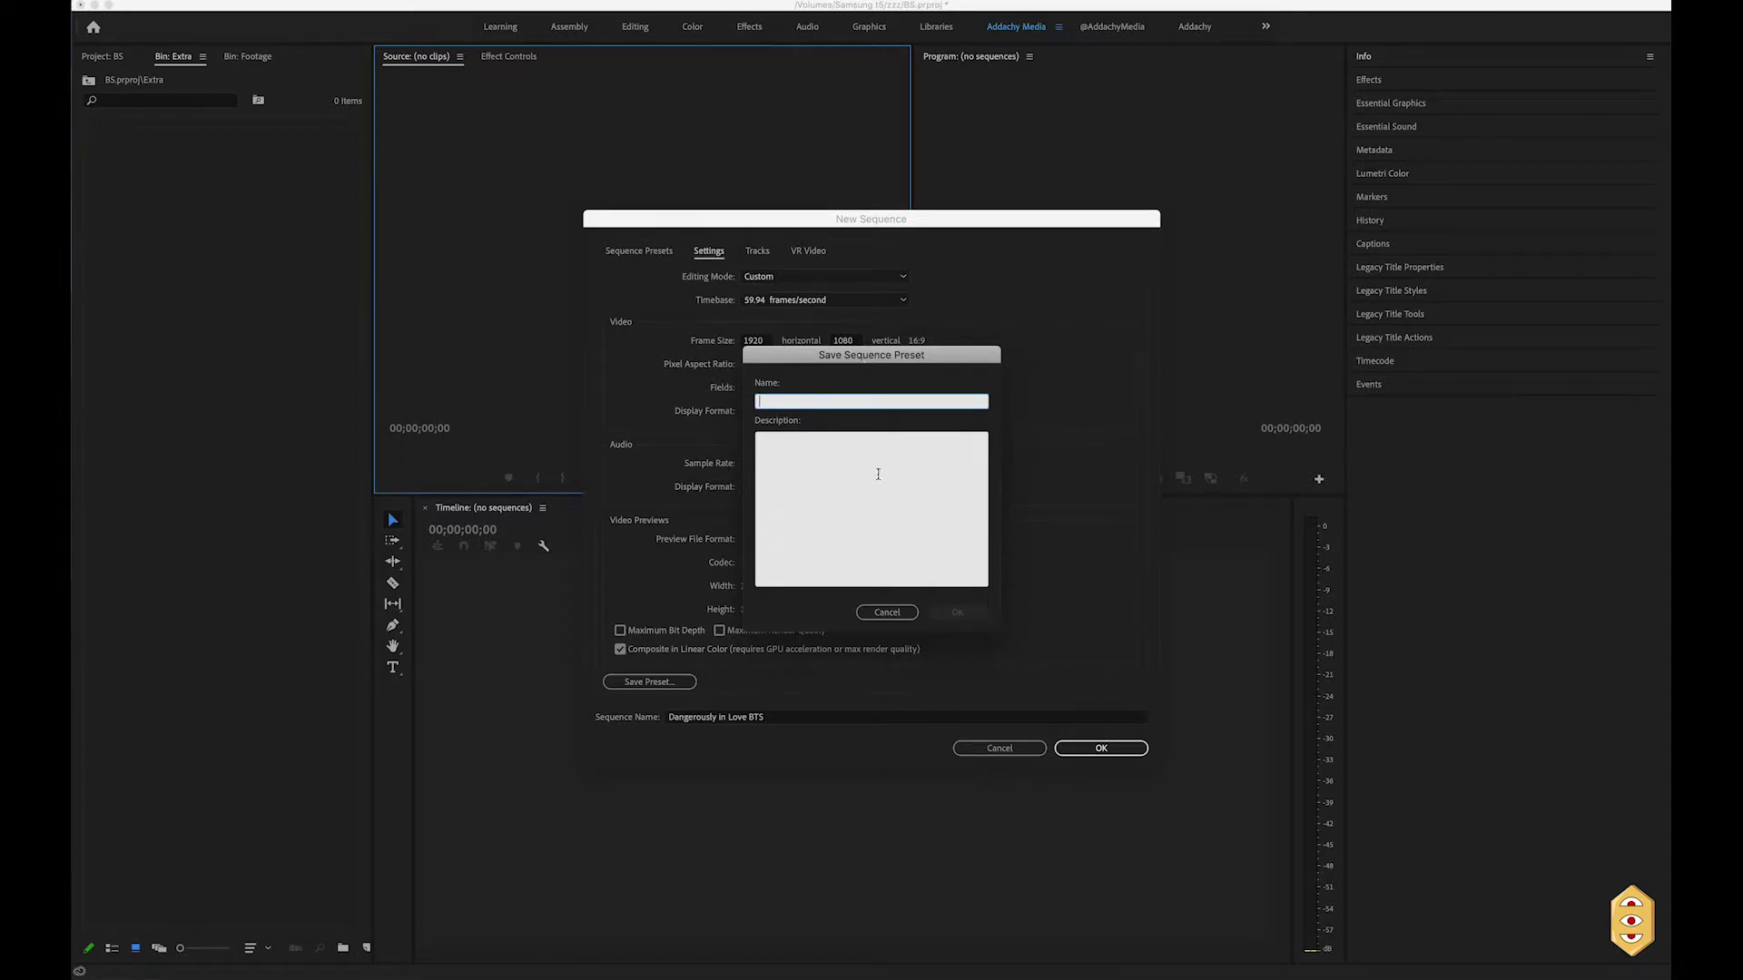
{"action": "left_click", "coordinate": [887, 612]}
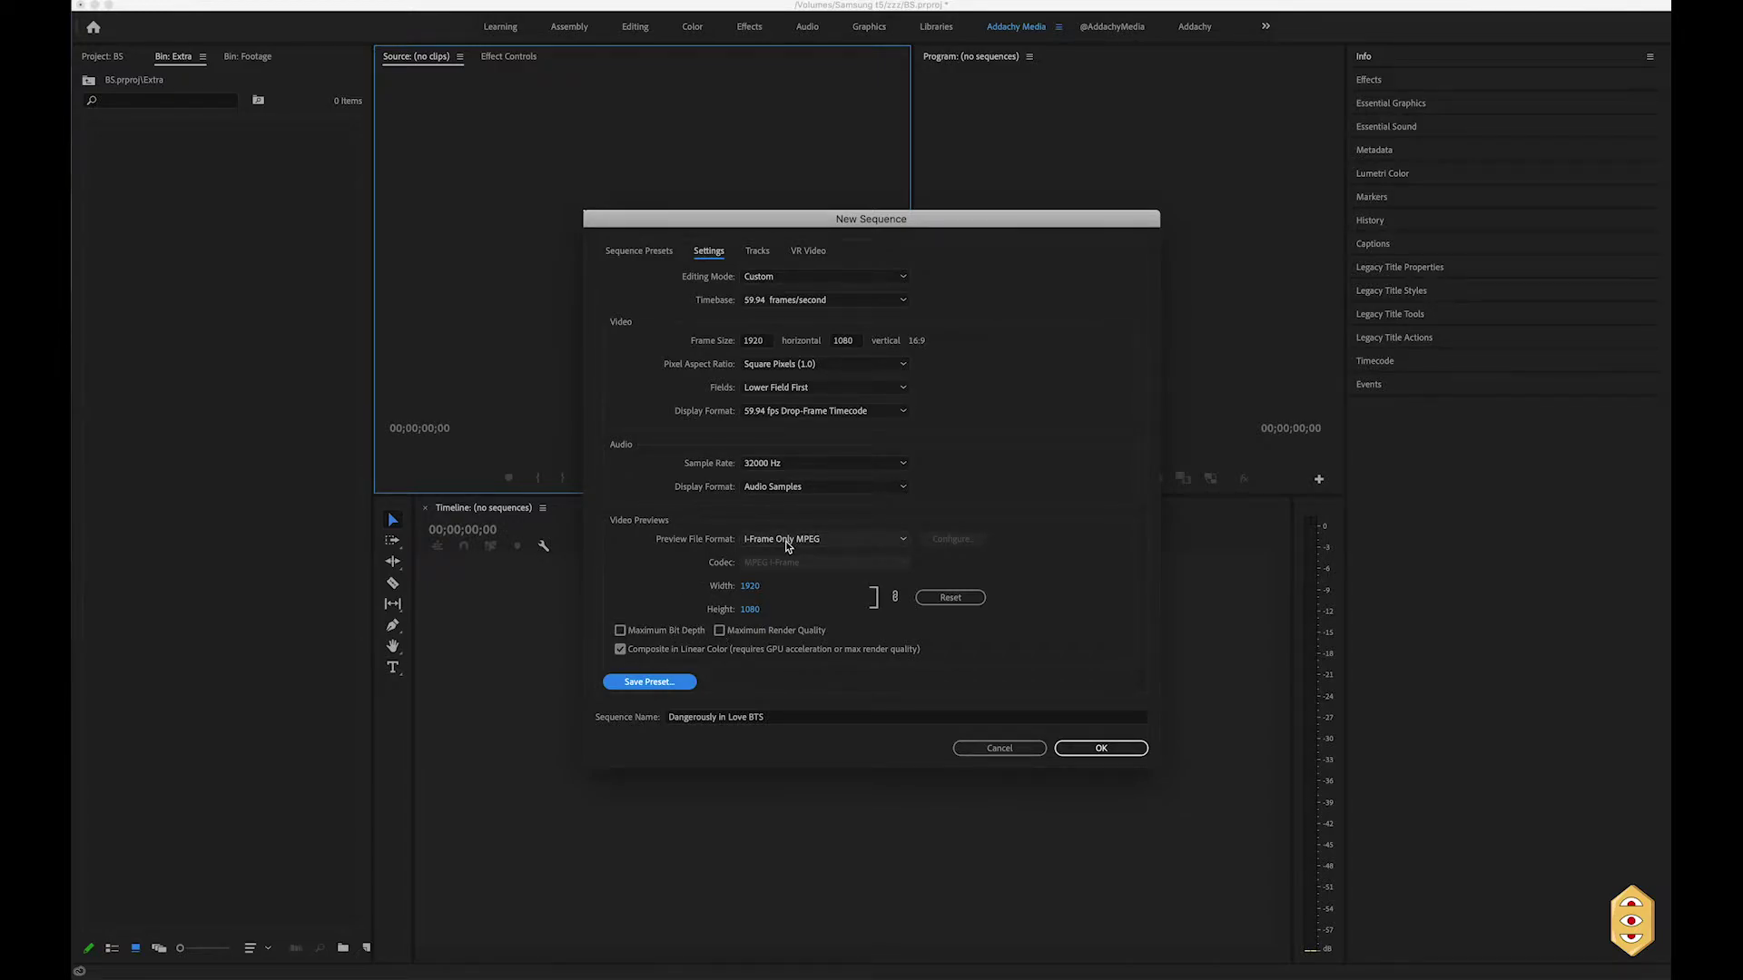
Set the preview file format to GoPro CineForm (YUV 10-bit) and create the sequence
{"action": "left_click", "coordinate": [788, 545]}
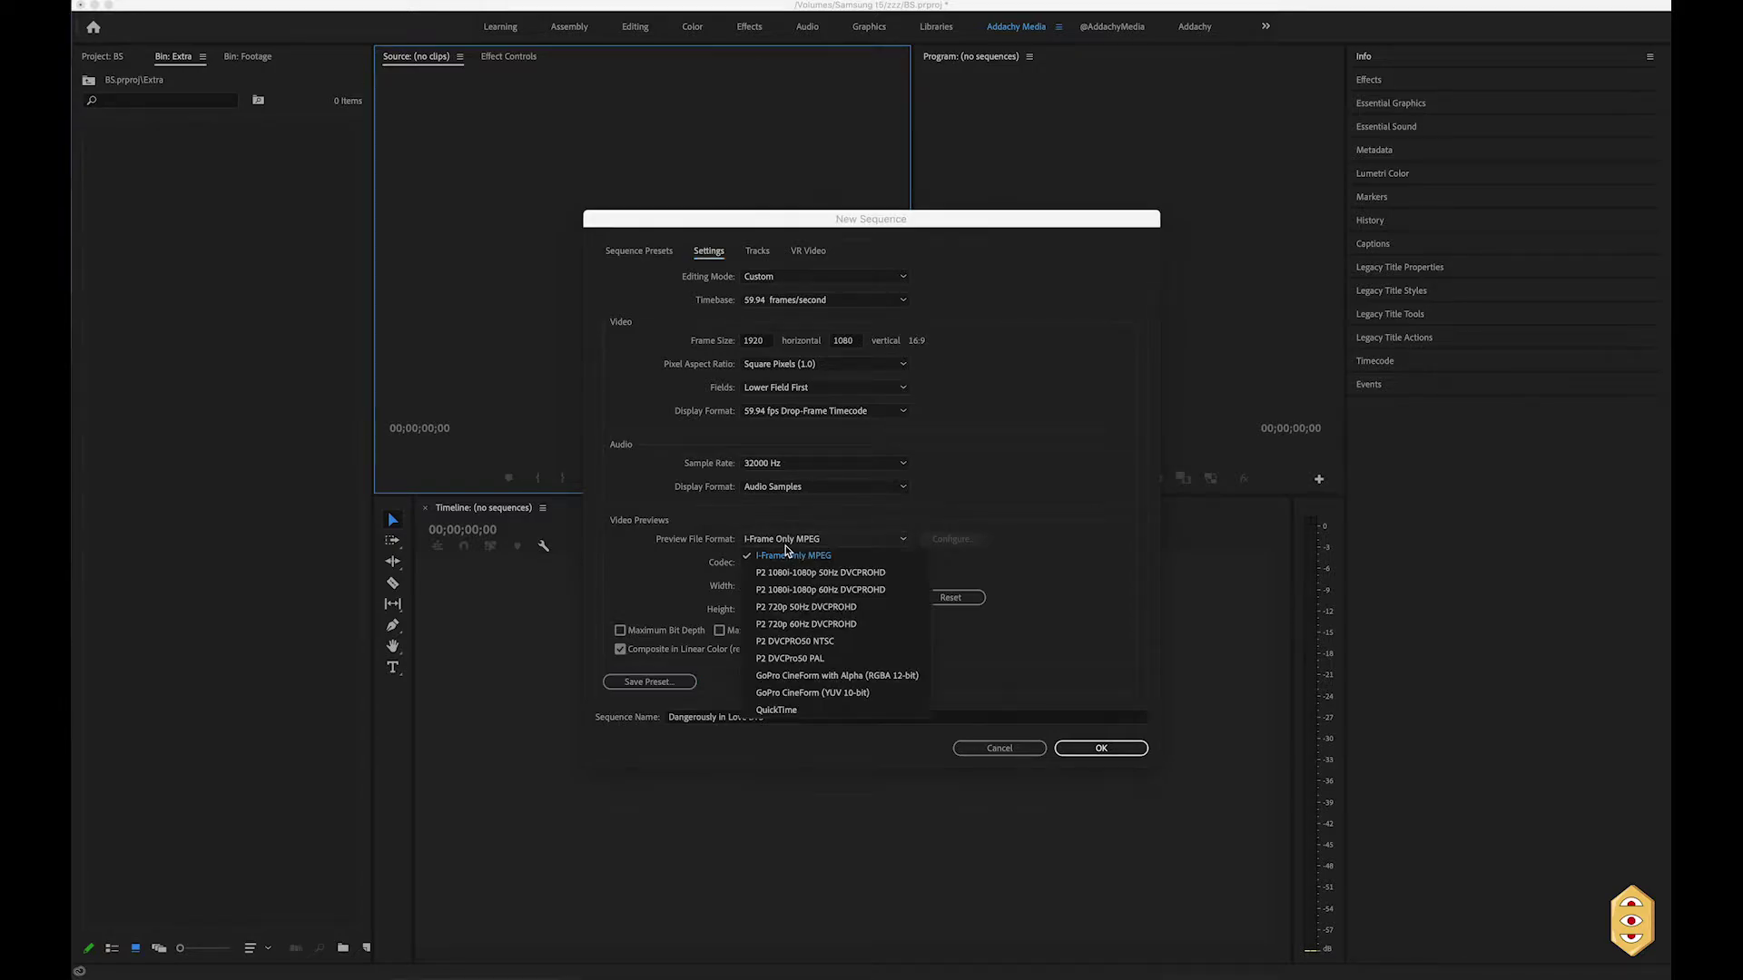
{"action": "left_click", "coordinate": [853, 695]}
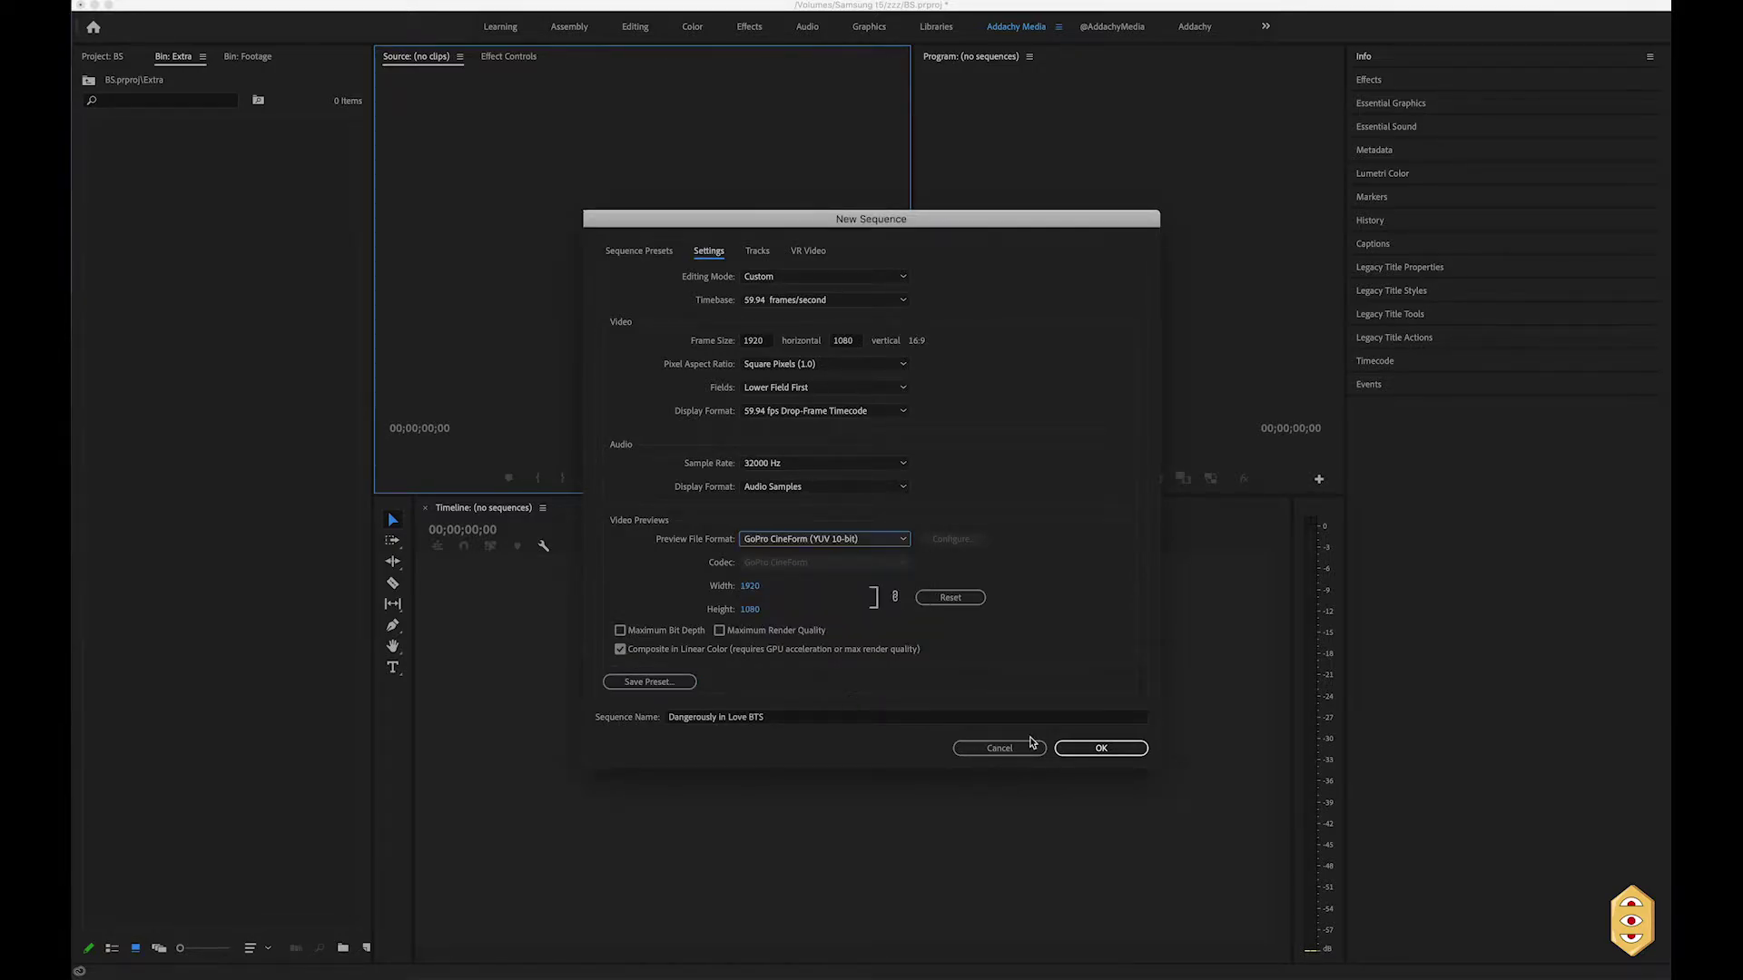
{"action": "left_click", "coordinate": [1100, 746]}
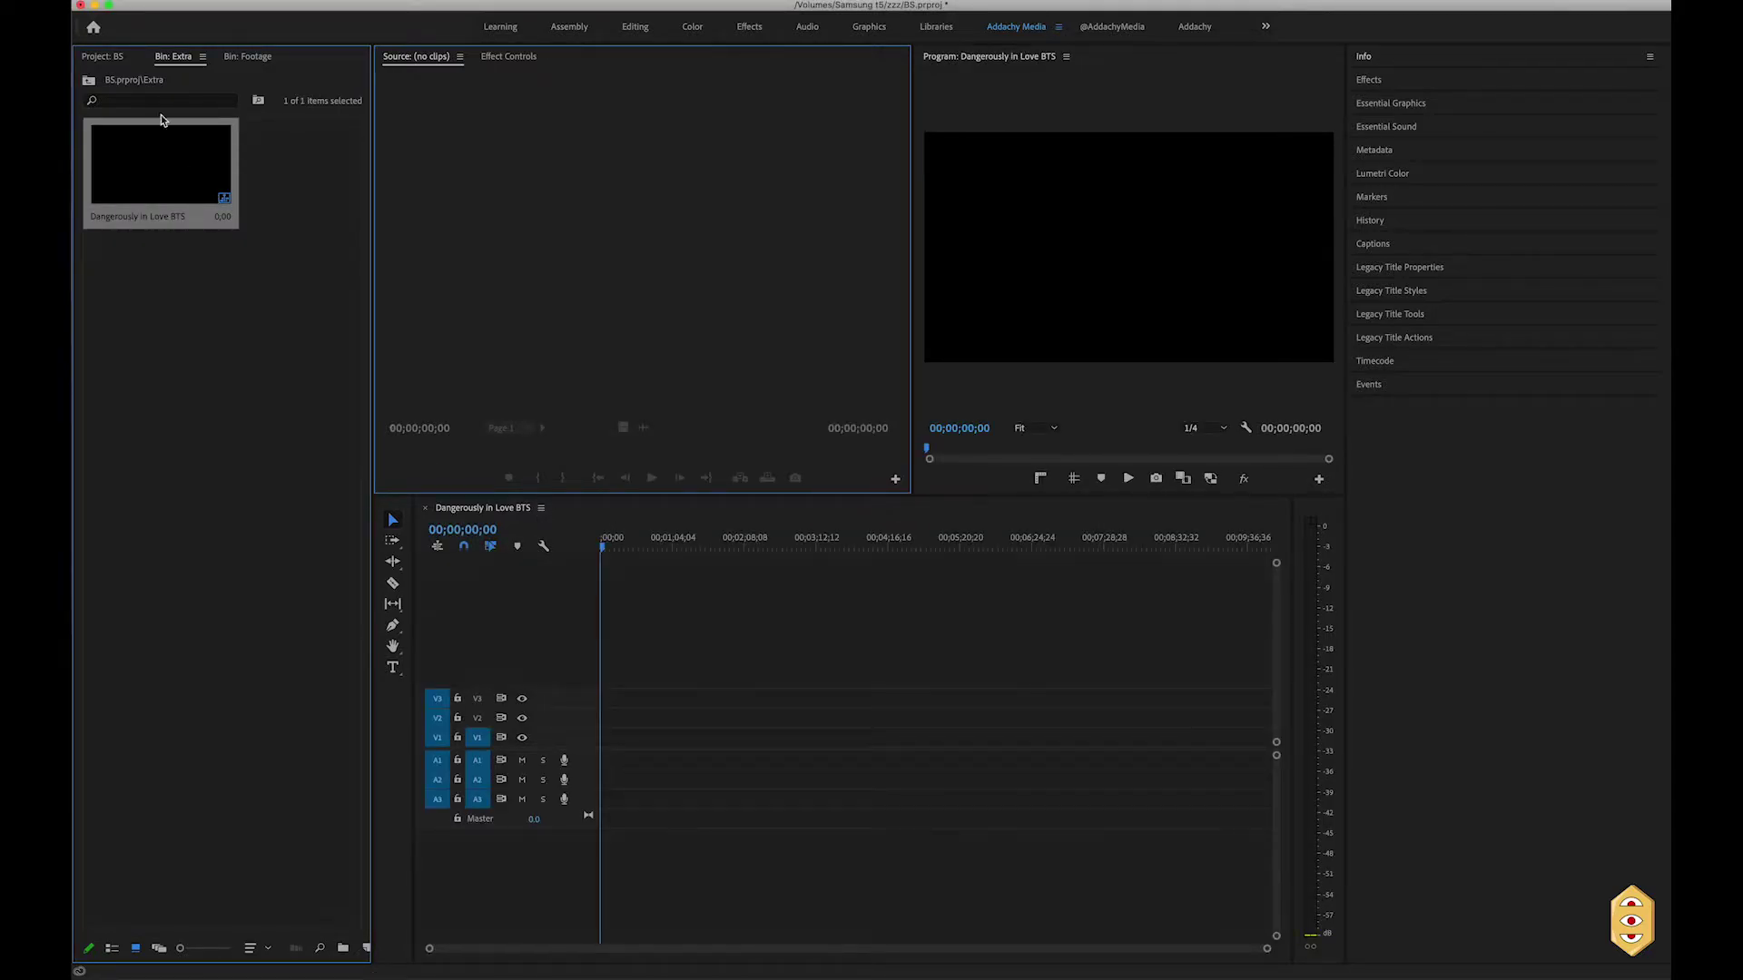
{"action": "left_click", "coordinate": [118, 57]}
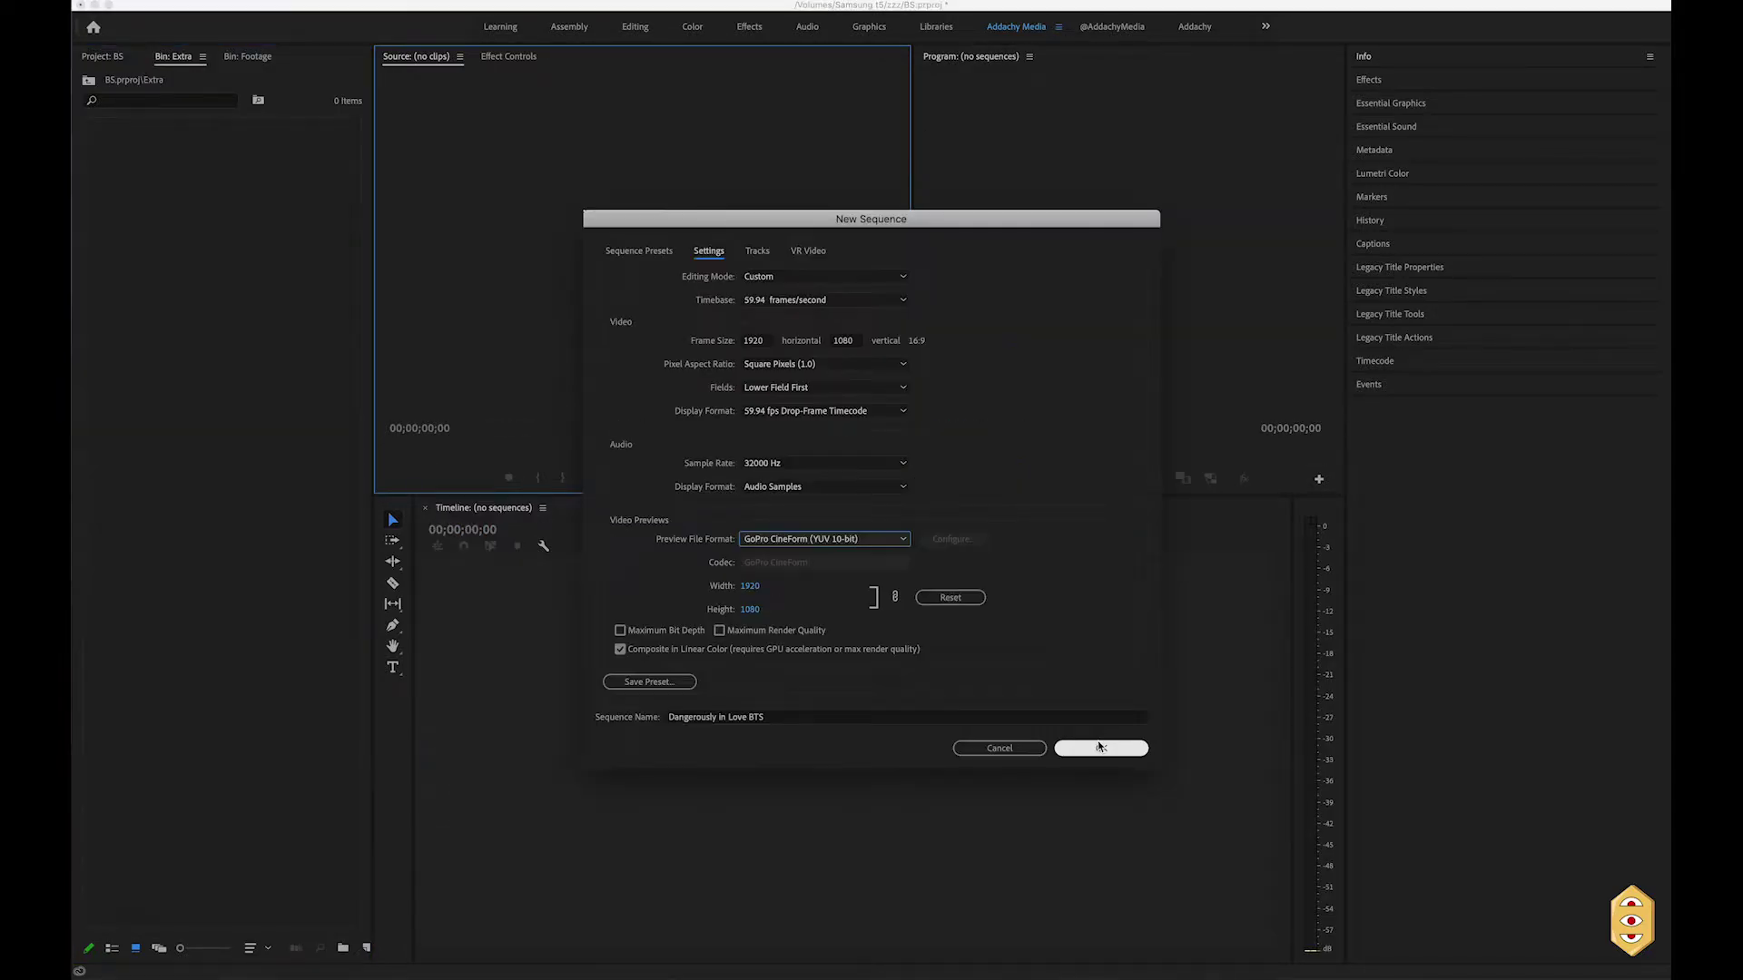
{"action": "left_click", "coordinate": [1100, 740]}
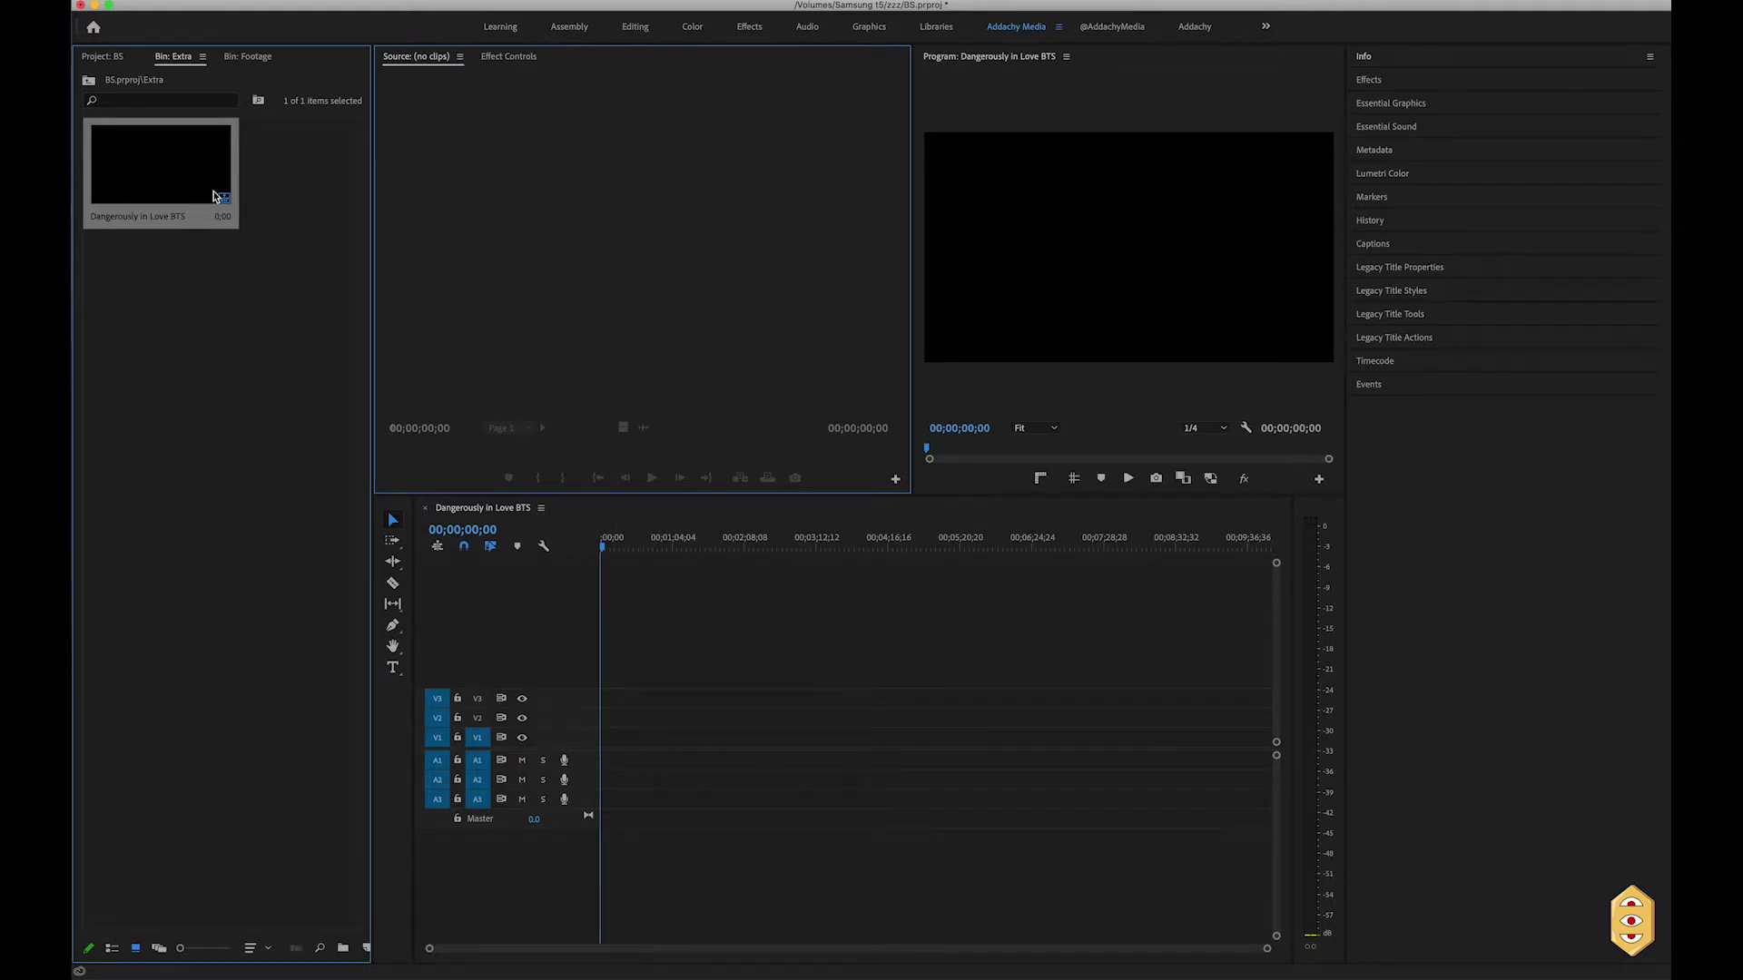
Open the Footage bin from the project root and display its clips as thumbnails
{"action": "left_click", "coordinate": [118, 60]}
{"action": "double_click", "coordinate": [181, 162]}
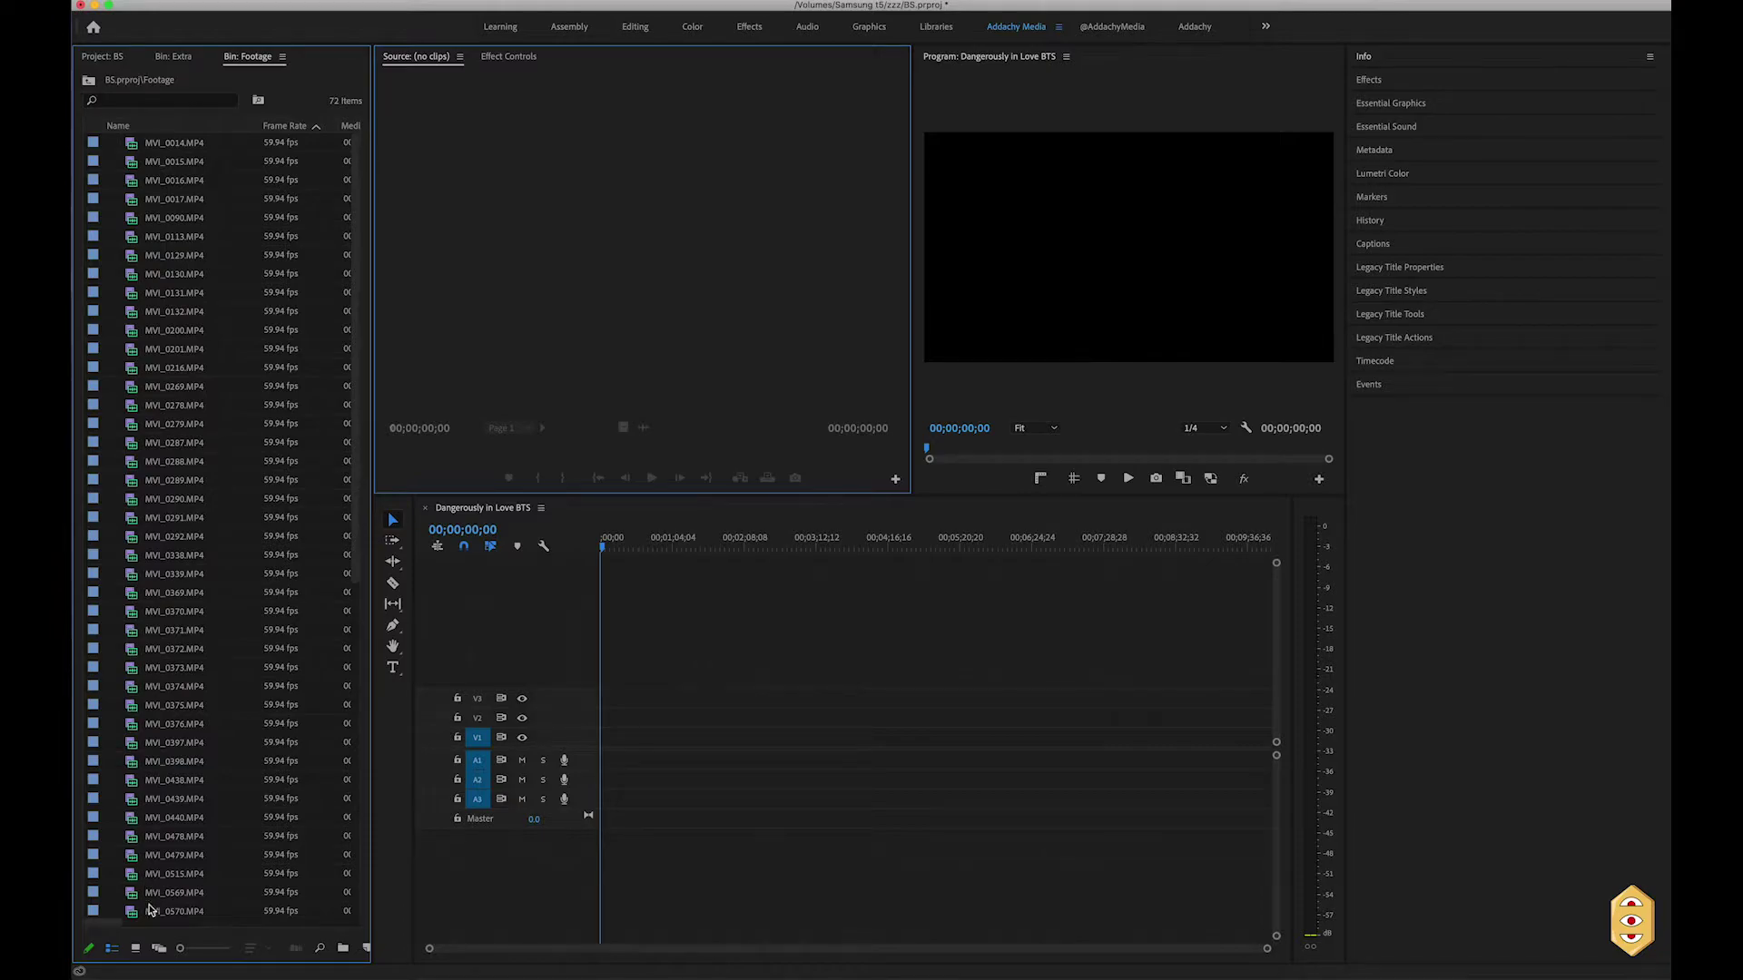
{"action": "left_click", "coordinate": [136, 948]}
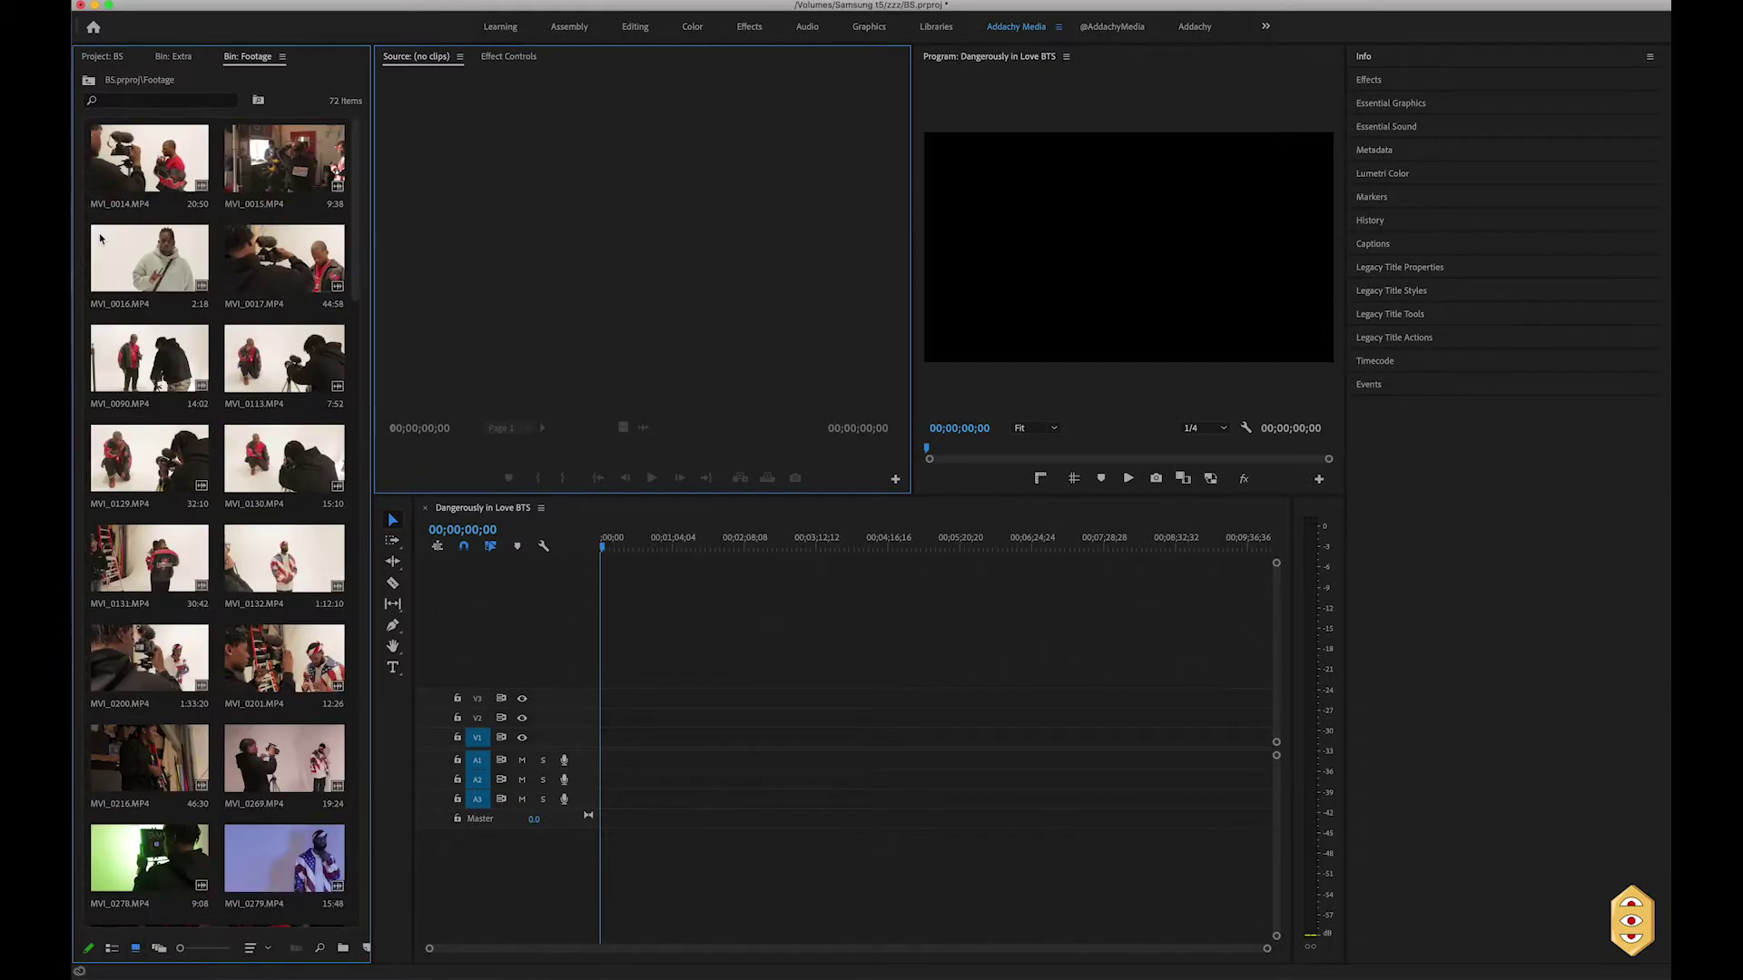
Preview MVI_0014.MP4 at 00:00:04:12 in the Source monitor and look through the other clips in the Footage bin
{"action": "double_click", "coordinate": [153, 166]}
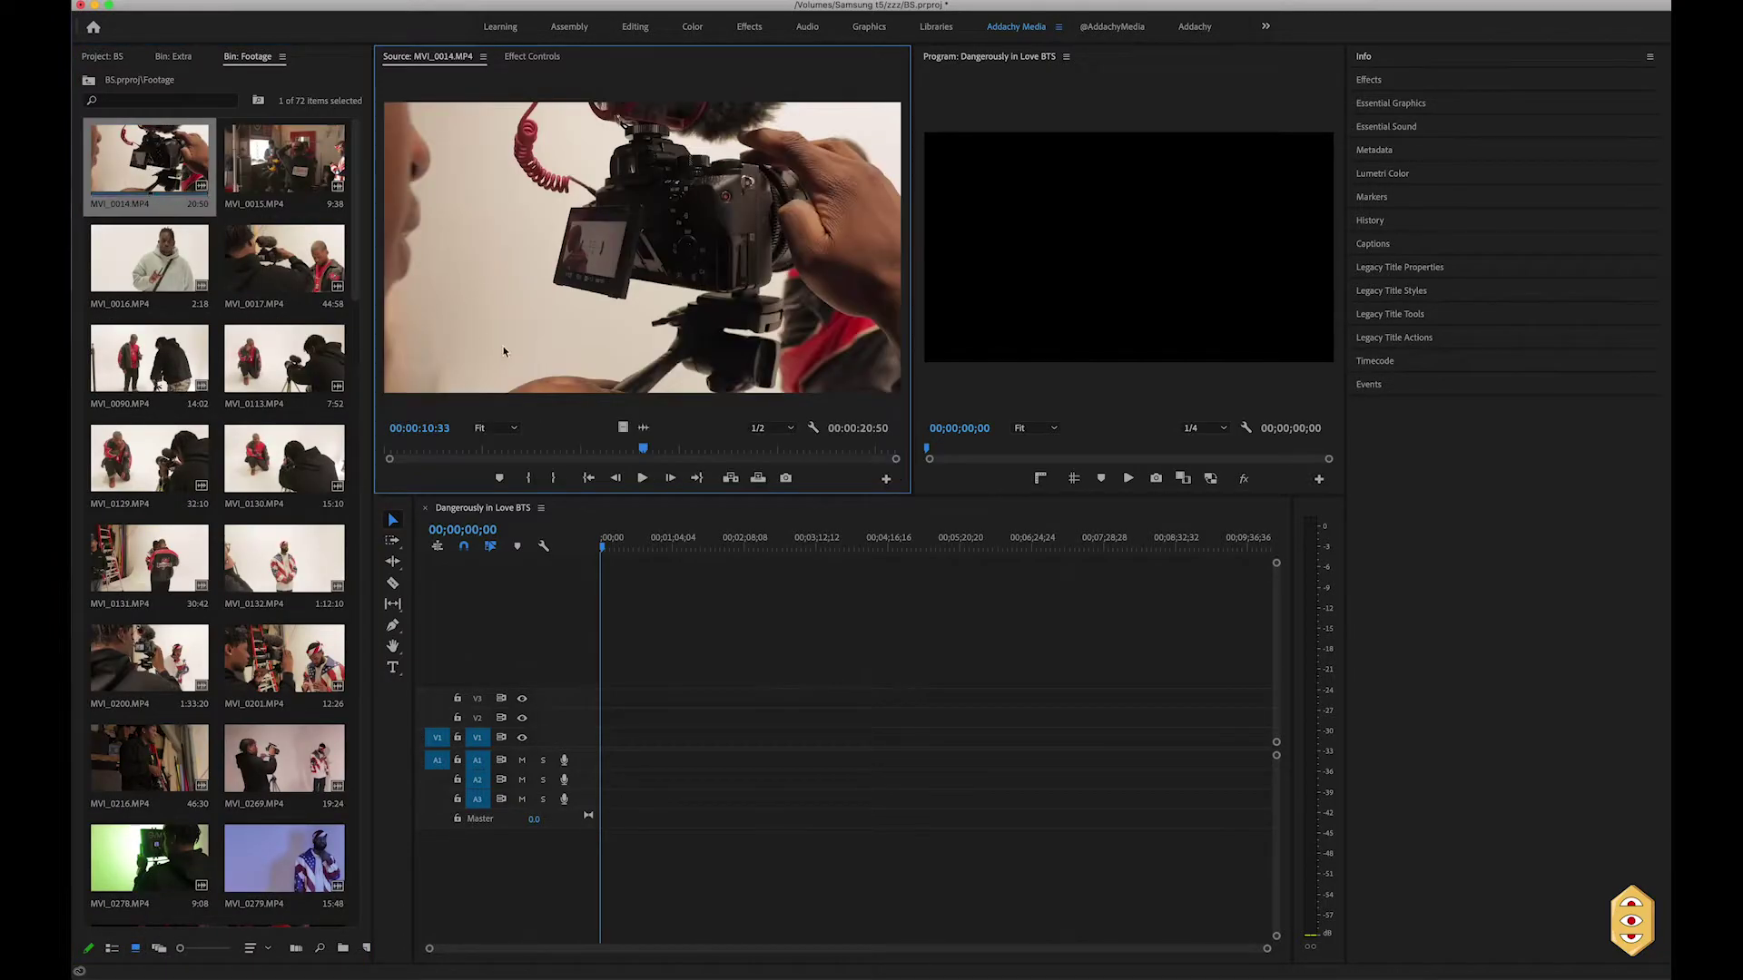
{"action": "left_click", "coordinate": [491, 450]}
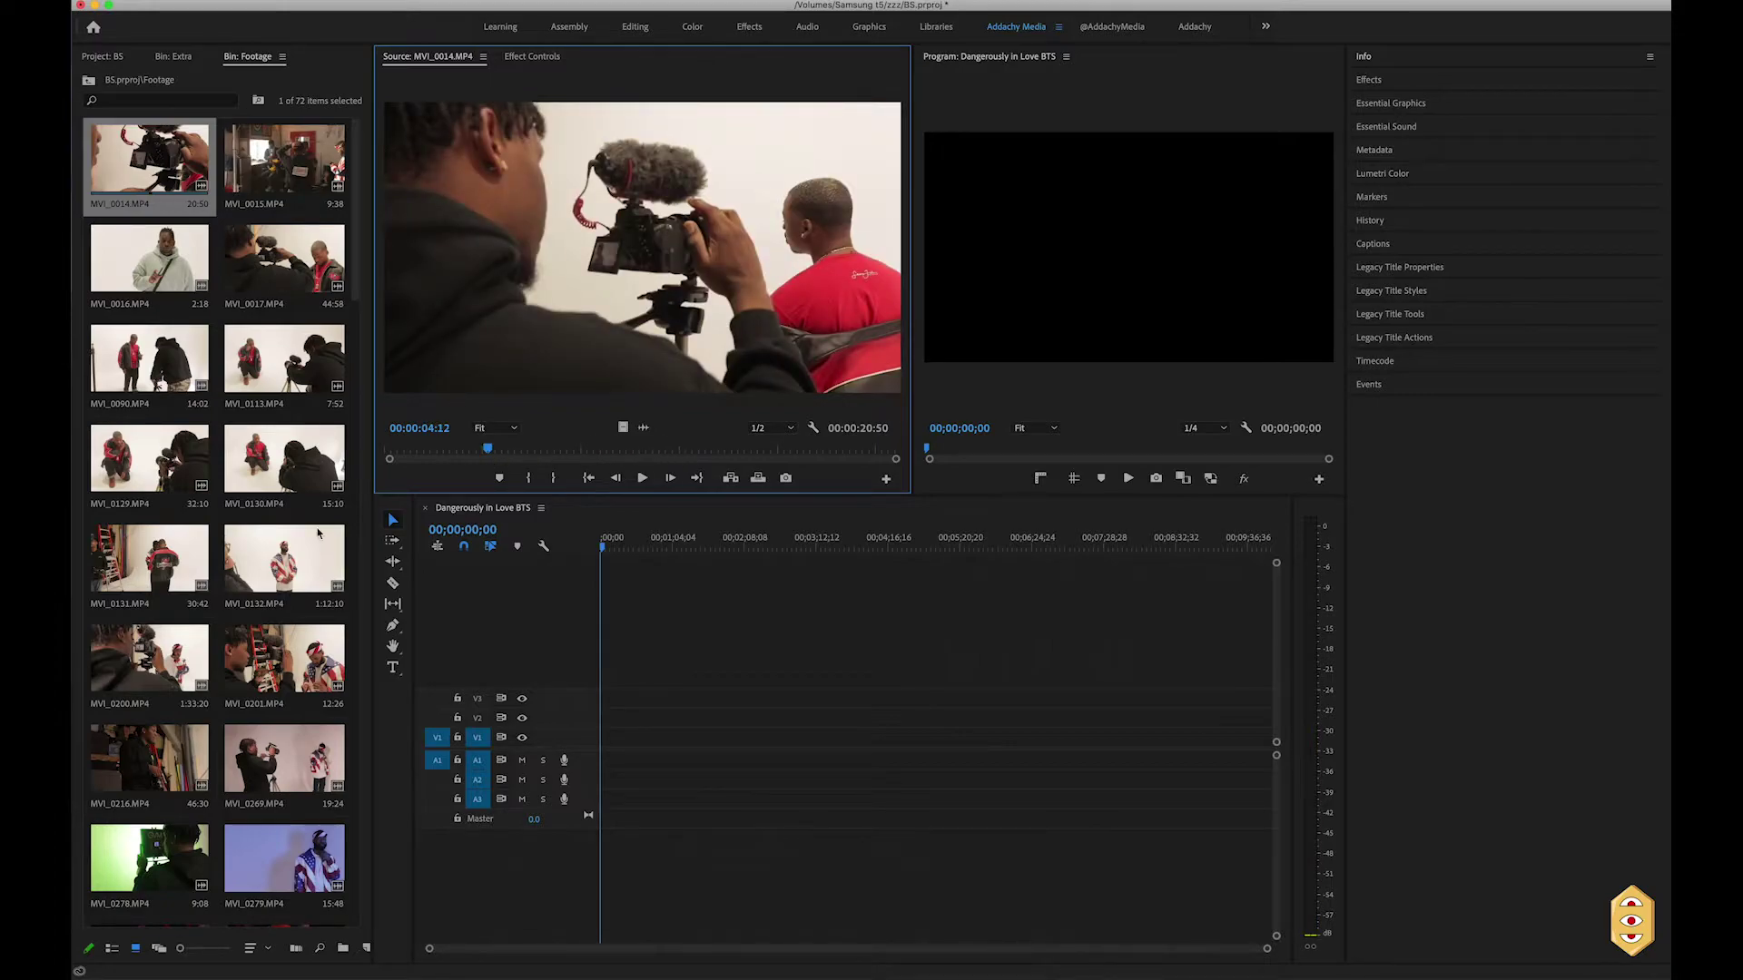
{"action": "scroll", "coordinate": [230, 676], "scroll_direction": "down", "scroll_amount": 15}
{"action": "scroll", "coordinate": [231, 676], "scroll_direction": "down", "scroll_amount": 5}
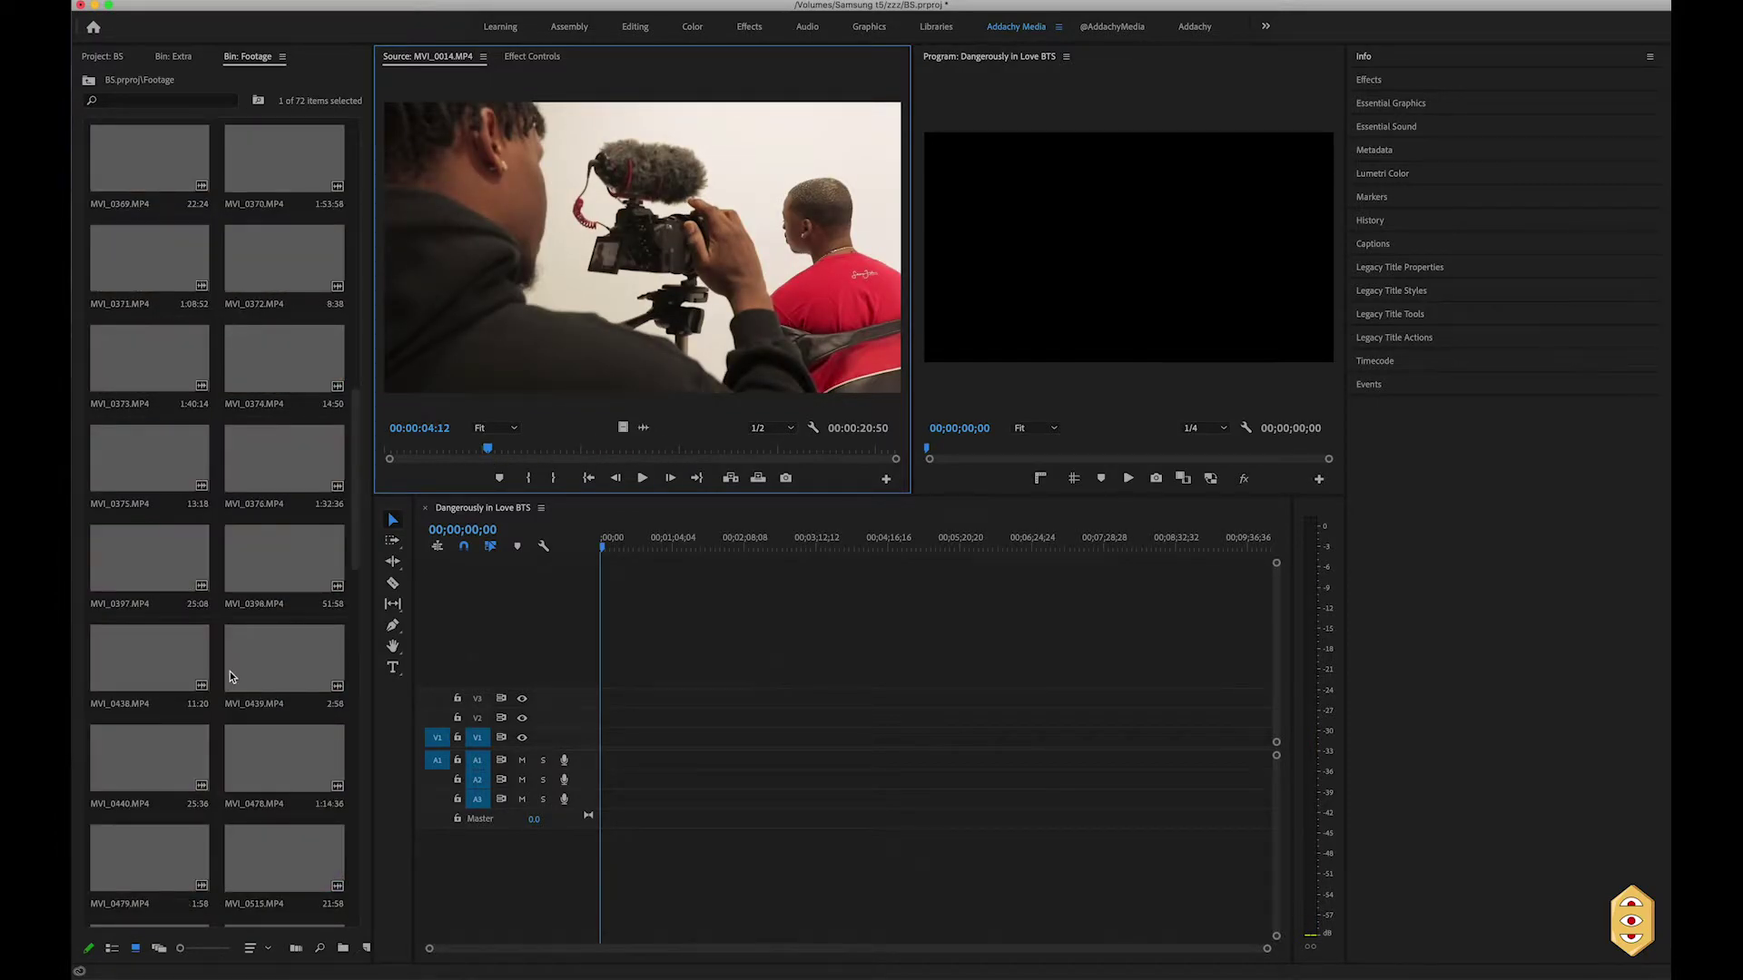
{"action": "scroll", "coordinate": [275, 516], "scroll_direction": "up", "scroll_amount": 20}
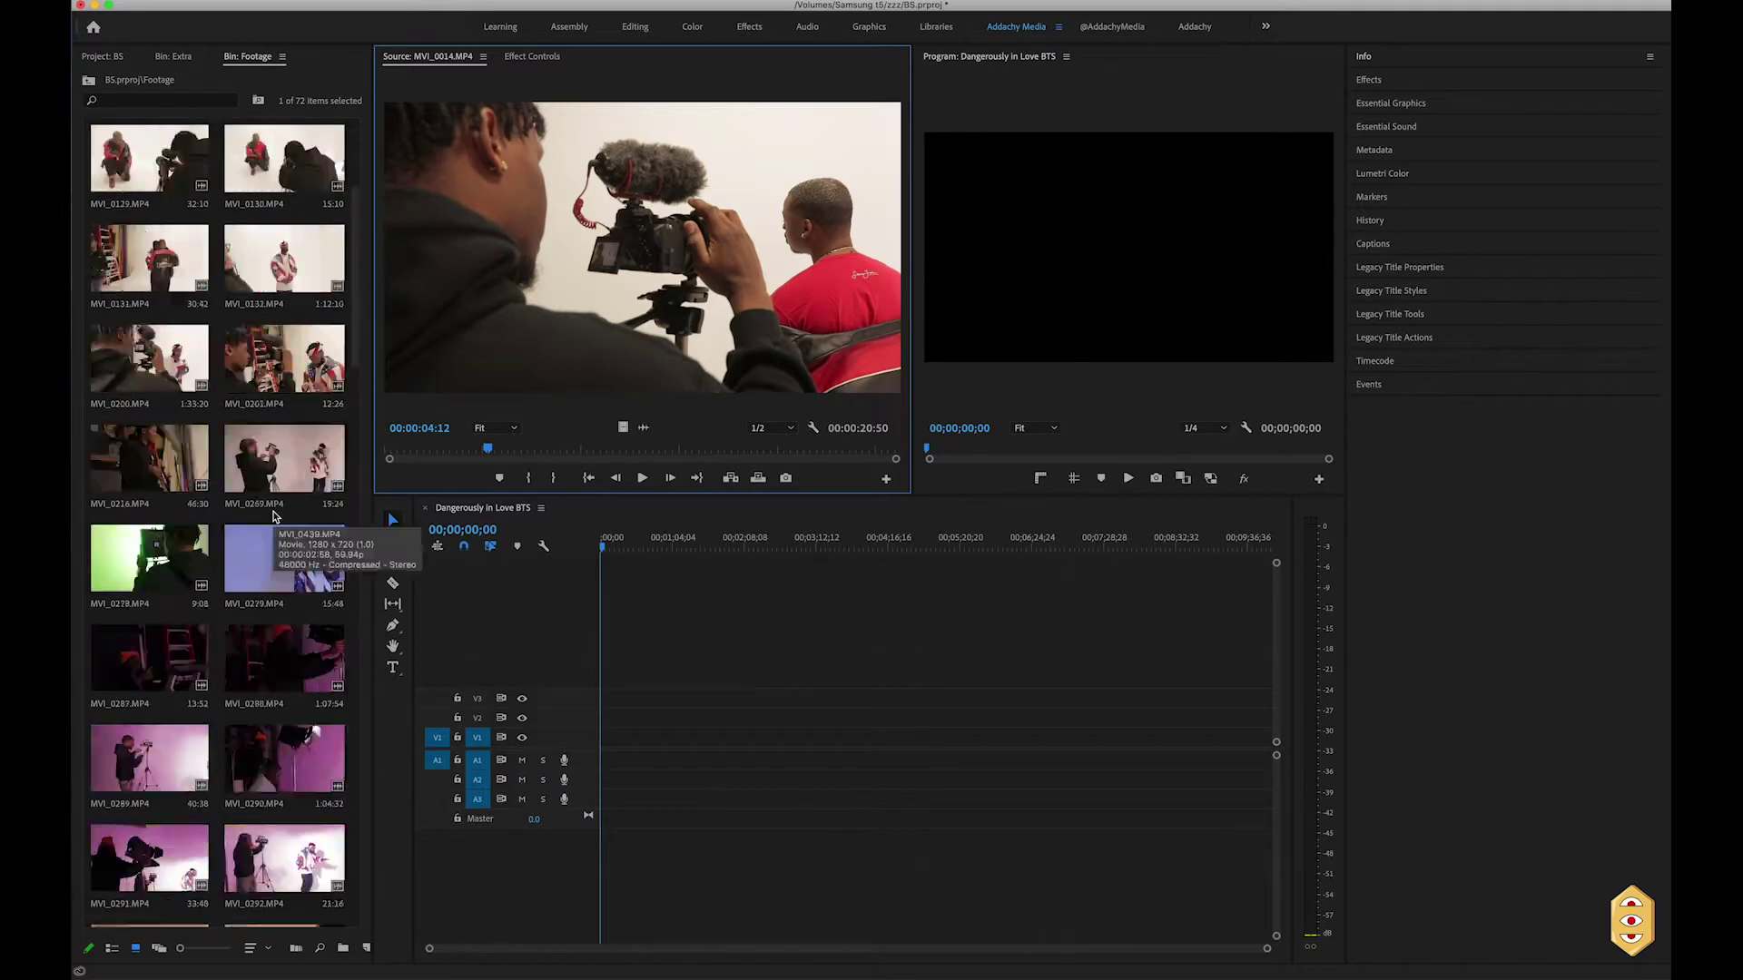
Add a marker at 00:00:04:56 in MVI_0113.MP4 and another at 00:00:58:17 in MVI_0200.MP4
{"action": "double_click", "coordinate": [336, 406]}
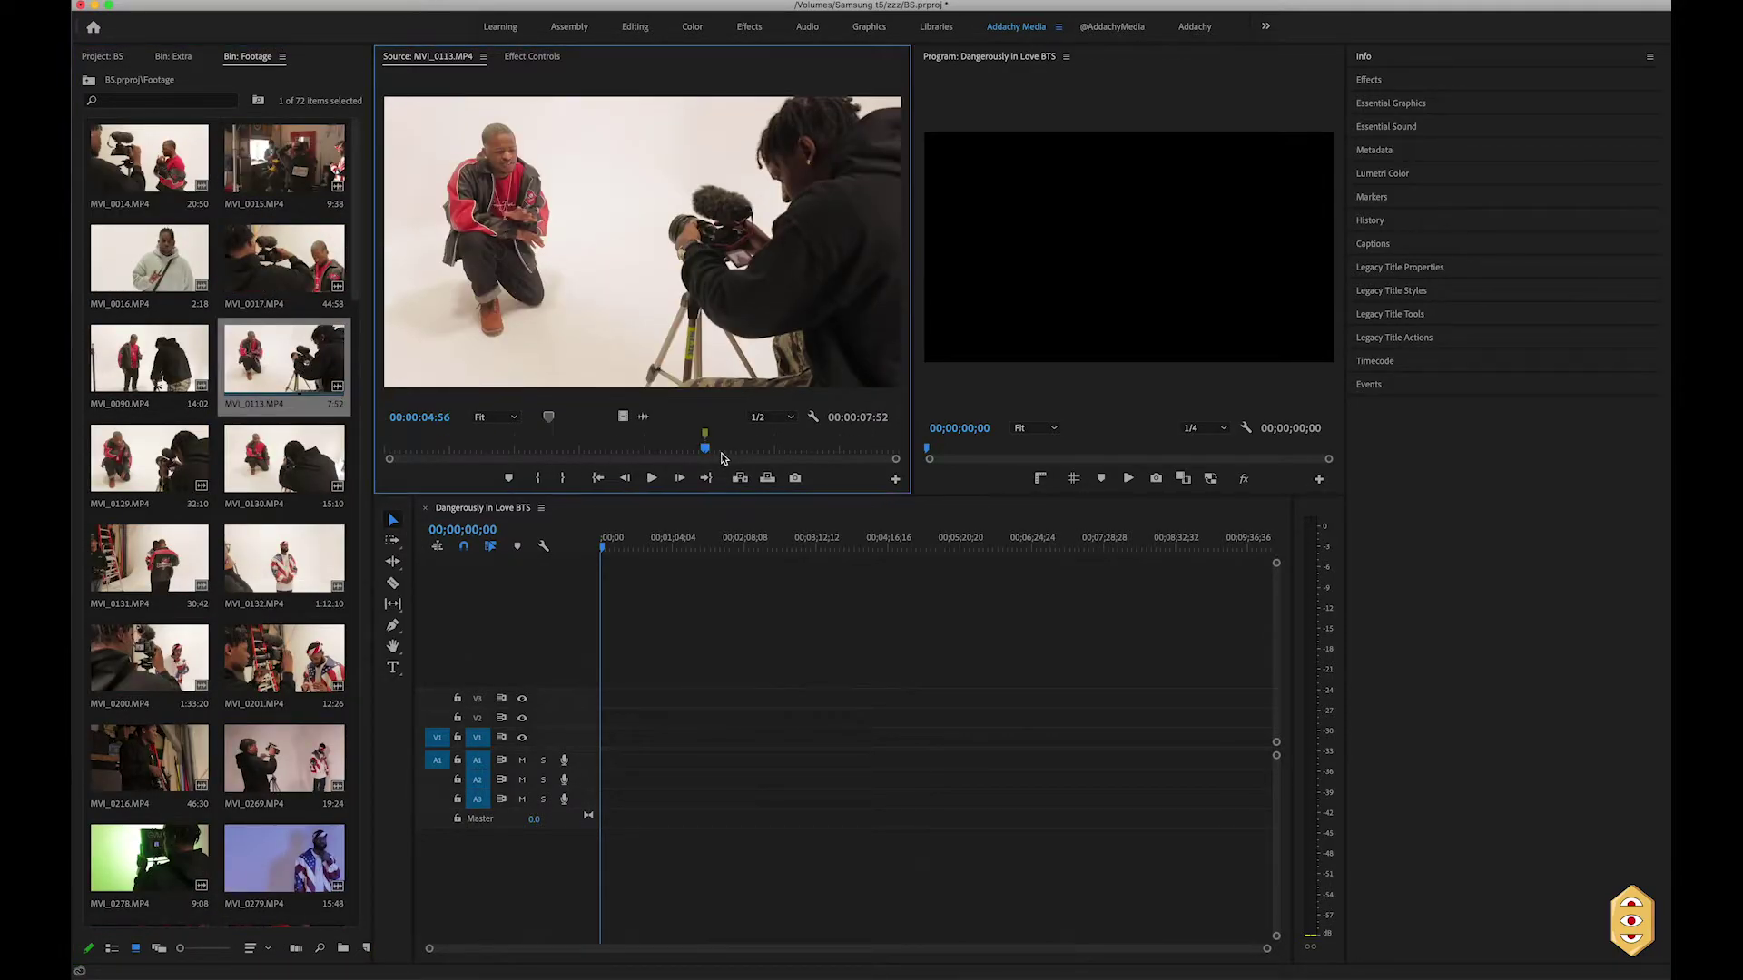
{"action": "double_click", "coordinate": [170, 669]}
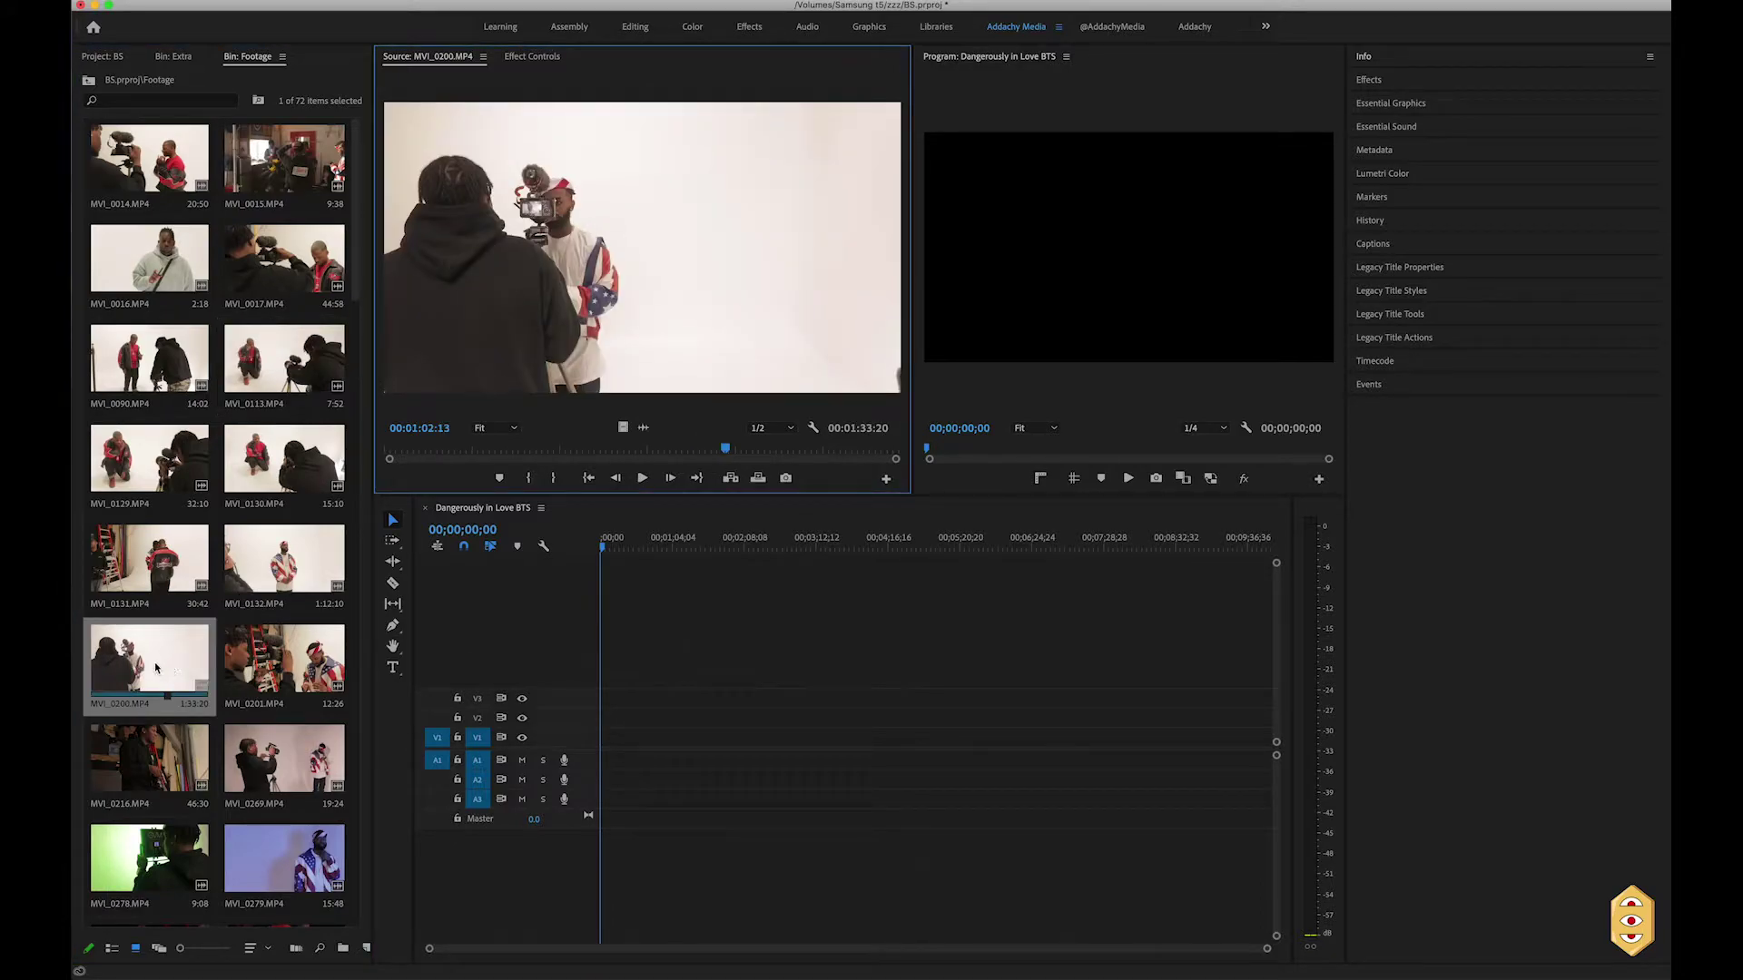
{"action": "left_click_drag", "start_coordinate": [725, 448], "coordinate": [707, 445]}
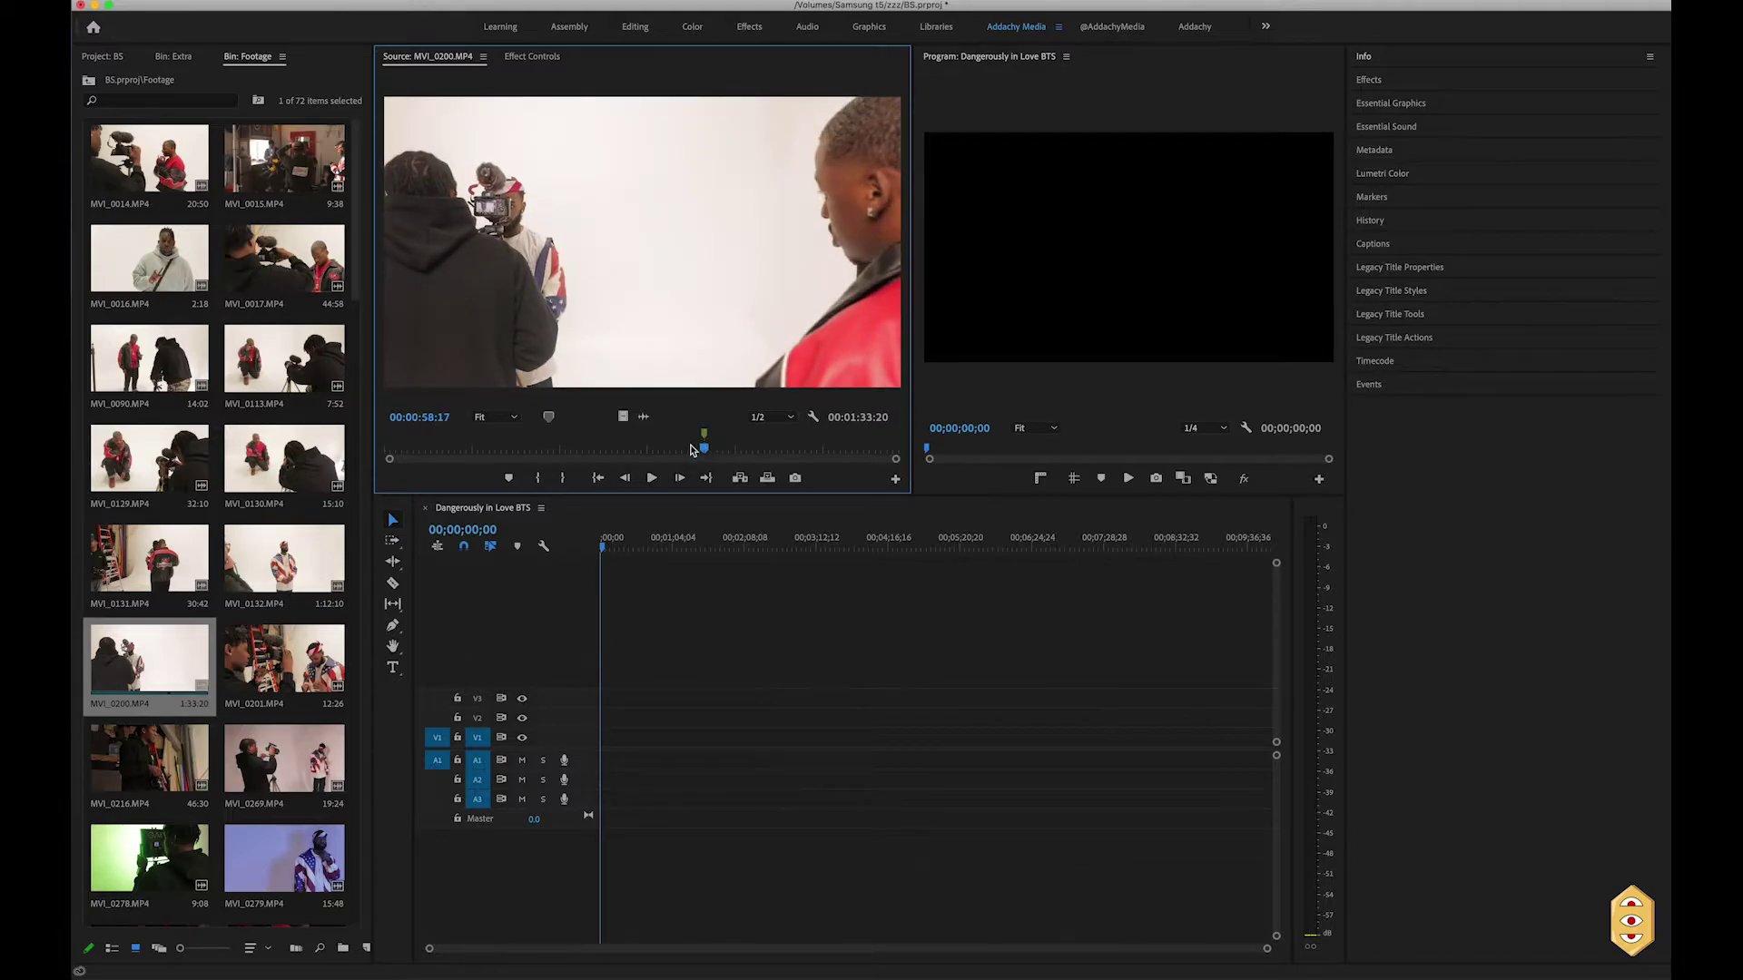
{"action": "scroll", "coordinate": [282, 624], "scroll_direction": "down", "scroll_amount": 6}
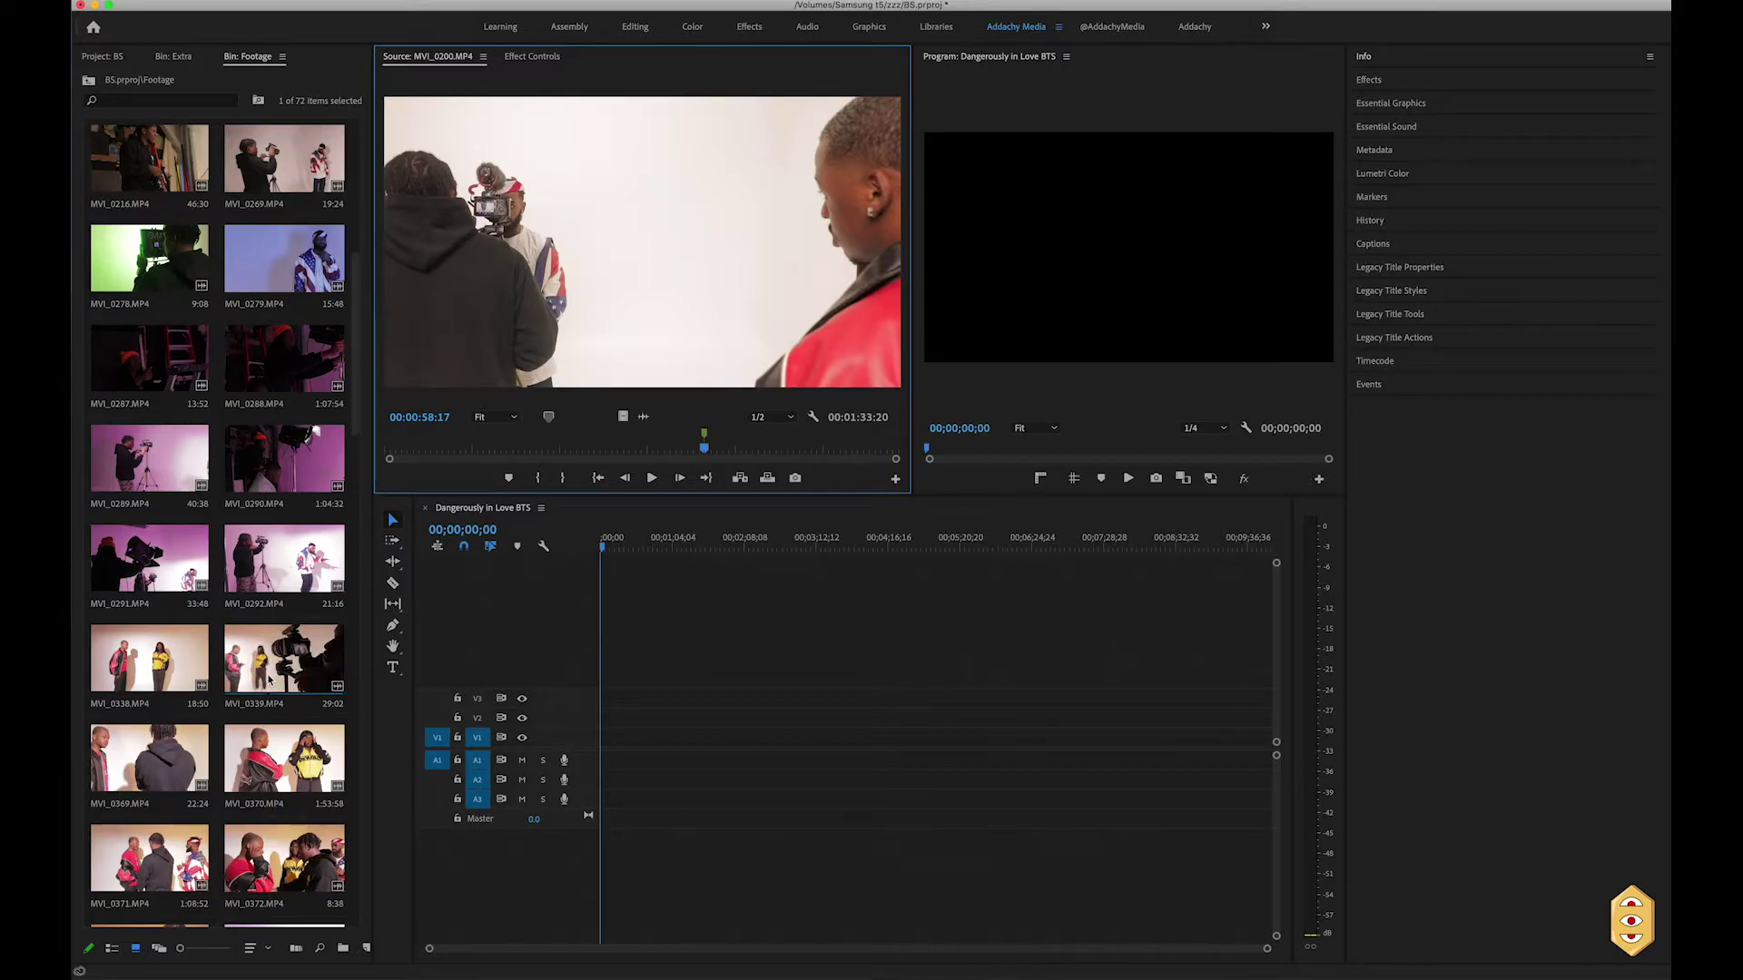
{"action": "key", "text": "m"}
{"action": "key", "text": "m"}
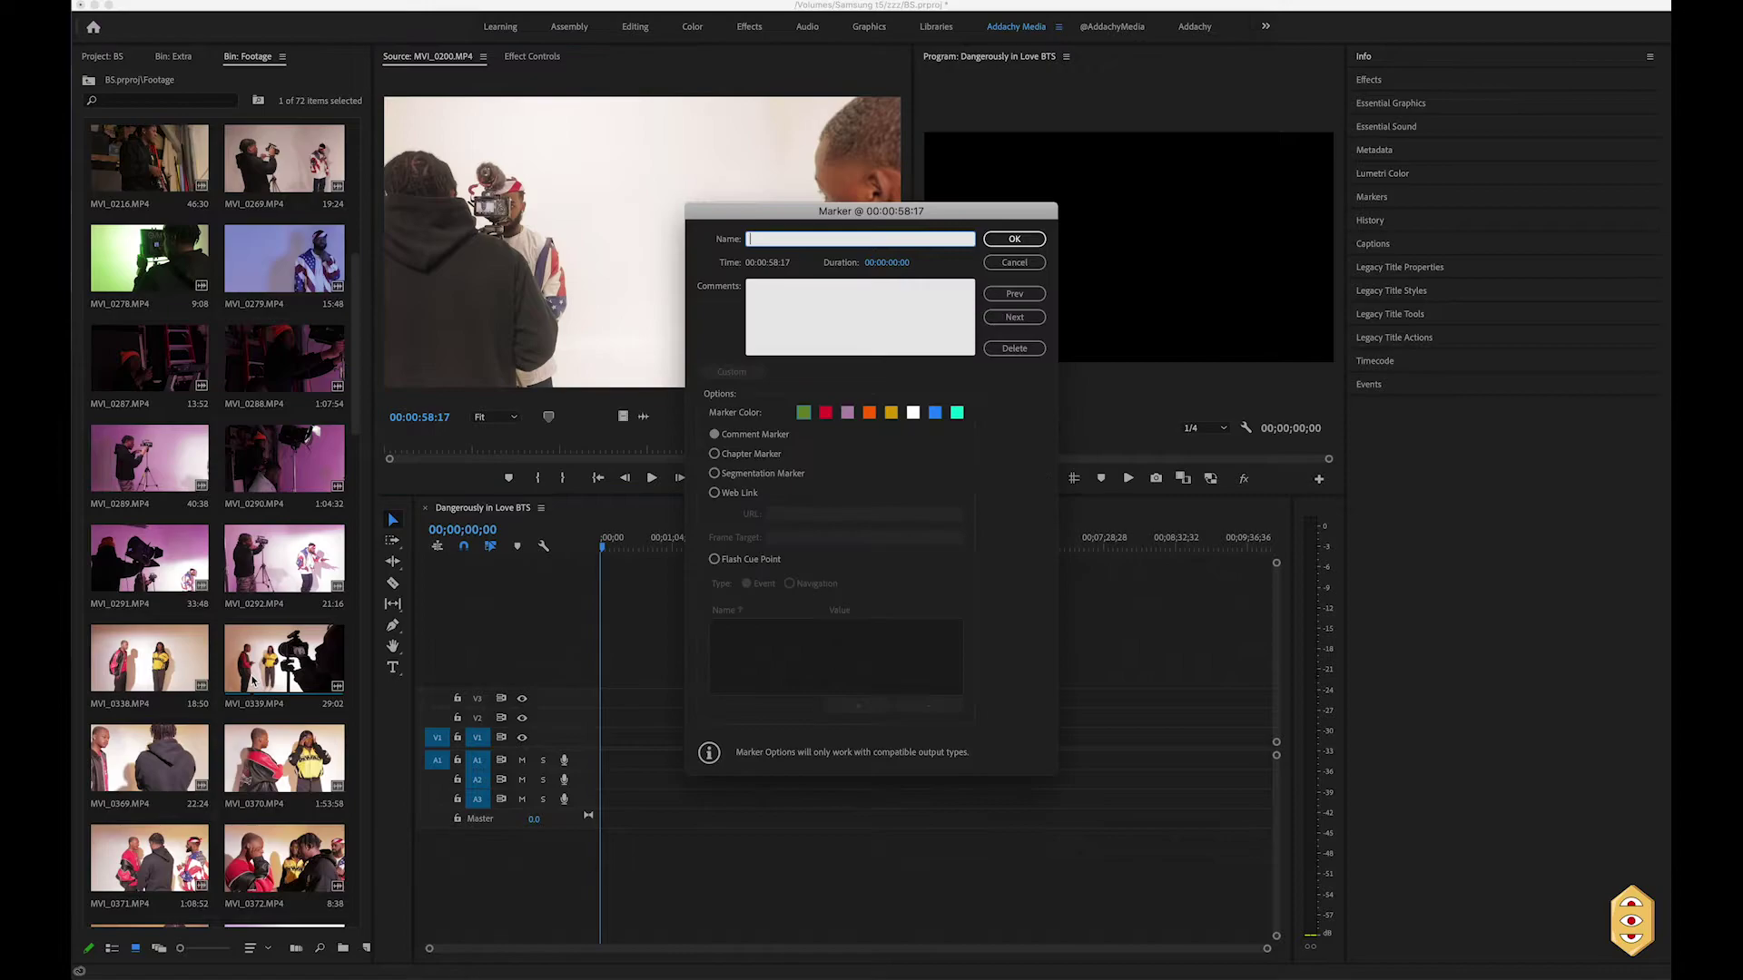
{"action": "left_click", "coordinate": [1014, 273]}
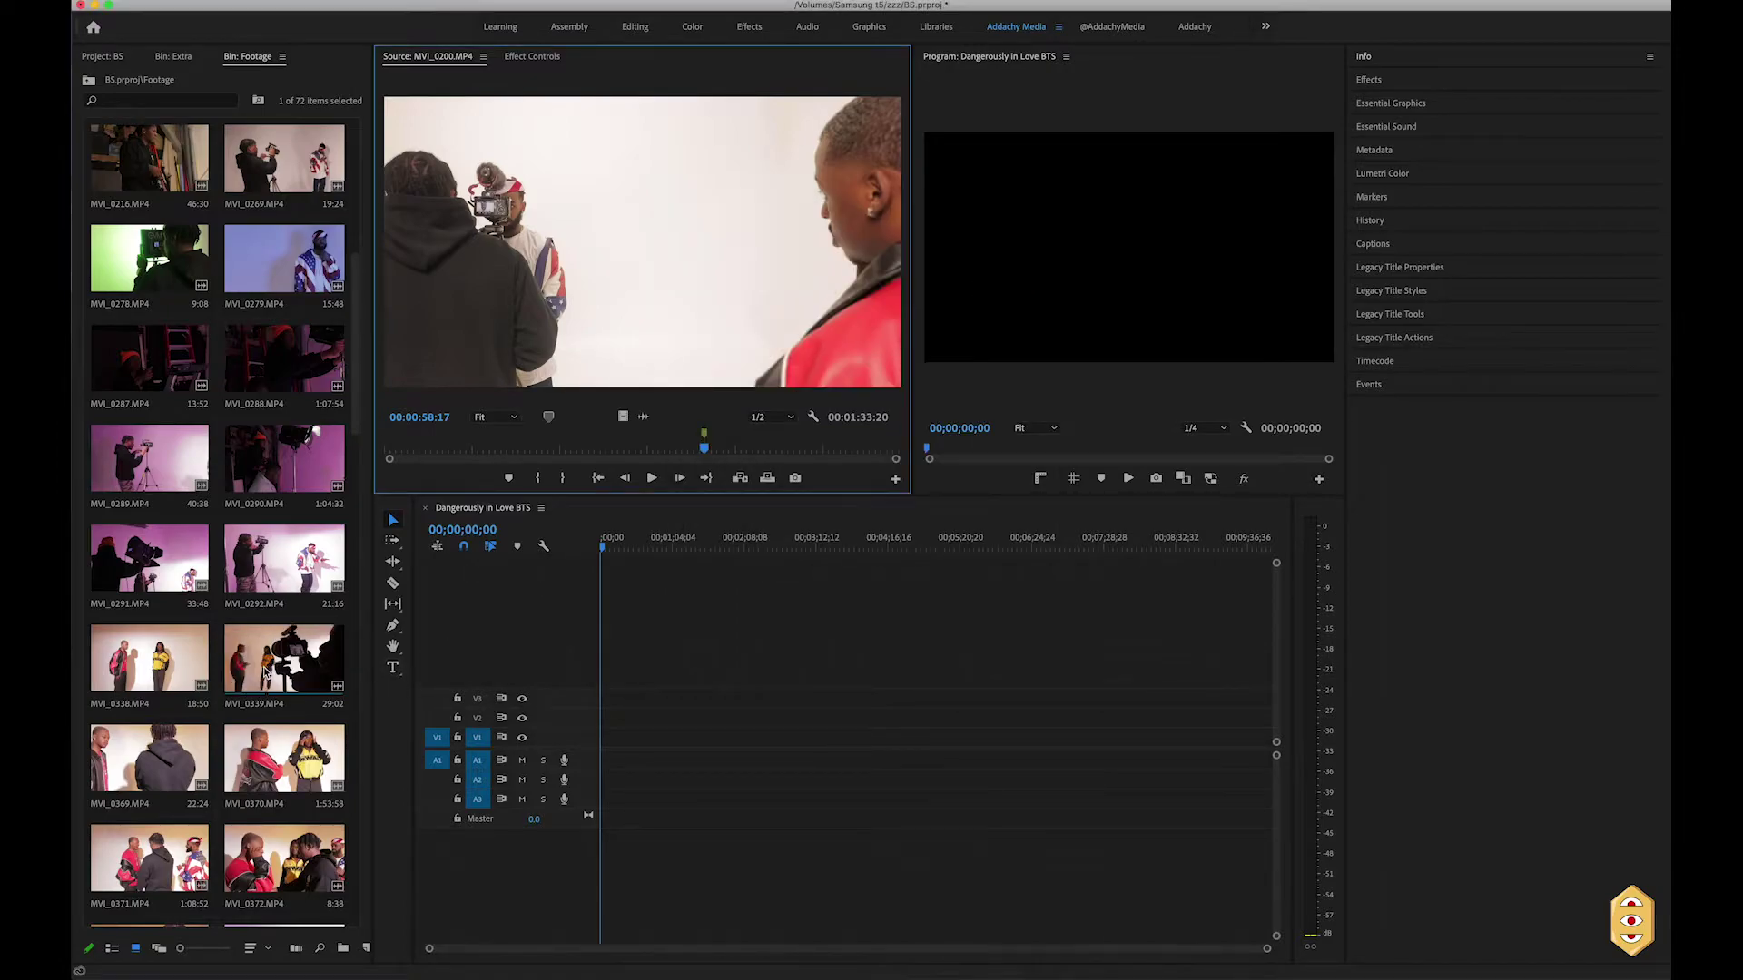
Open MVI_0339.MP4 in the Source monitor and add markers at 00:00:10:20 and 00:00:16:51
{"action": "double_click", "coordinate": [269, 652]}
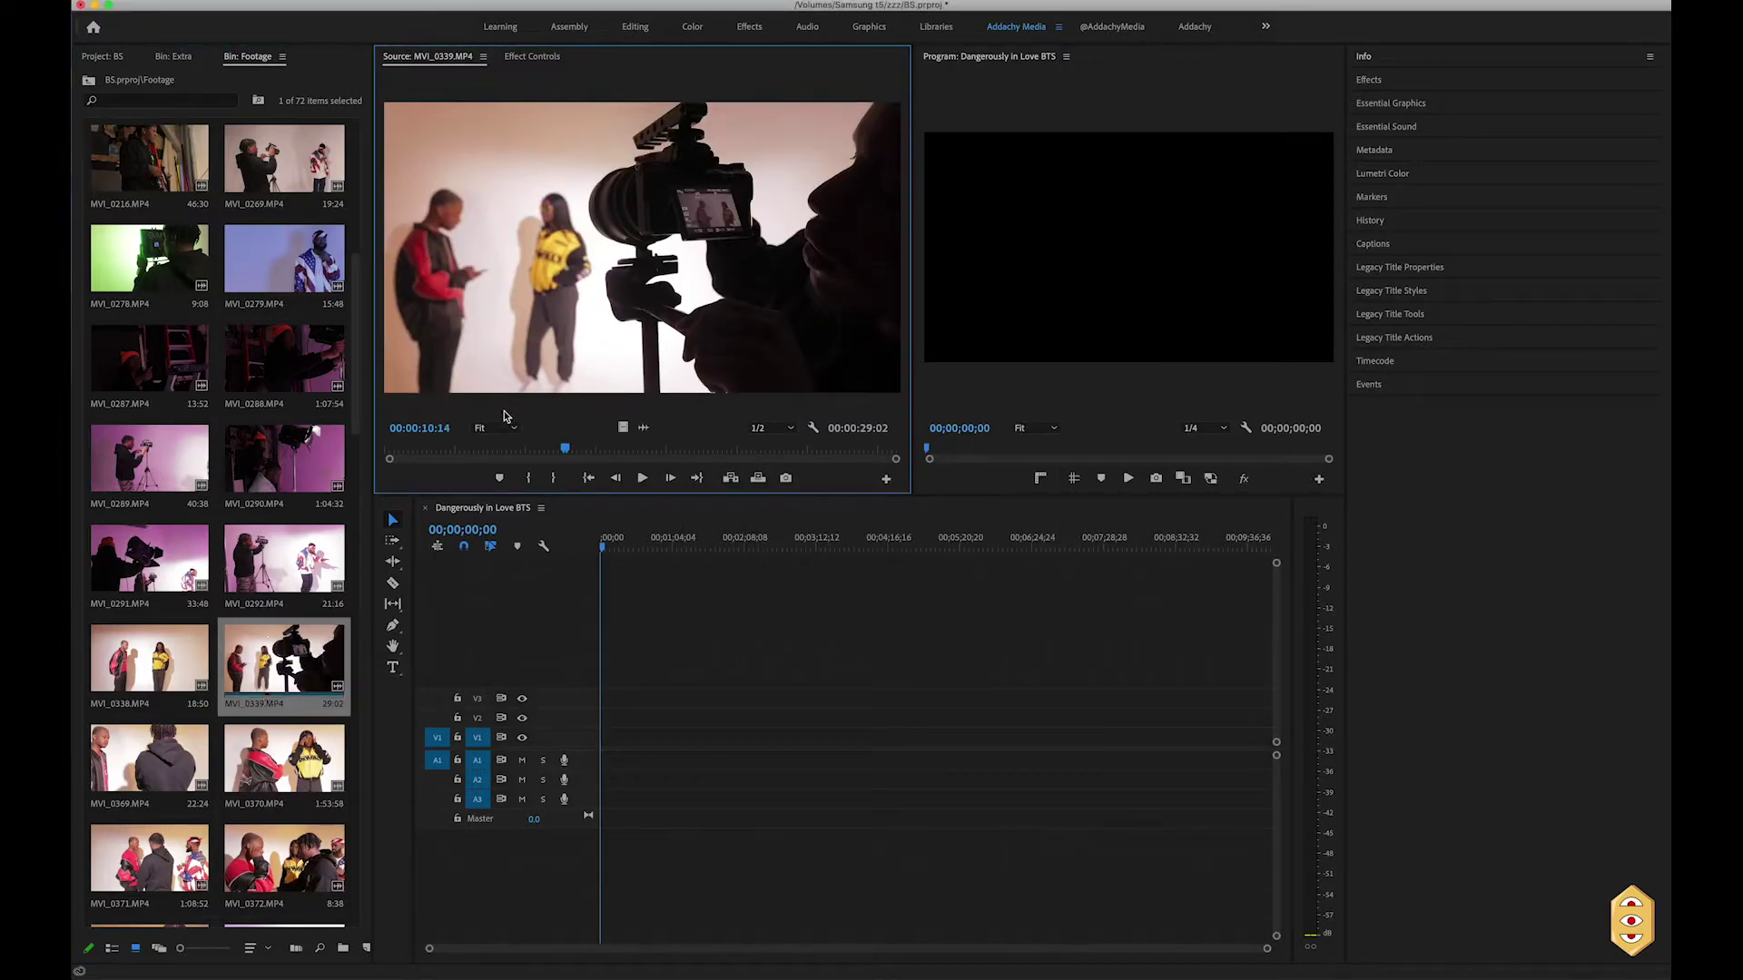
{"action": "left_click", "coordinate": [570, 445]}
{"action": "key", "text": "m"}
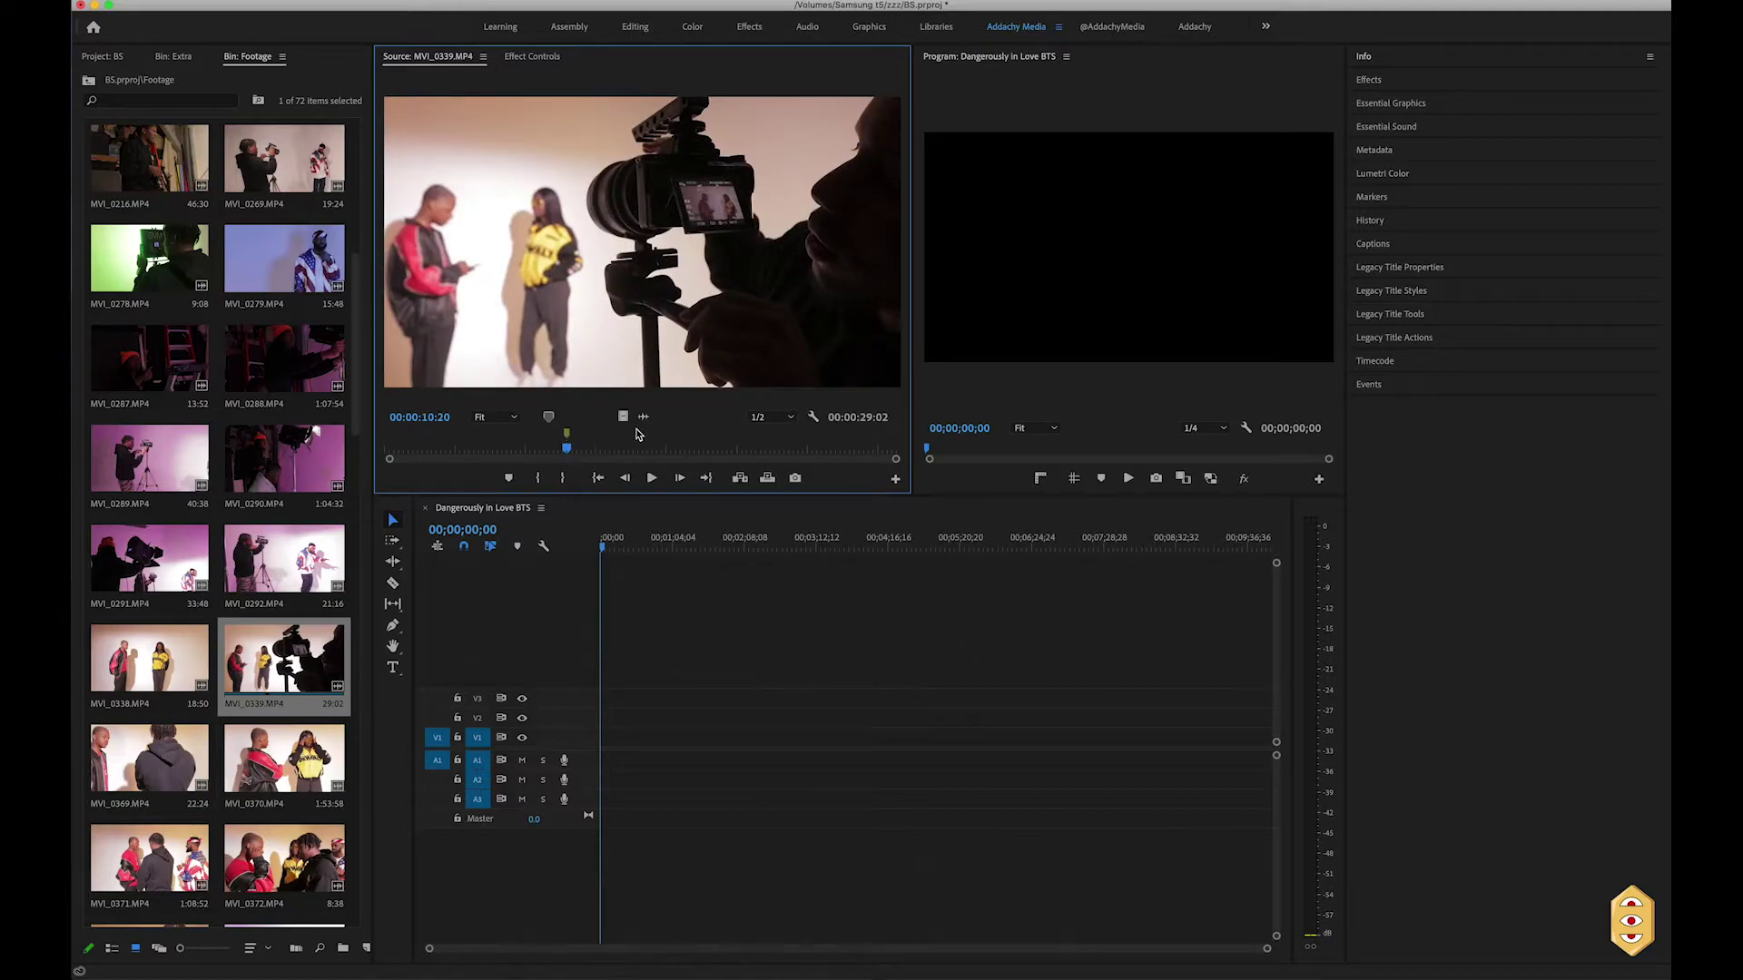
{"action": "left_click", "coordinate": [666, 440]}
{"action": "left_click", "coordinate": [684, 441]}
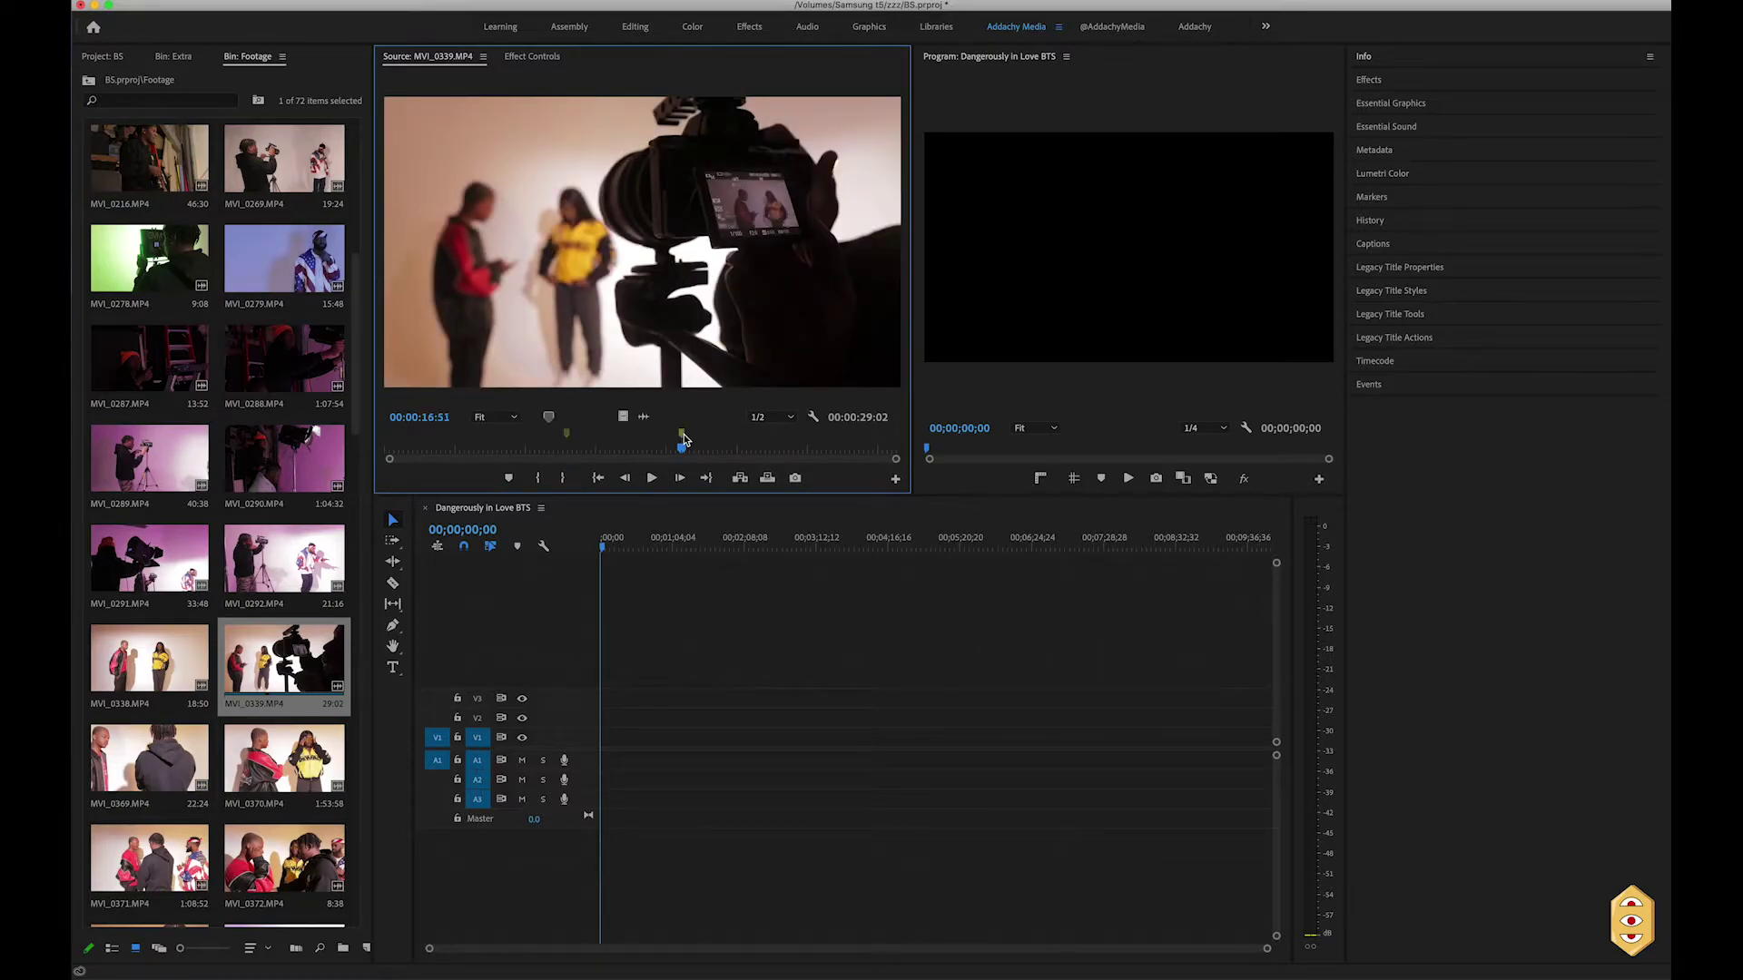
Open MVI_0376.MP4 in the Source monitor and add a marker at 00:00:59:57
{"action": "scroll", "coordinate": [336, 761], "scroll_direction": "down", "scroll_amount": 5}
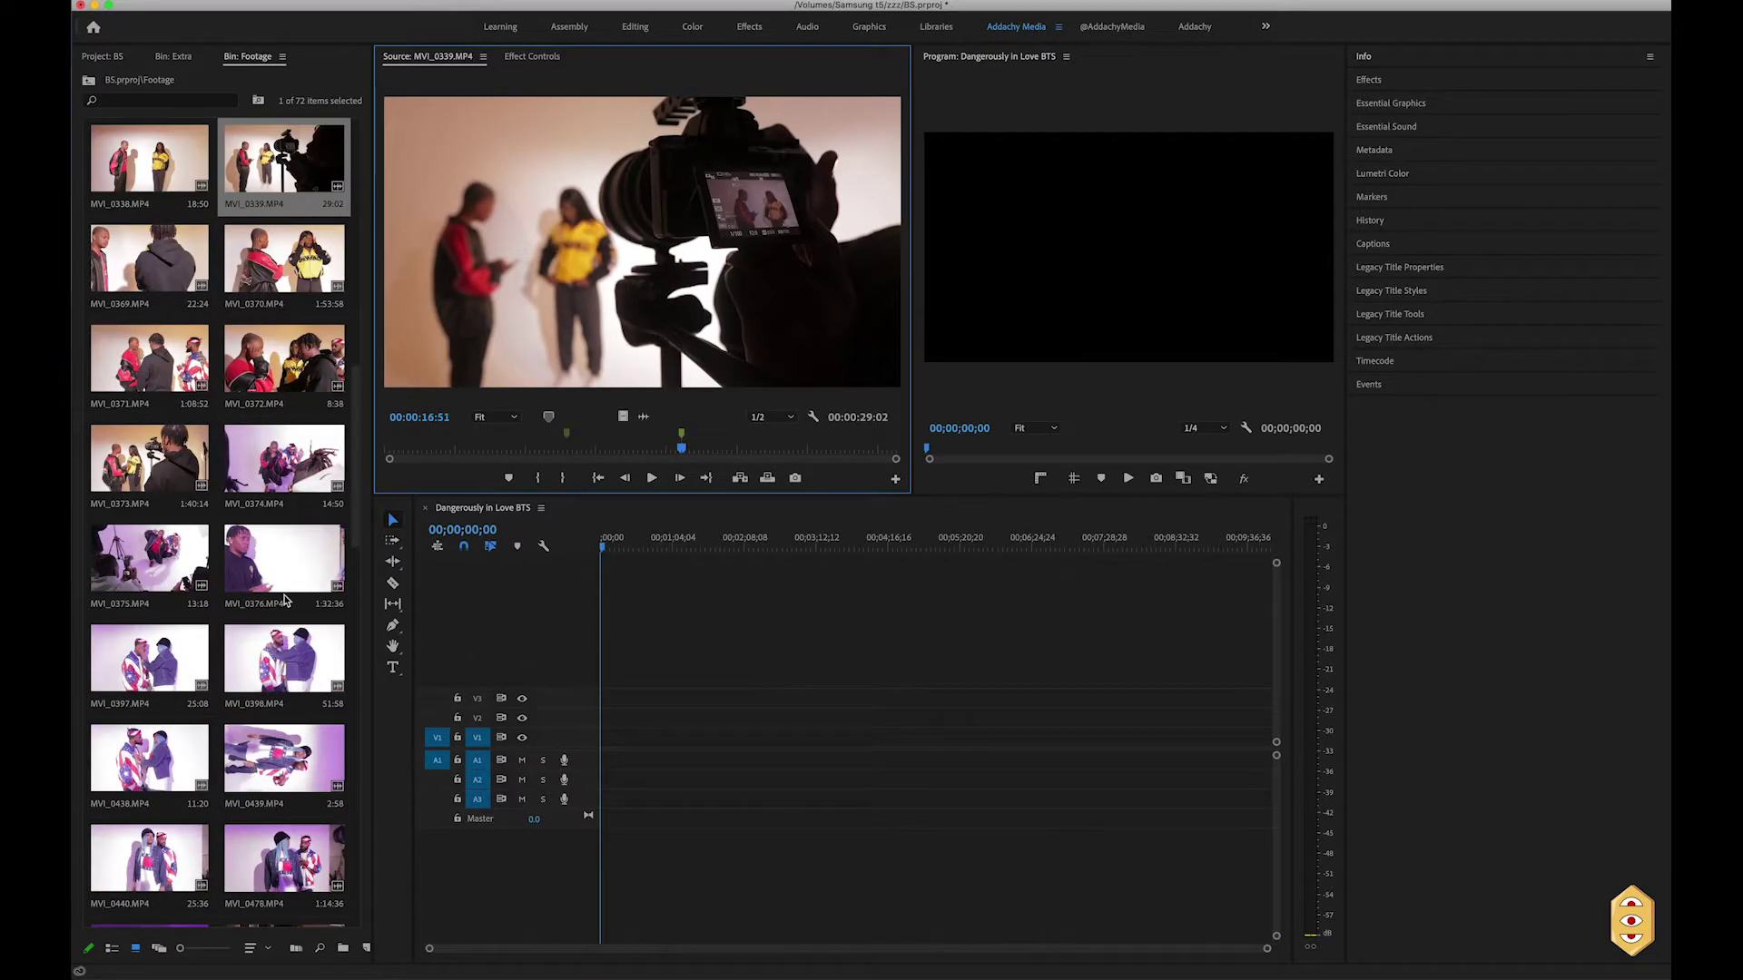
{"action": "double_click", "coordinate": [284, 545]}
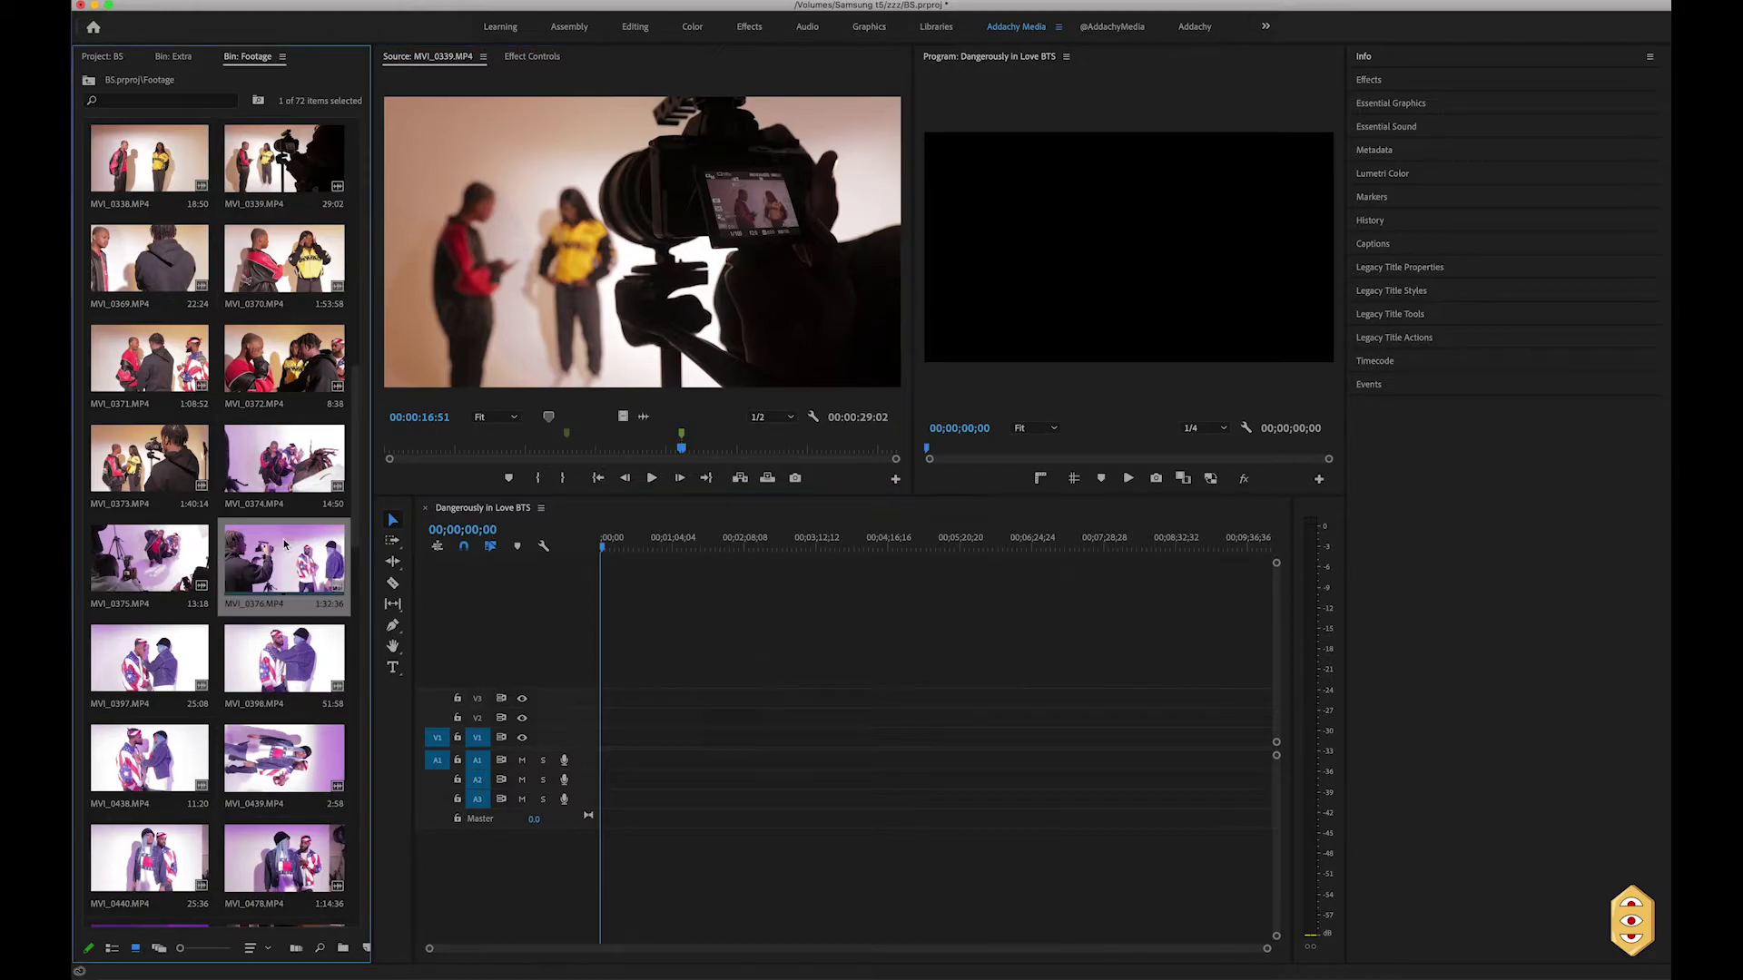
{"action": "left_click", "coordinate": [559, 450]}
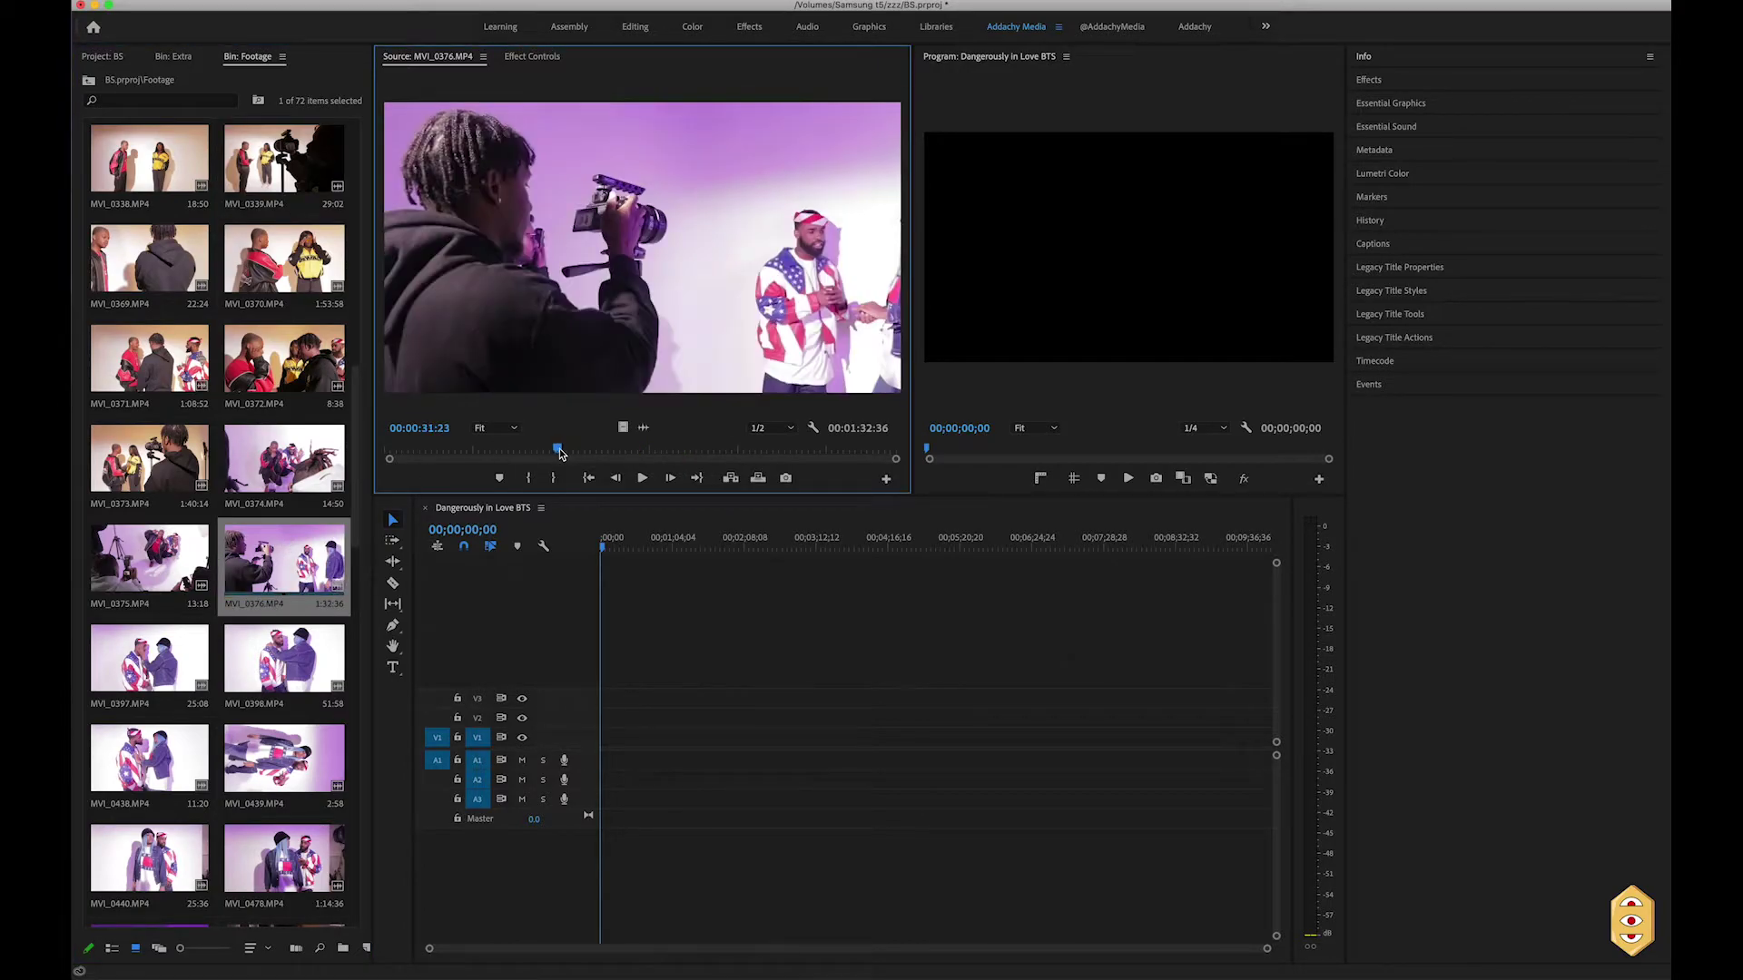
{"action": "left_click", "coordinate": [716, 449]}
{"action": "key", "text": "m"}
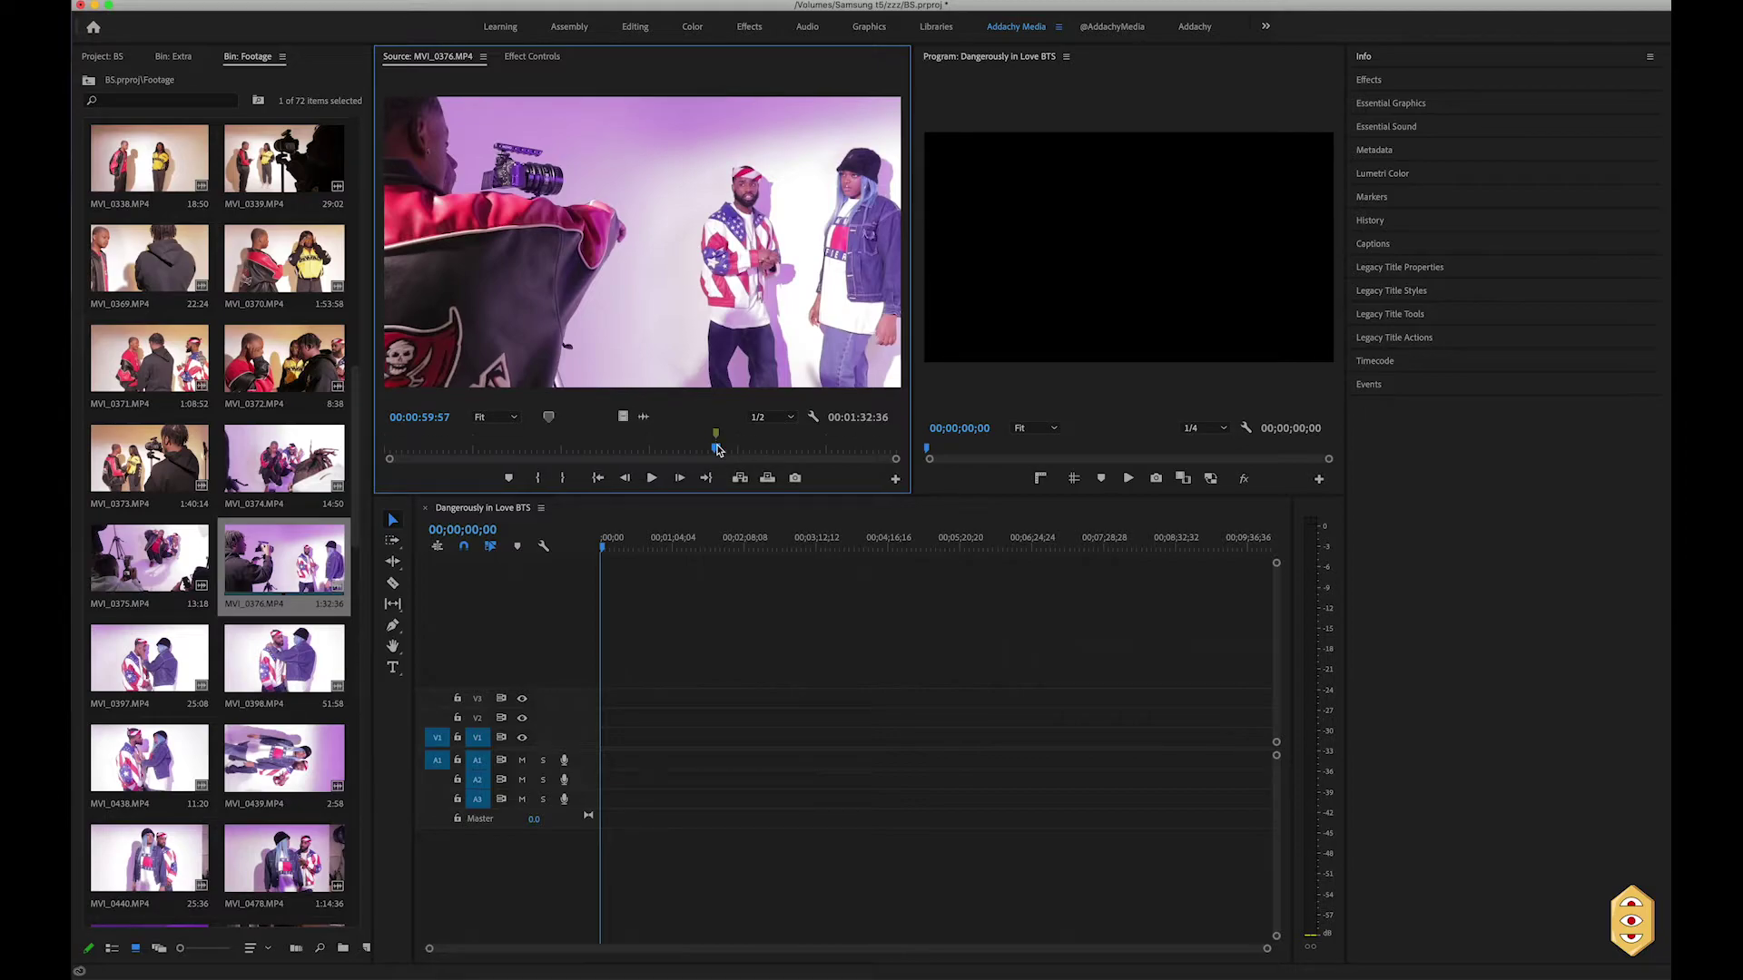
Open MVI_9915.MP4 from the Footage bin in the Source monitor and add a marker at 00:00:11:55
{"action": "scroll", "coordinate": [162, 727], "scroll_direction": "down", "scroll_amount": 15}
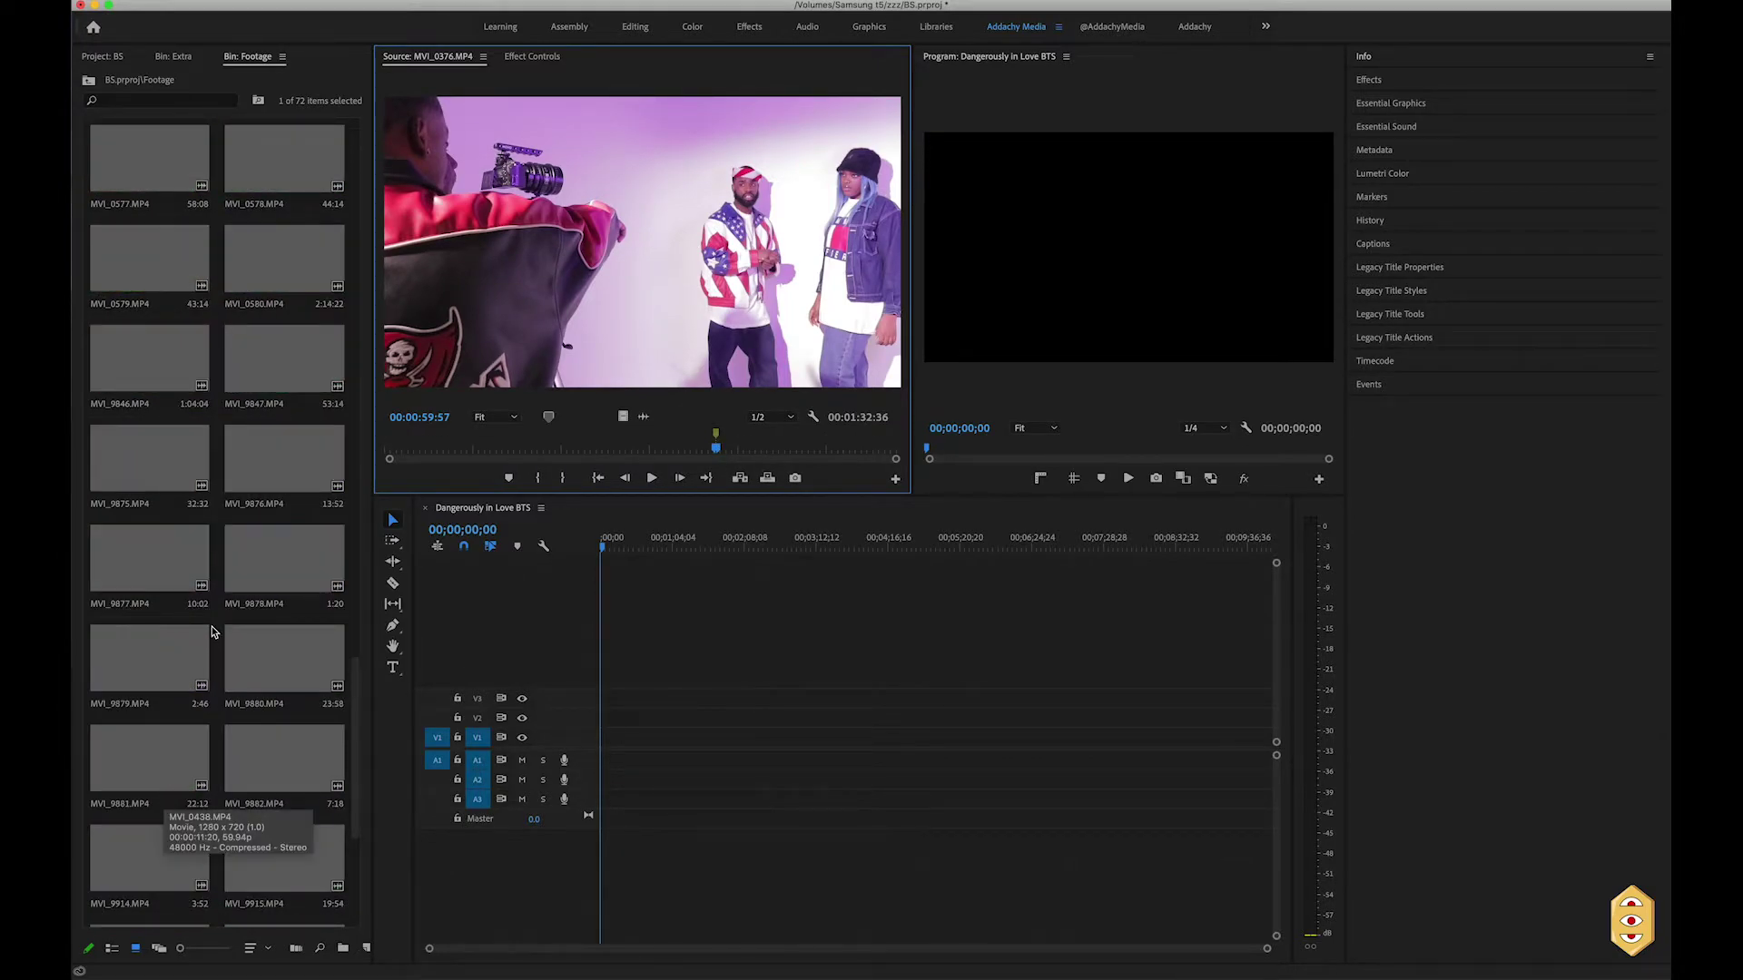
{"action": "scroll", "coordinate": [227, 519], "scroll_direction": "down", "scroll_amount": 1}
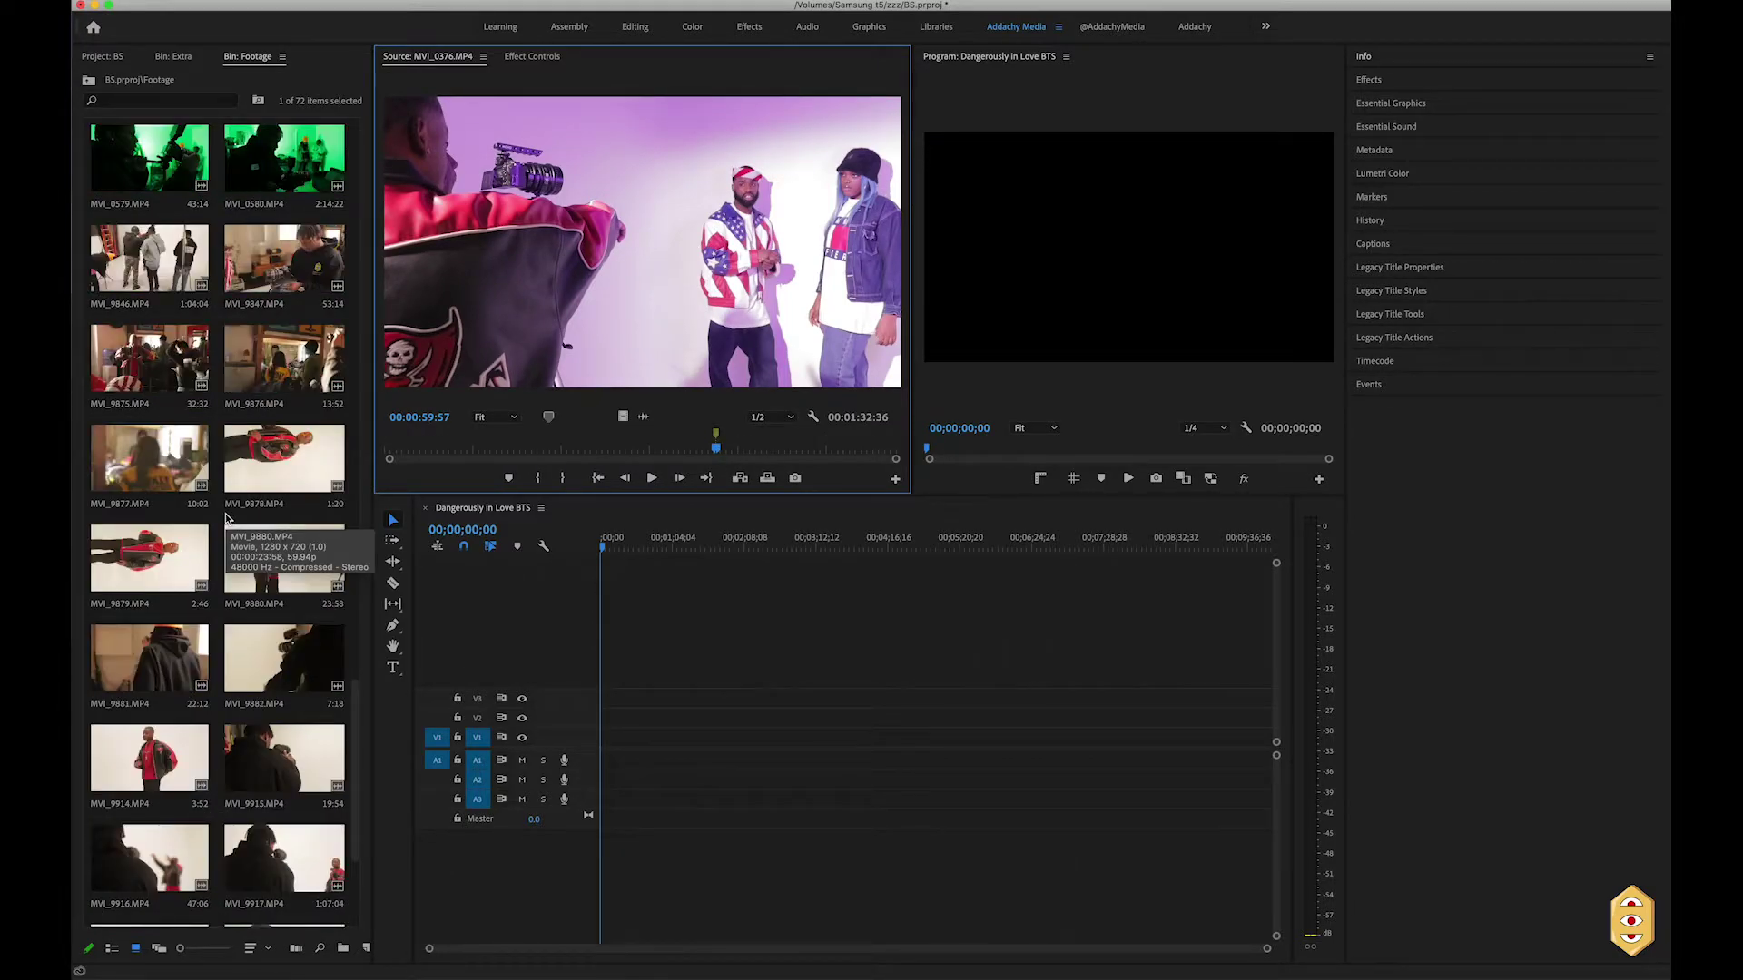
{"action": "double_click", "coordinate": [266, 754]}
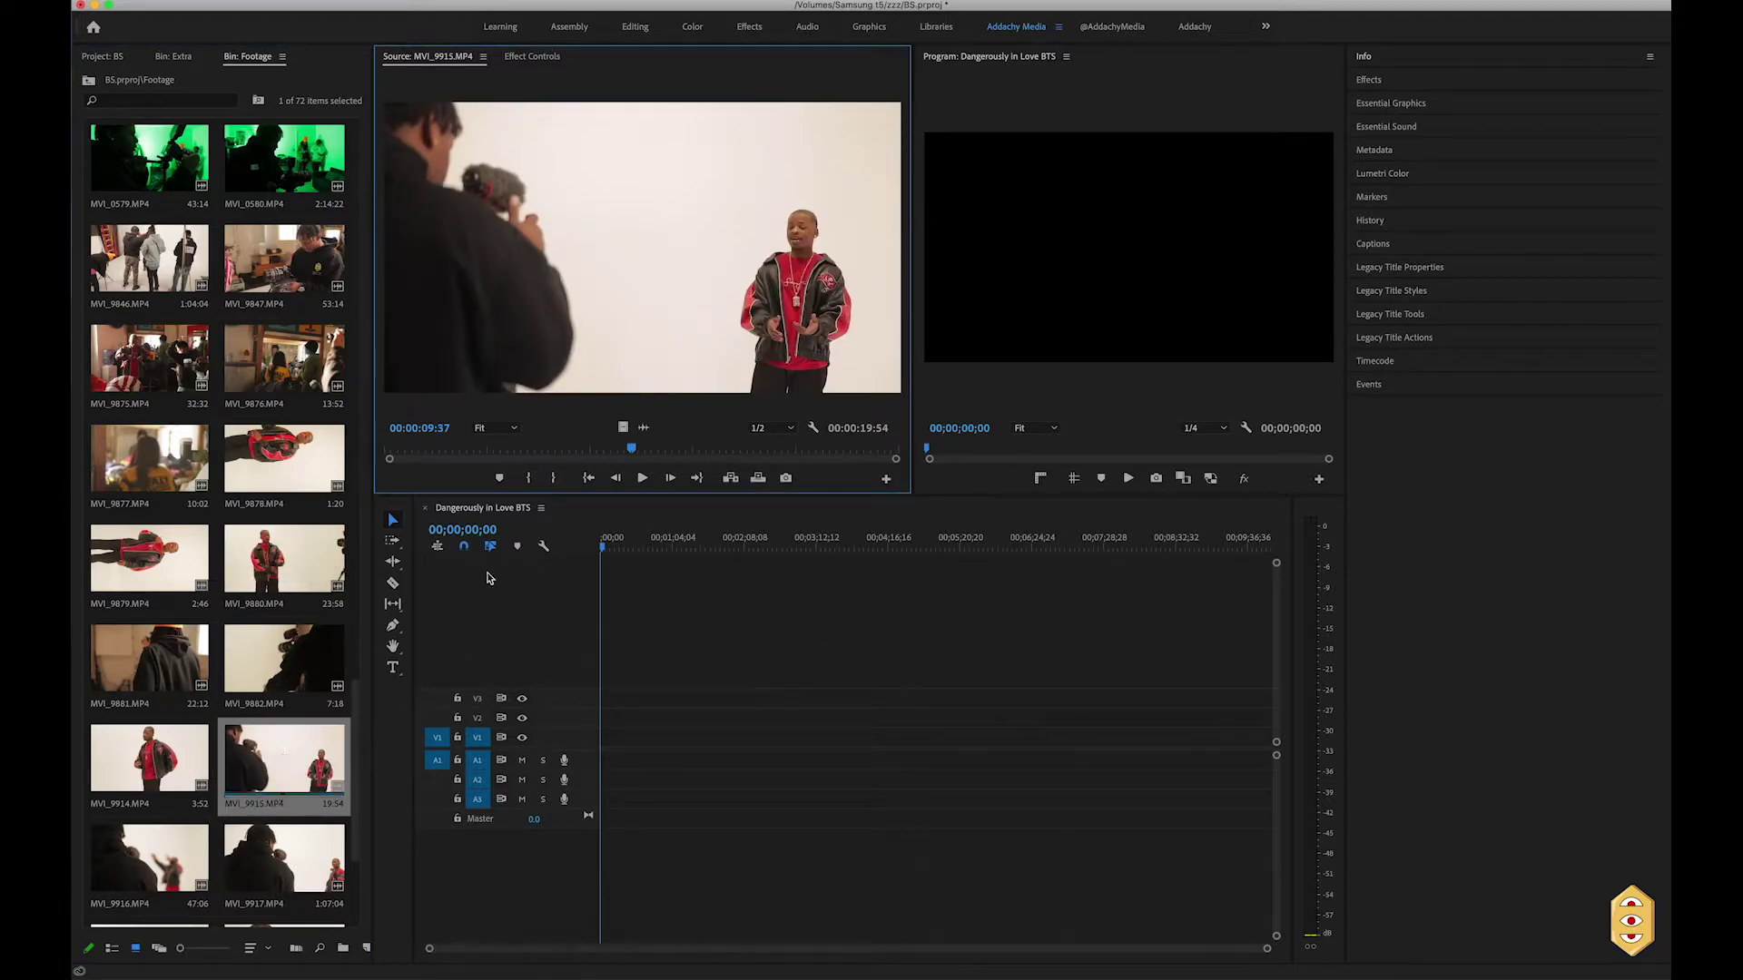
{"action": "left_click", "coordinate": [692, 451]}
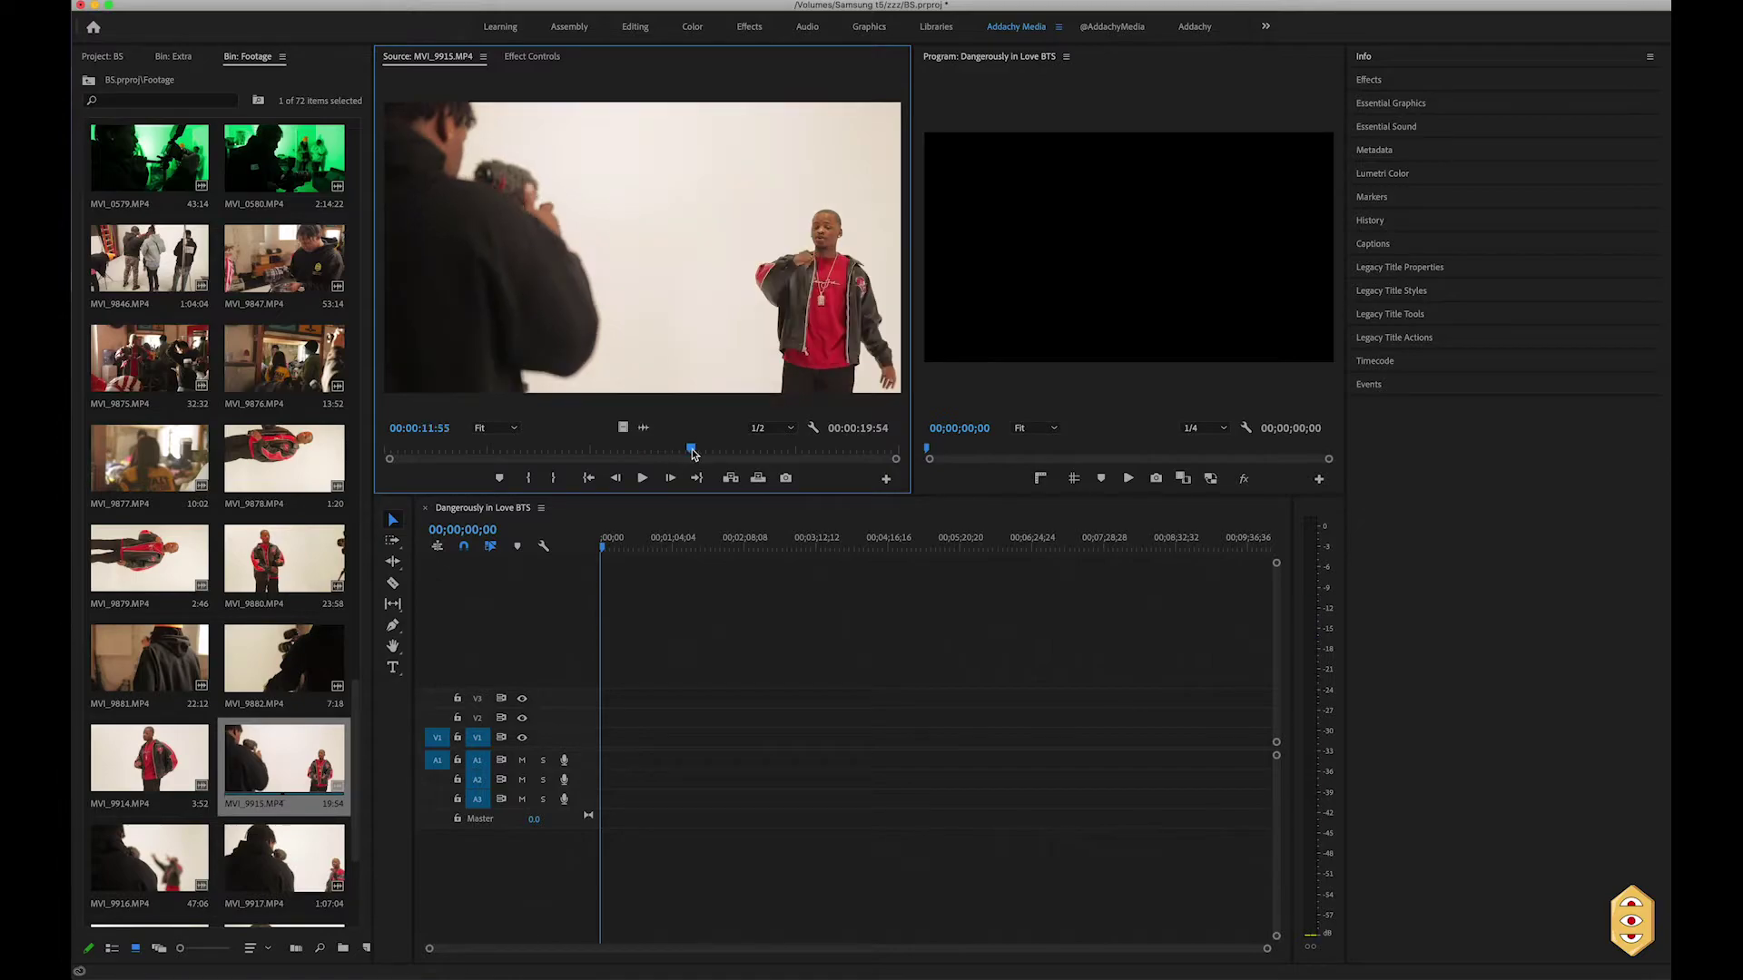
Sort the clips in the Footage bin by Name
{"action": "scroll", "coordinate": [180, 456], "scroll_direction": "up", "scroll_amount": 15}
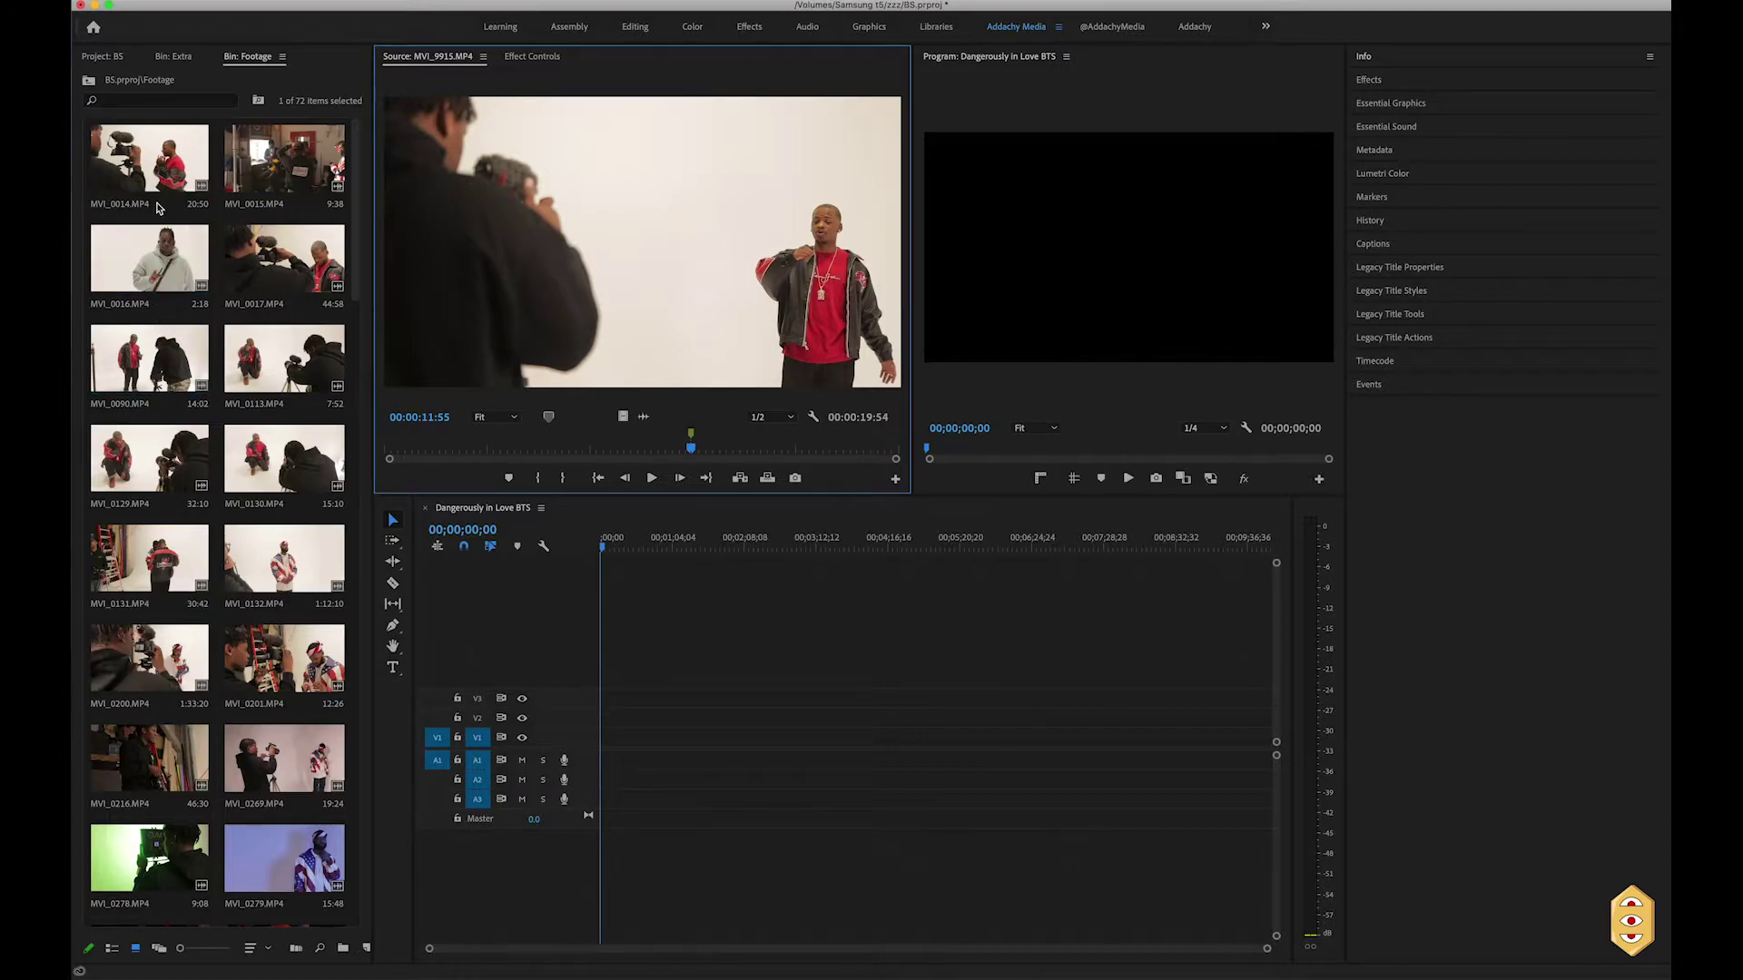
{"action": "left_click", "coordinate": [255, 949]}
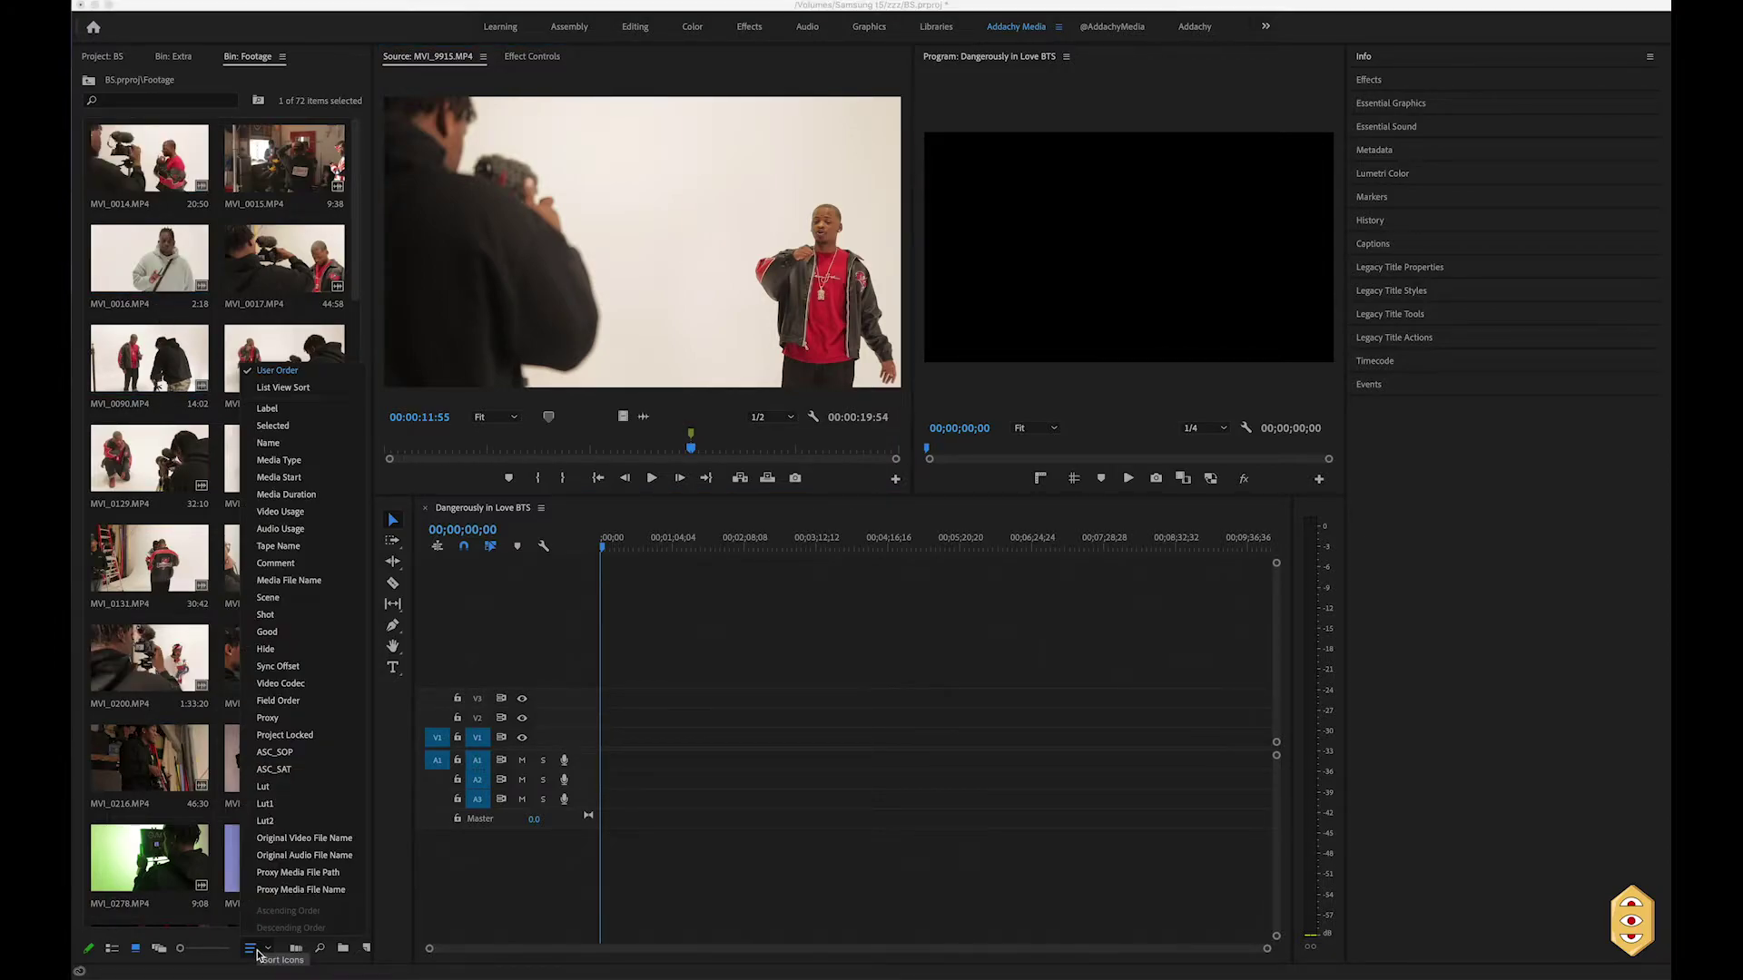
{"action": "left_click", "coordinate": [295, 447]}
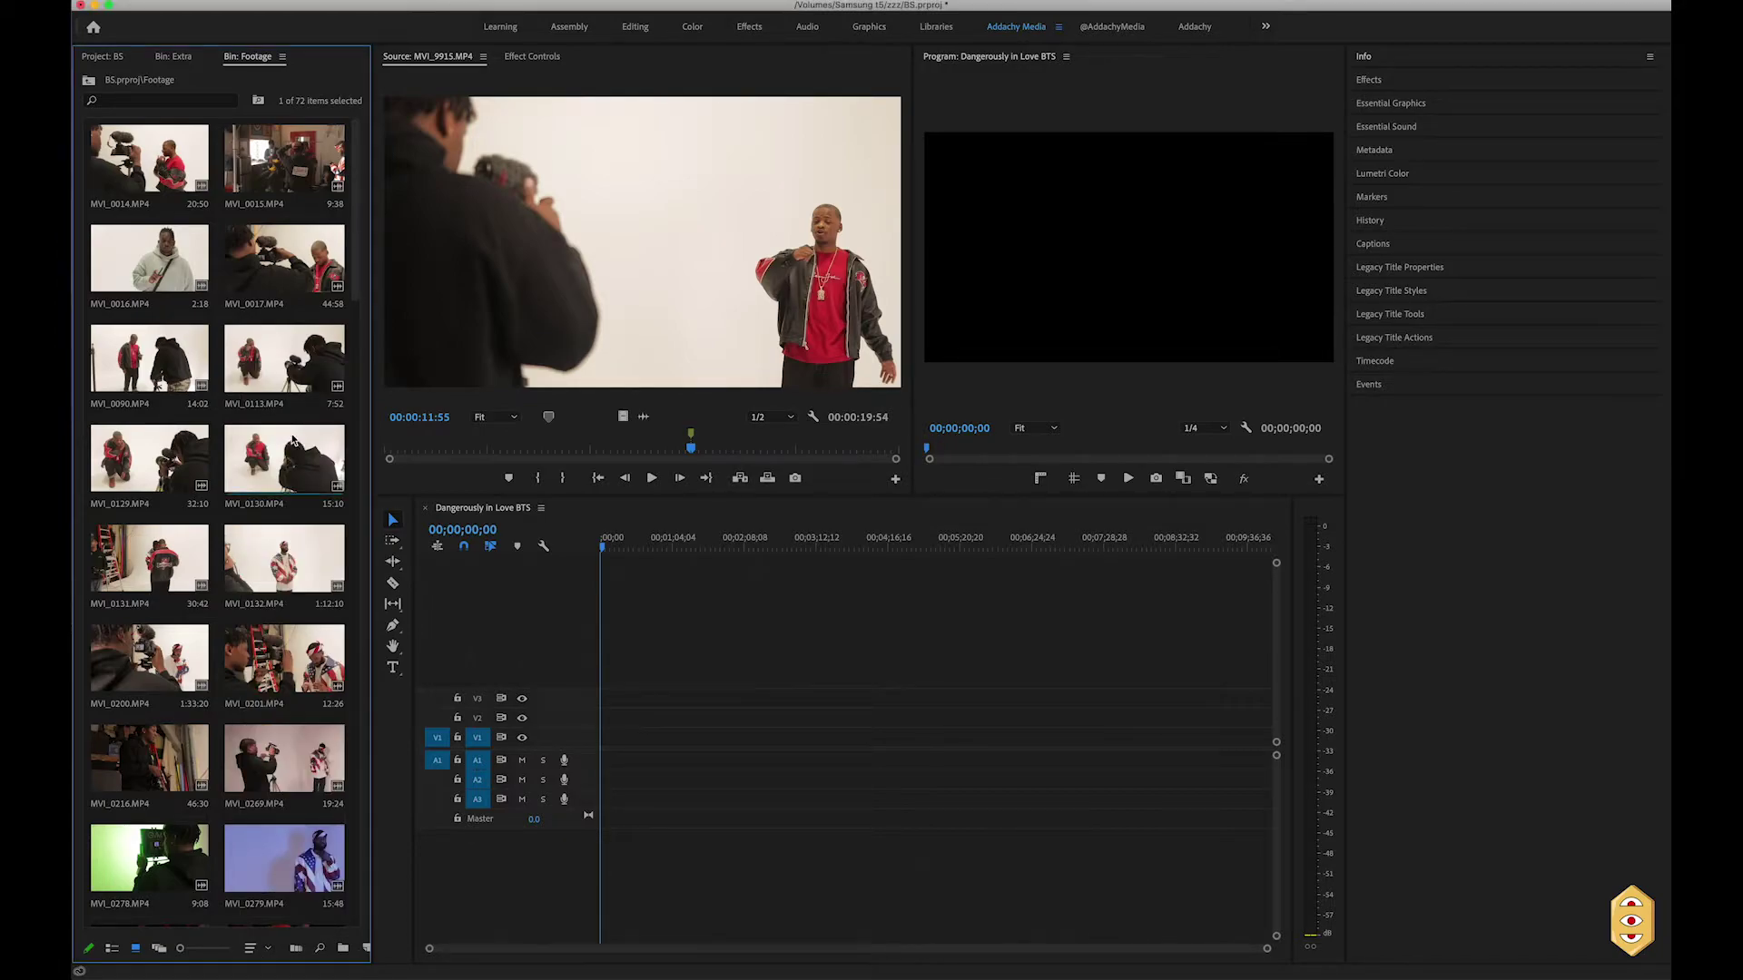
Open MVI_0014.MP4 in the Source monitor and set its in point at 00:00:06:06 and out point at 00:00:12:40
{"action": "double_click", "coordinate": [188, 173]}
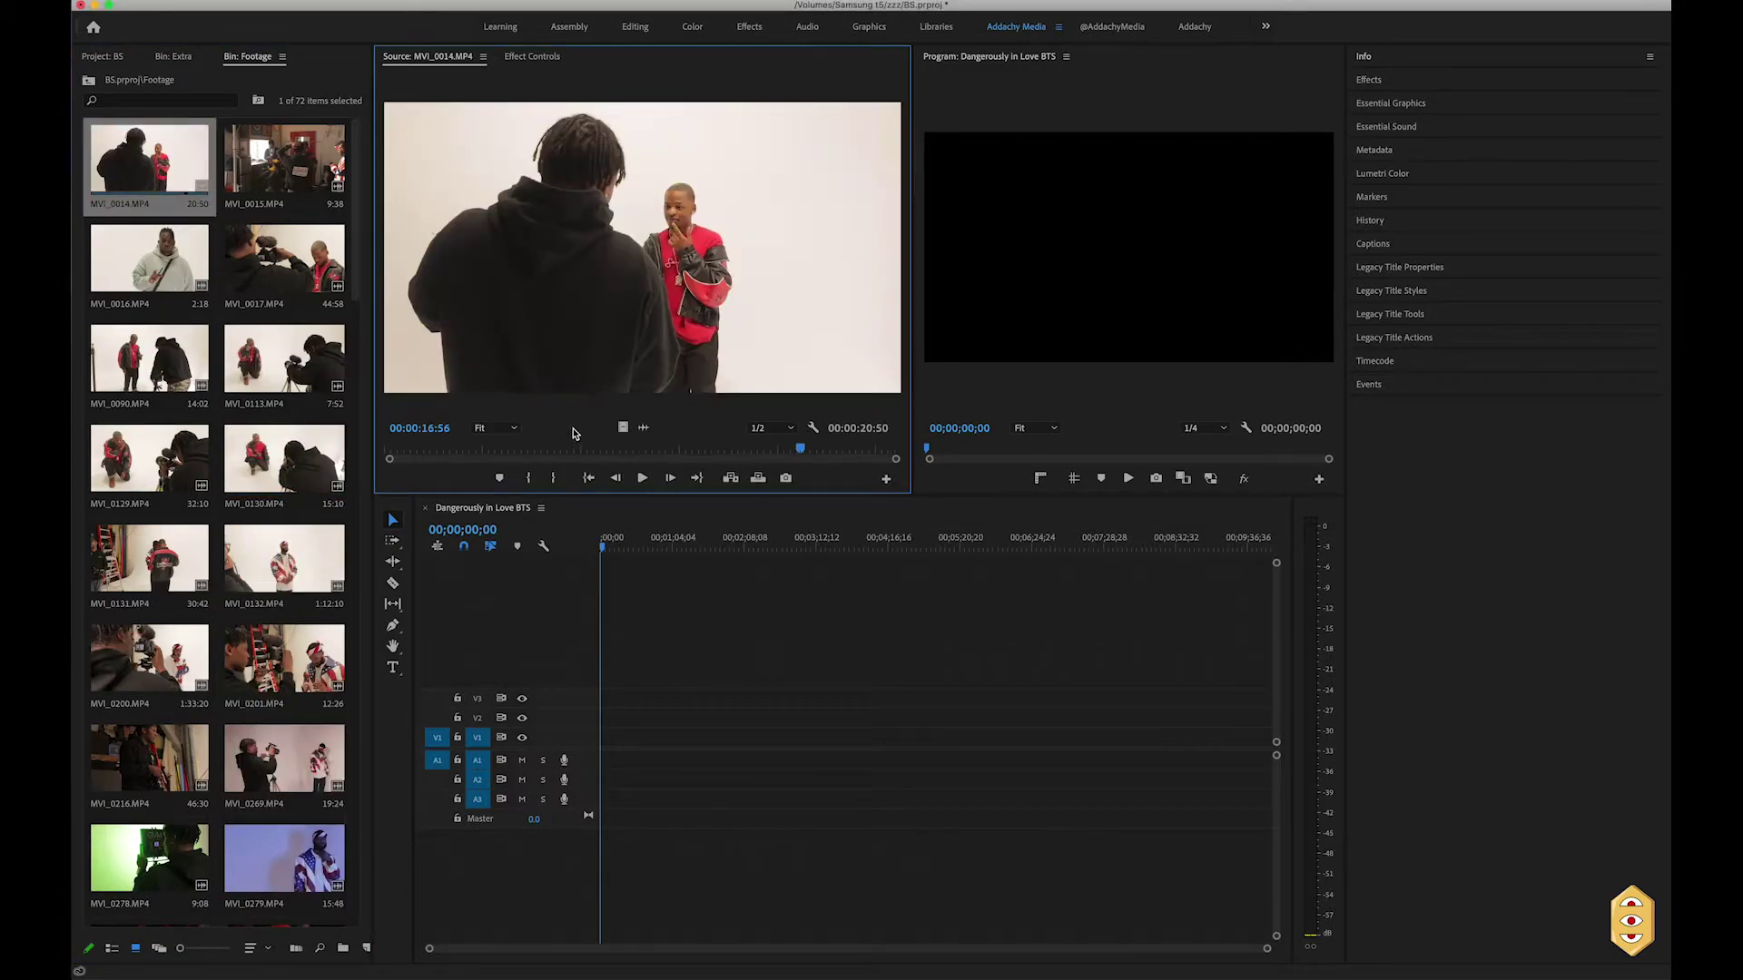
{"action": "left_click", "coordinate": [536, 447]}
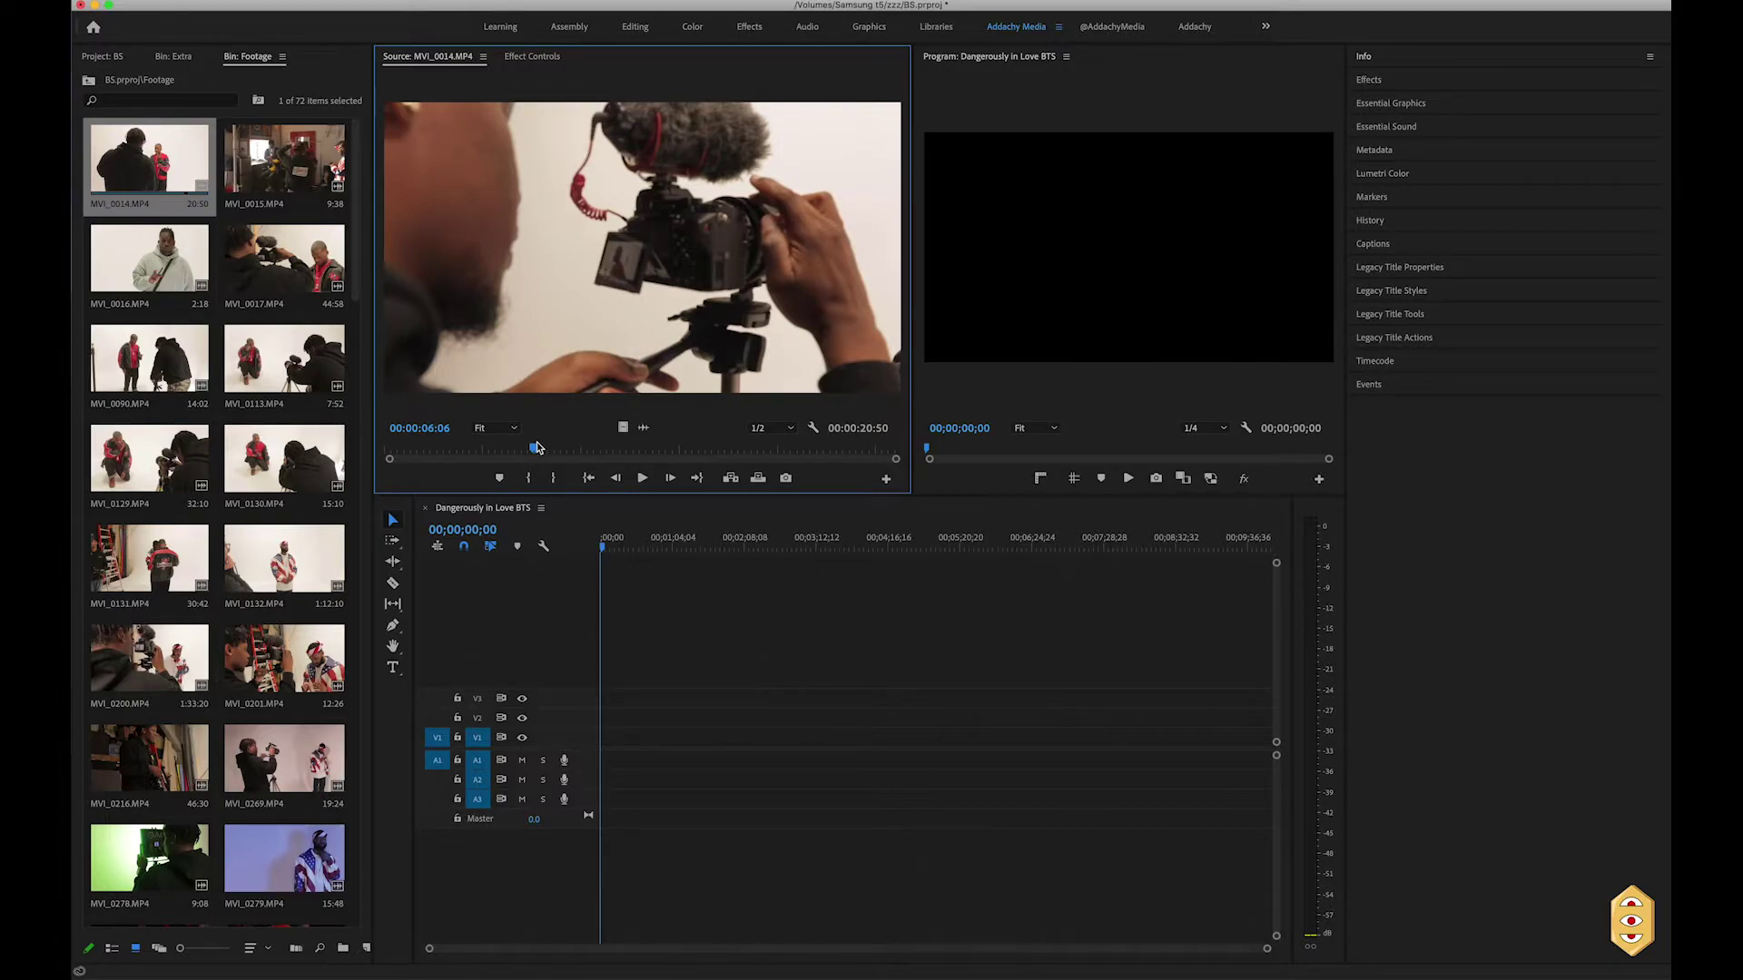
{"action": "key", "text": "i"}
{"action": "left_click_drag", "start_coordinate": [682, 450], "coordinate": [695, 448]}
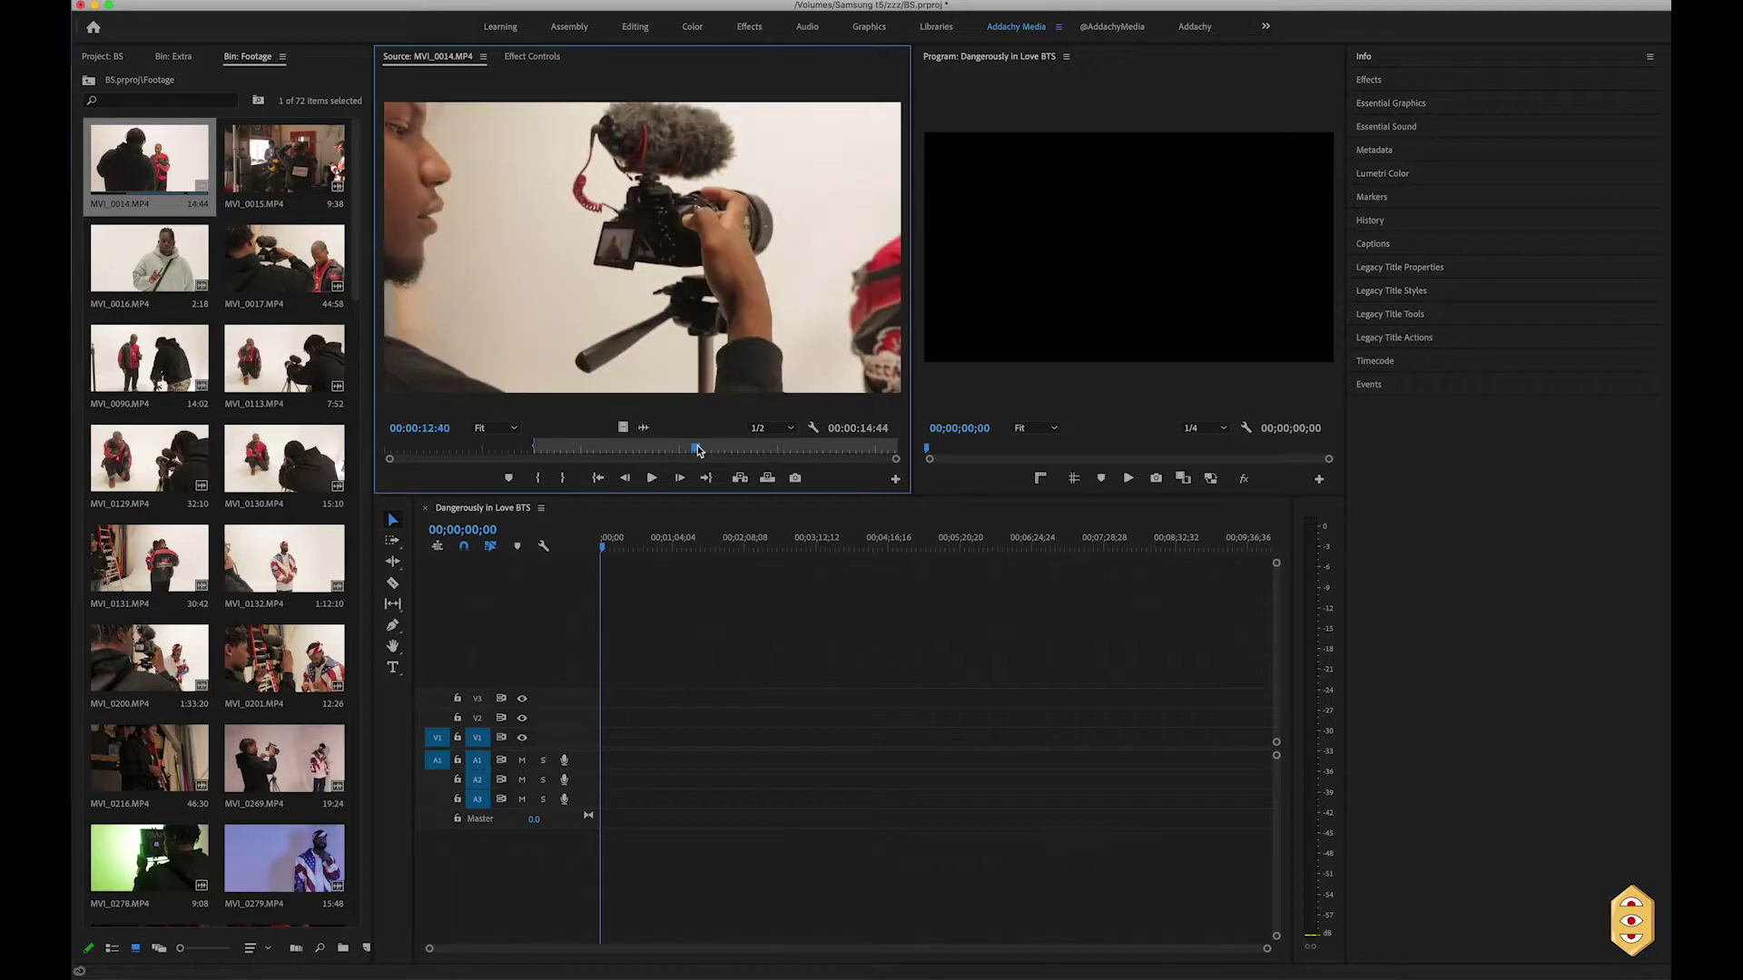
{"action": "key", "text": "o"}
Display the audio waveform of MVI_0014.MP4 in the Source monitor and inspect it up close around 00:00:12:34
{"action": "left_click_drag", "start_coordinate": [639, 363], "coordinate": [676, 453]}
{"action": "left_click", "coordinate": [644, 428]}
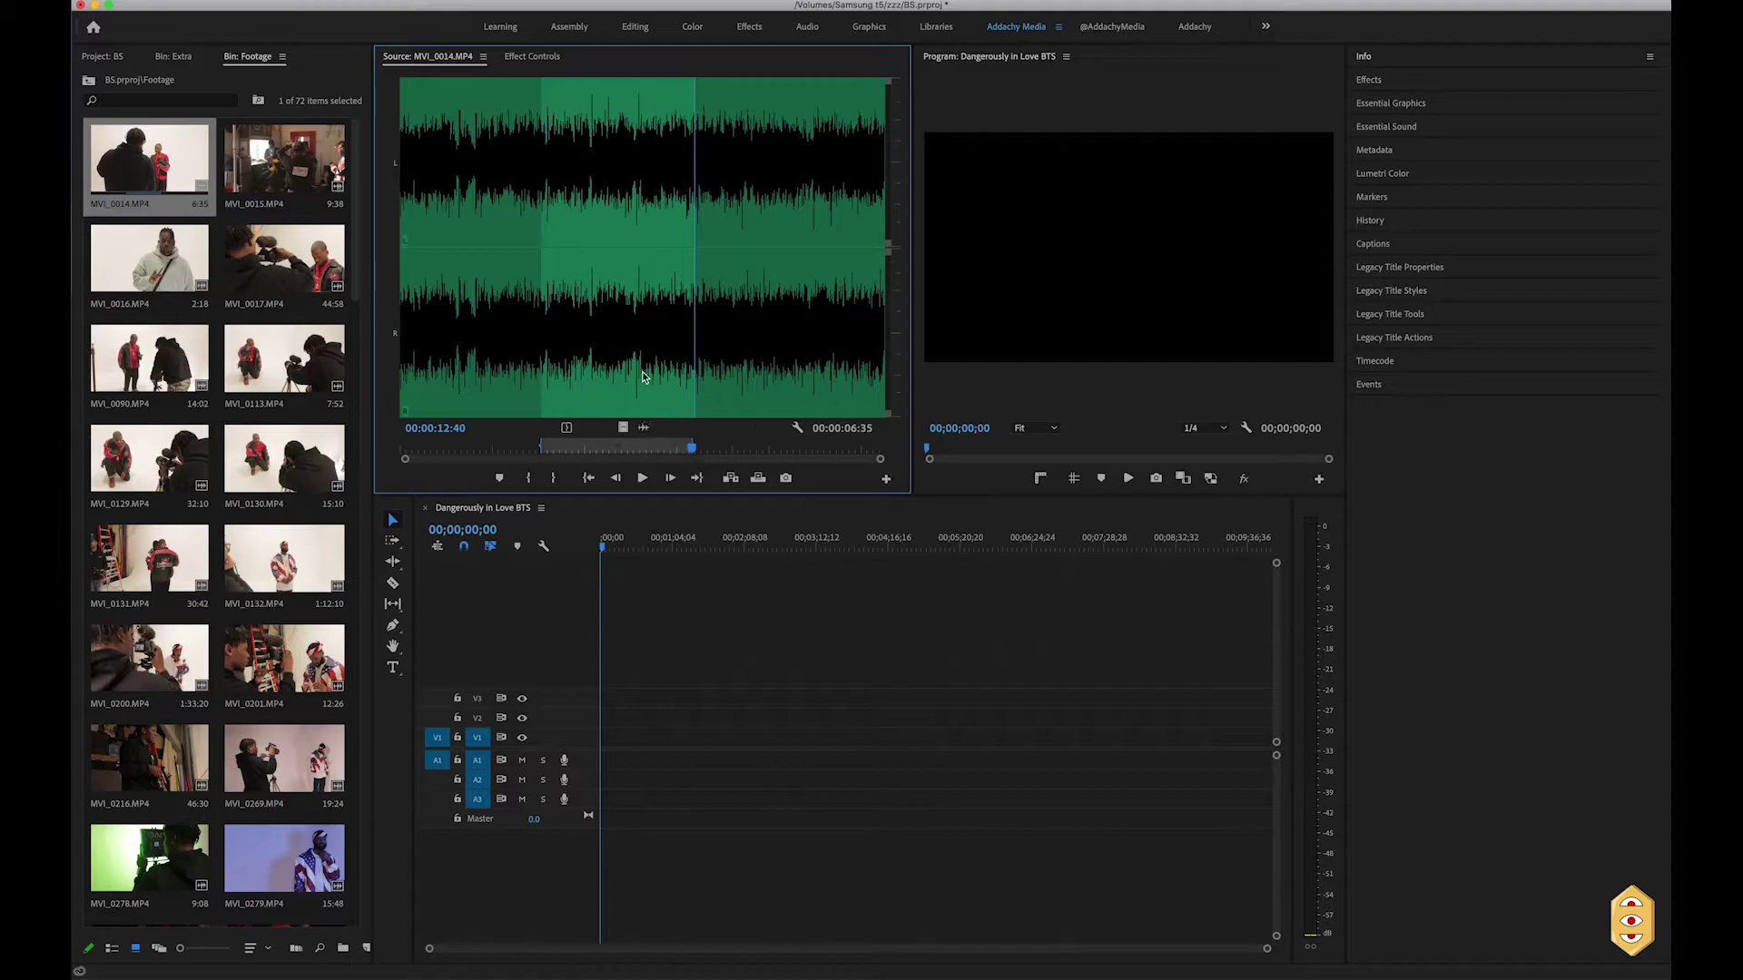
{"action": "left_click_drag", "start_coordinate": [880, 460], "coordinate": [529, 447]}
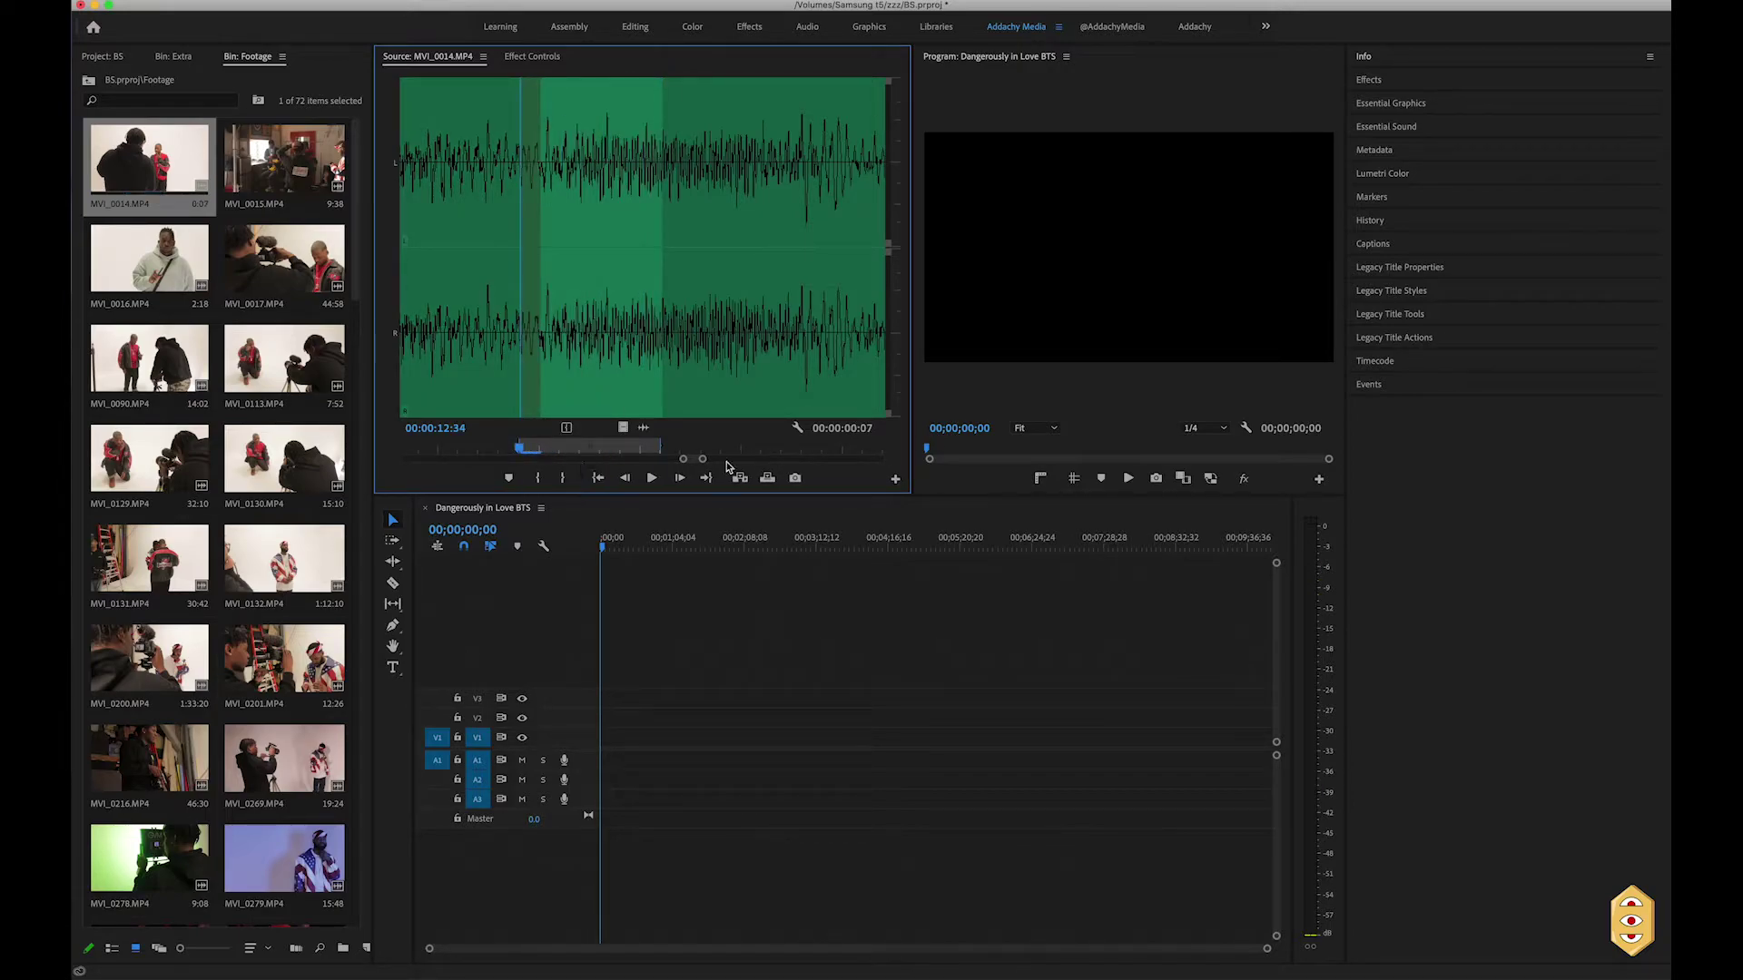
{"action": "left_click_drag", "start_coordinate": [707, 467], "coordinate": [790, 459]}
Set the out point of MVI_0014.MP4 at 00:00:16:13 and its in point at 00:00:10:51
{"action": "left_click", "coordinate": [757, 452]}
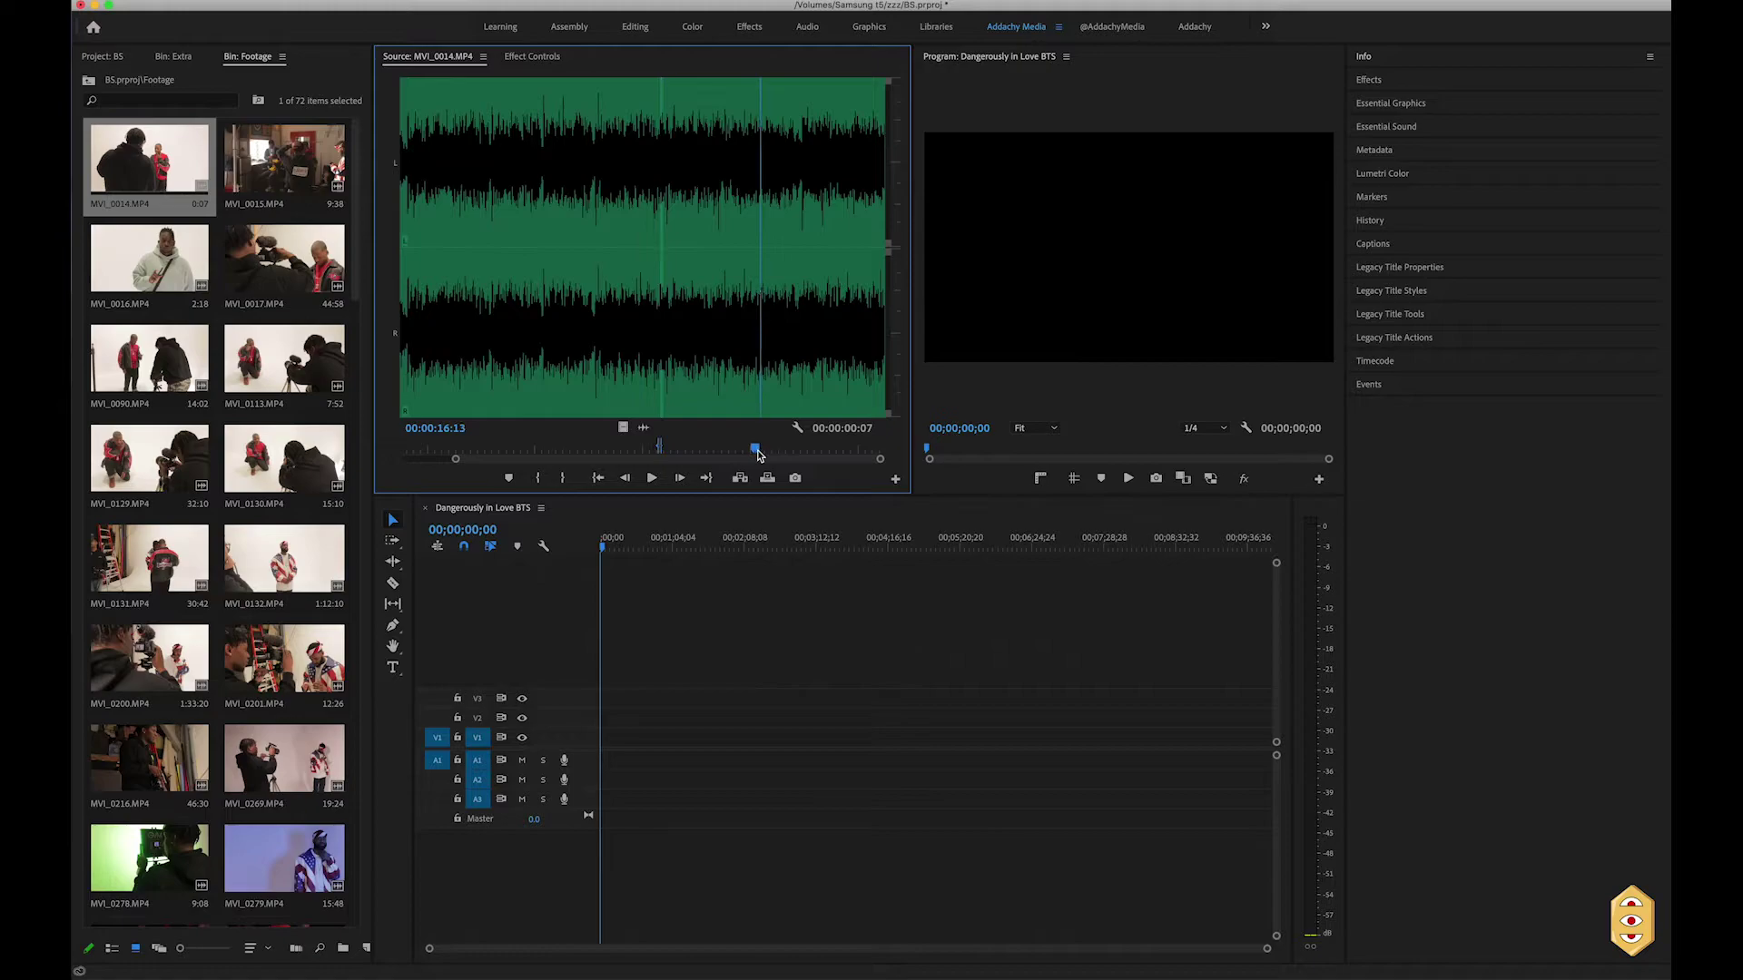
{"action": "key", "text": "o"}
{"action": "left_click", "coordinate": [615, 448]}
{"action": "key", "text": "i"}
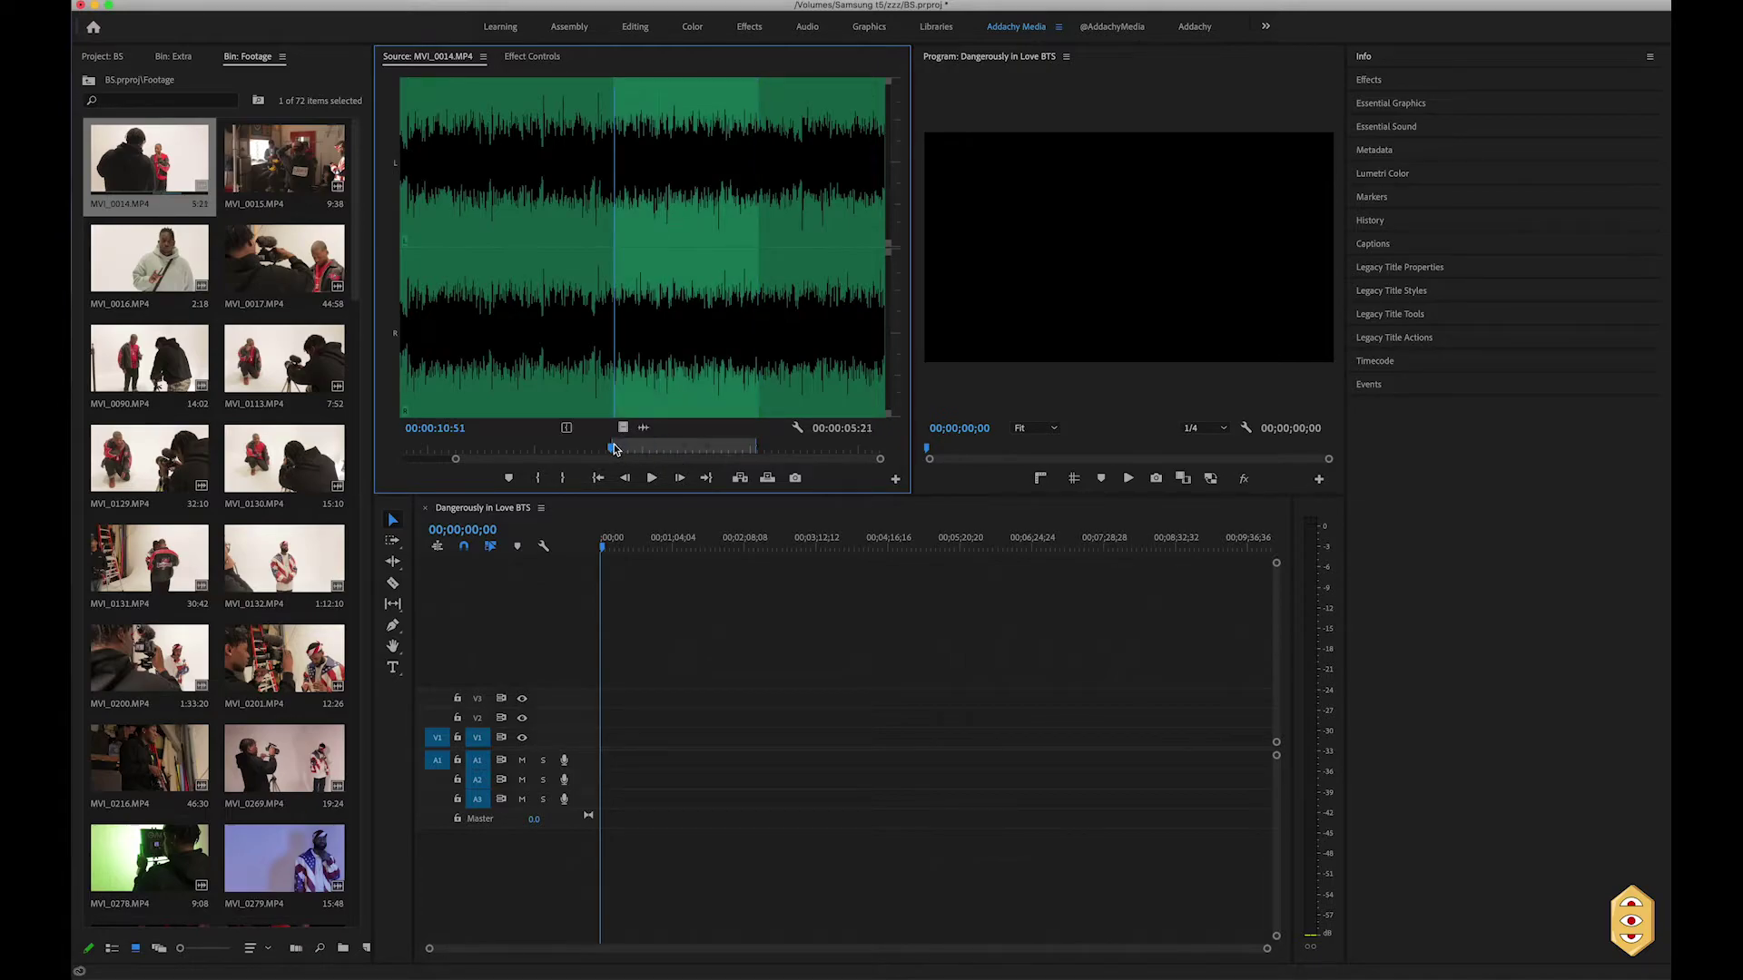
Return the Source monitor to the video view and place MVI_0014.MP4 at the sequence start on V1, keeping the existing sequence settings
{"action": "left_click", "coordinate": [625, 427]}
{"action": "left_click_drag", "start_coordinate": [635, 382], "coordinate": [610, 745]}
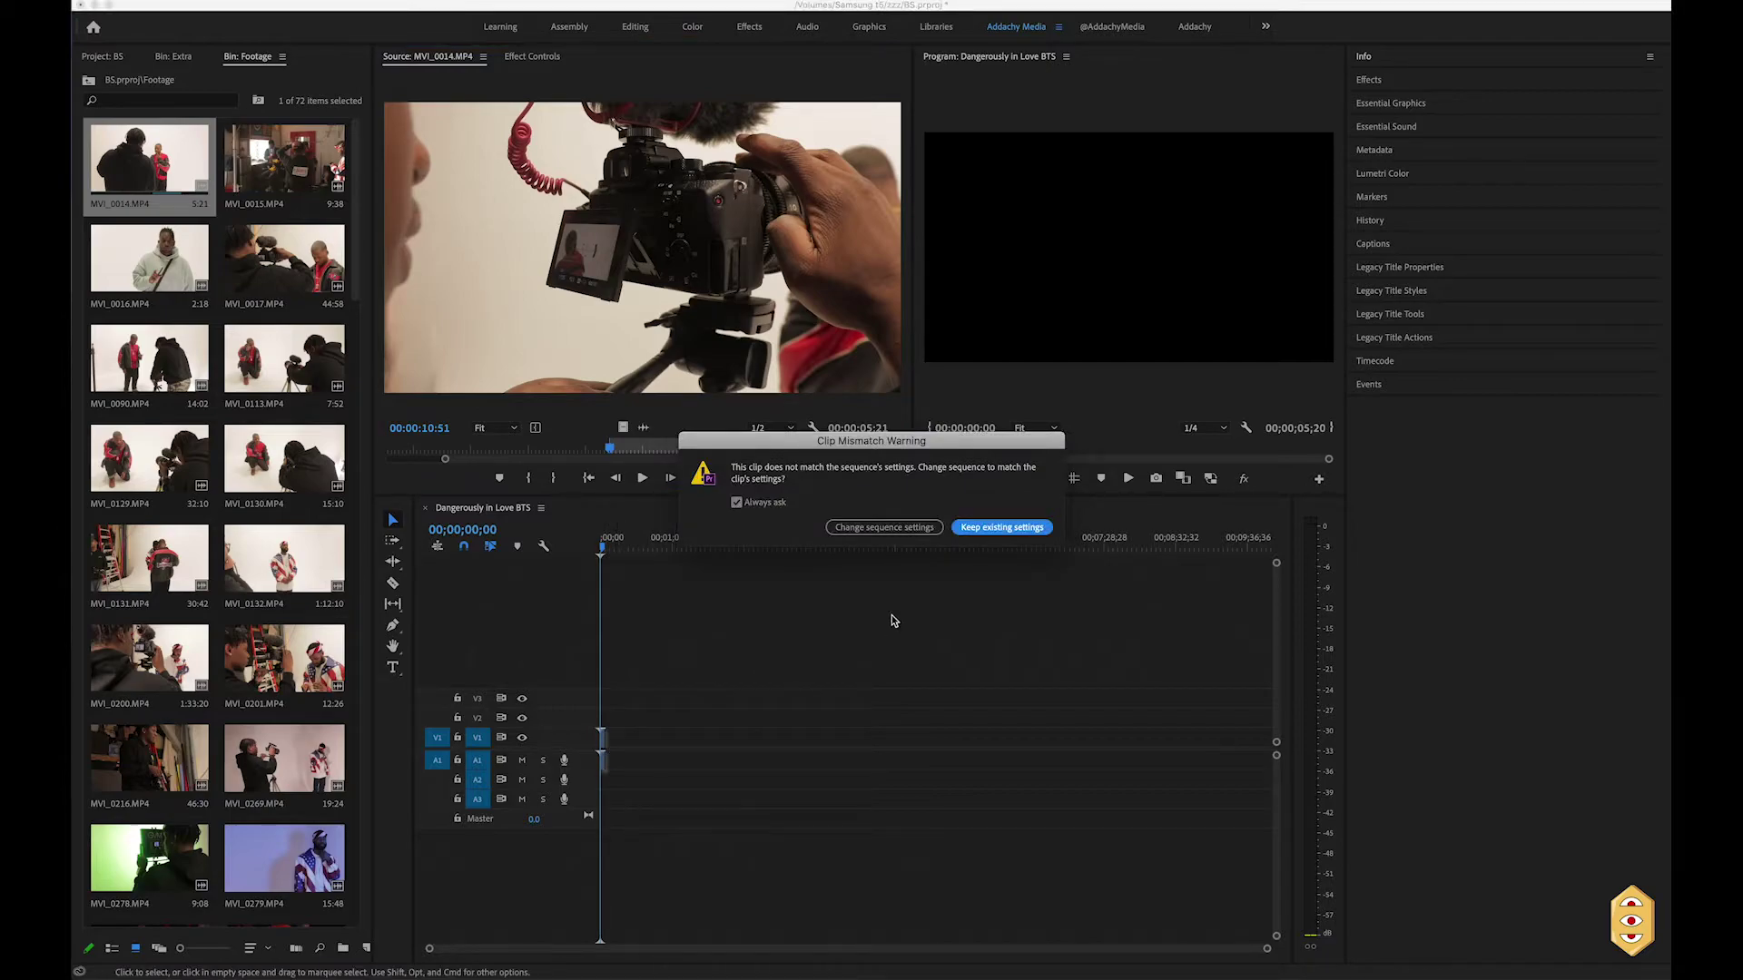
{"action": "left_click", "coordinate": [981, 533]}
Extend the MVI_0014.MP4 clip in the timeline so it runs from the sequence start to 00;00;16;56
{"action": "left_click_drag", "start_coordinate": [615, 741], "coordinate": [765, 712]}
{"action": "key", "text": "equal"}
{"action": "key", "text": "equal"}
{"action": "key", "text": "equal"}
{"action": "left_click_drag", "start_coordinate": [624, 736], "coordinate": [493, 729]}
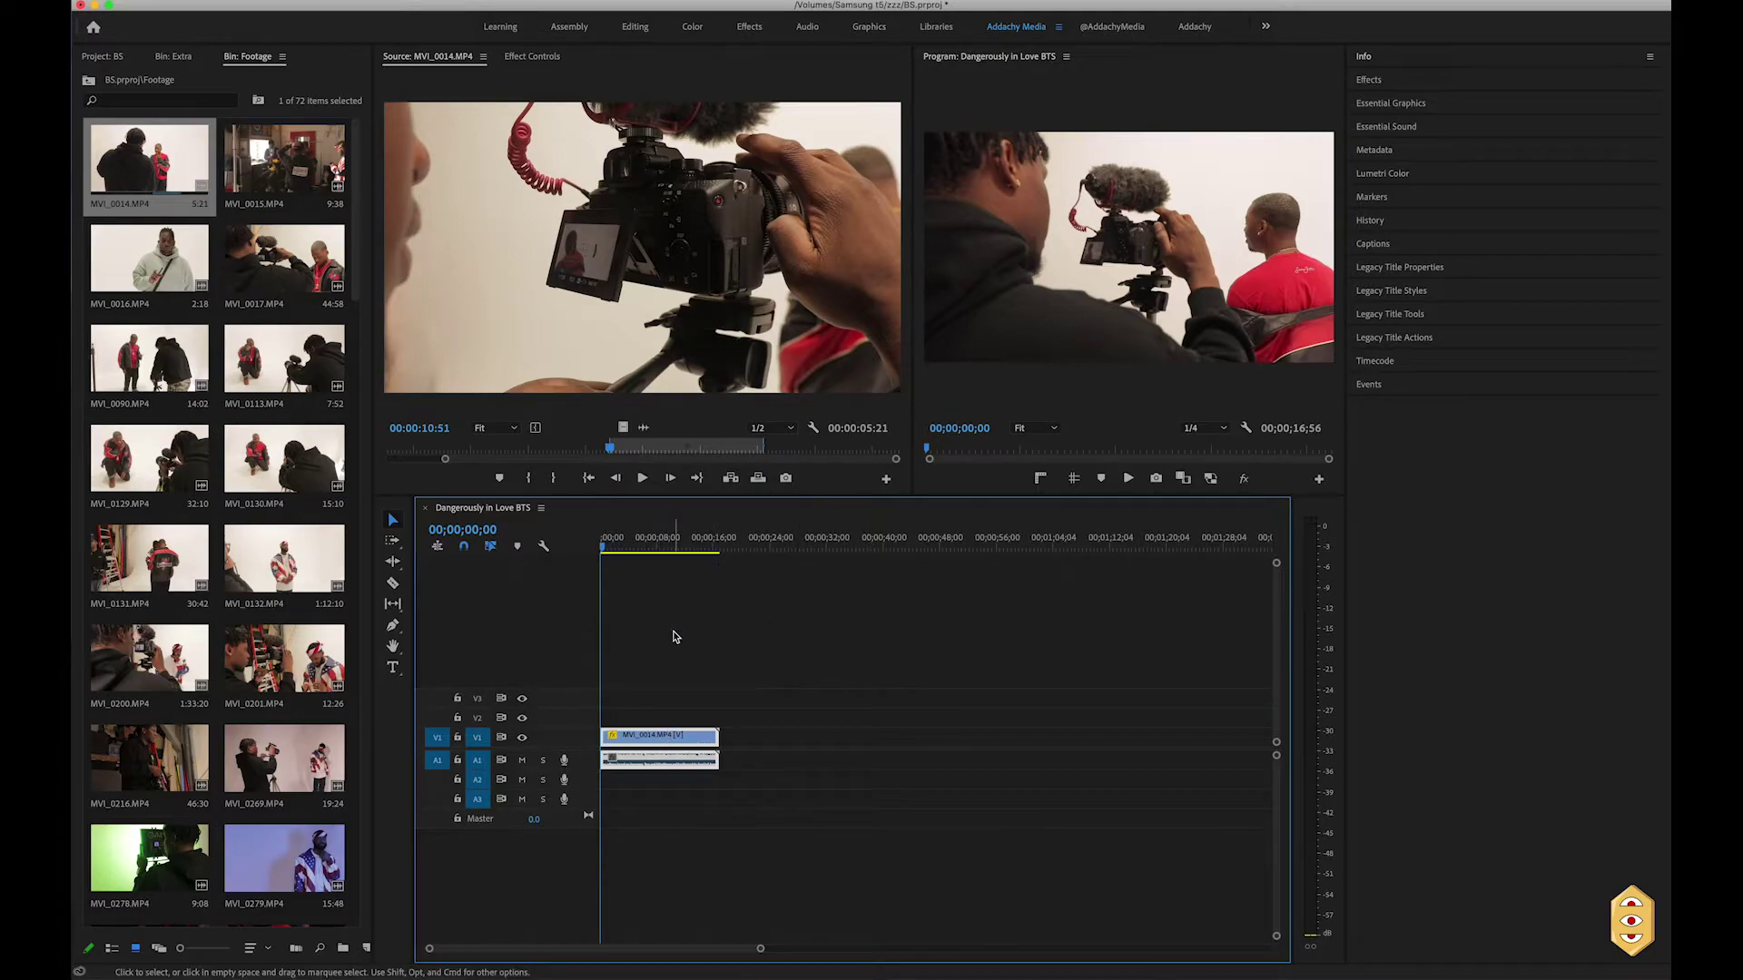
Add a two-line text title over the opening shot reading "DANGEROUSLY IN LOVE" and "BEHIND THE SCENES"
{"action": "key", "text": "t"}
{"action": "left_click", "coordinate": [1094, 255]}
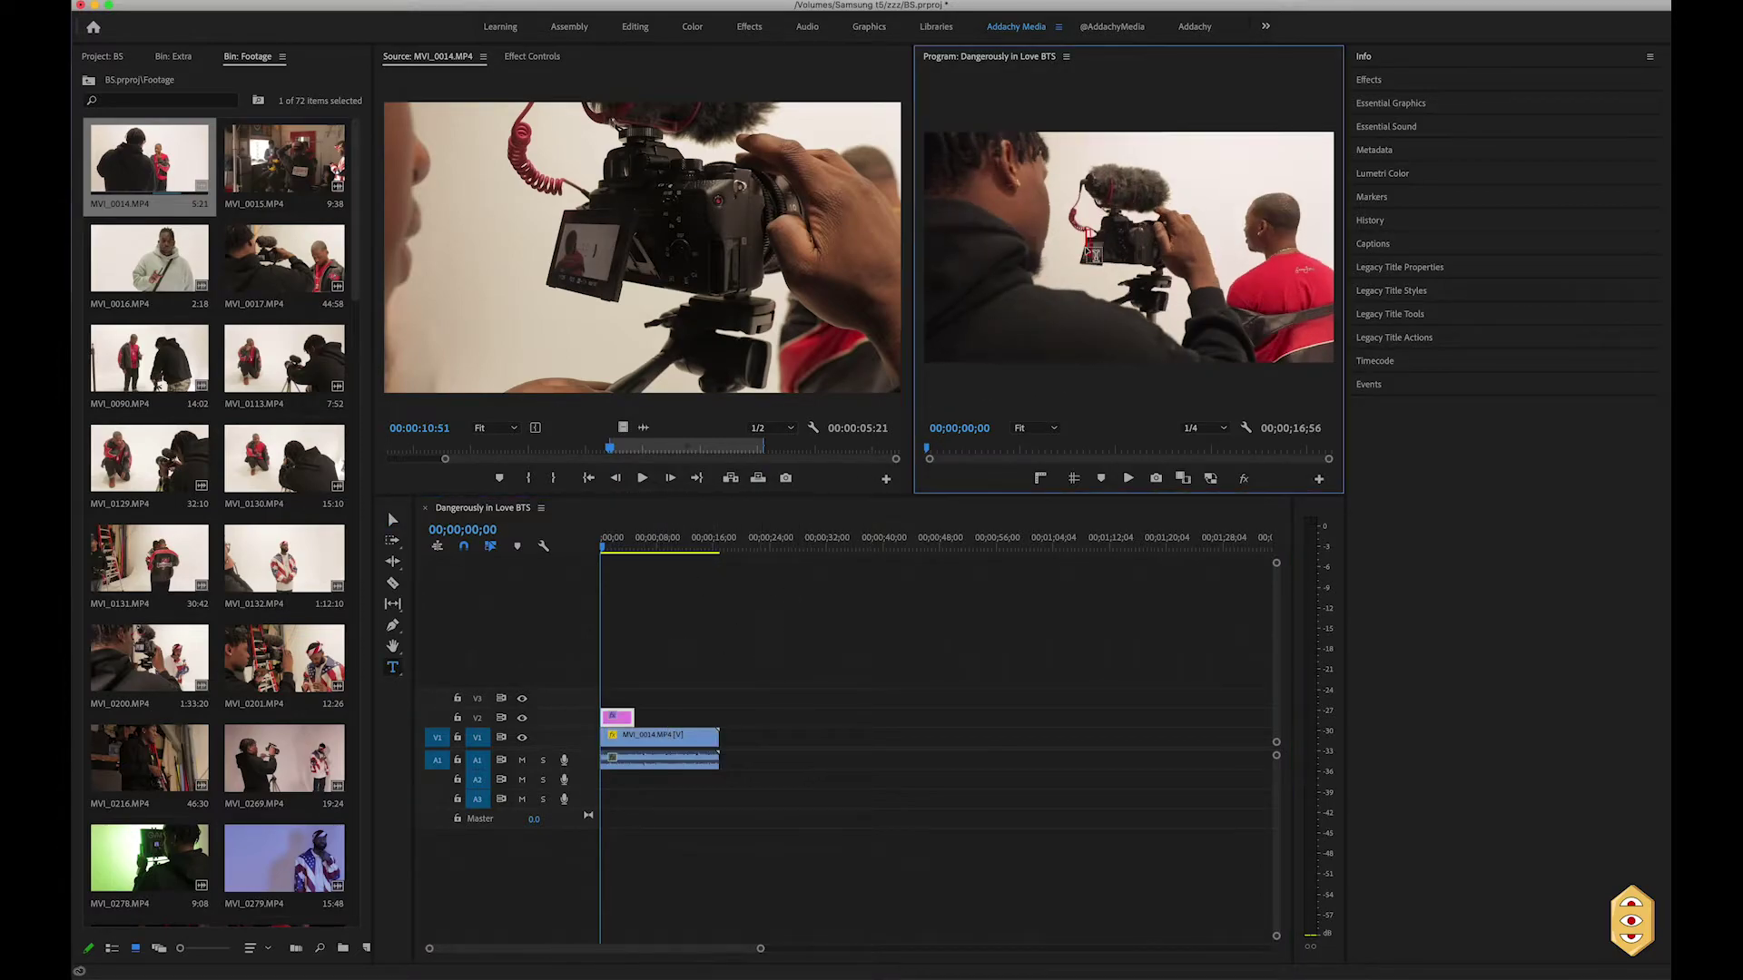
{"action": "type", "text": "DANGEROUS"}
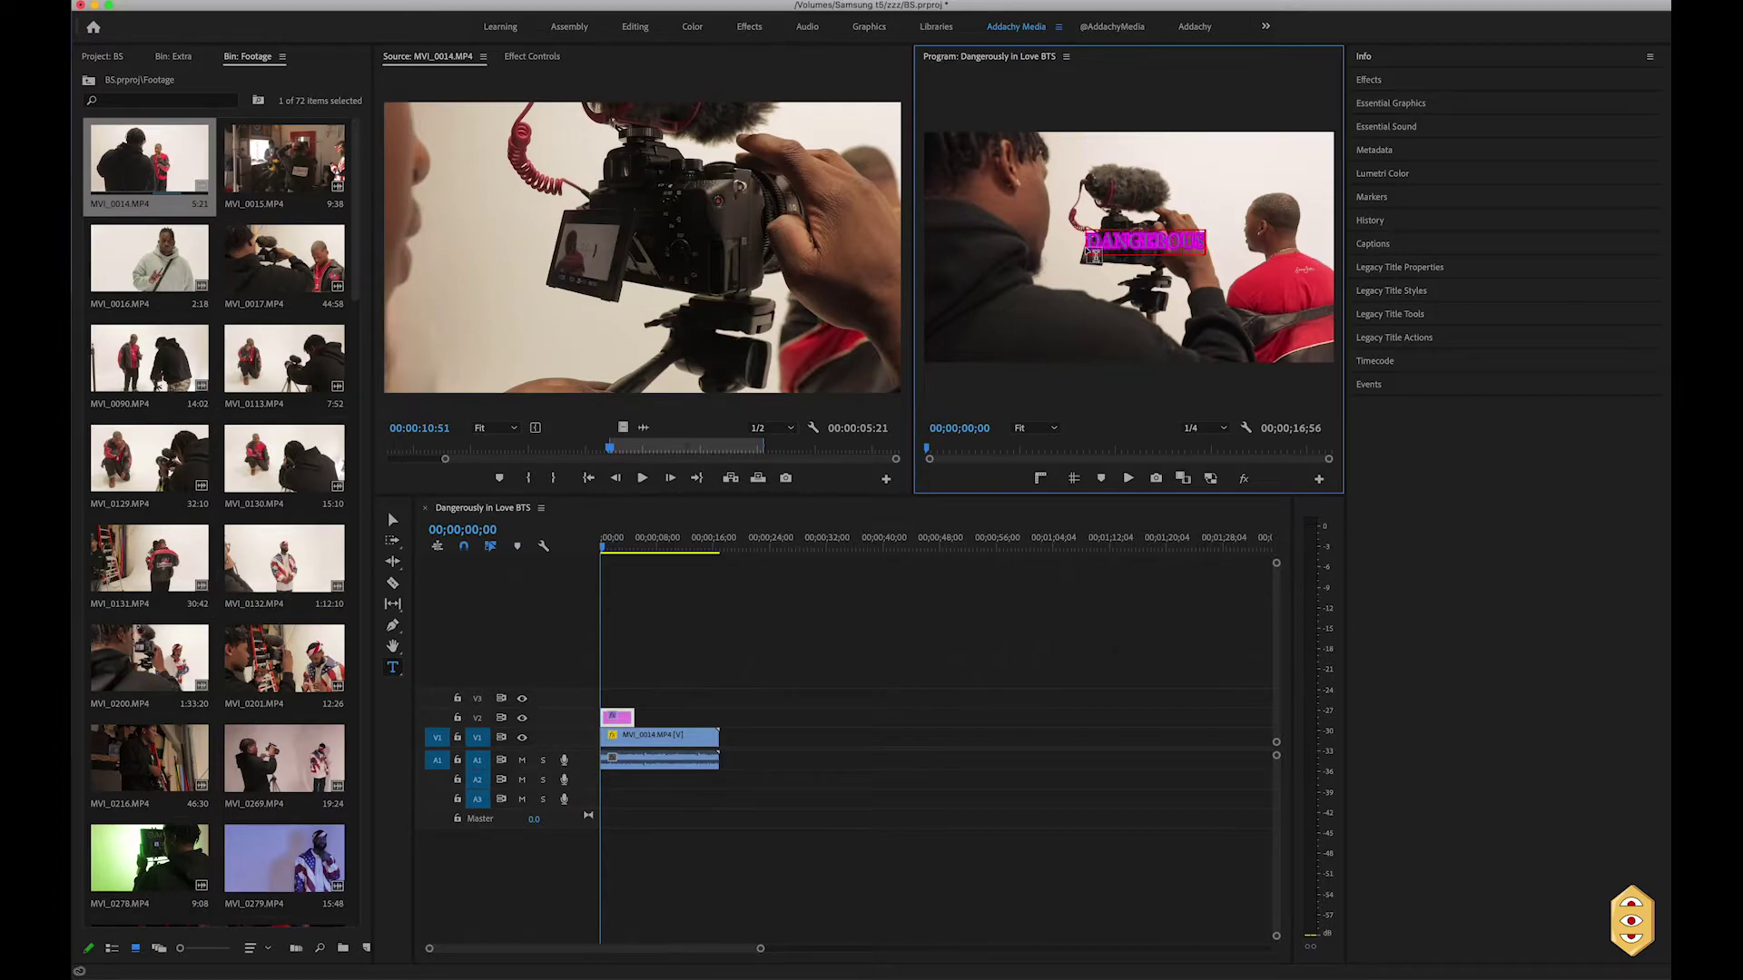
{"action": "type", "text": "LY IN LOVE"}
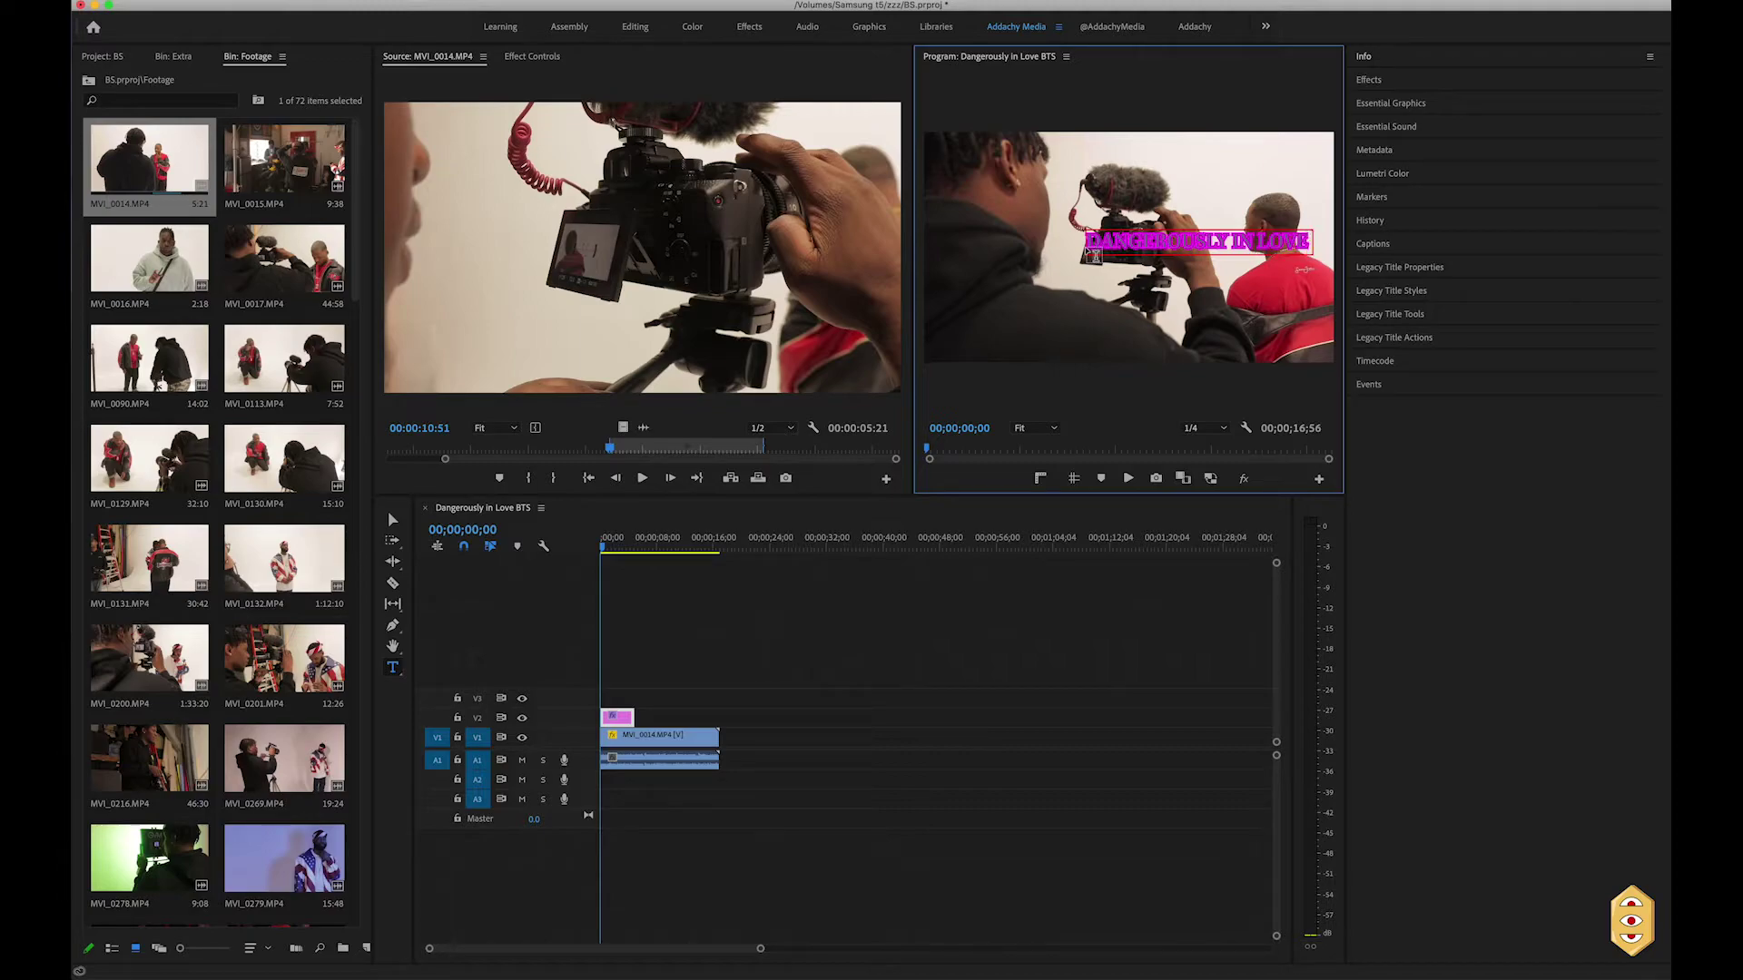
{"action": "key", "text": "Return"}
{"action": "type", "text": "BEHIND"}
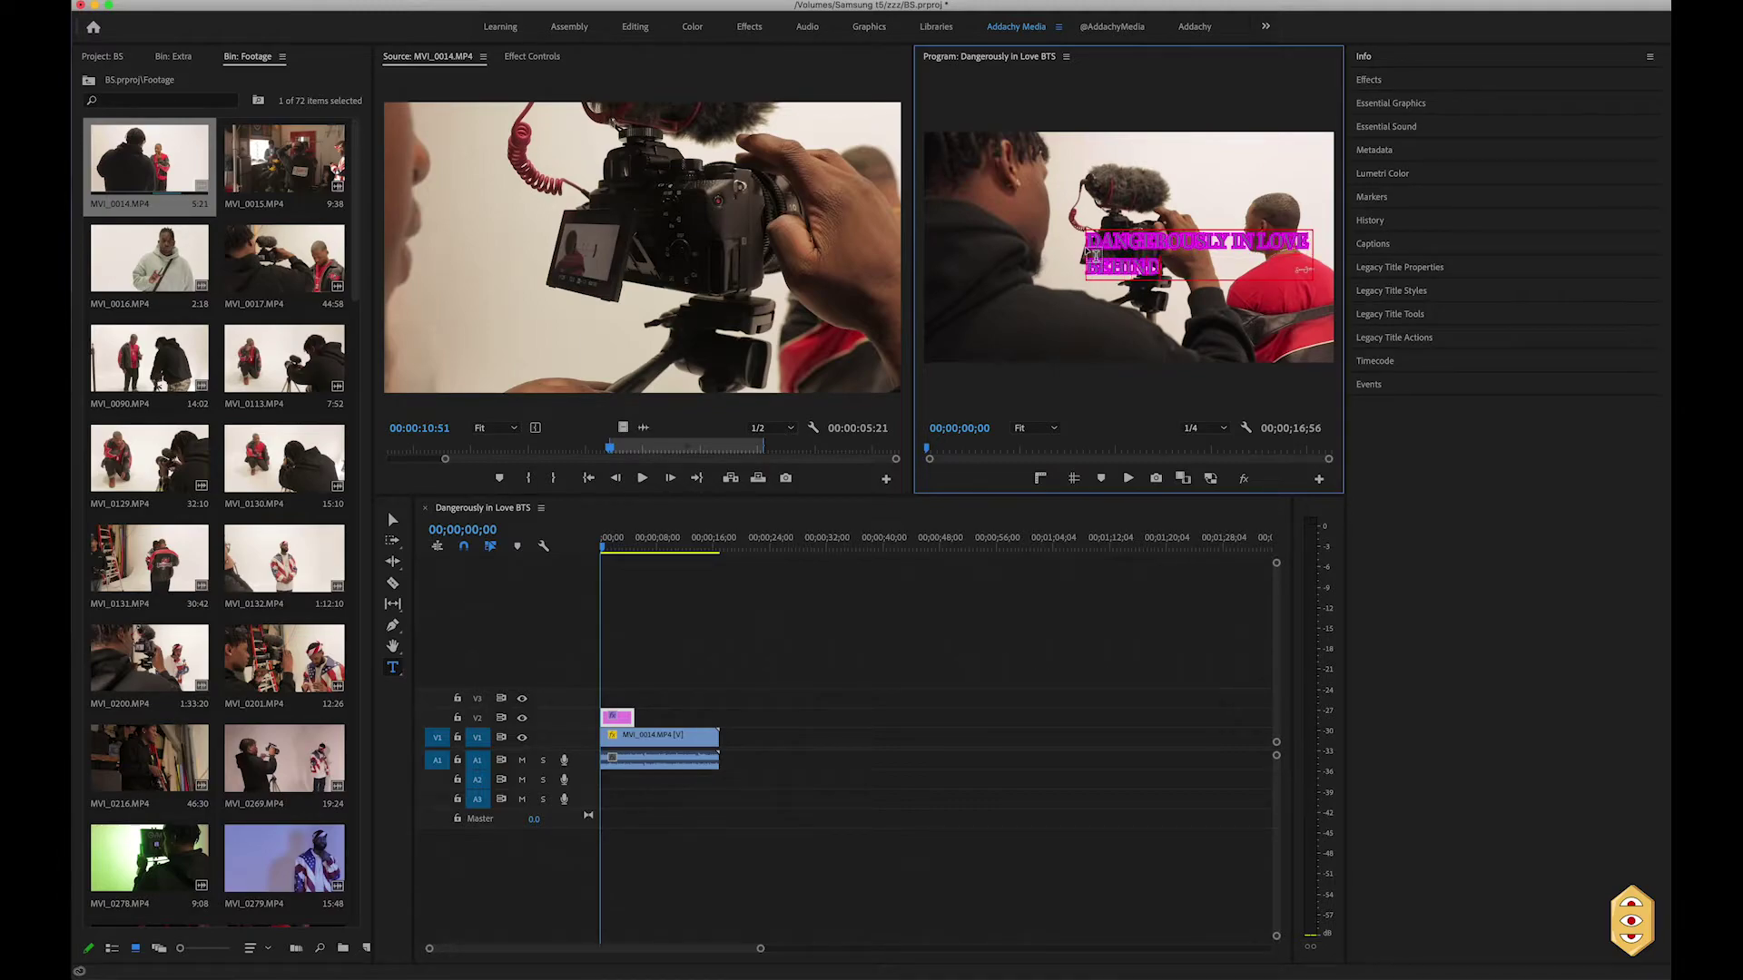
{"action": "type", "text": " THE SCENES"}
{"action": "key", "text": "Escape"}
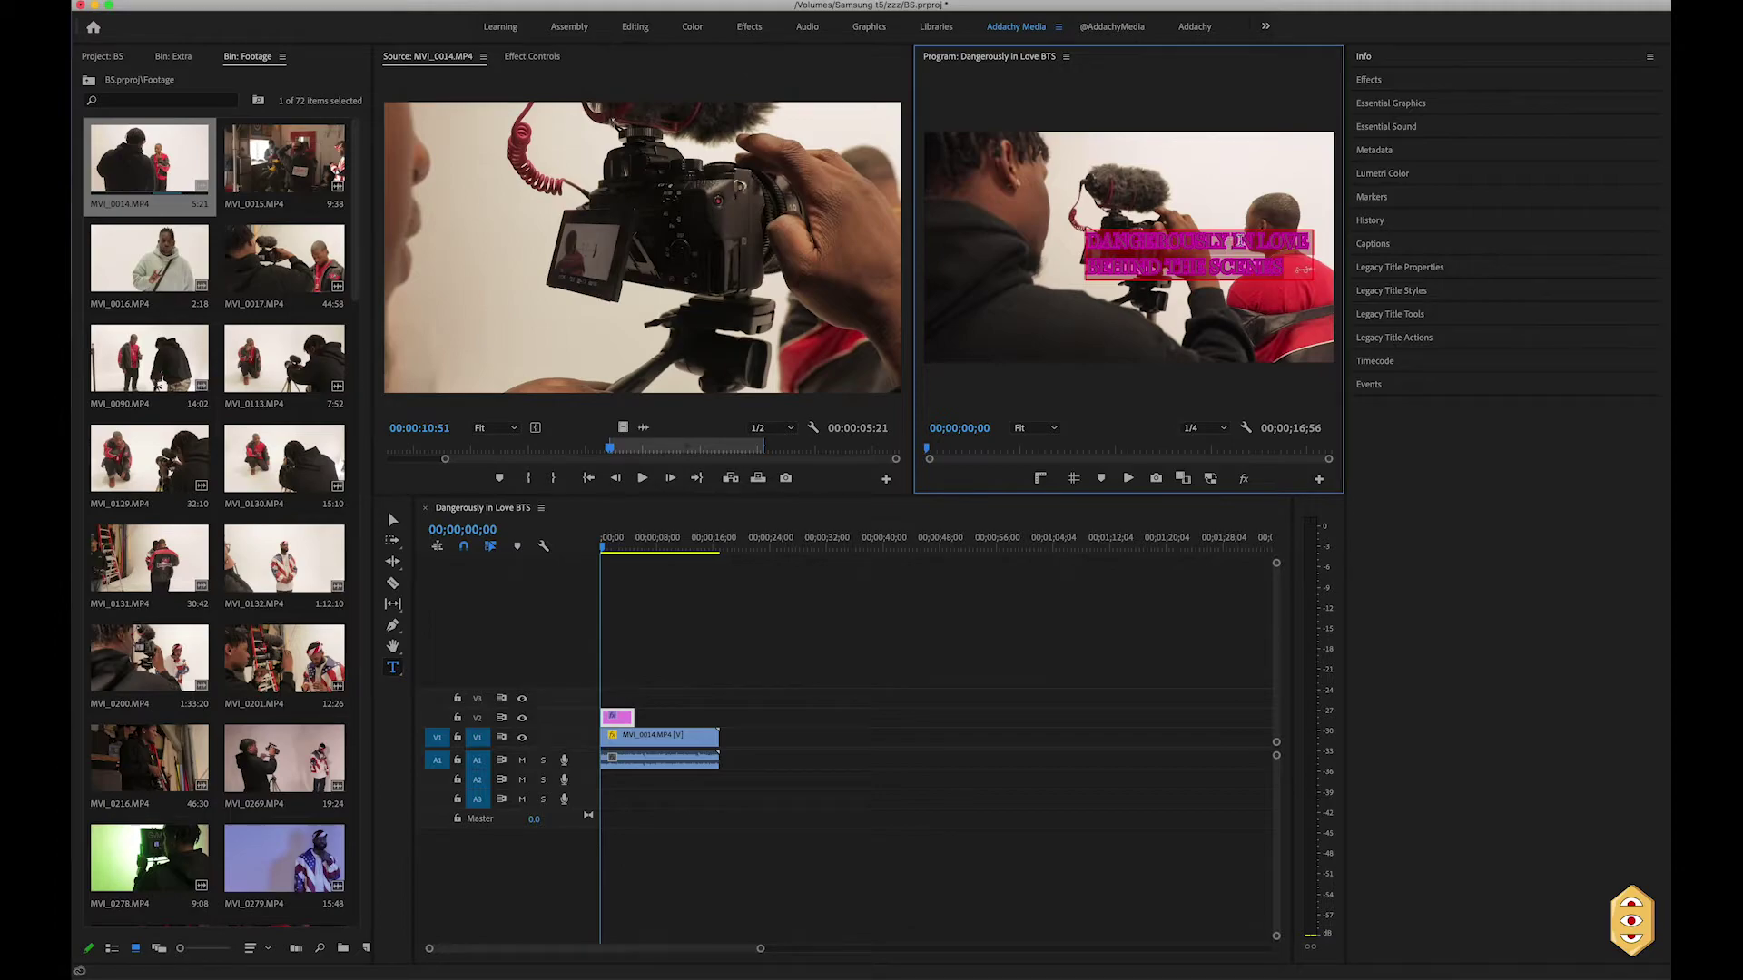
Open the Essential Graphics editing settings for the title
{"action": "left_click", "coordinate": [1403, 102]}
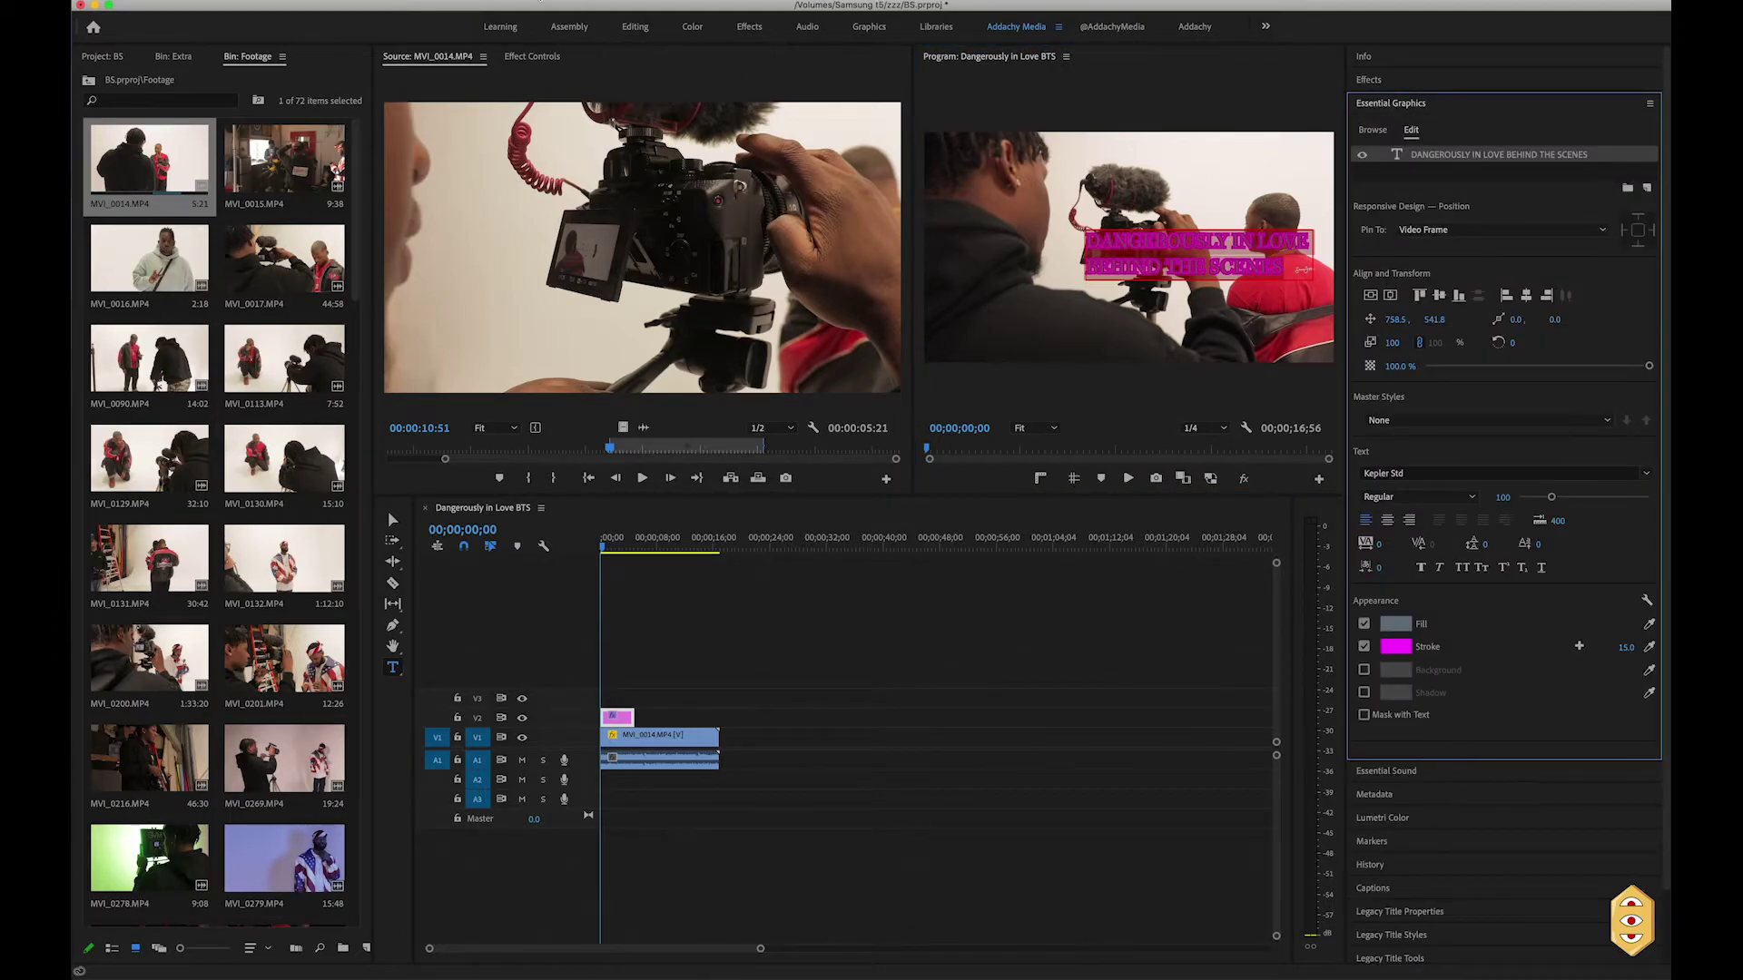
{"action": "left_click", "coordinate": [539, 3]}
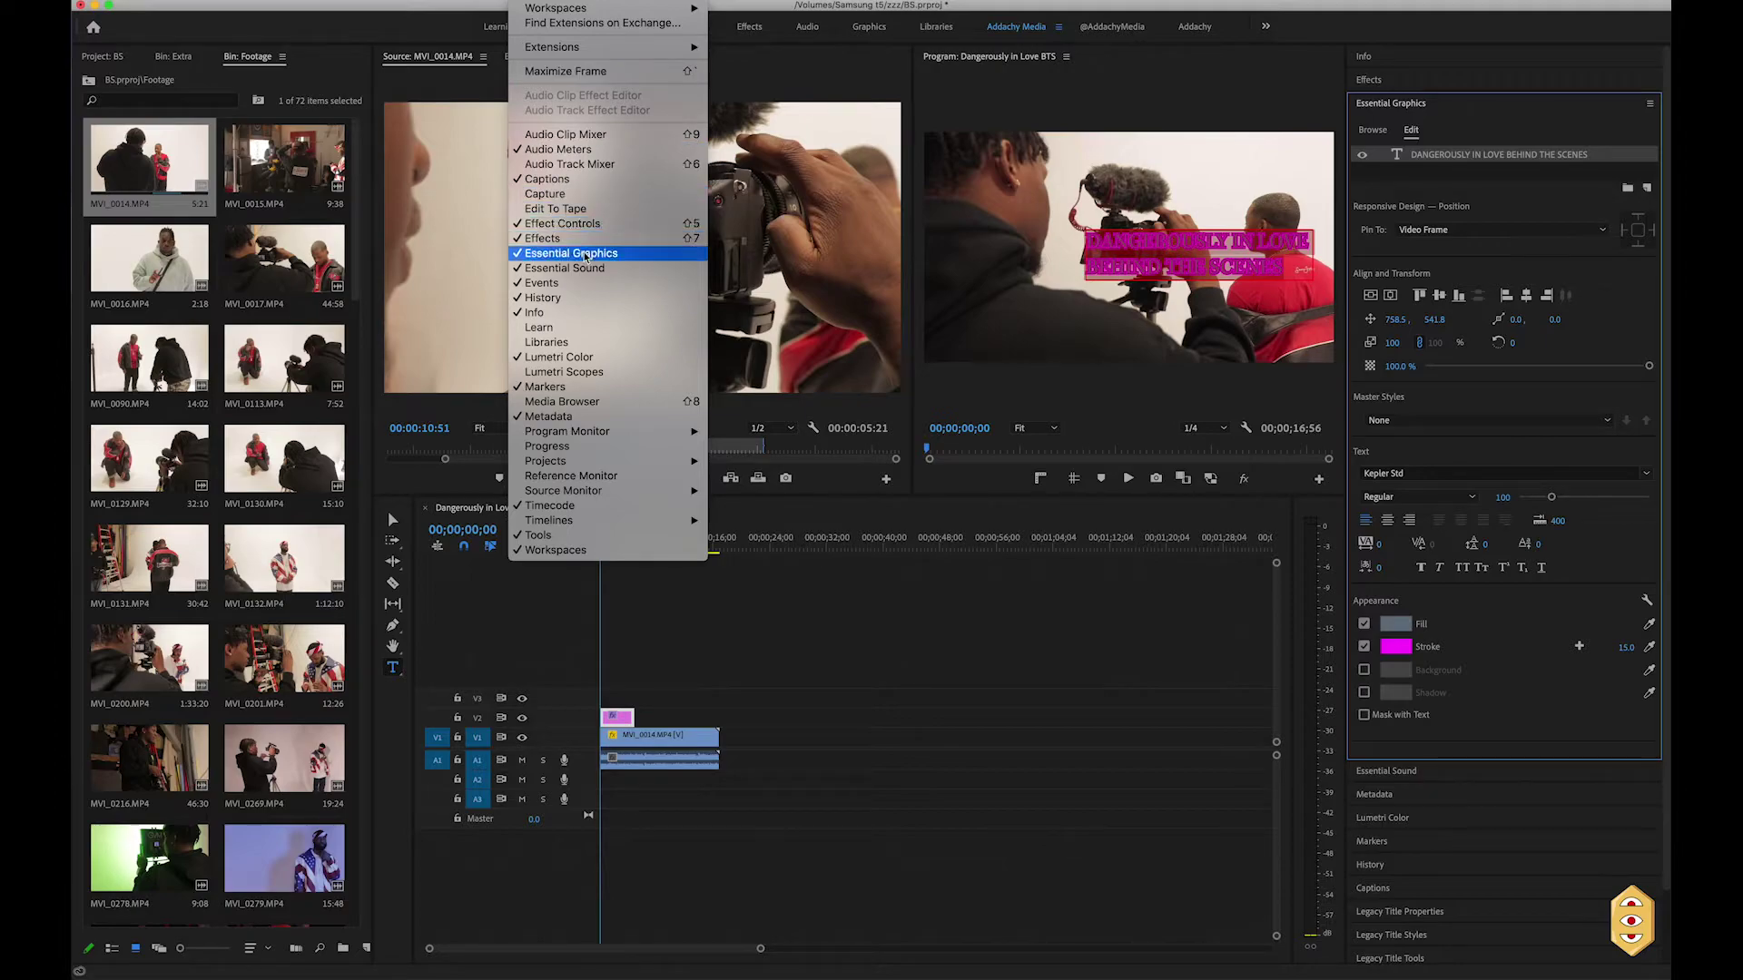
{"action": "left_click", "coordinate": [1406, 98]}
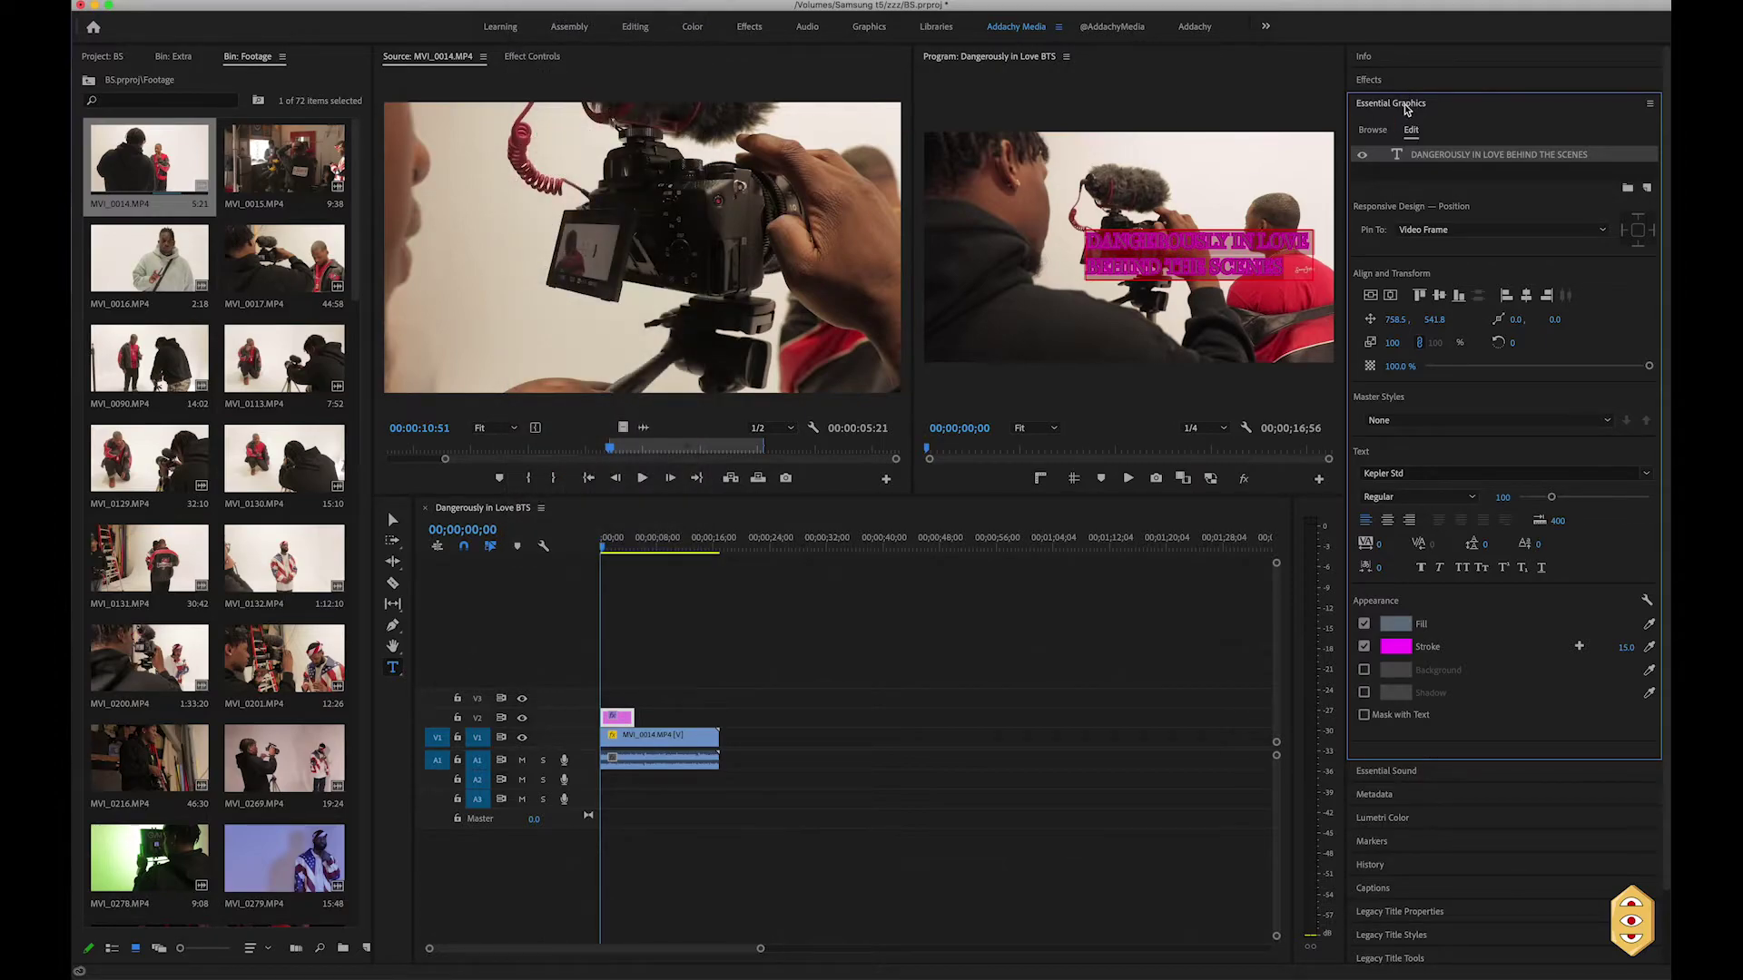
Try docking the Essential Graphics panel beside the Source monitor, and return it to its original panel stack
{"action": "left_click_drag", "start_coordinate": [1406, 107], "coordinate": [1240, 209]}
{"action": "left_click_drag", "start_coordinate": [993, 396], "coordinate": [905, 421]}
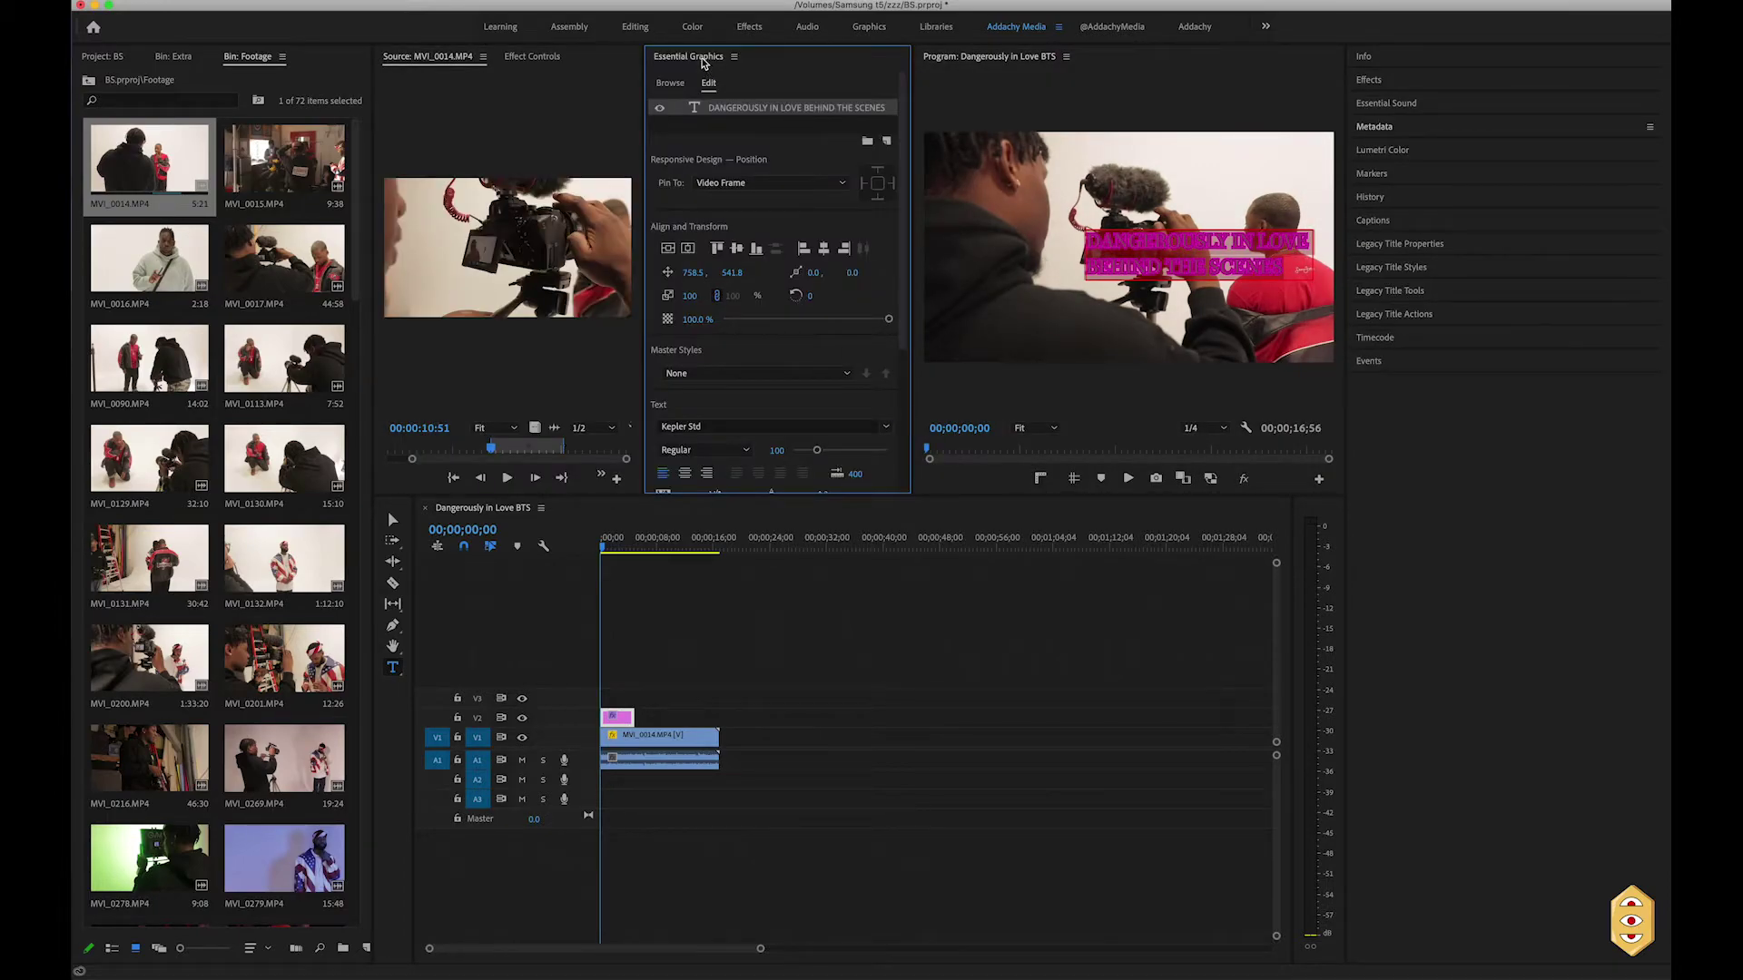
{"action": "left_click_drag", "start_coordinate": [704, 61], "coordinate": [1106, 168]}
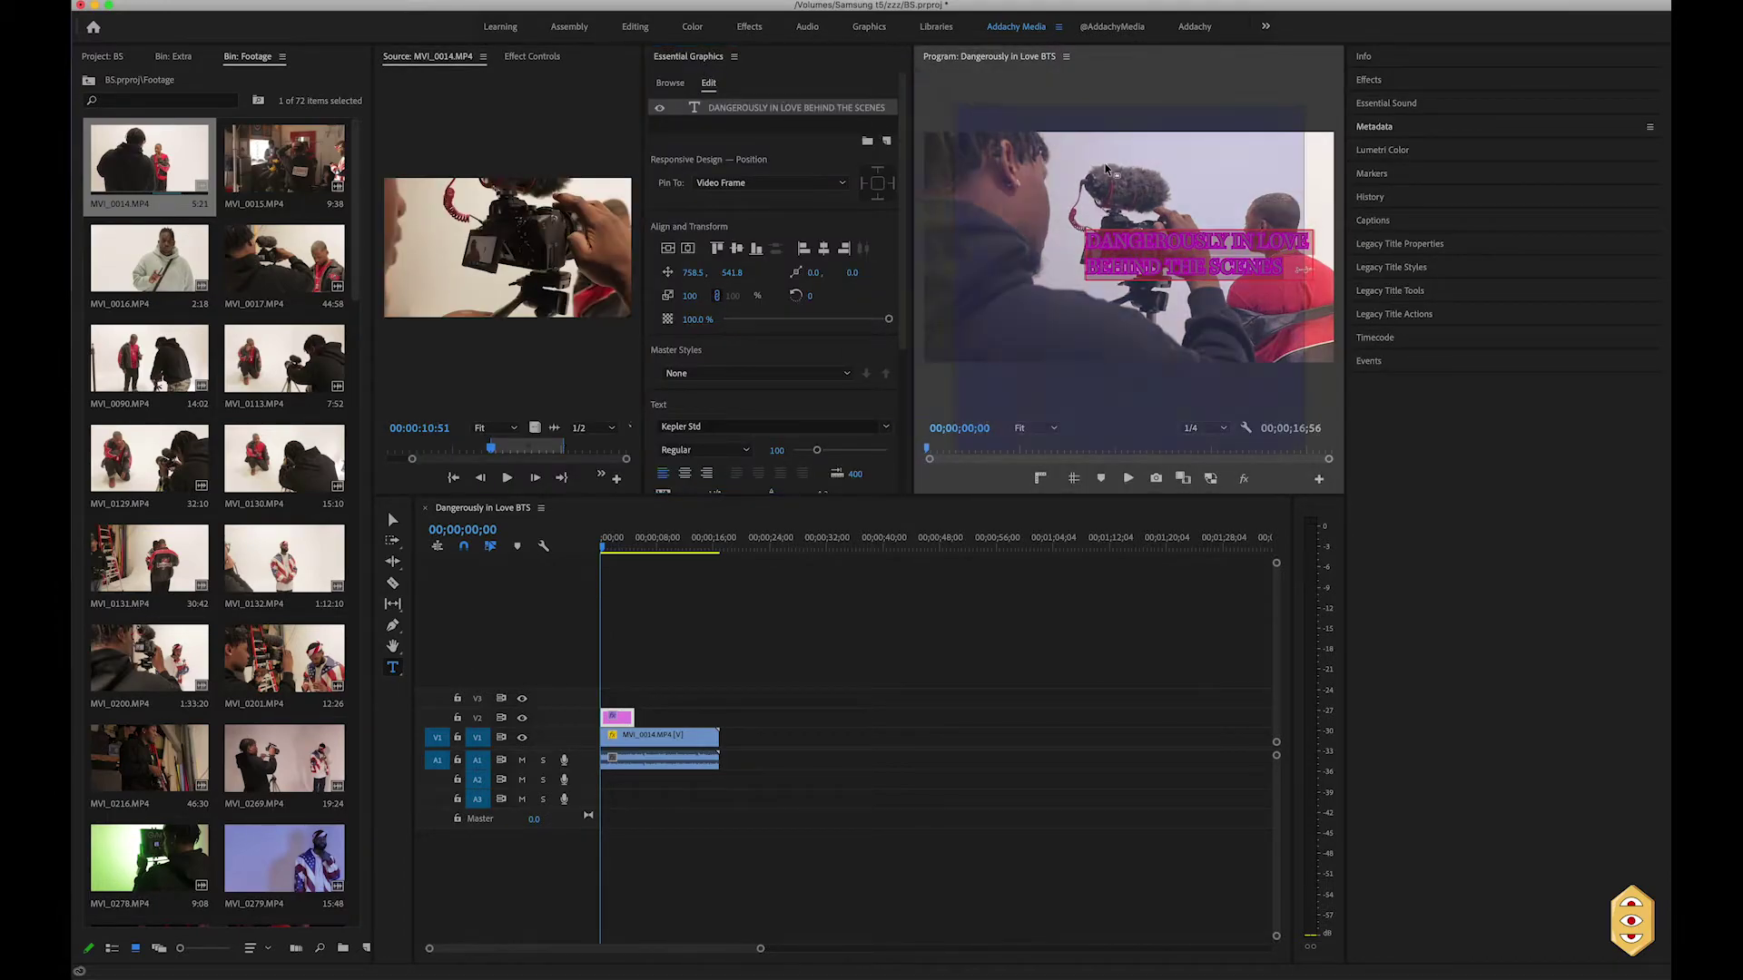
{"action": "left_click_drag", "start_coordinate": [1296, 261], "coordinate": [1463, 254]}
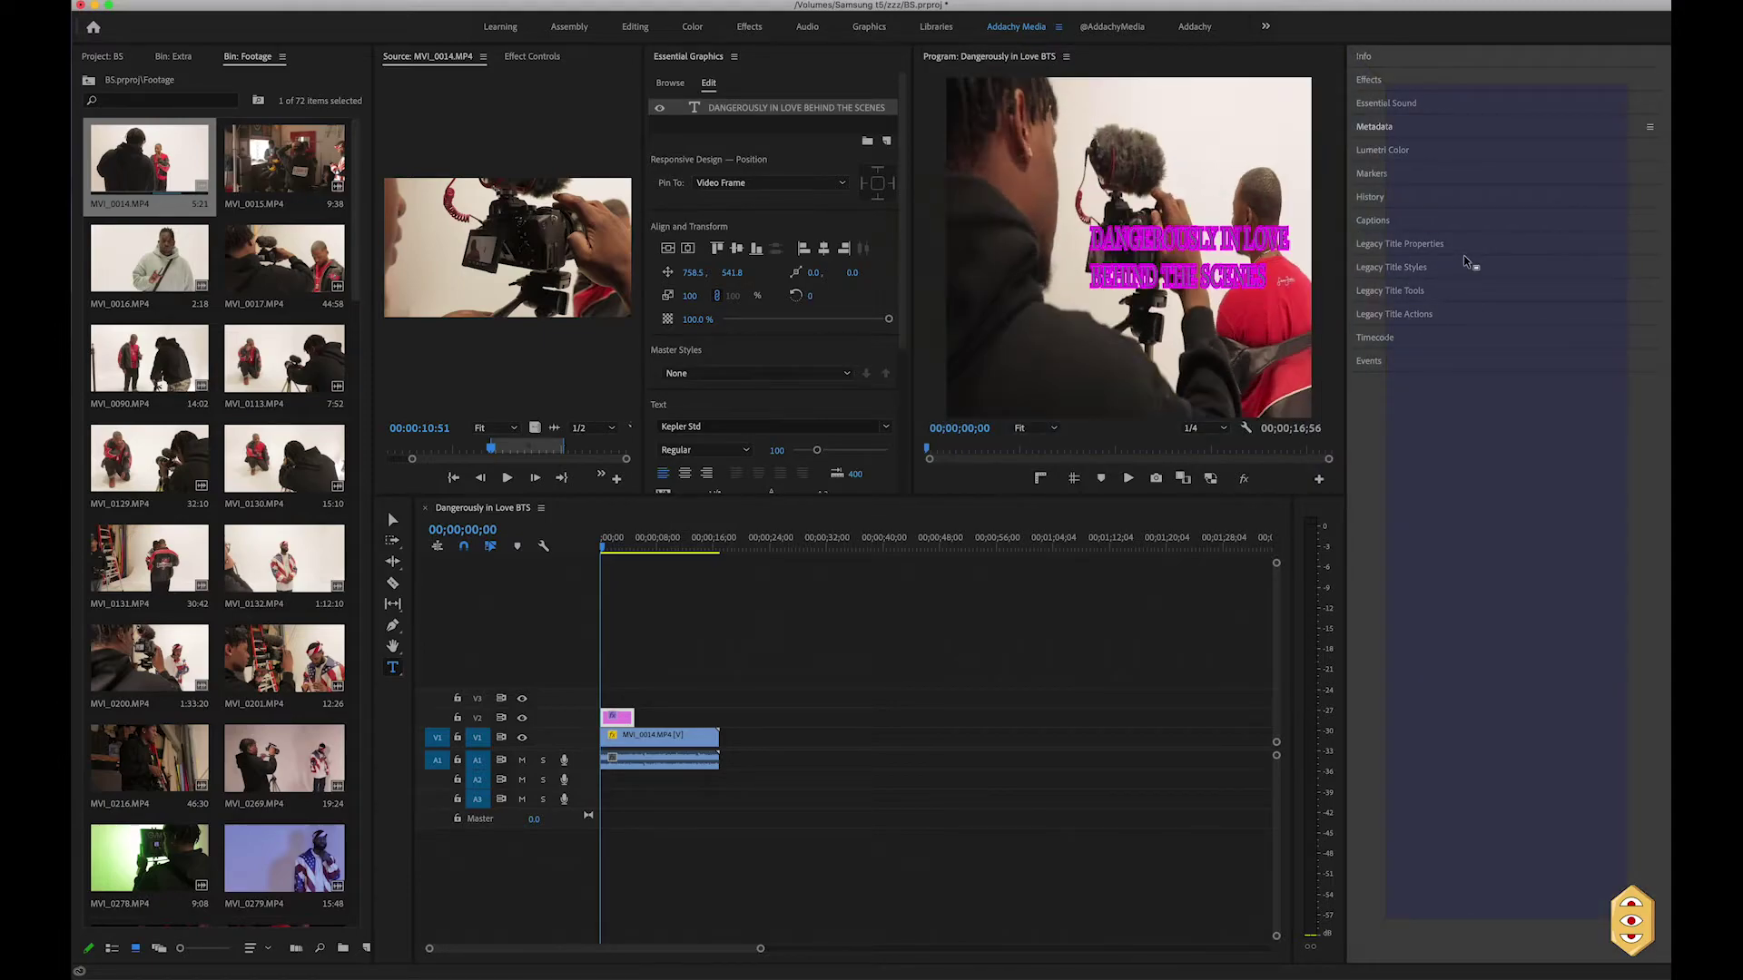
{"action": "left_click_drag", "start_coordinate": [1391, 388], "coordinate": [1393, 109]}
{"action": "left_click", "coordinate": [1393, 107]}
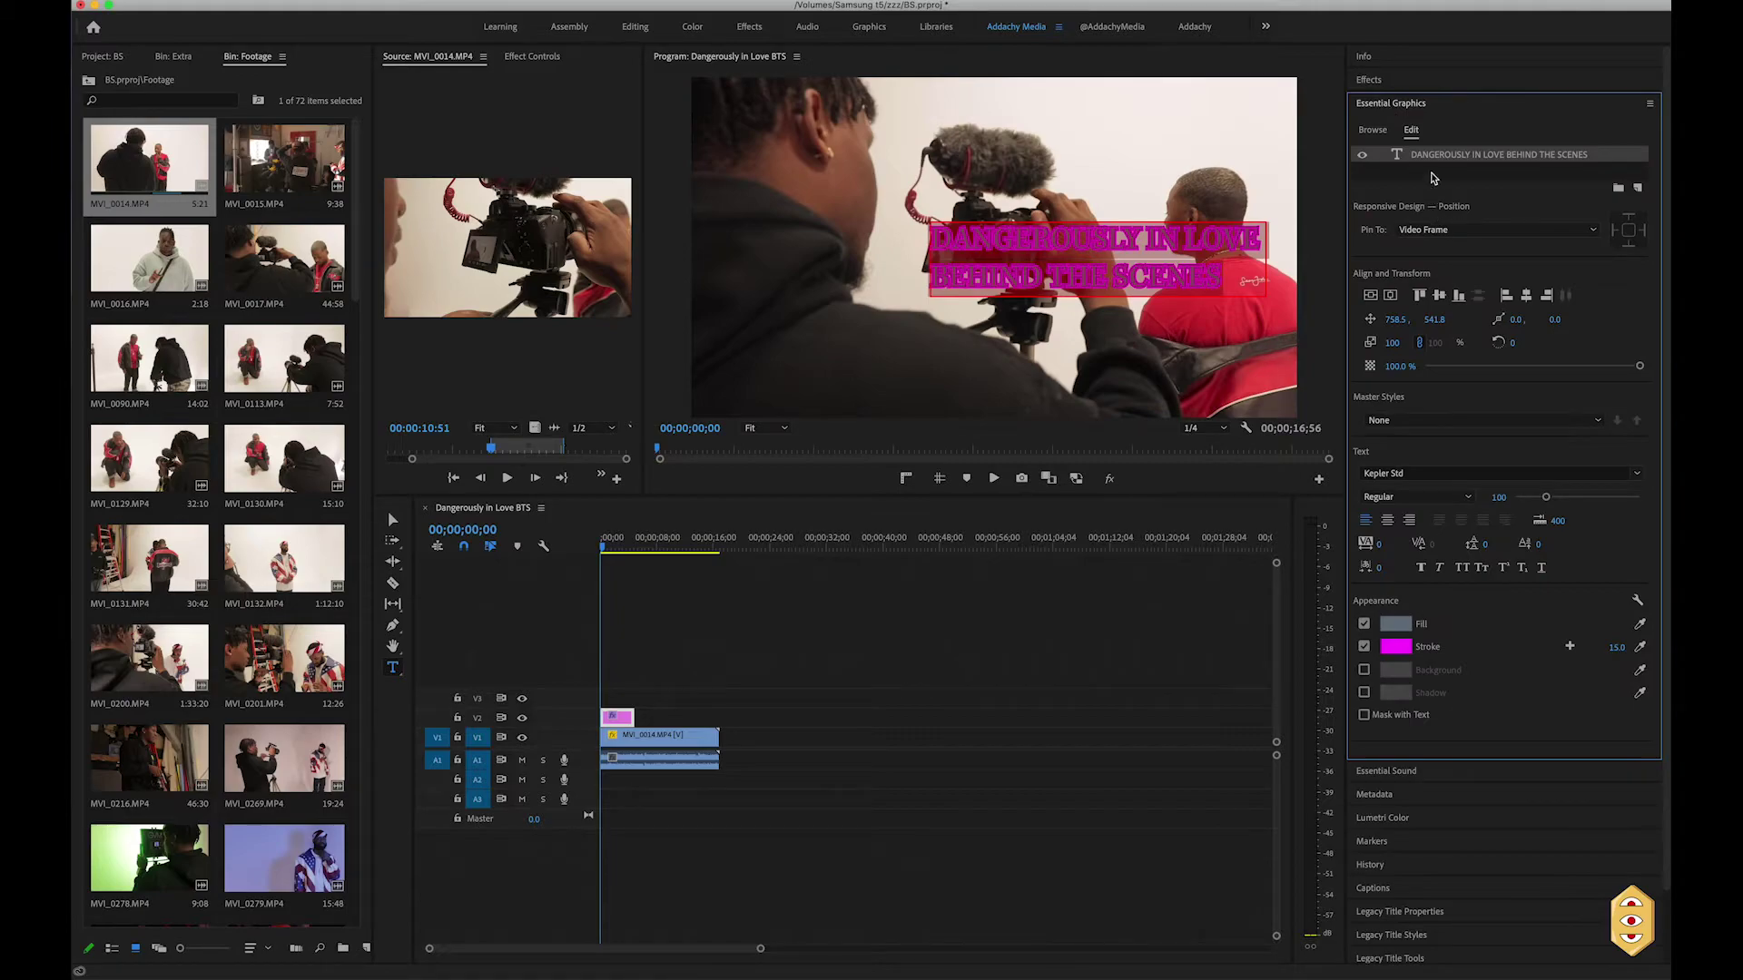
Set the title's font to Intro
{"action": "left_click", "coordinate": [1431, 472]}
{"action": "type", "text": "intr"}
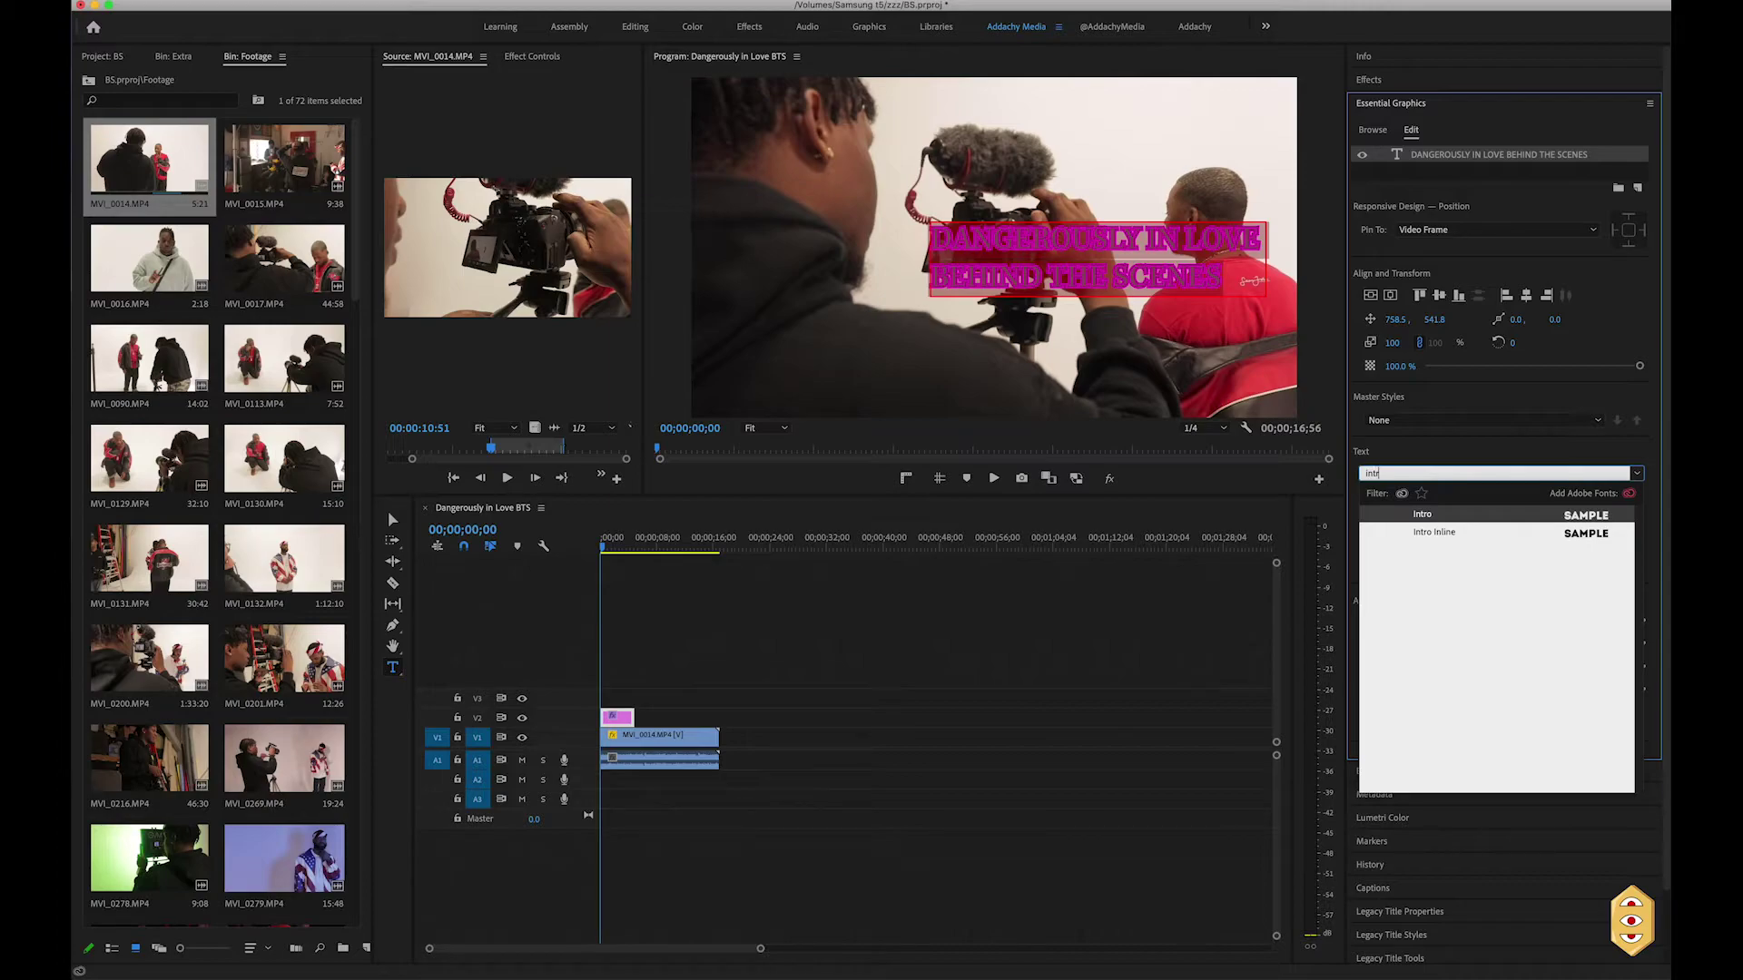
{"action": "key", "text": "Return"}
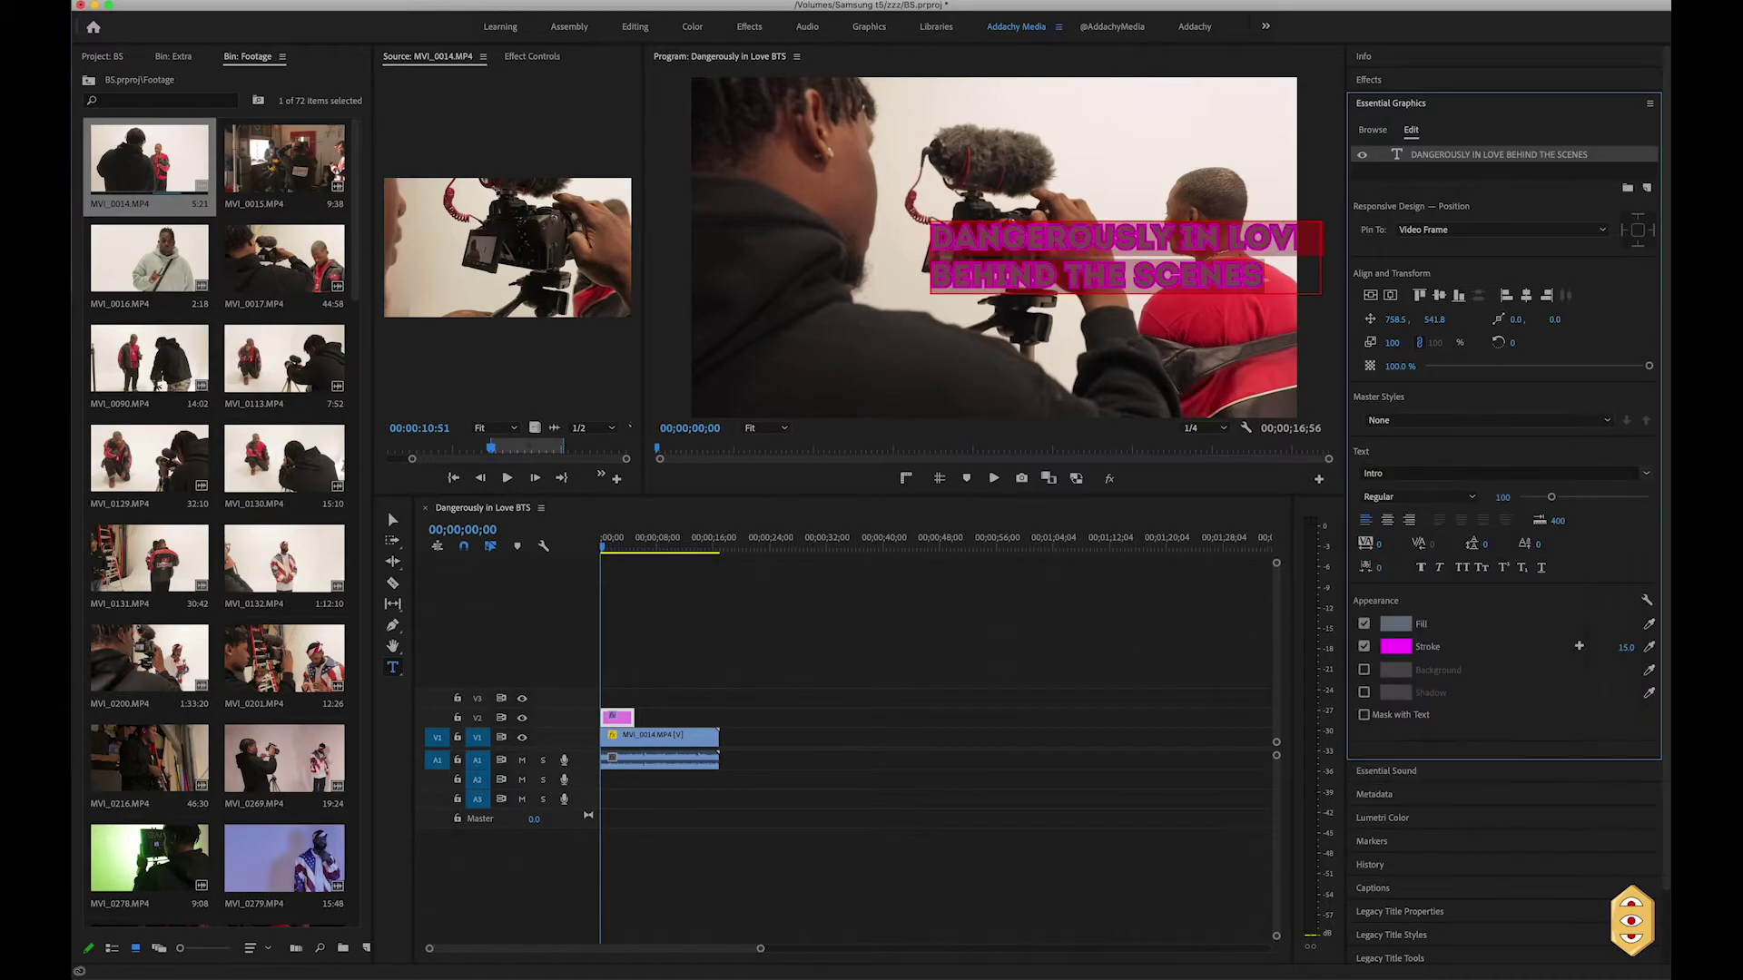
Set the title's fill color to black and turn off its stroke
{"action": "left_click", "coordinate": [1395, 626]}
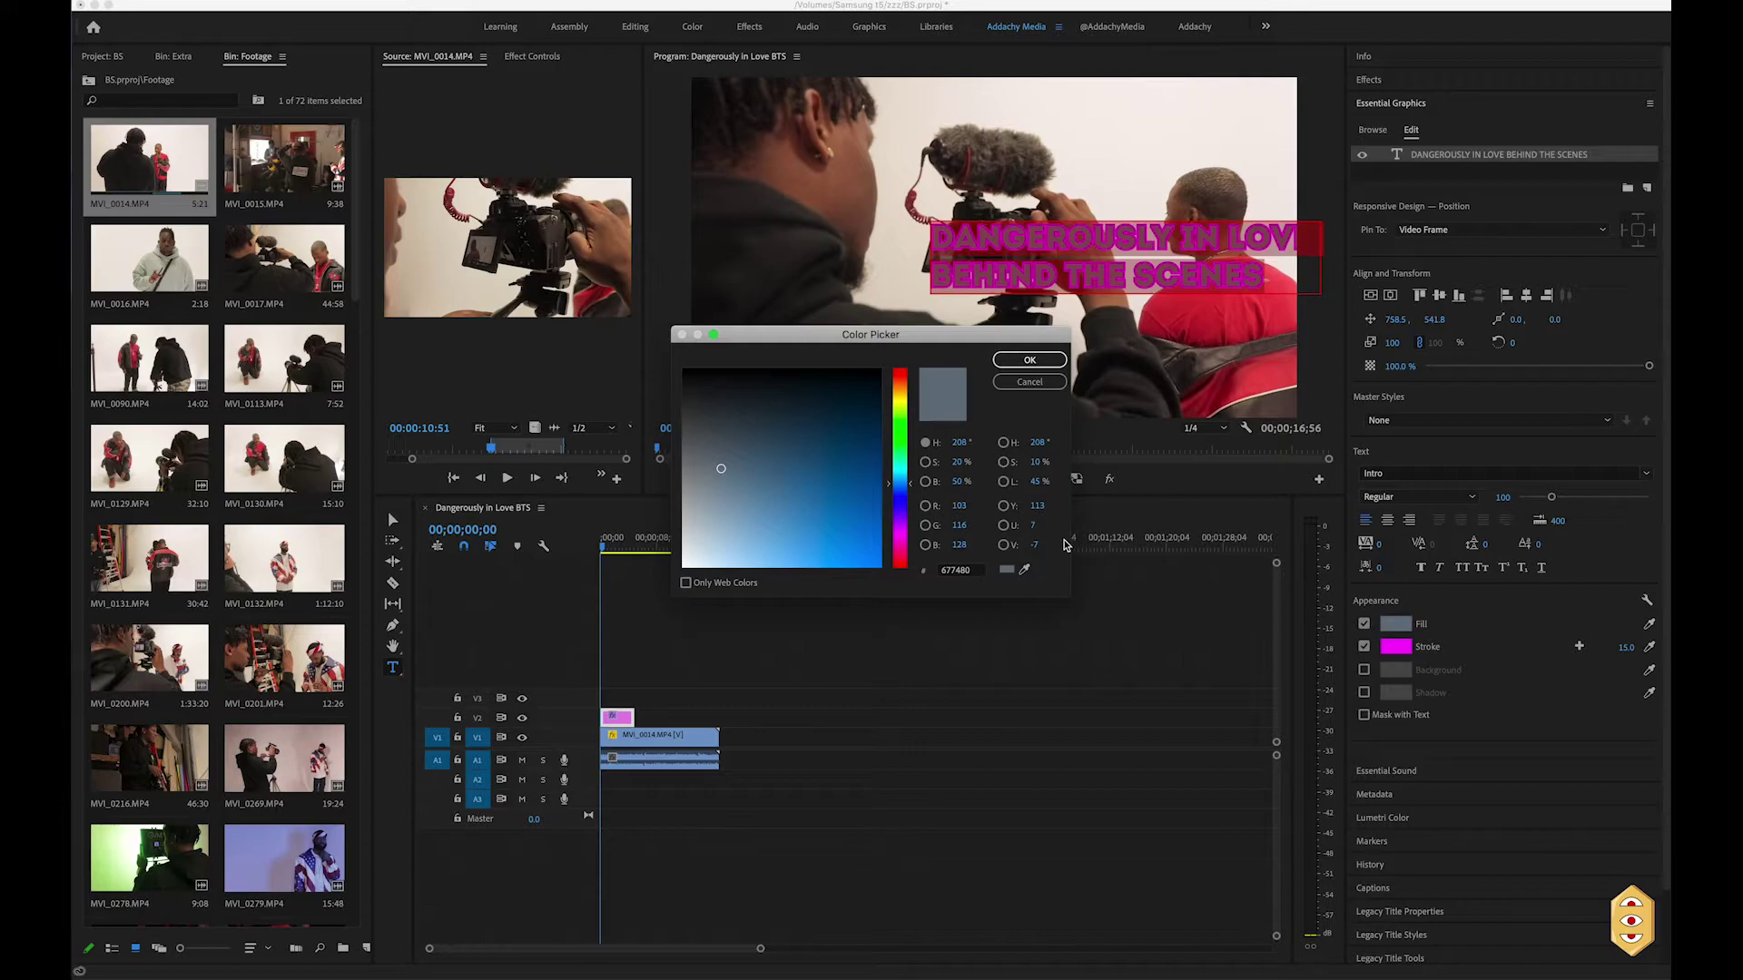
{"action": "left_click_drag", "start_coordinate": [726, 470], "coordinate": [943, 352]}
{"action": "left_click", "coordinate": [1030, 359]}
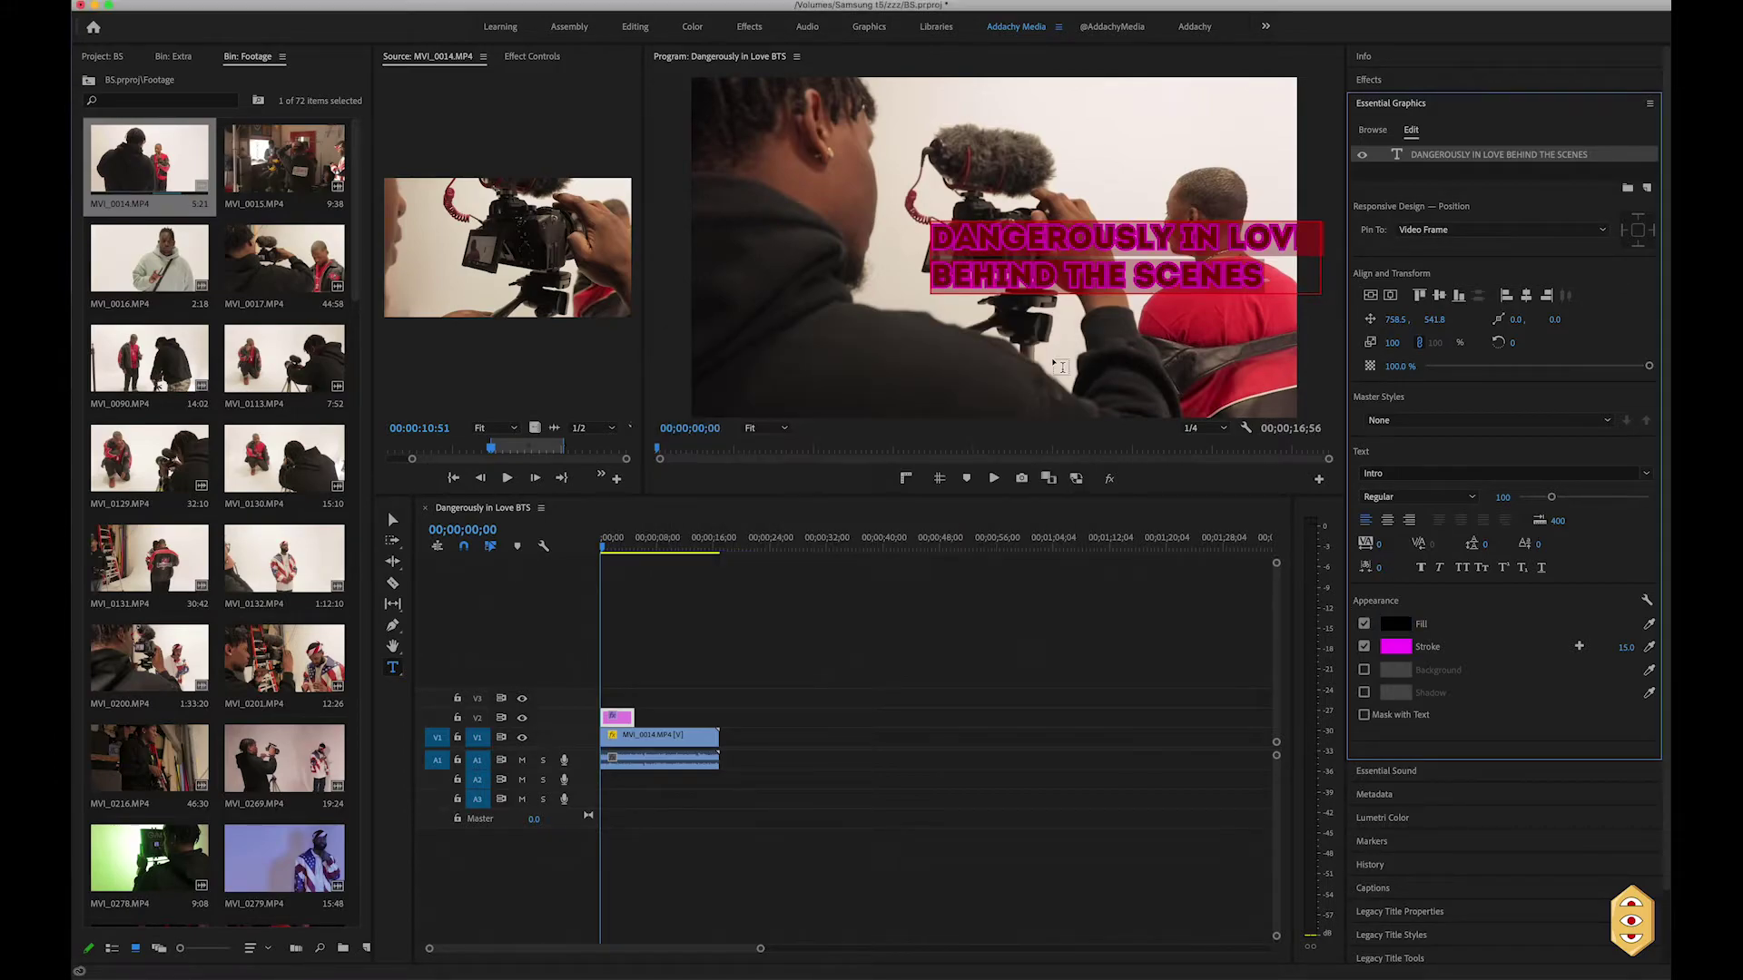
{"action": "left_click", "coordinate": [1364, 646]}
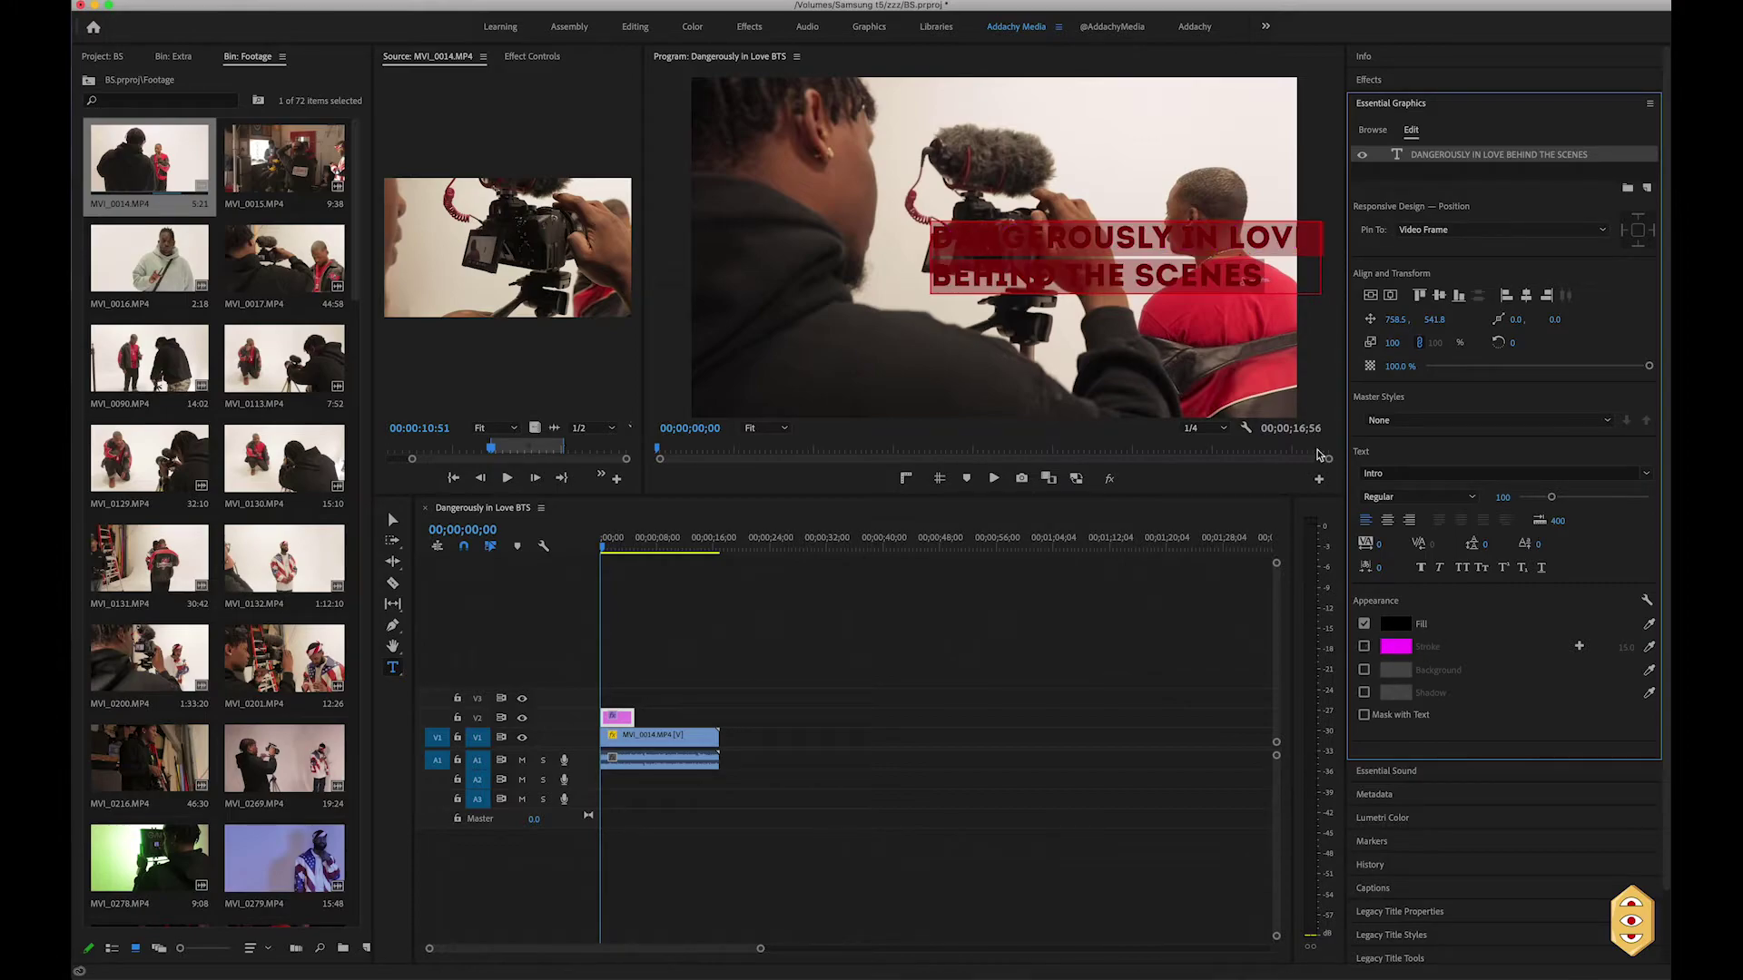
Center the title horizontally and vertically in the video frame
{"action": "left_click", "coordinate": [1391, 297]}
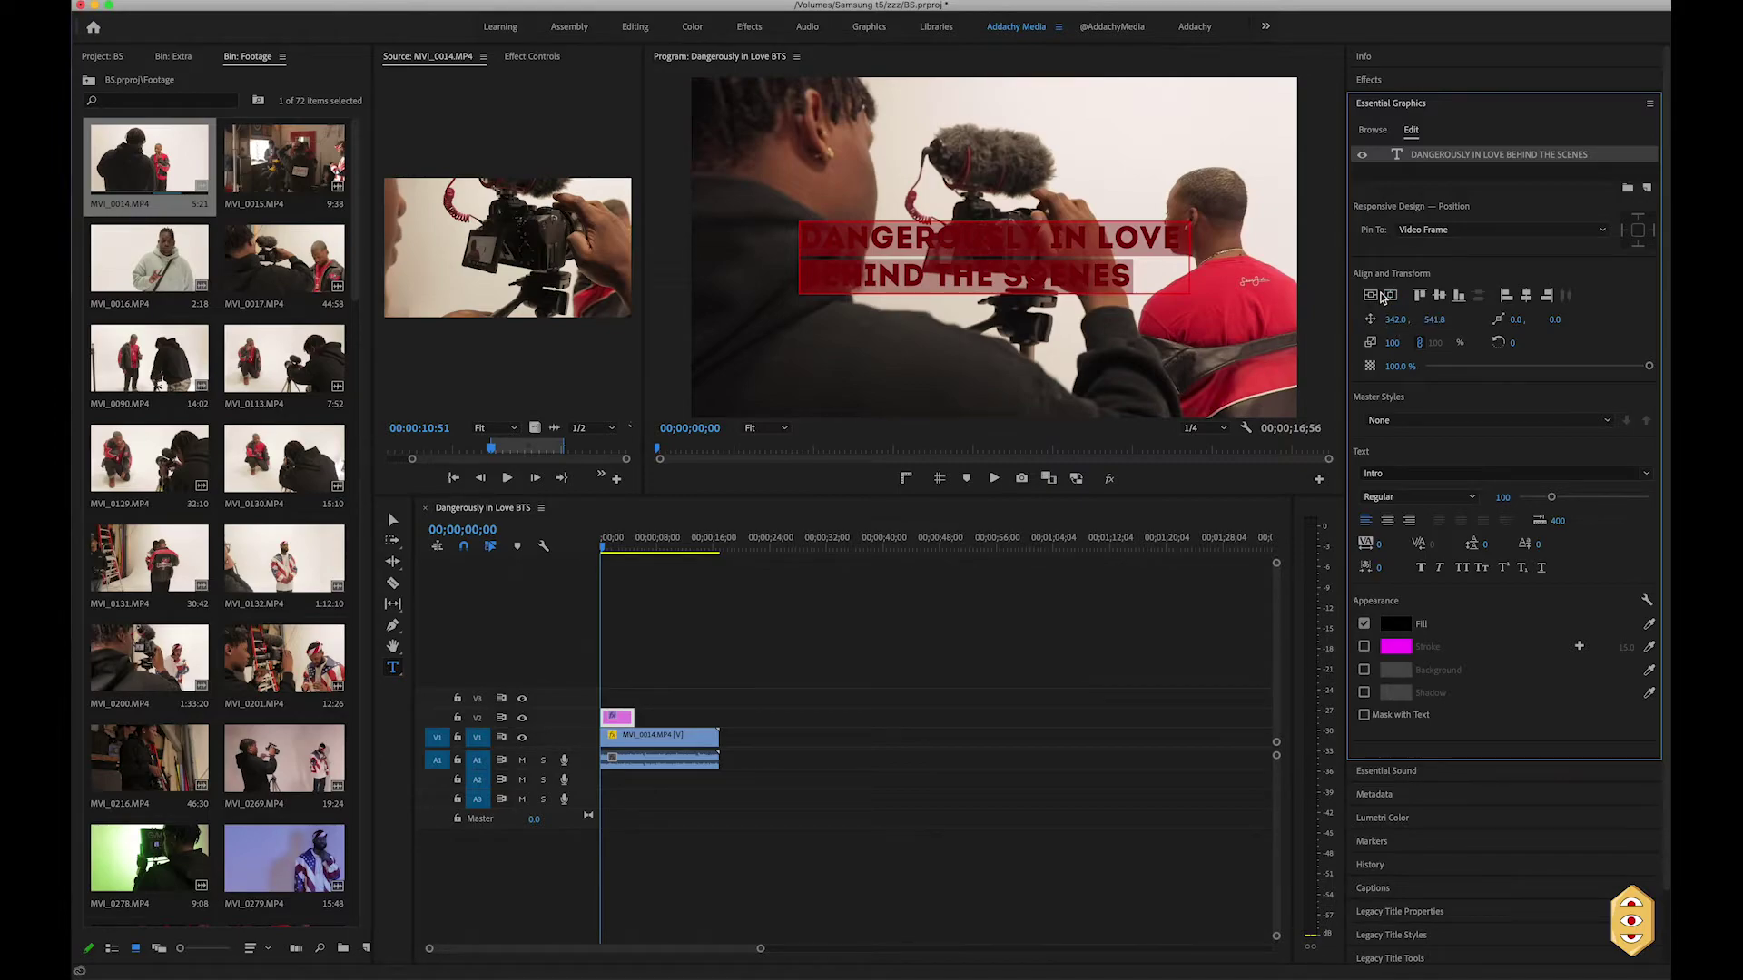
{"action": "left_click", "coordinate": [1370, 295]}
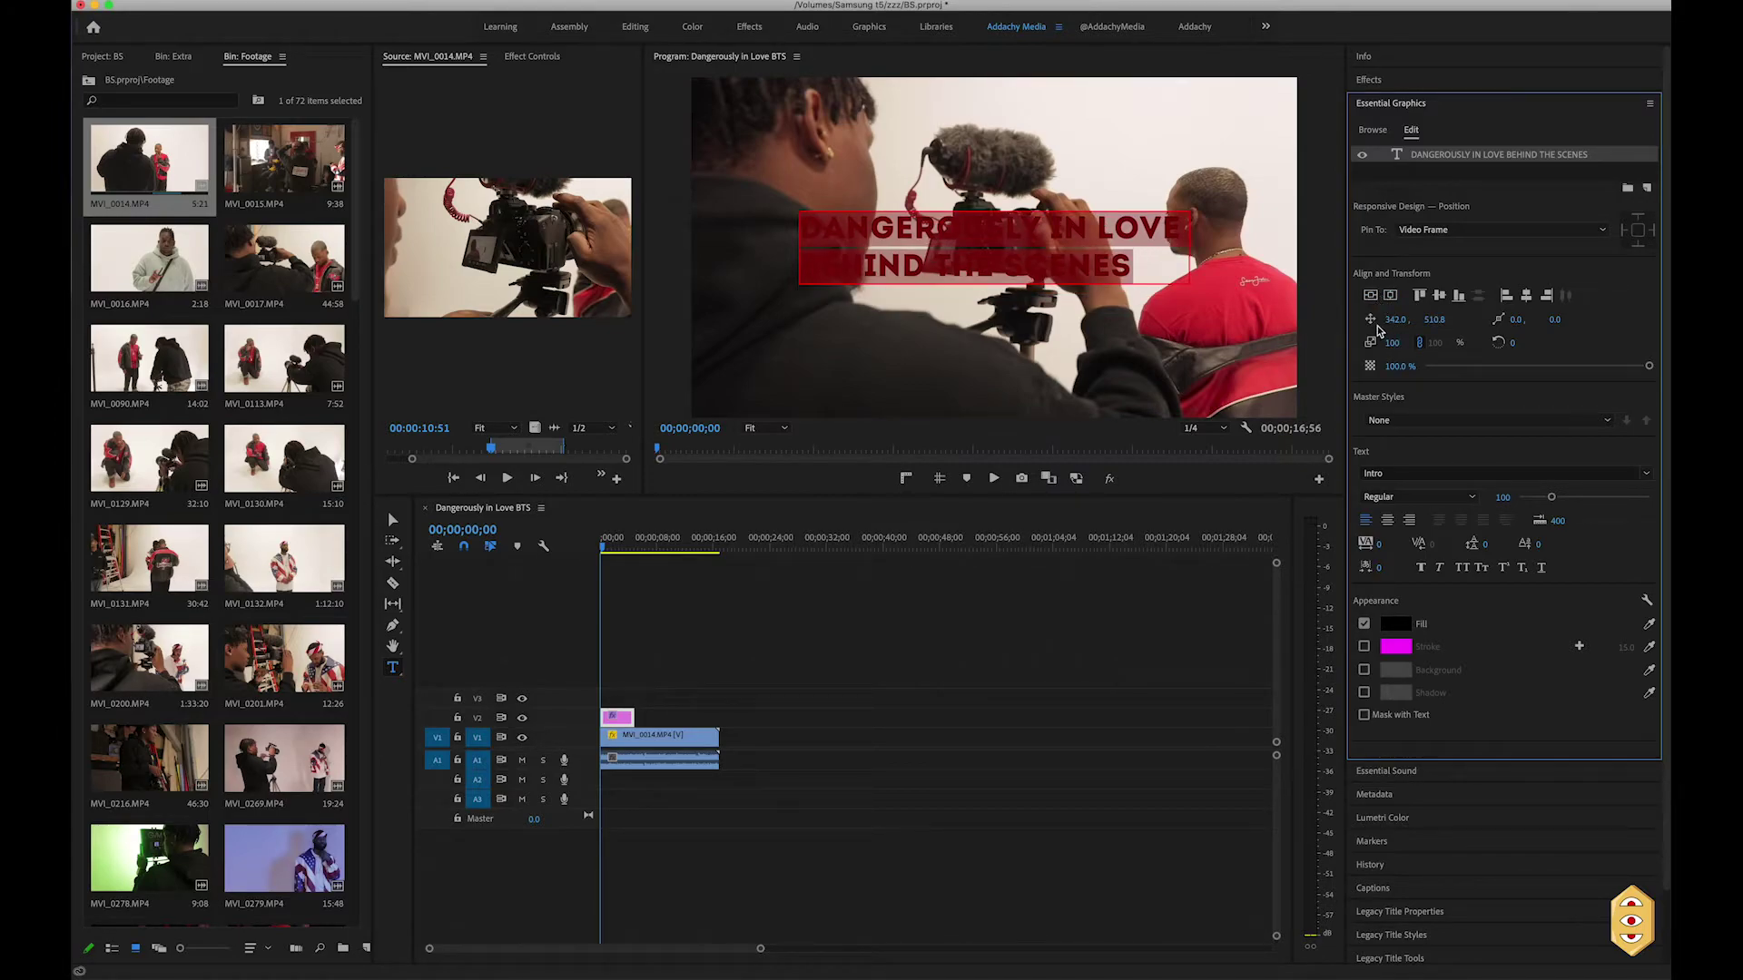
Scale the title text up to 117 percent
{"action": "left_click_drag", "start_coordinate": [1392, 343], "coordinate": [650, 419]}
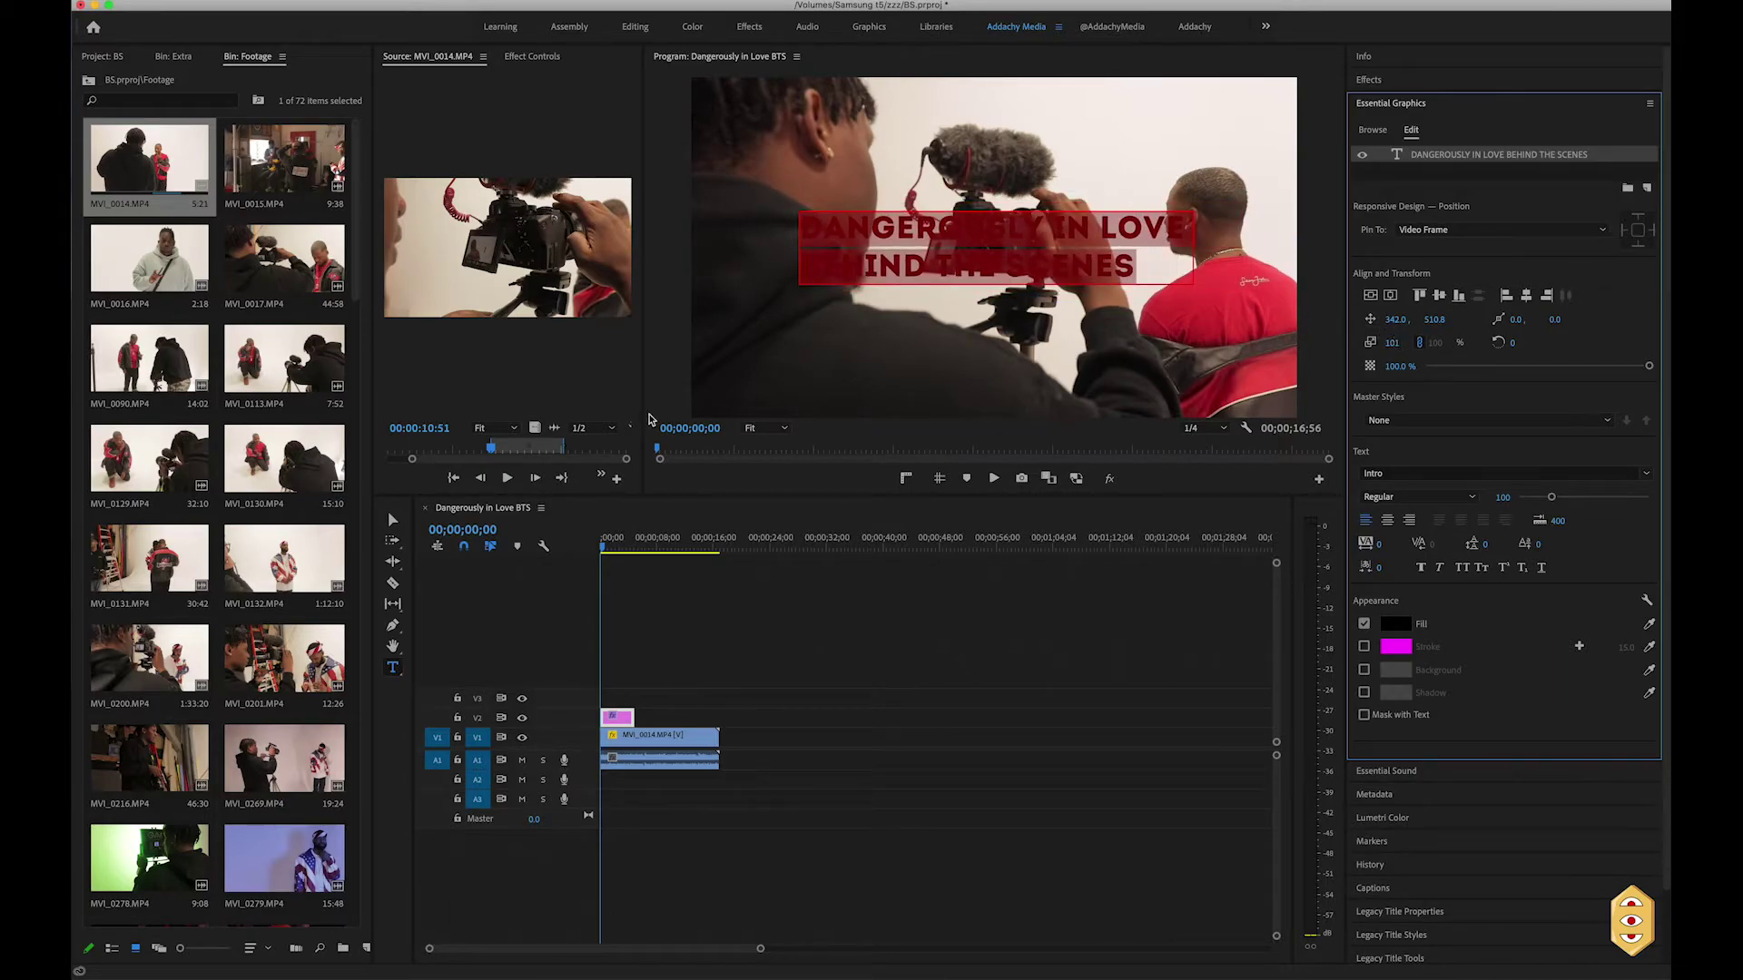
{"action": "left_click", "coordinate": [534, 57]}
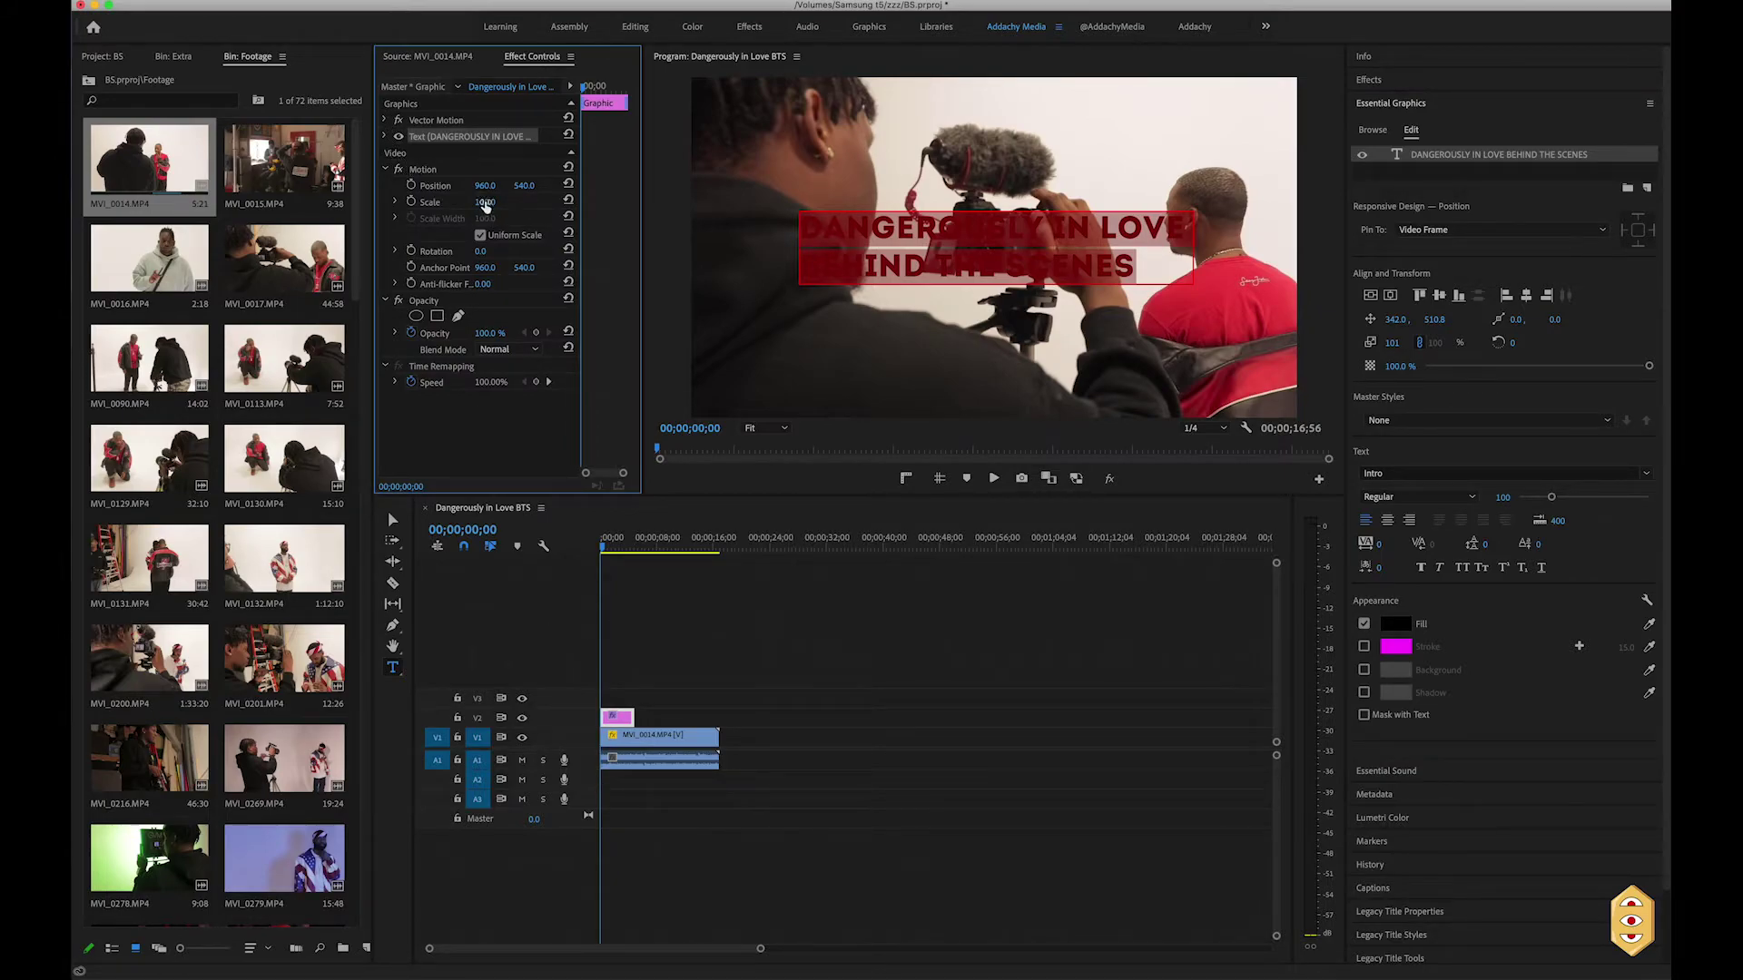
{"action": "mouse_move", "coordinate": [1390, 342]}
{"action": "left_mouse_down"}
{"action": "mouse_move", "coordinate": [1507, 343]}
{"action": "mouse_move", "coordinate": [1377, 342]}
{"action": "mouse_move", "coordinate": [1399, 342]}
{"action": "left_mouse_up"}
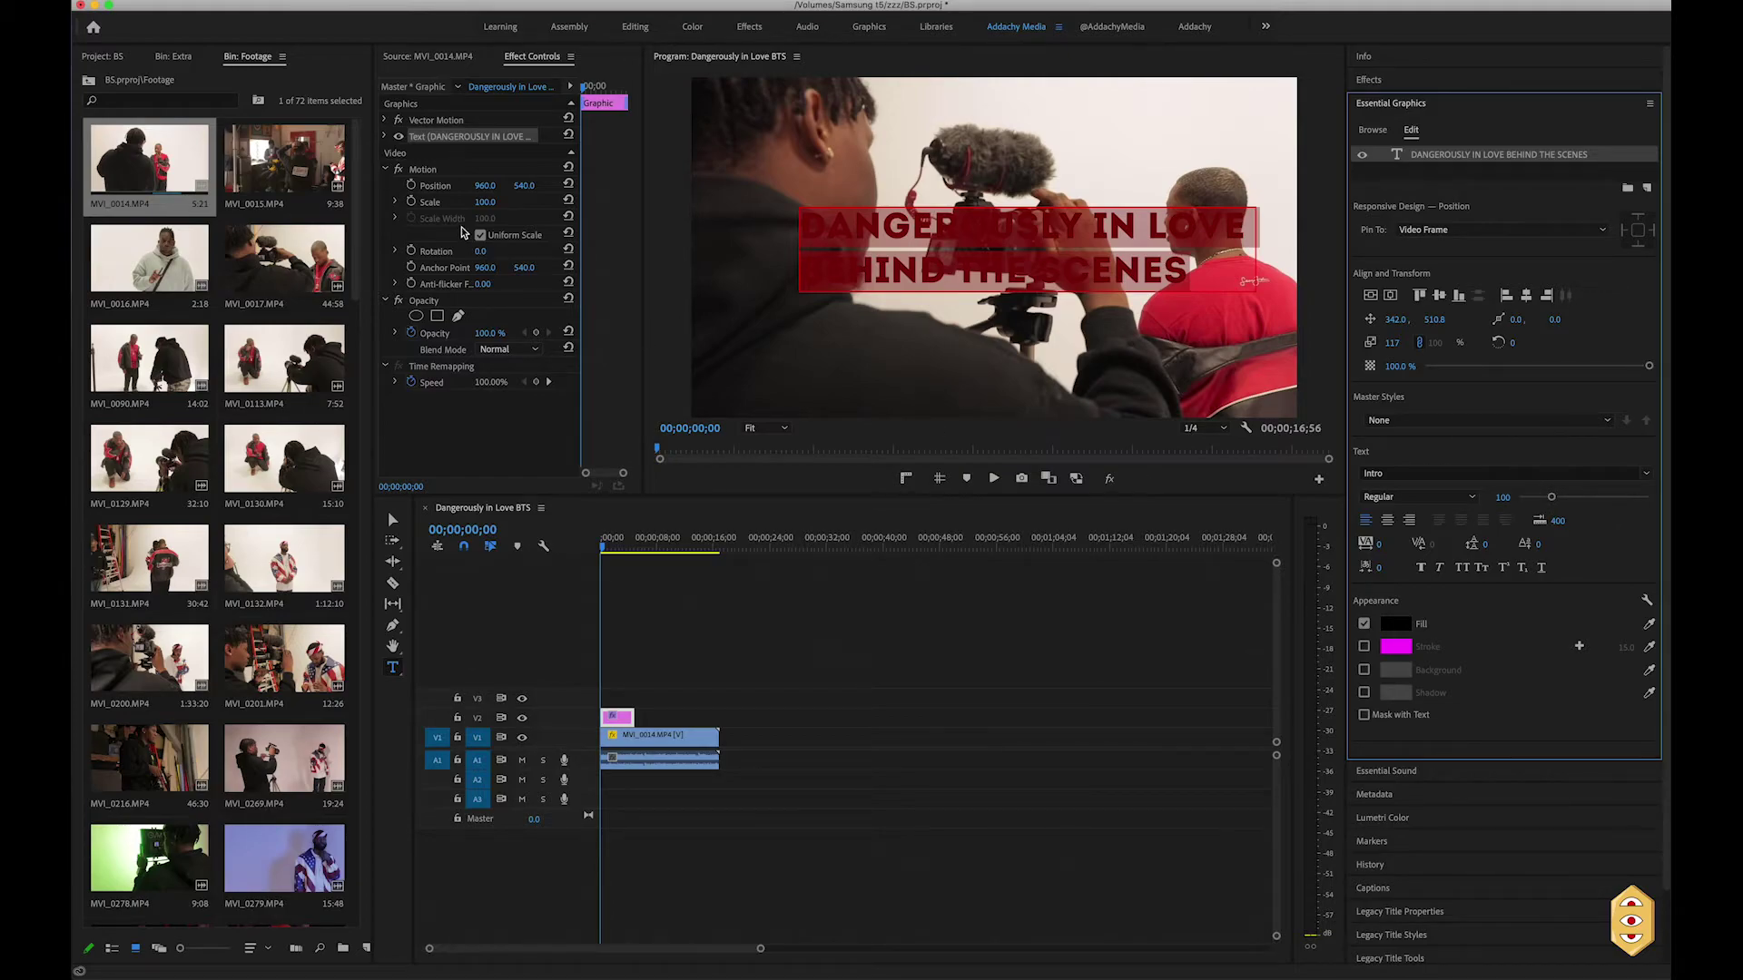
{"action": "mouse_move", "coordinate": [1552, 498]}
{"action": "left_mouse_down"}
{"action": "mouse_move", "coordinate": [1602, 499]}
{"action": "mouse_move", "coordinate": [1560, 503]}
{"action": "left_mouse_up"}
{"action": "key", "text": "ctrl+z"}
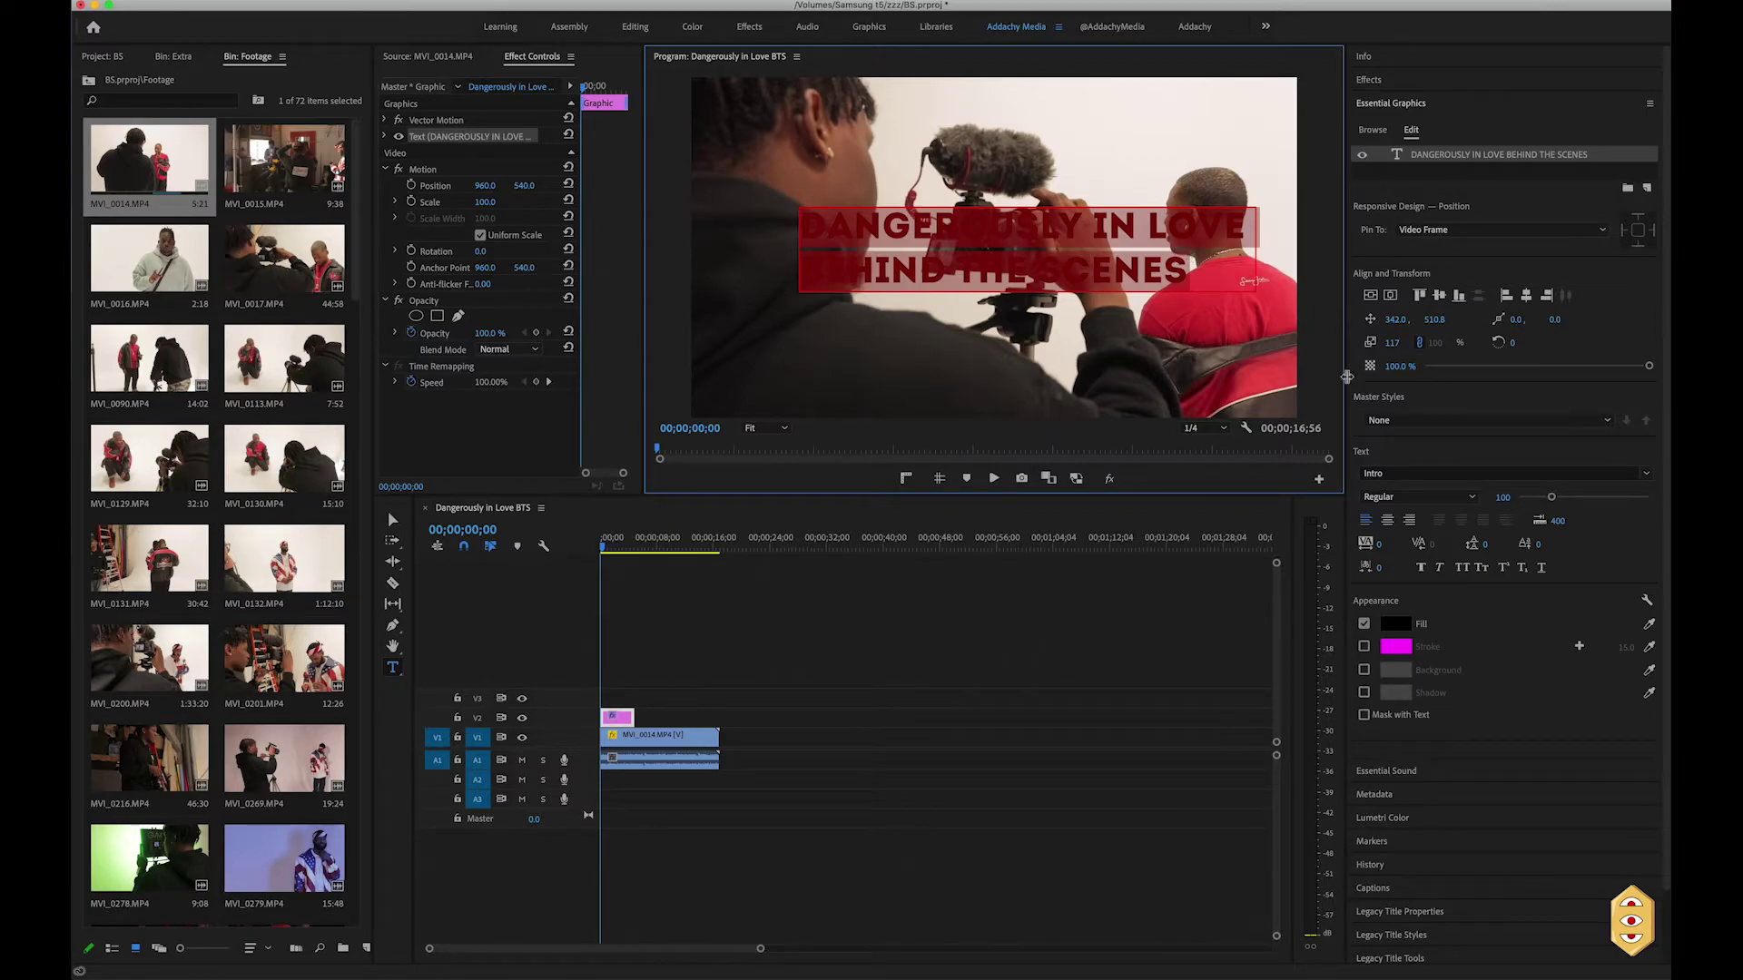
Change the fill color of both title lines to white (FFFFFF)
{"action": "left_click", "coordinate": [1137, 273]}
{"action": "left_click_drag", "start_coordinate": [1177, 271], "coordinate": [802, 272]}
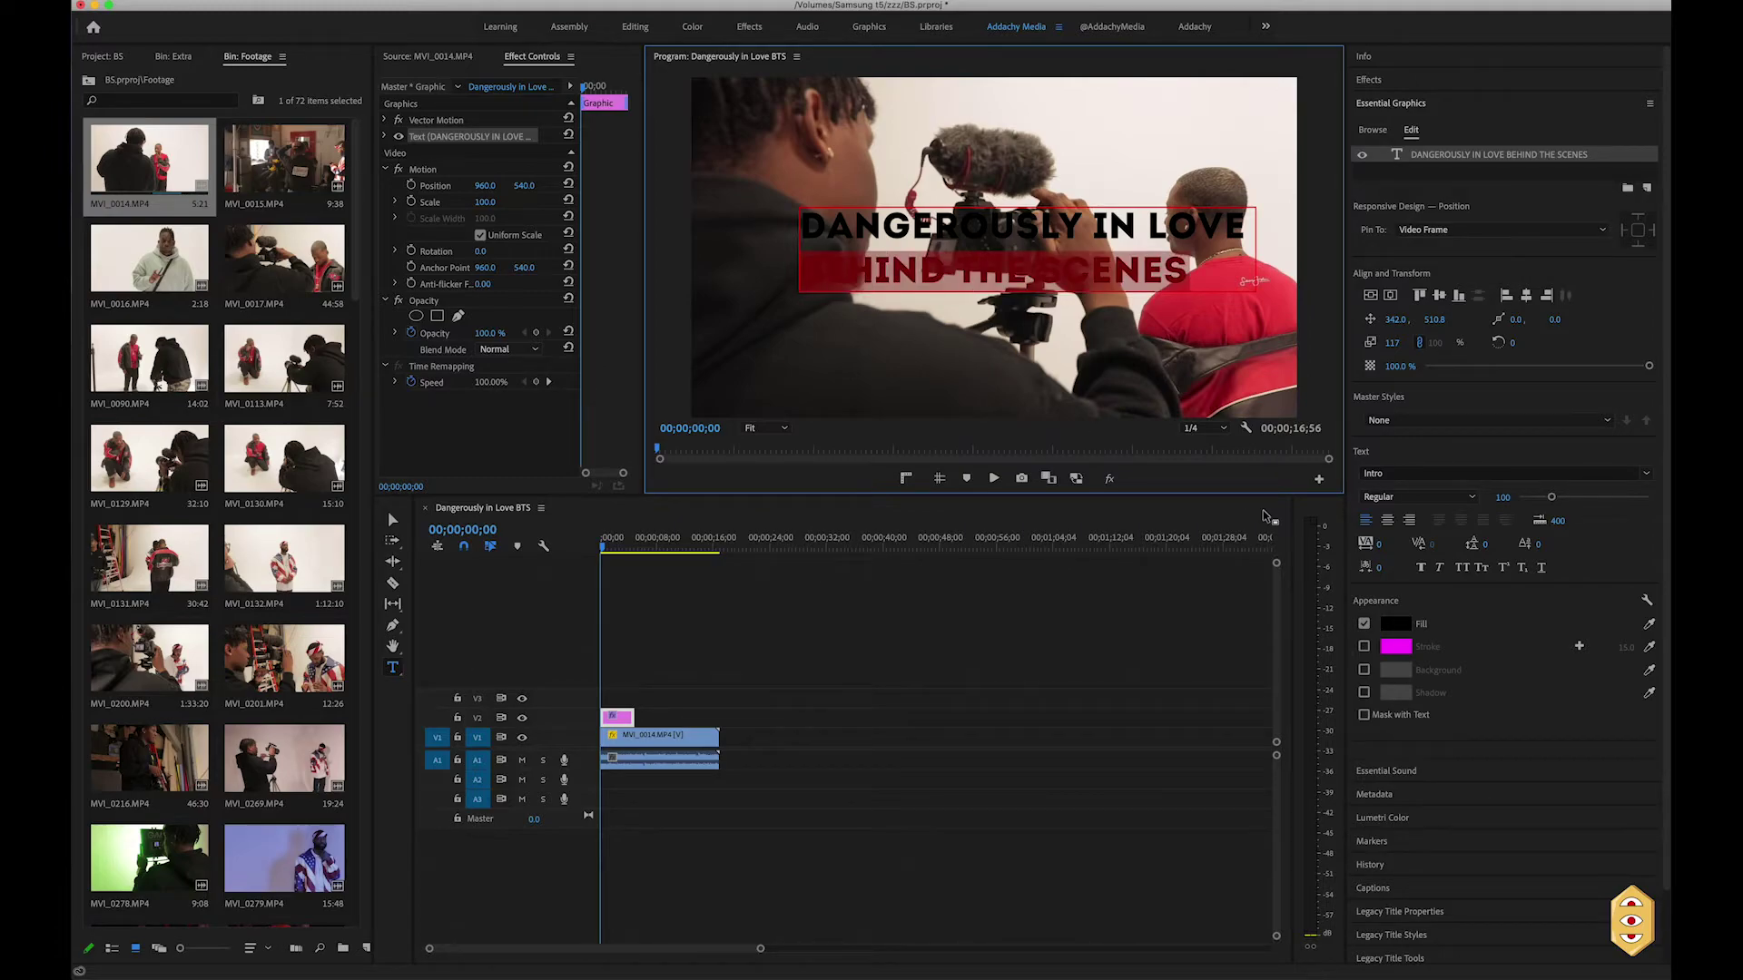
{"action": "key", "text": "super+a"}
{"action": "left_click", "coordinate": [1395, 623]}
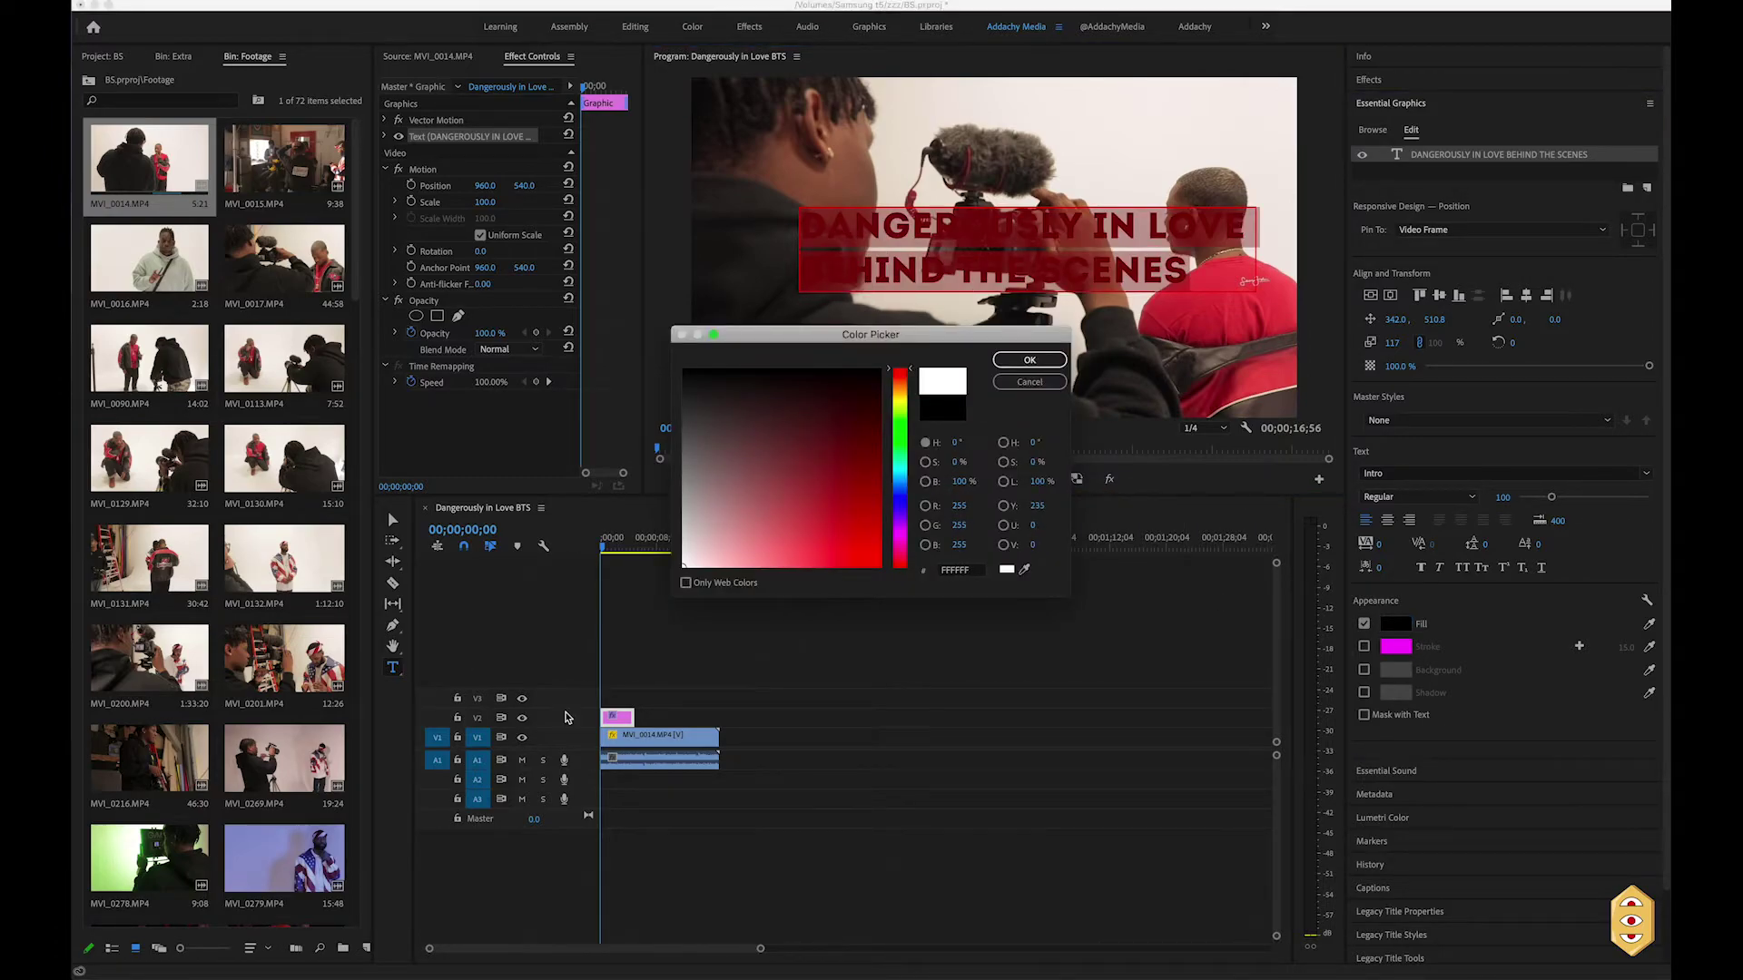
{"action": "key", "text": "Return"}
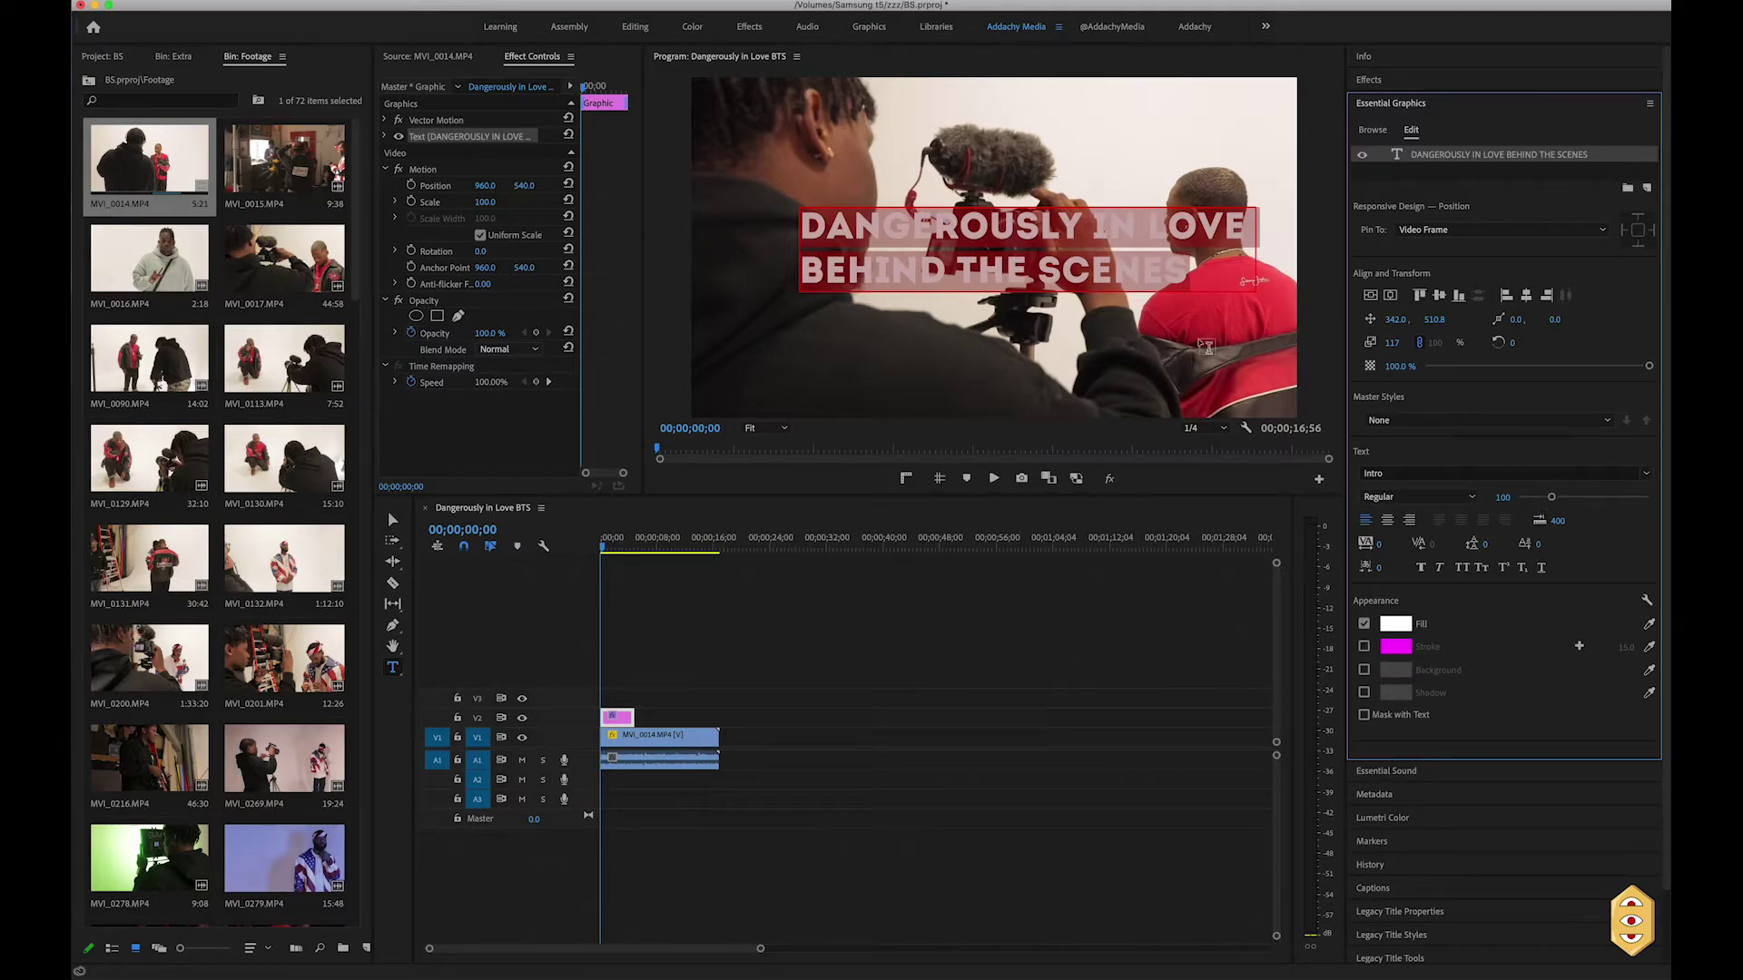
Reduce the font size of the BEHIND THE SCENES line, and center-align the whole title in the middle of the frame
{"action": "left_click_drag", "start_coordinate": [1193, 273], "coordinate": [800, 277]}
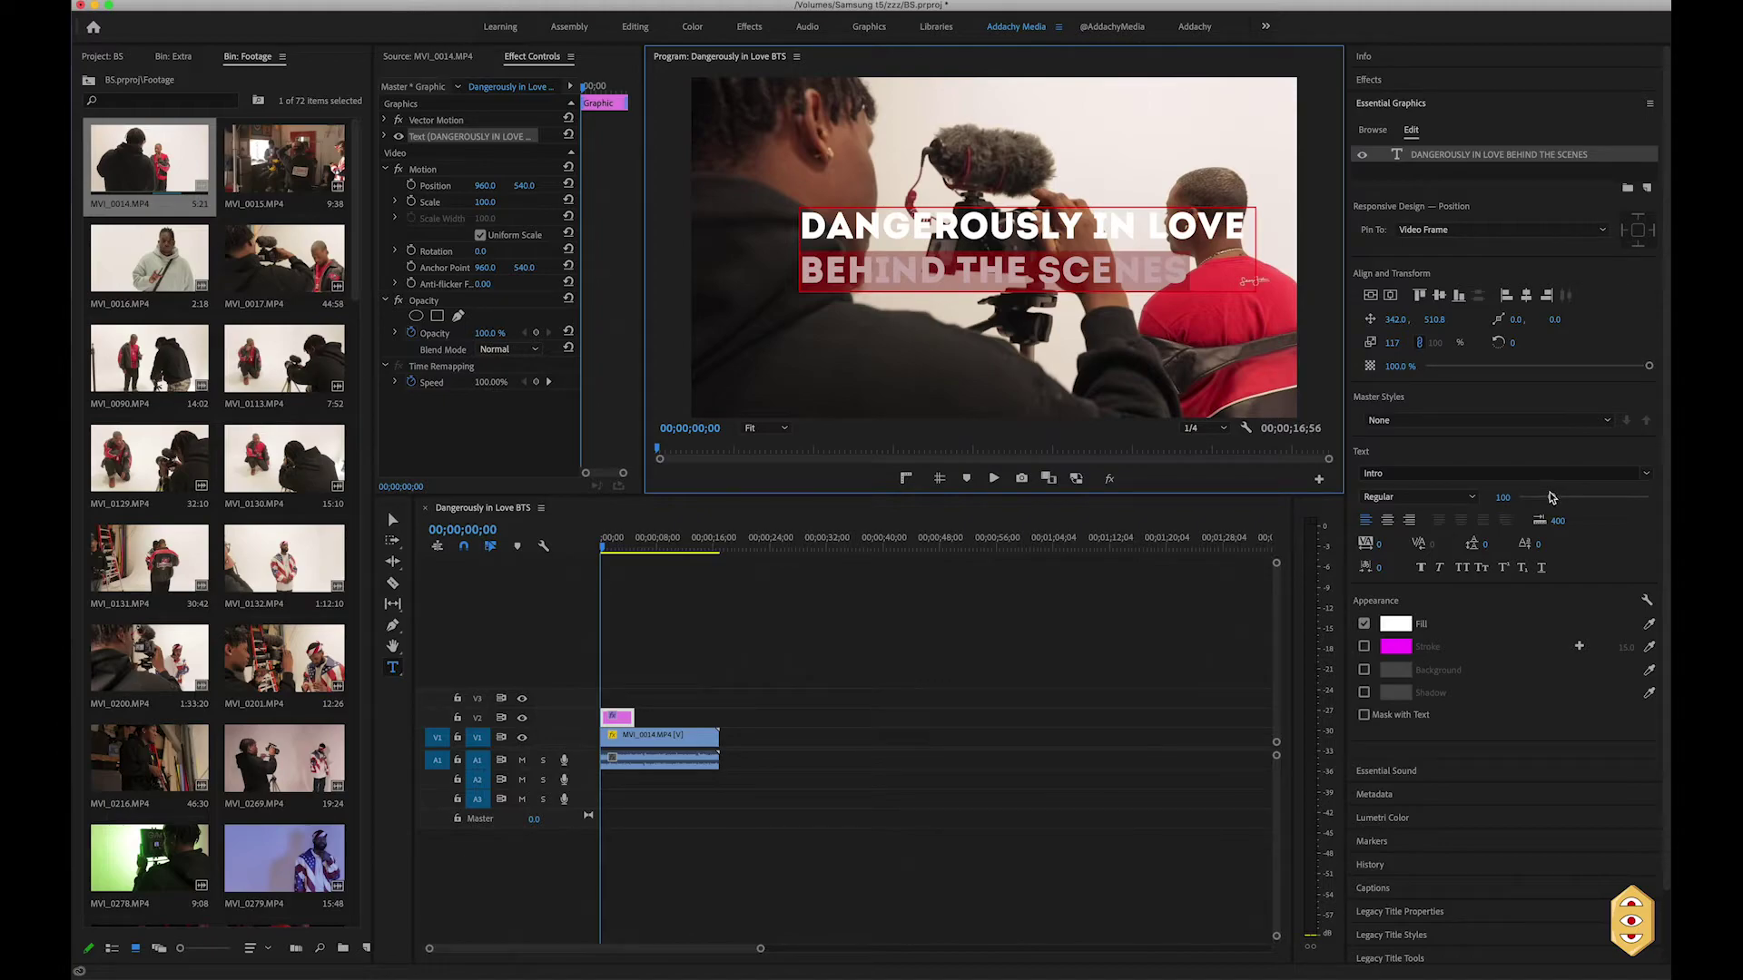
{"action": "left_click_drag", "start_coordinate": [1551, 498], "coordinate": [1540, 502]}
{"action": "key", "text": "super+a"}
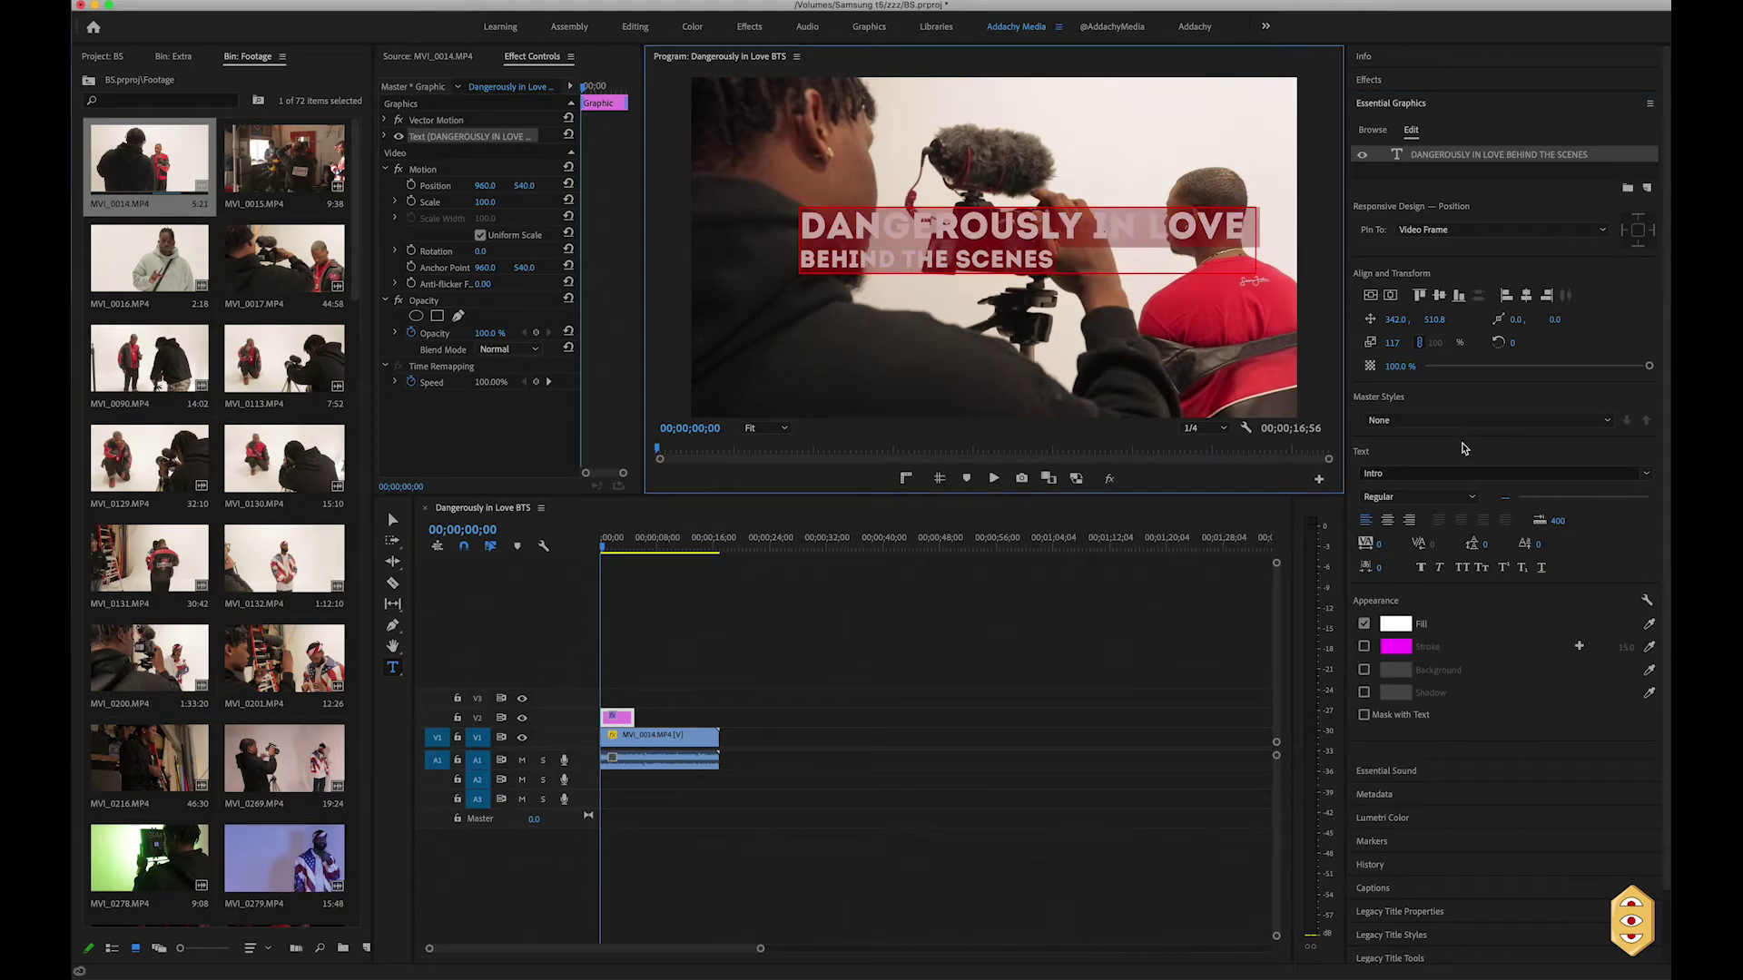
{"action": "left_click", "coordinate": [1389, 520]}
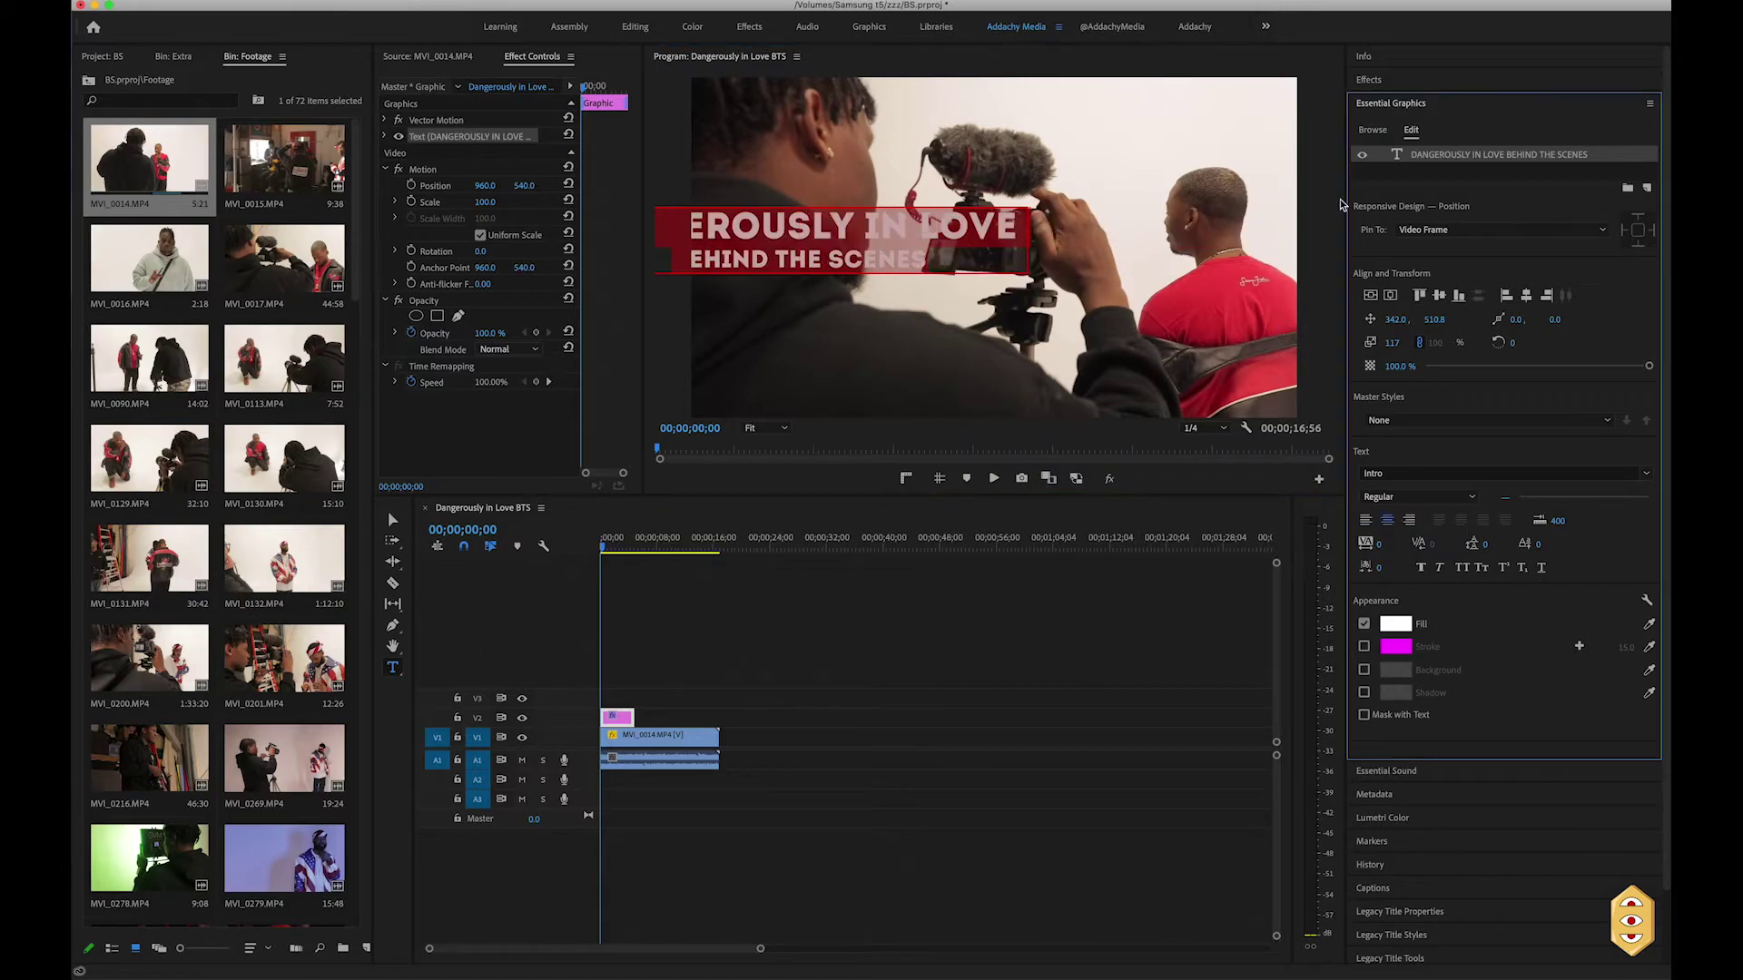
{"action": "left_click", "coordinate": [1392, 297]}
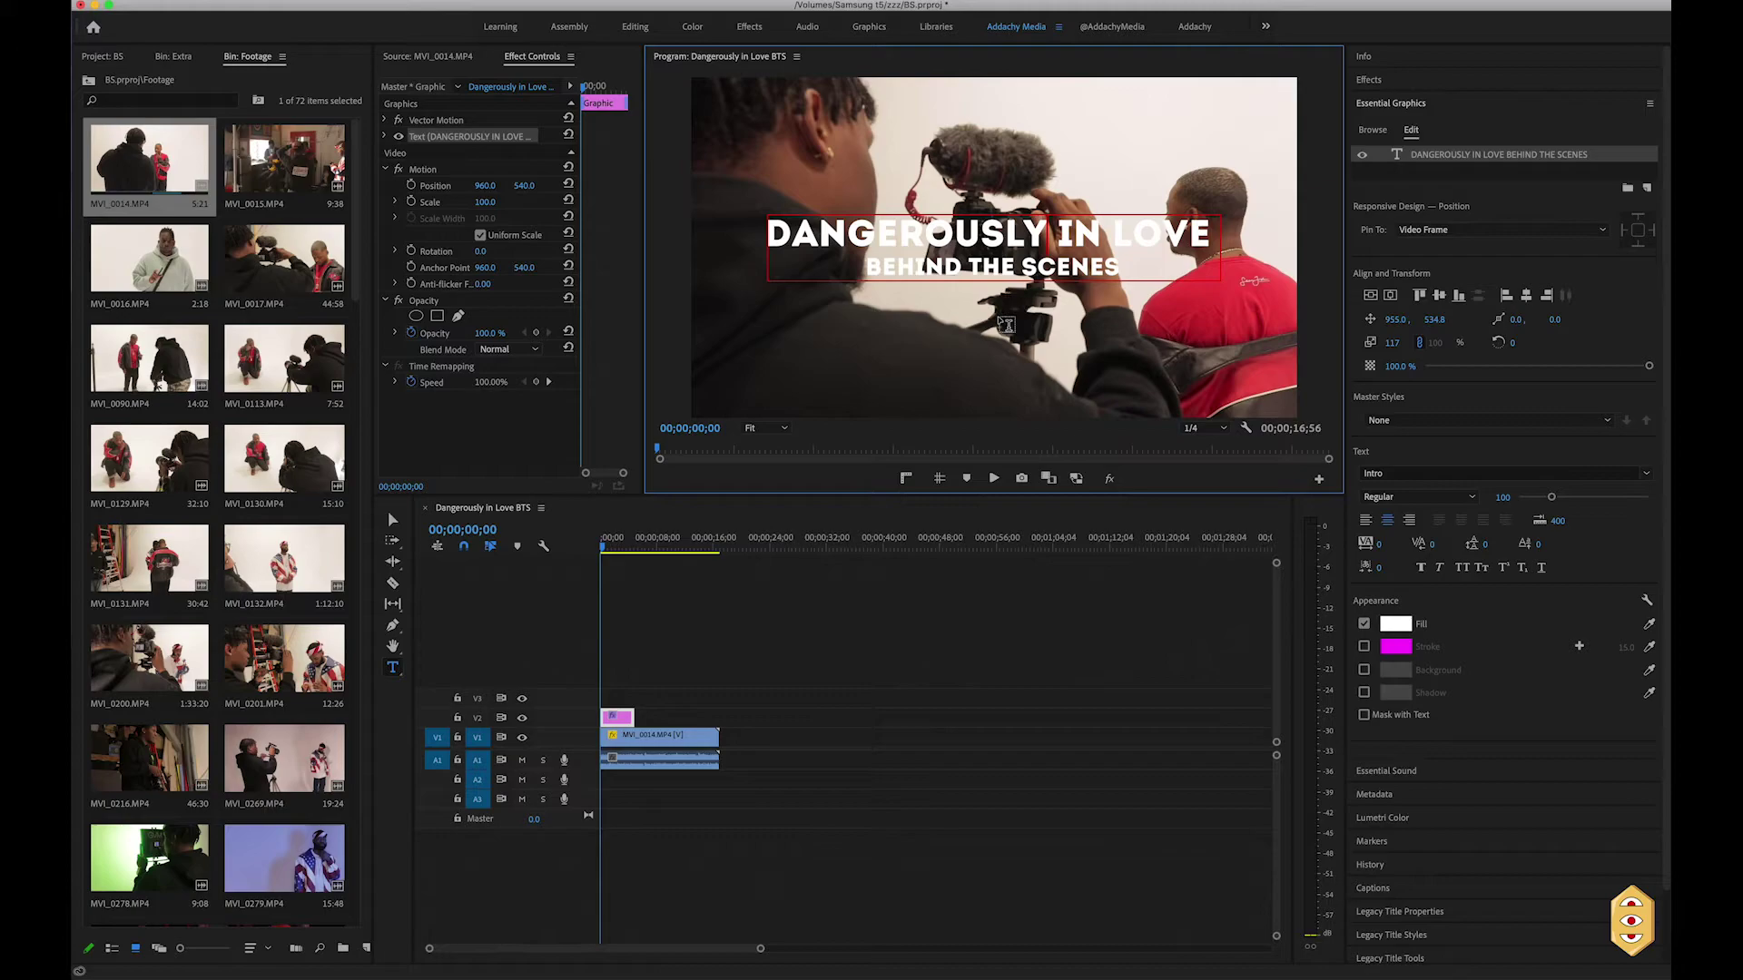
Apply the default Cross Dissolve transition to the start and end of the title clip and preview it
{"action": "left_click", "coordinate": [794, 636]}
{"action": "scroll", "coordinate": [740, 643], "scroll_direction": "up", "scroll_amount": 5}
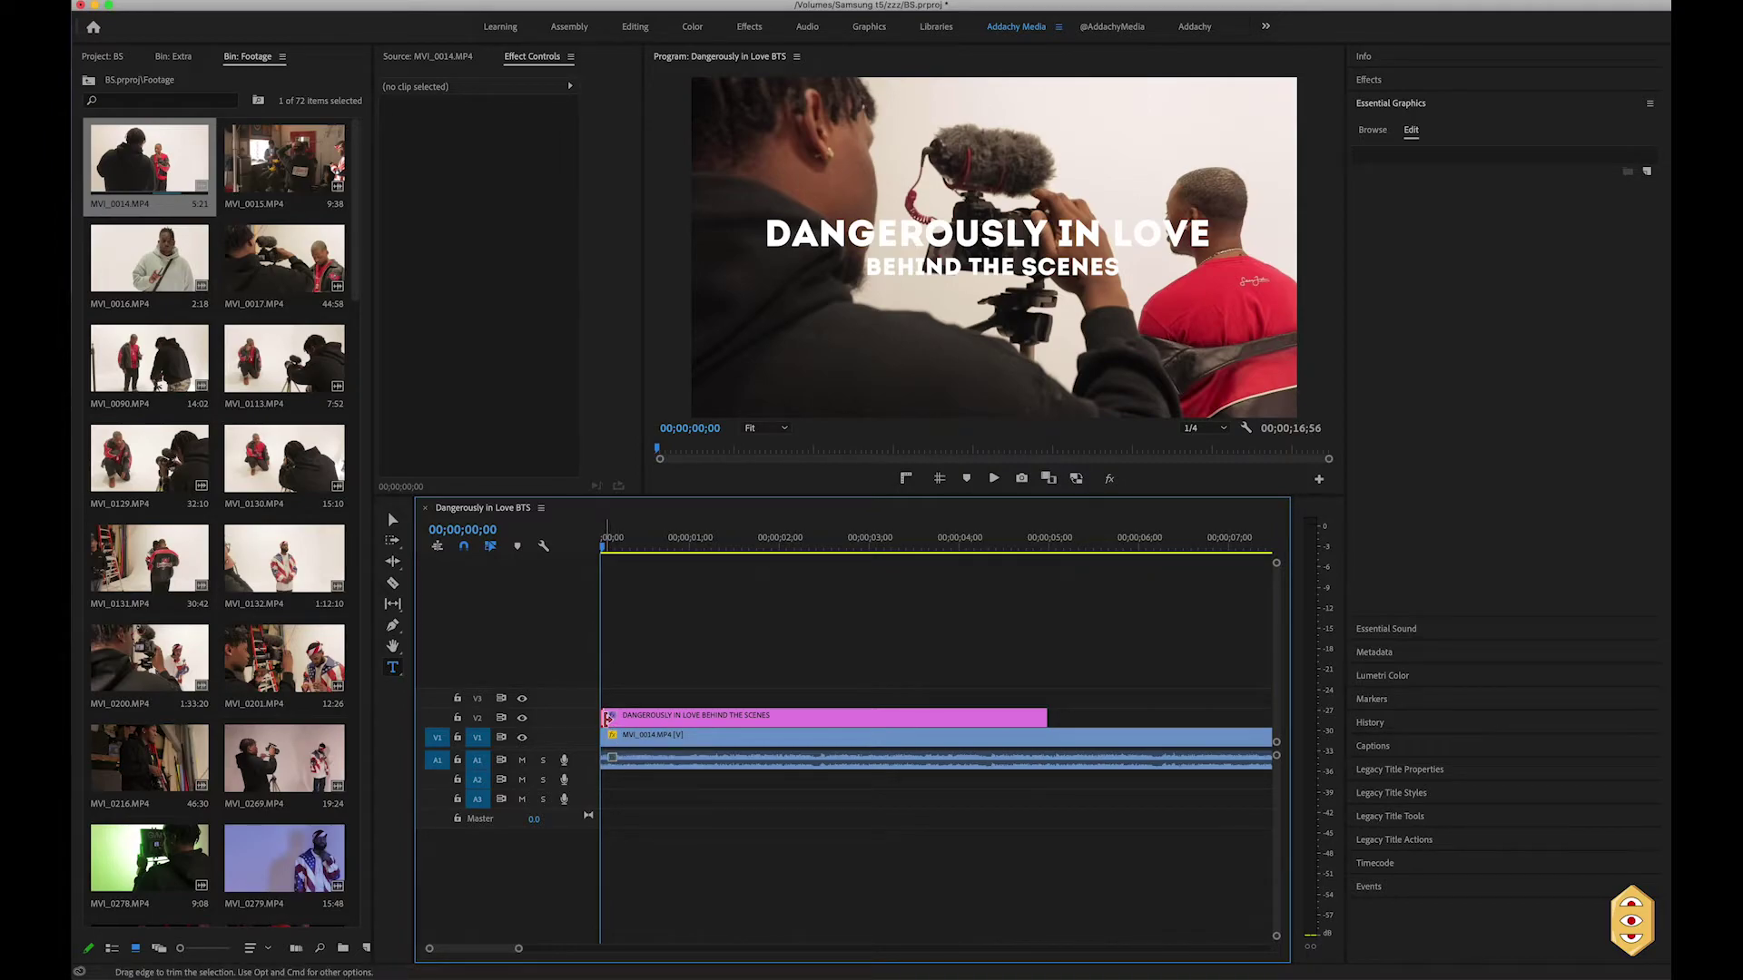
{"action": "right_click", "coordinate": [608, 718]}
{"action": "left_click", "coordinate": [658, 815]}
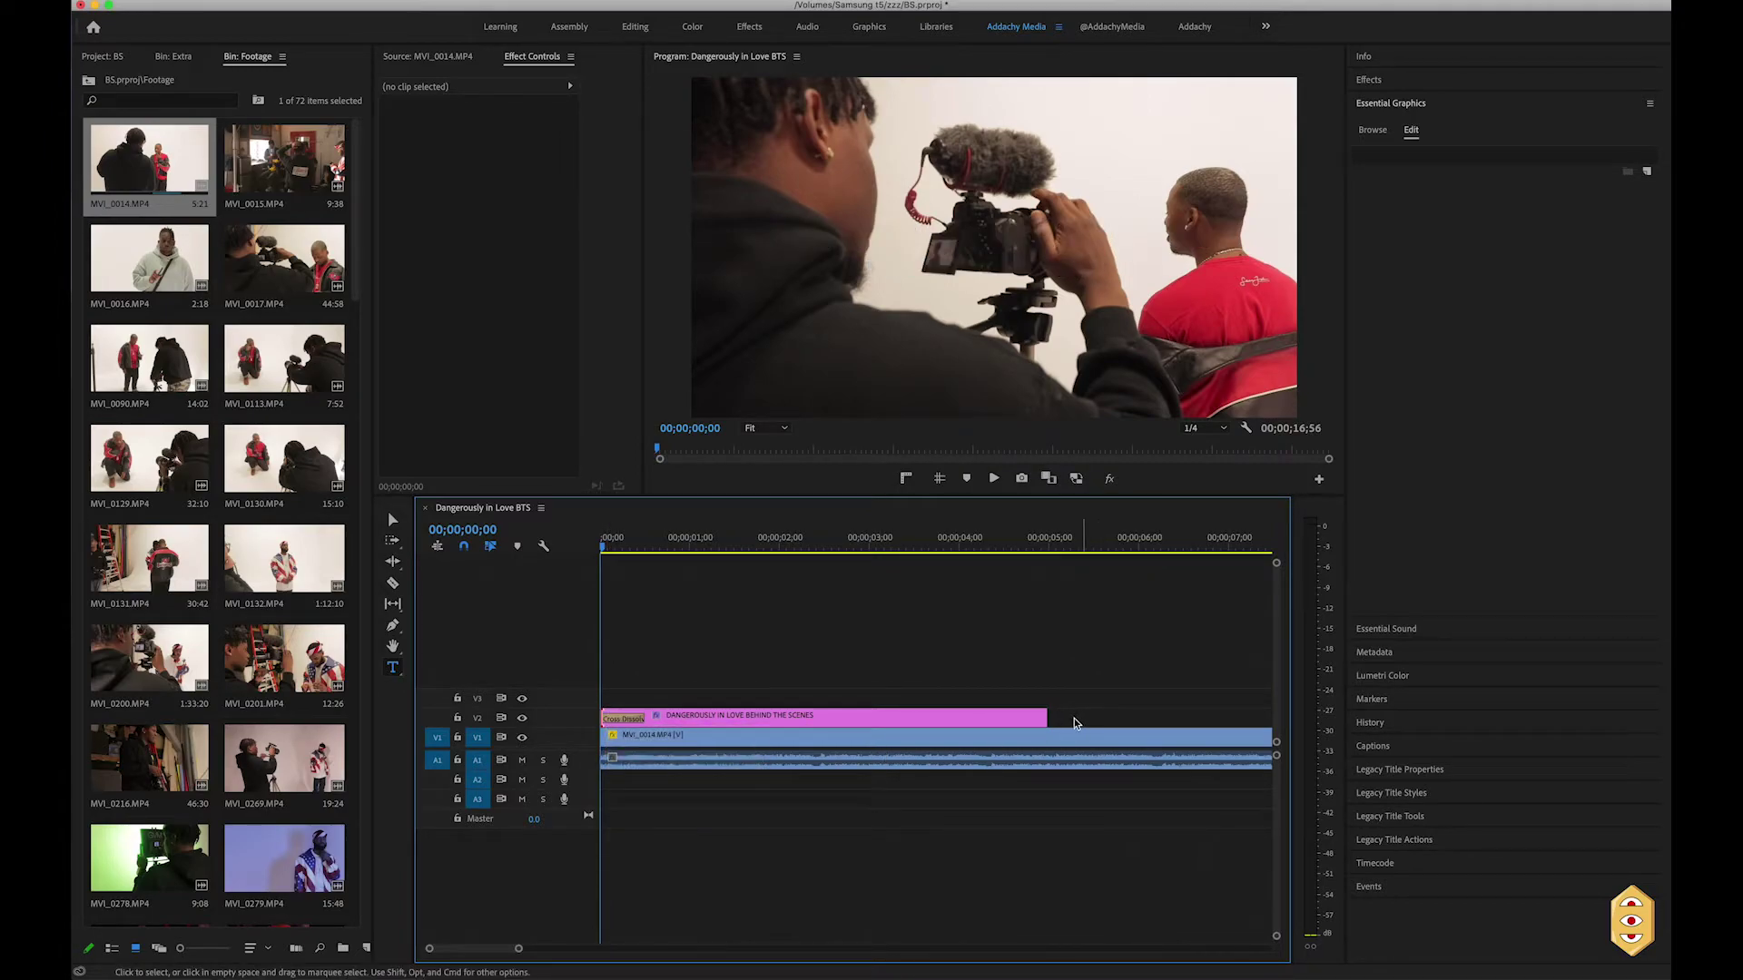
{"action": "right_click", "coordinate": [1056, 716]}
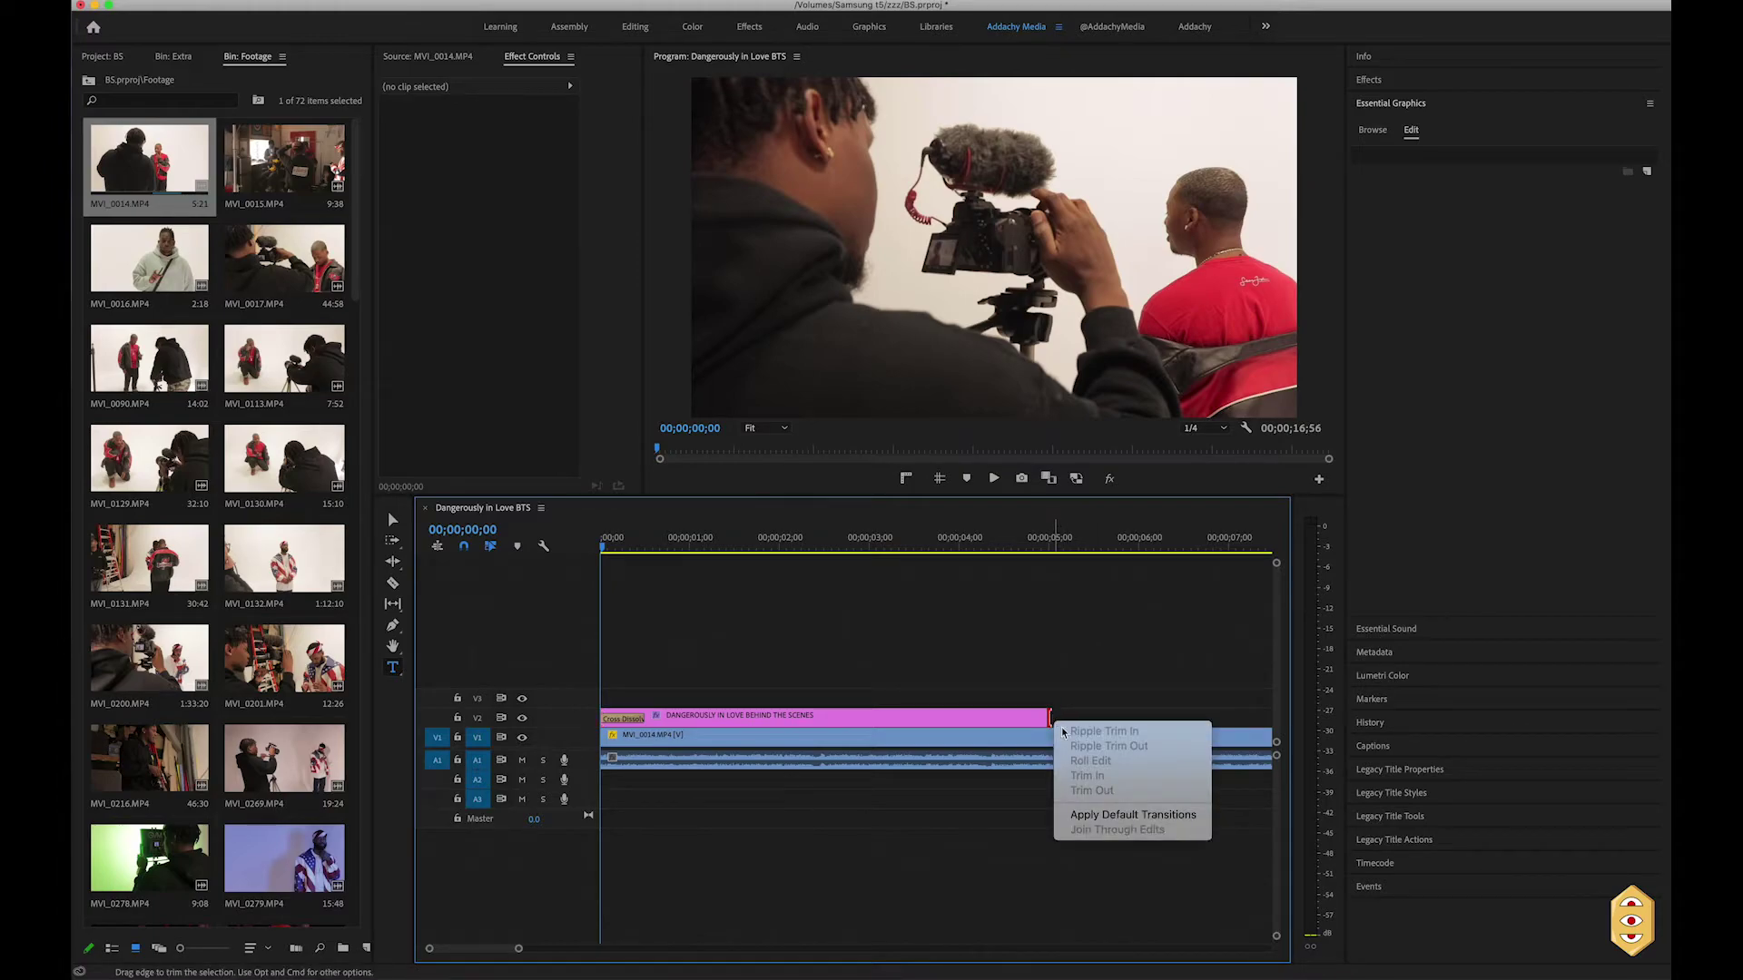
{"action": "left_click", "coordinate": [1095, 814]}
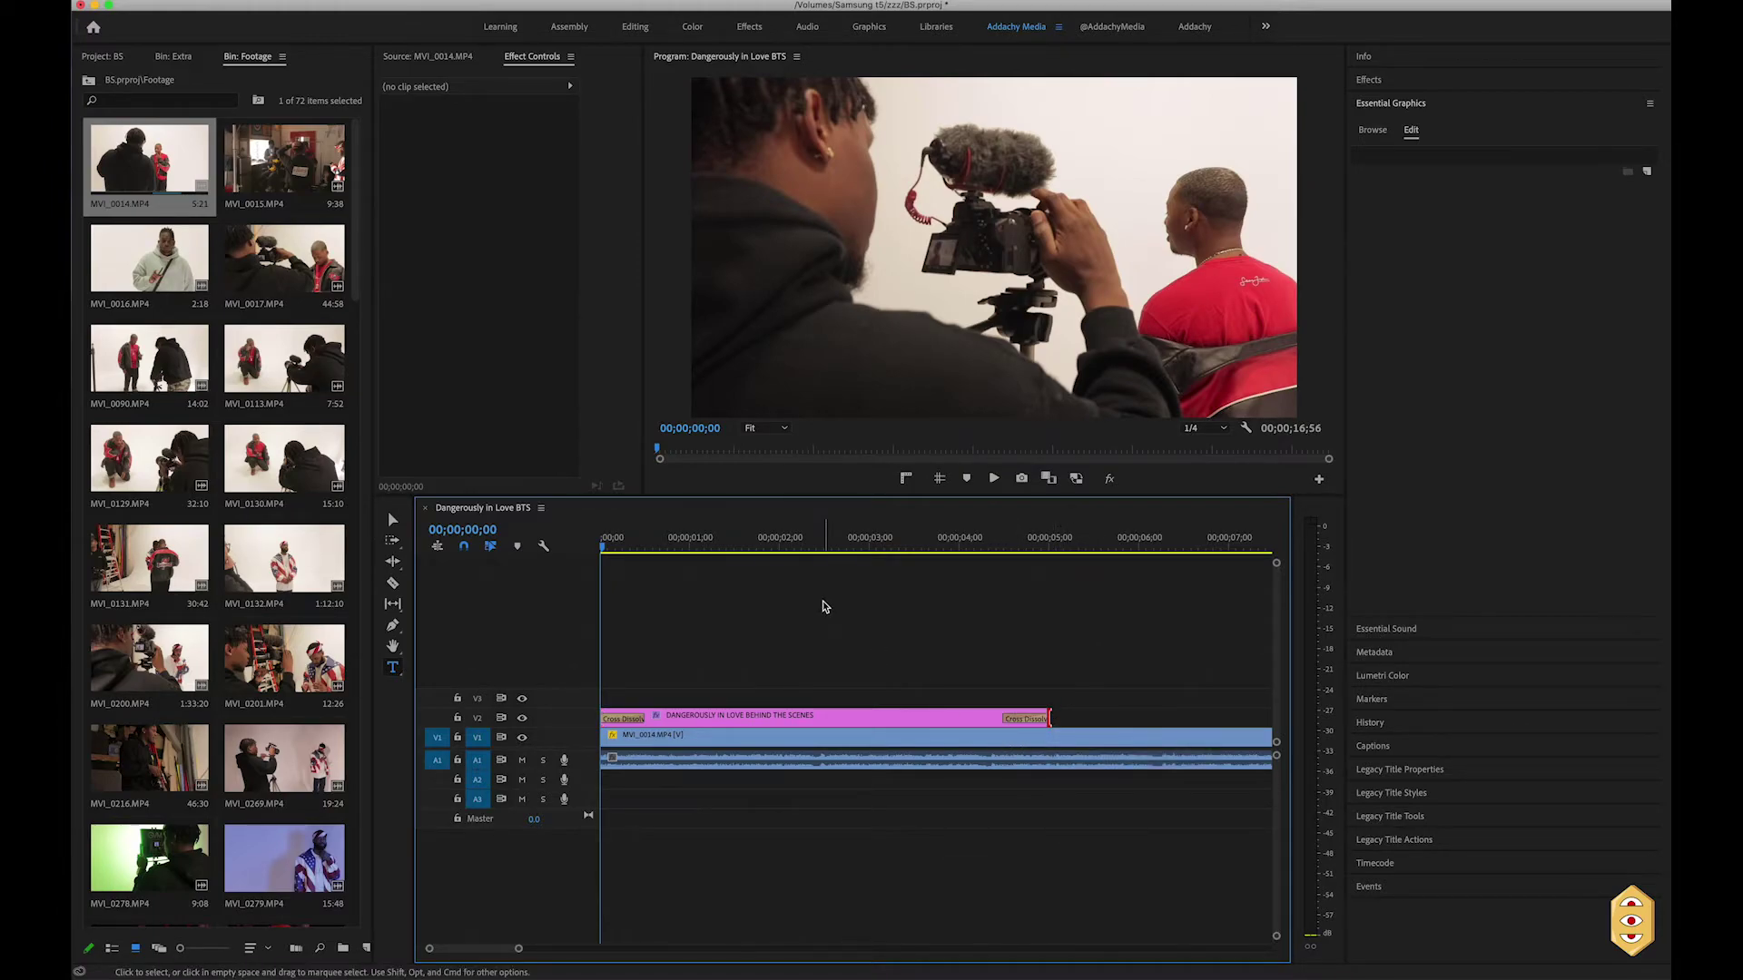
{"action": "key", "text": "space"}
Lower the audio volume level of the MVI_0014.MP4 clip to -24.6 dB
{"action": "left_click", "coordinate": [802, 735]}
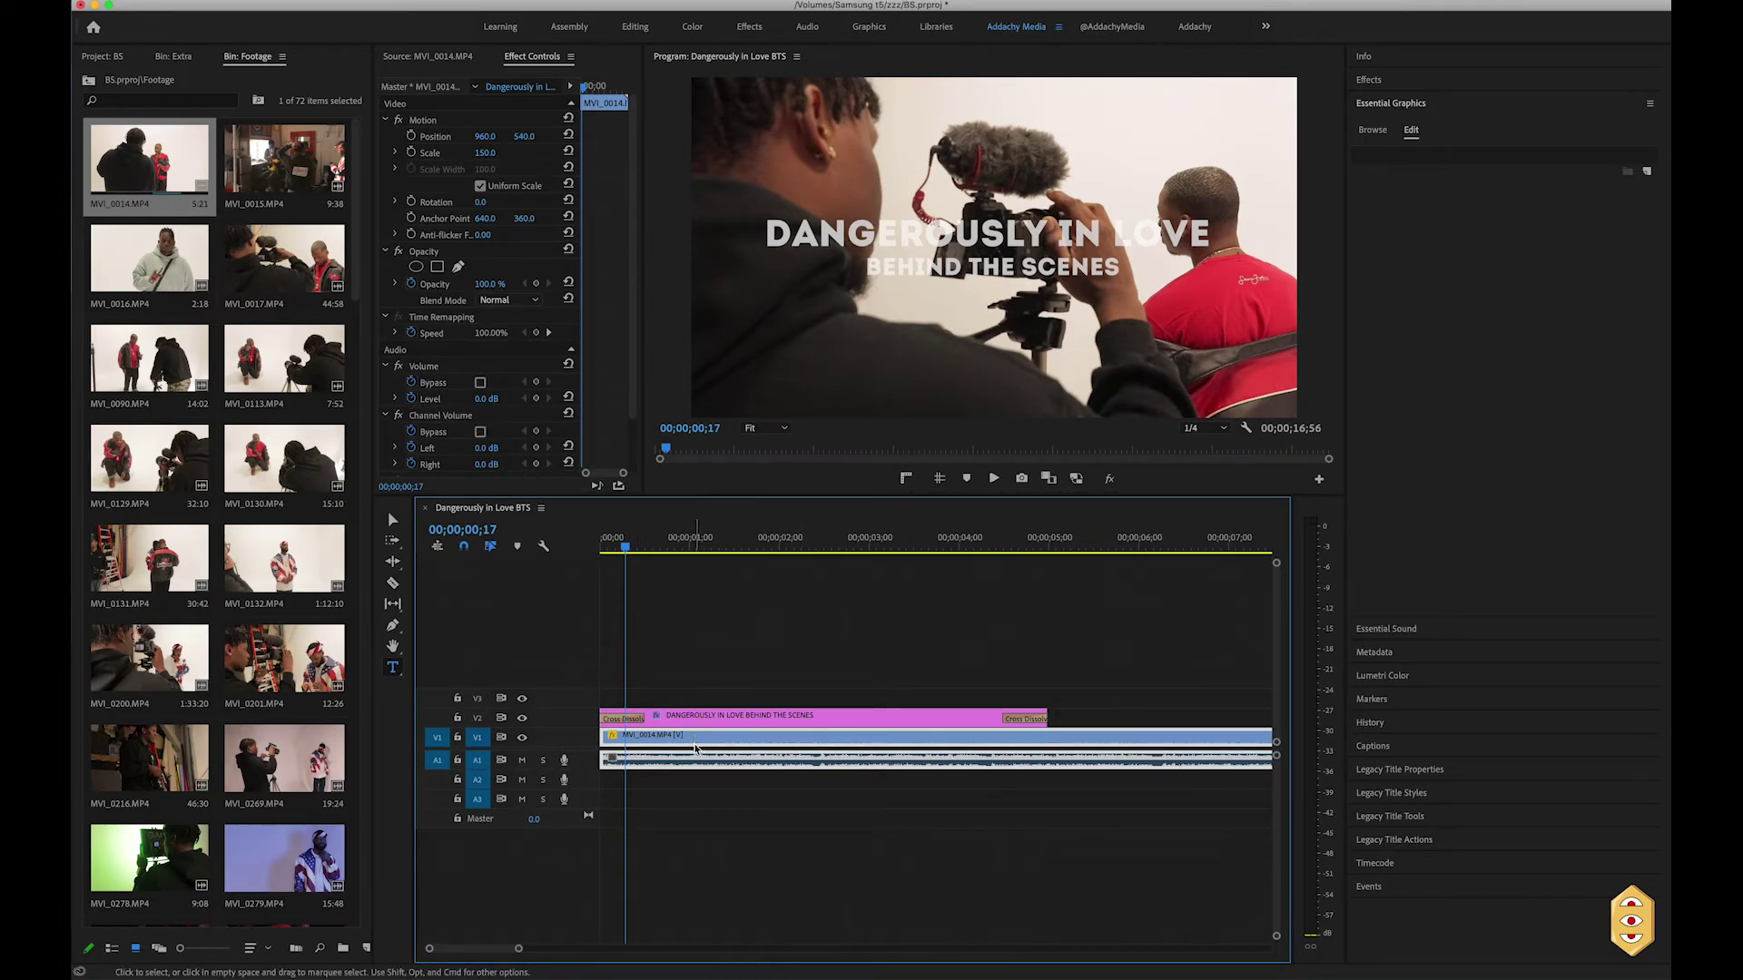
{"action": "left_click", "coordinate": [413, 401]}
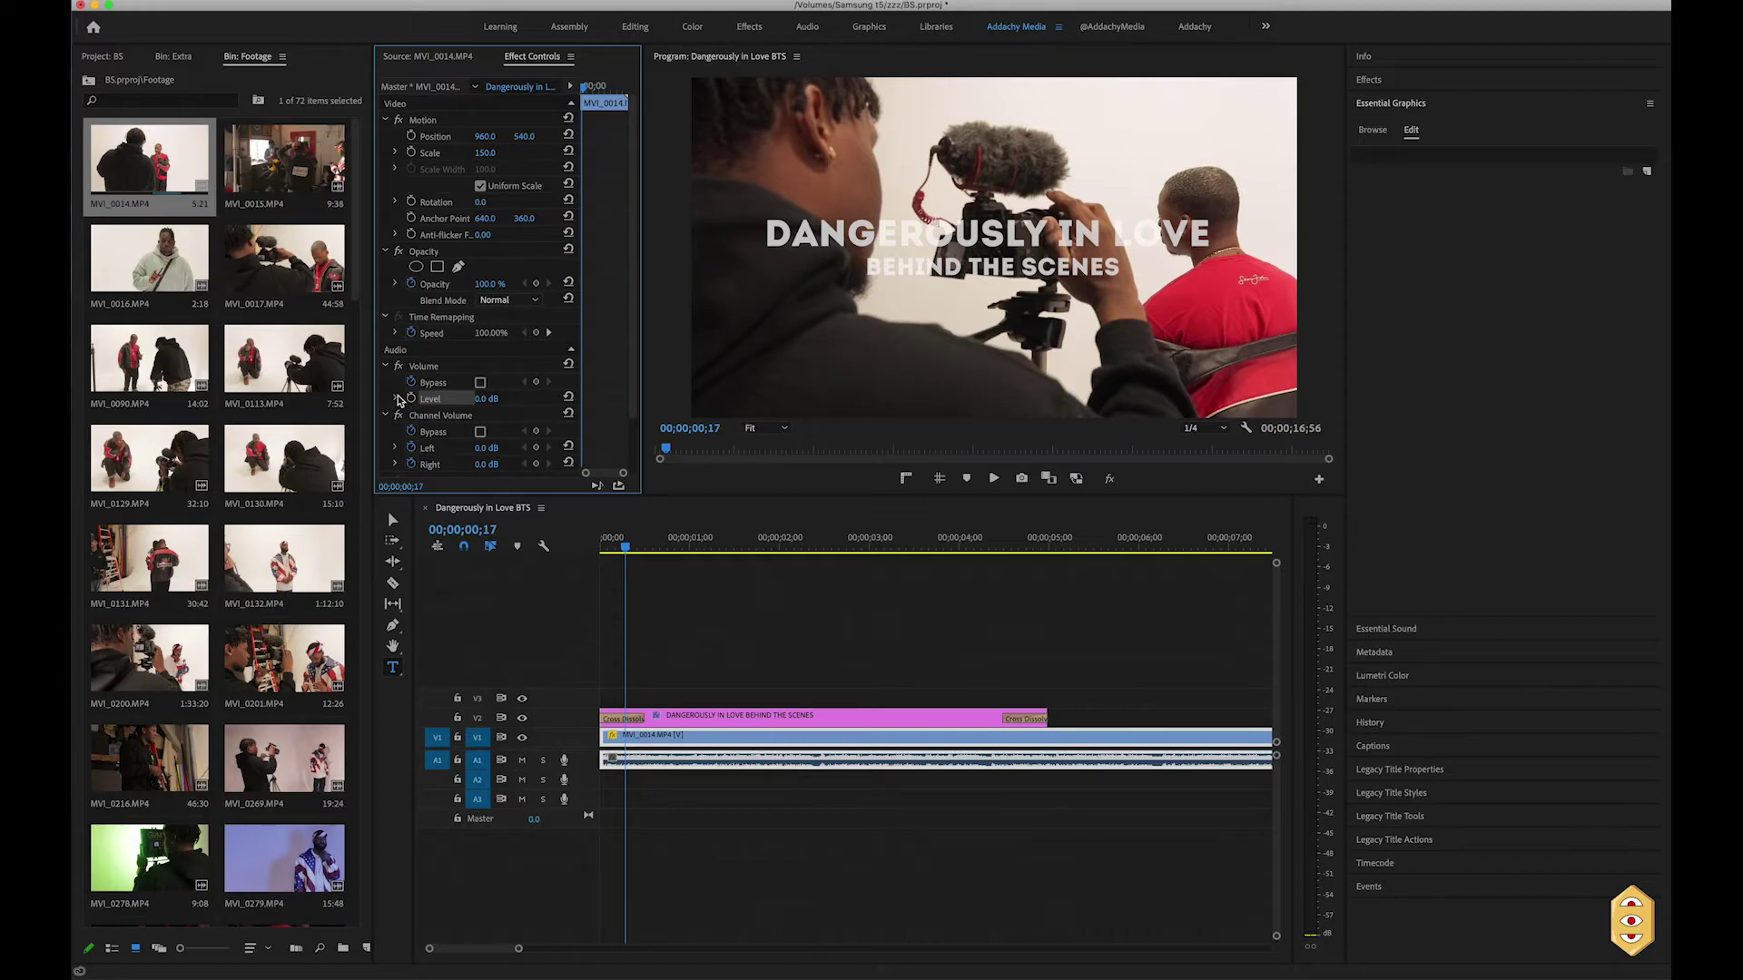
{"action": "left_click", "coordinate": [397, 398]}
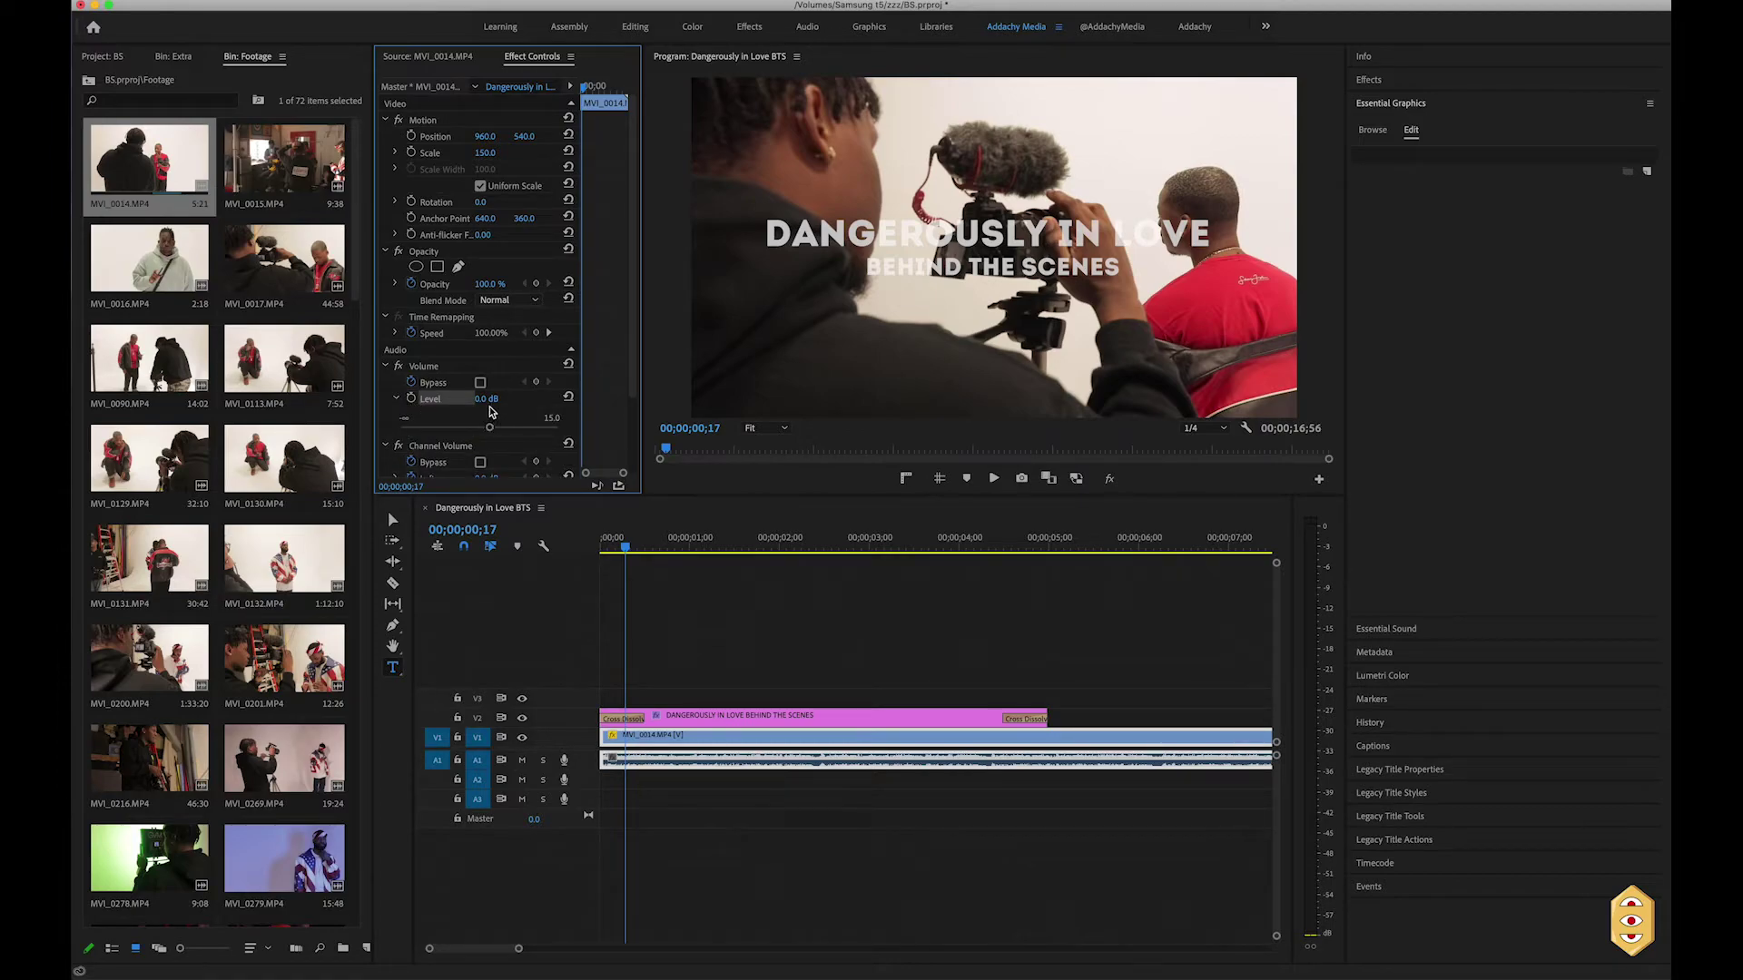
{"action": "left_click", "coordinate": [396, 399]}
{"action": "left_click_drag", "start_coordinate": [484, 399], "coordinate": [432, 433]}
{"action": "left_click", "coordinate": [396, 398]}
{"action": "left_click", "coordinate": [794, 630]}
Split the MVI_0014.MP4 clip at the end of the title with the Razor tool and delete the remaining part
{"action": "key", "text": "c"}
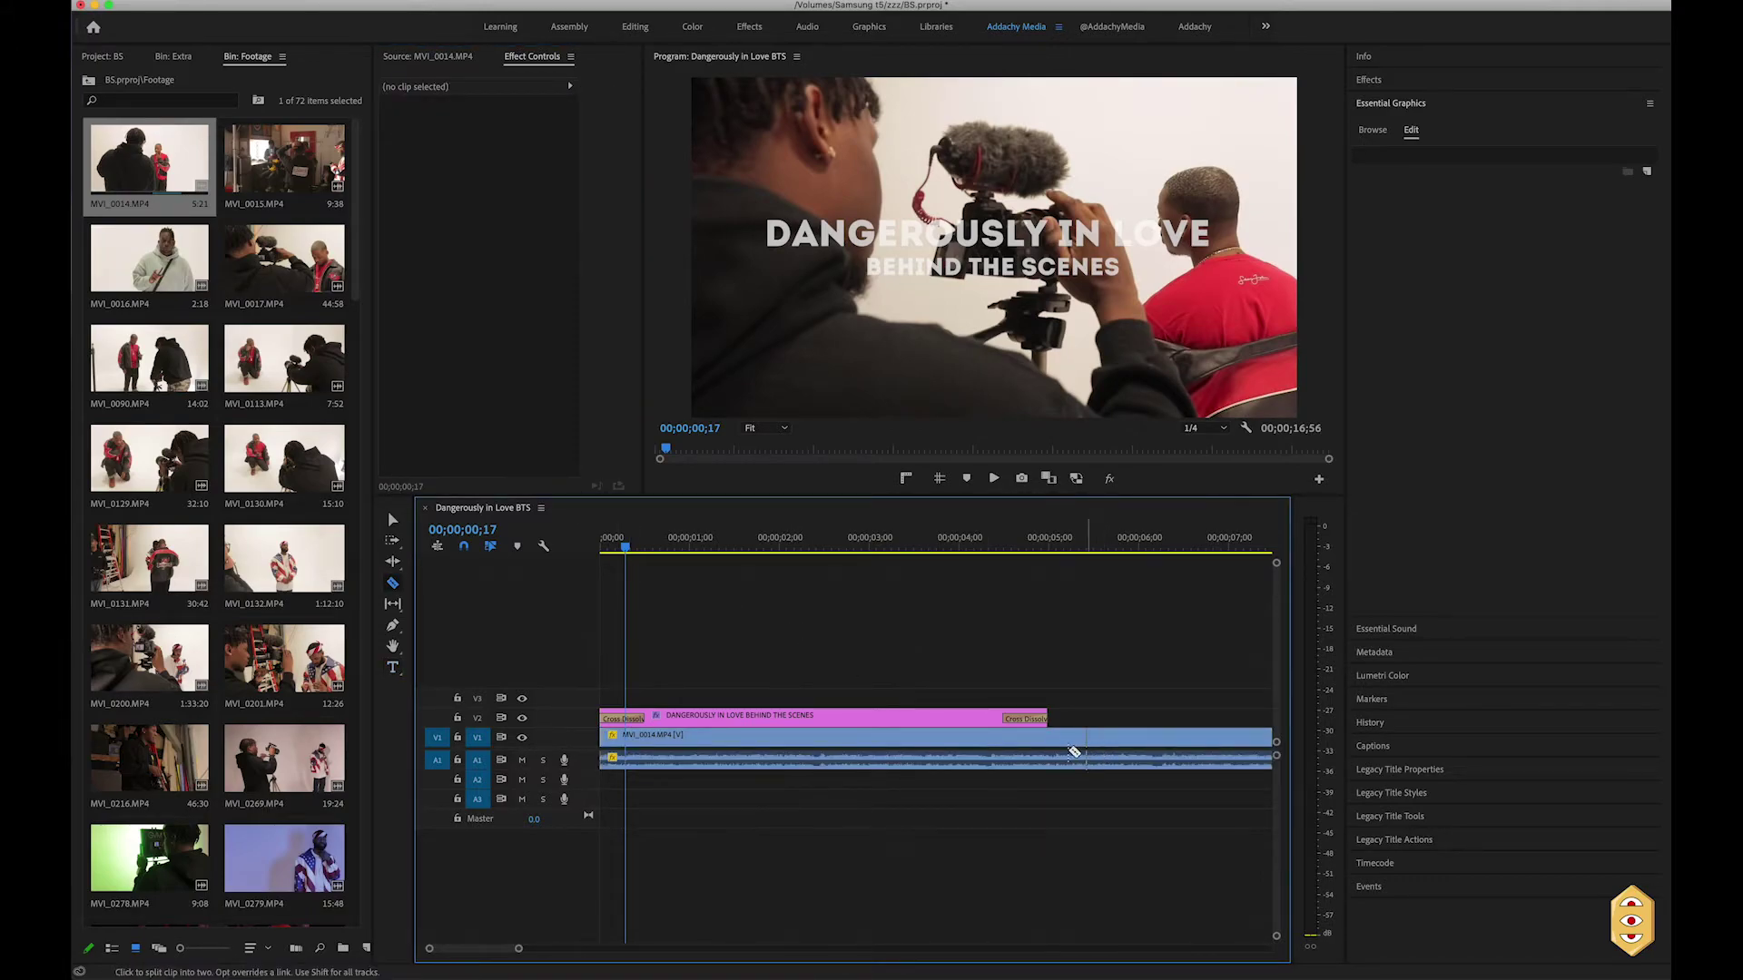
{"action": "key", "text": "v"}
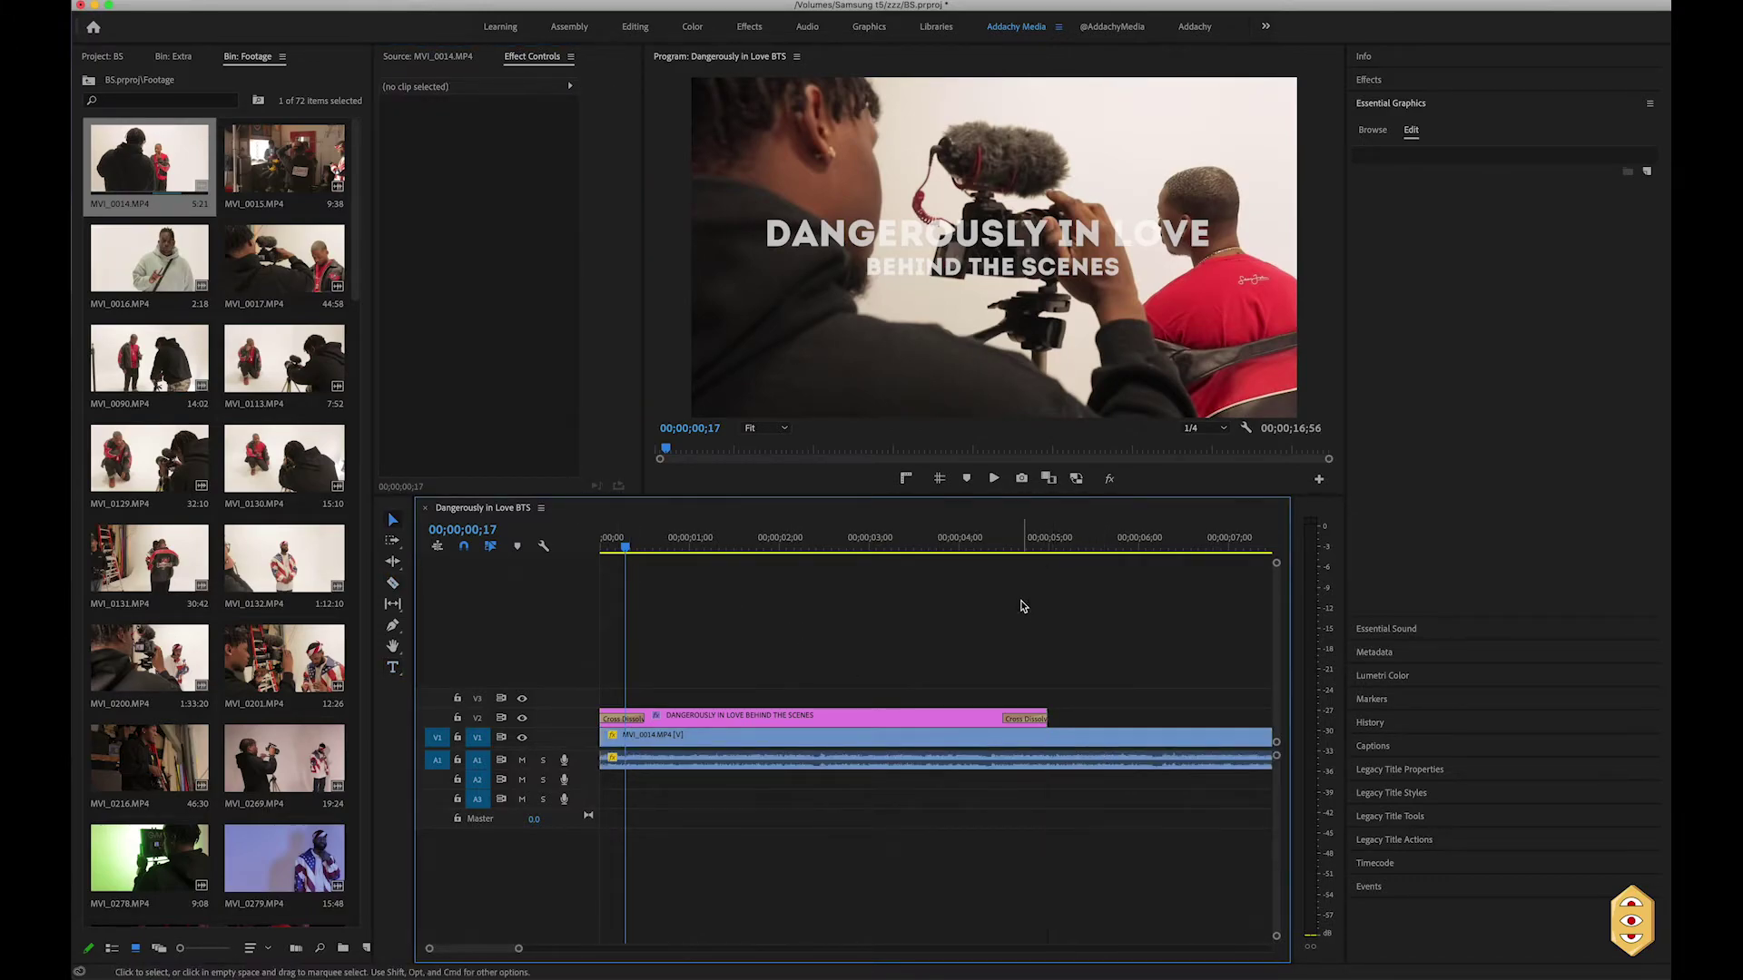
{"action": "left_click", "coordinate": [1046, 537]}
{"action": "key", "text": "shift+Right"}
{"action": "key", "text": "c"}
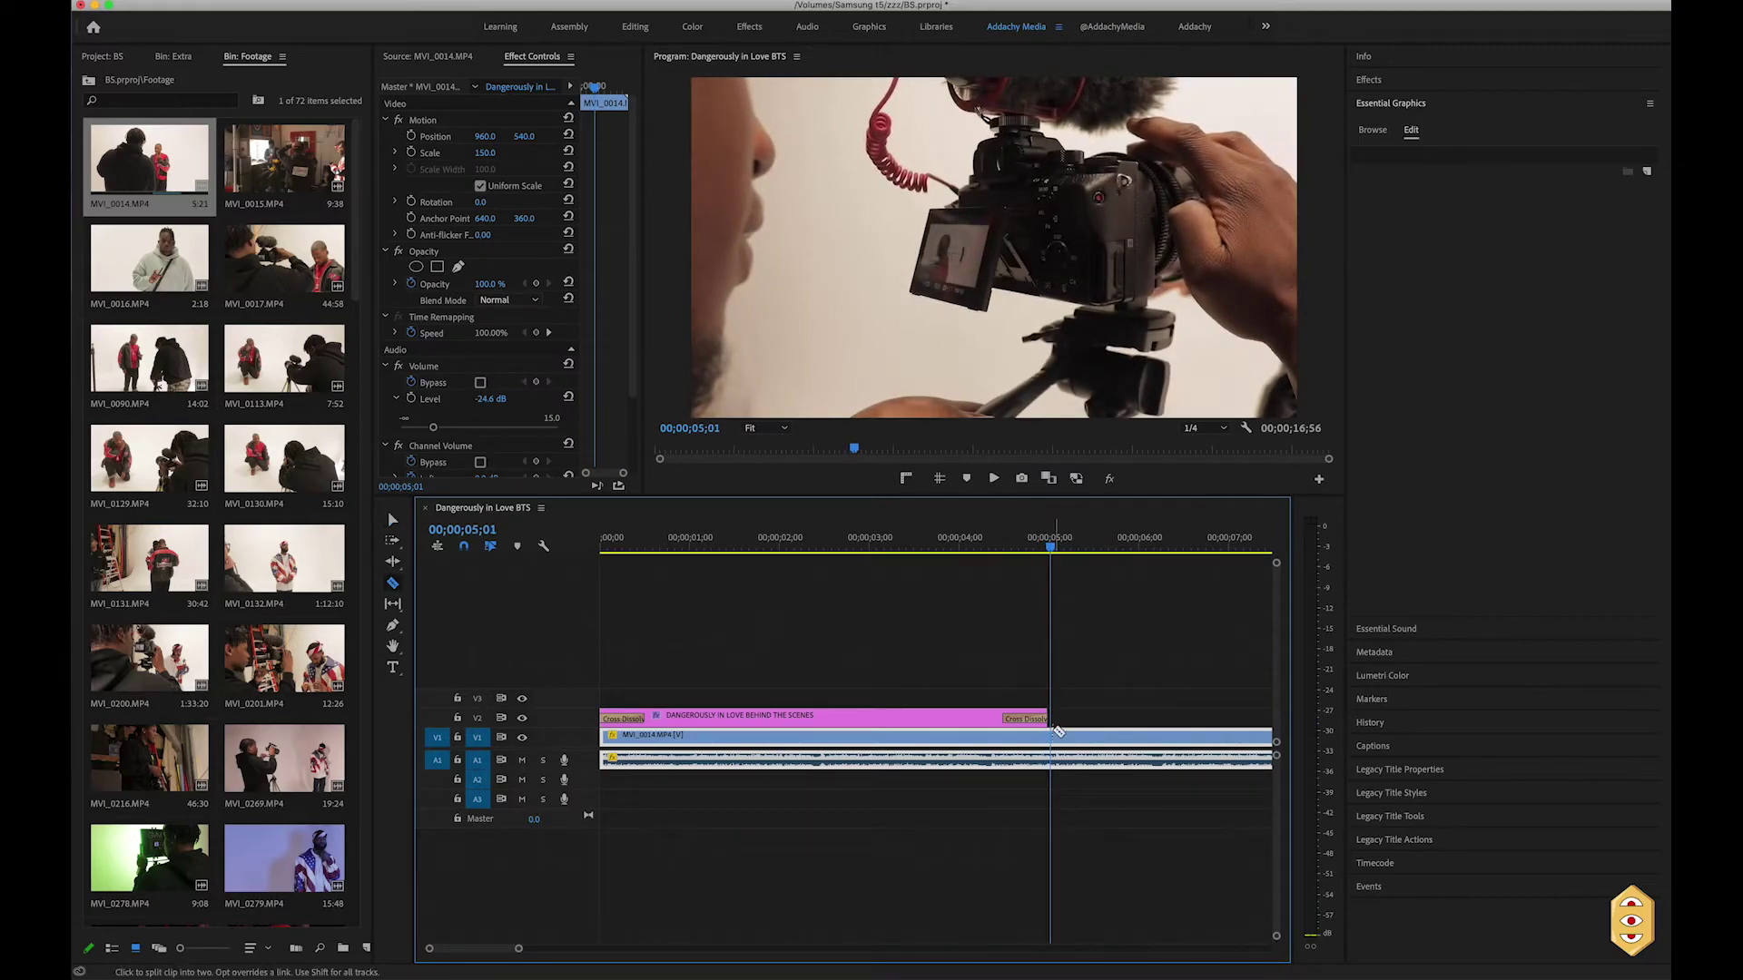
{"action": "key", "text": "v"}
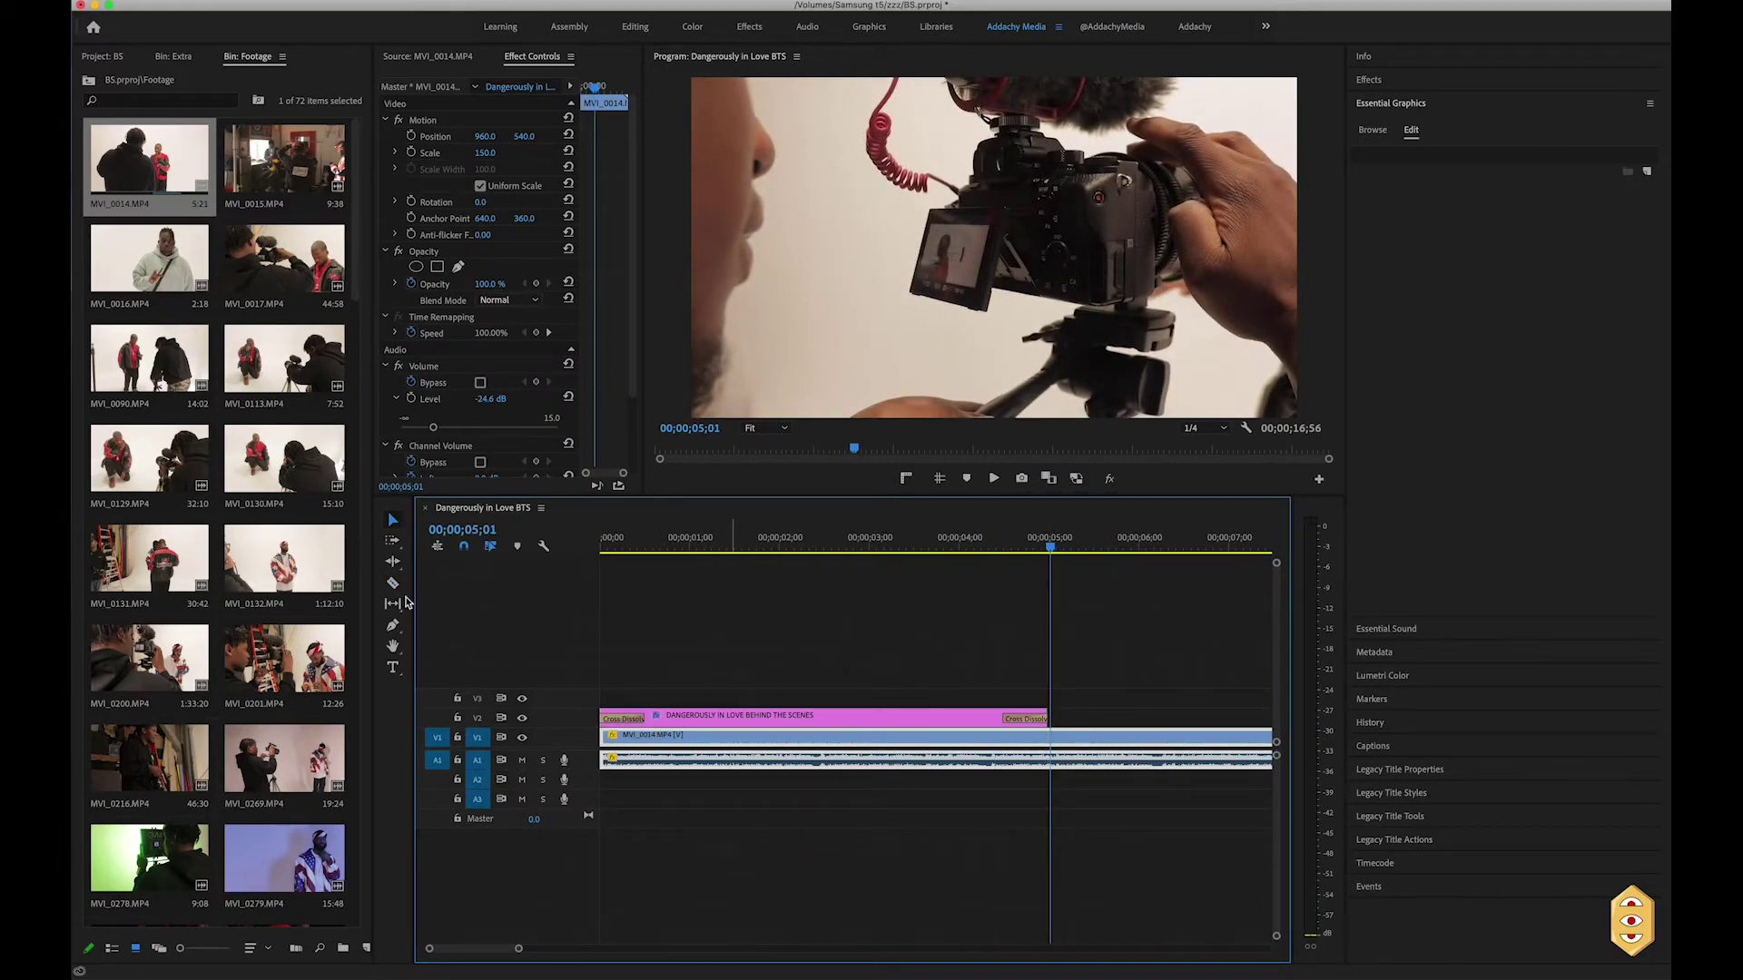
{"action": "left_click", "coordinate": [392, 583]}
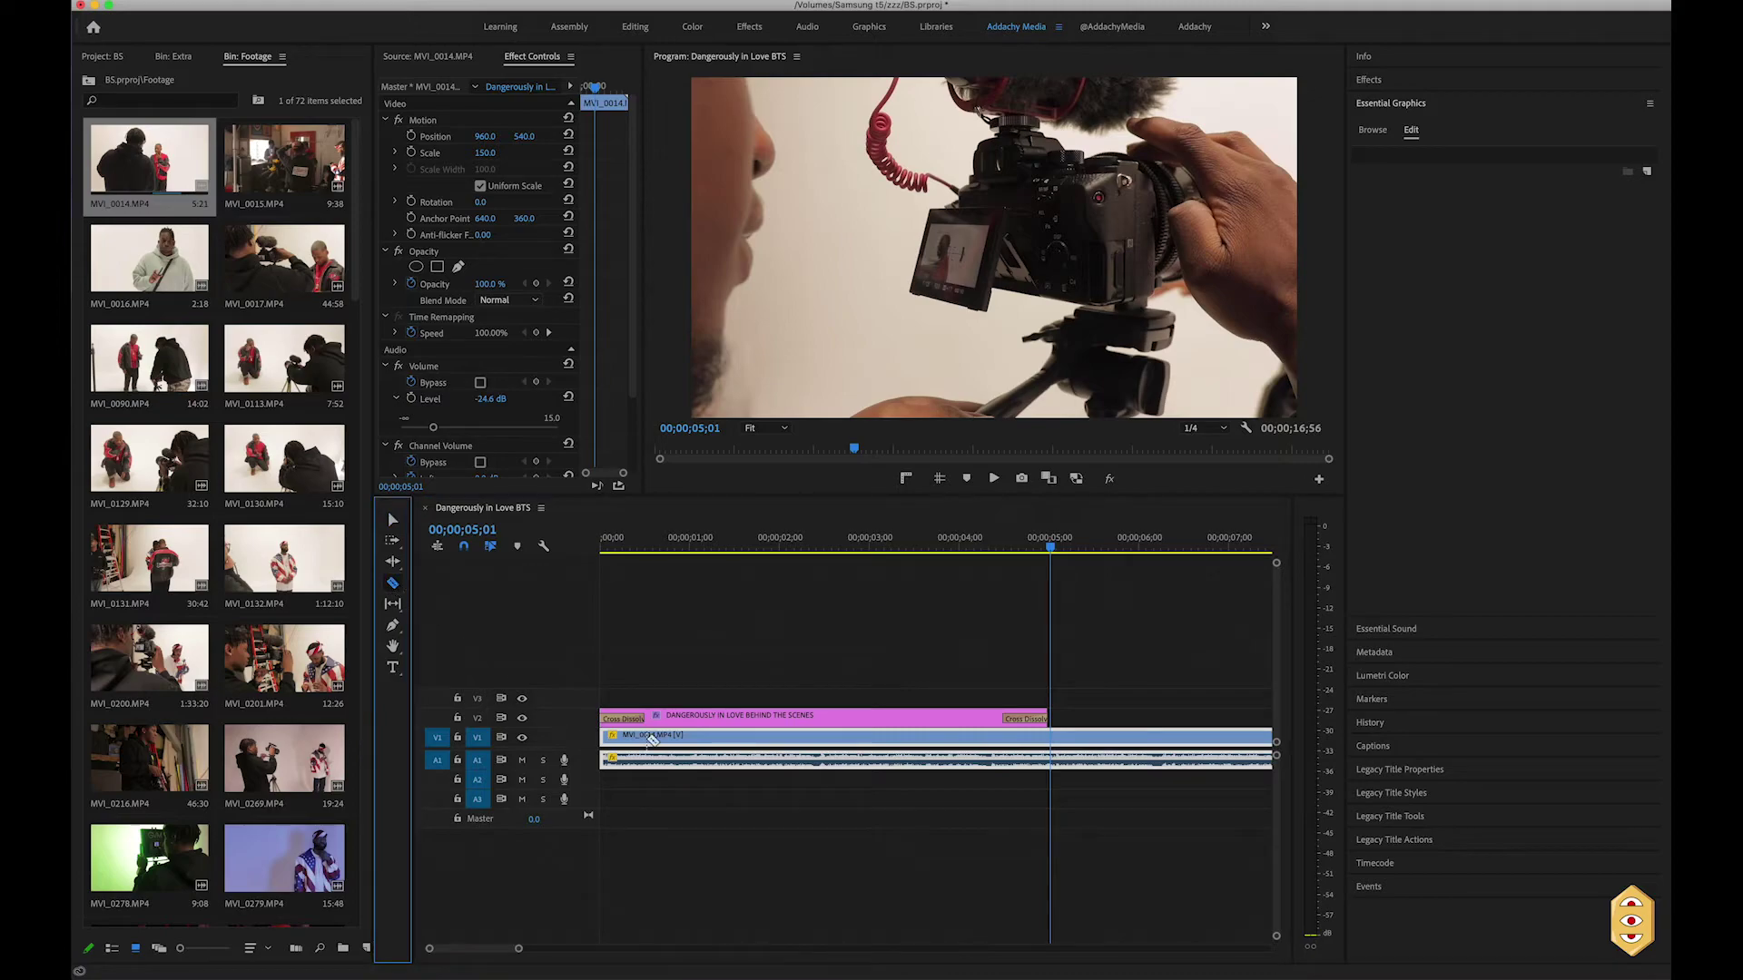
{"action": "left_click", "coordinate": [1052, 738]}
{"action": "key", "text": "v"}
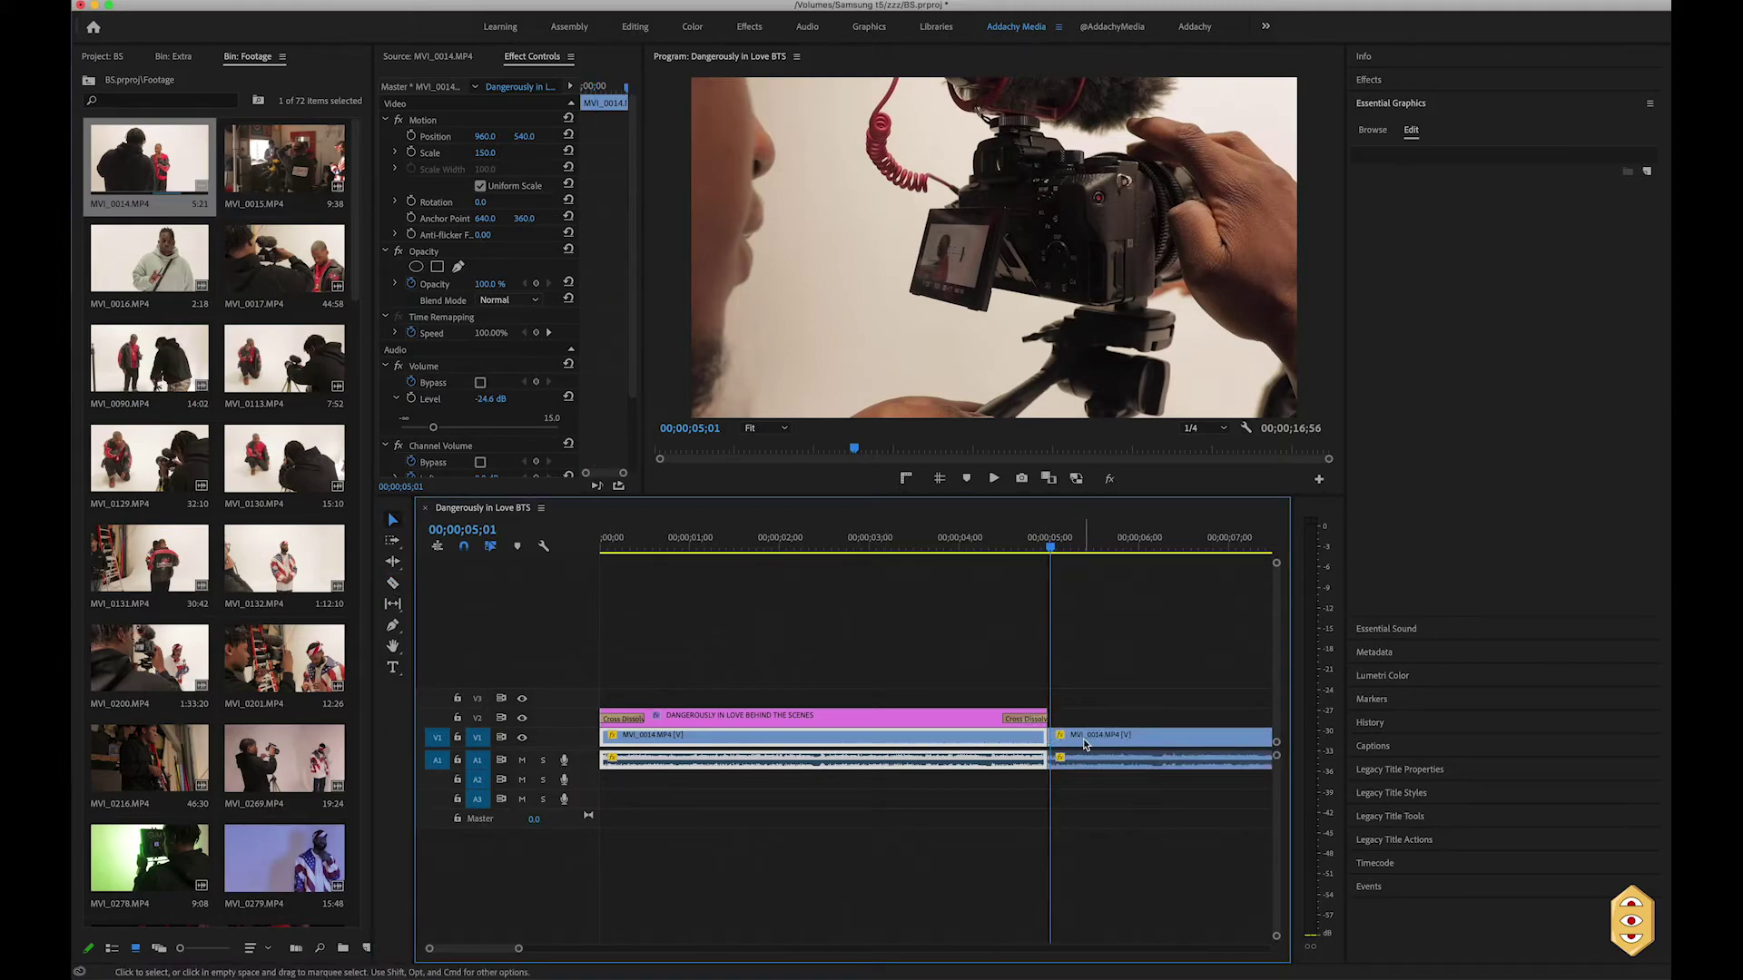
{"action": "left_click", "coordinate": [1085, 743]}
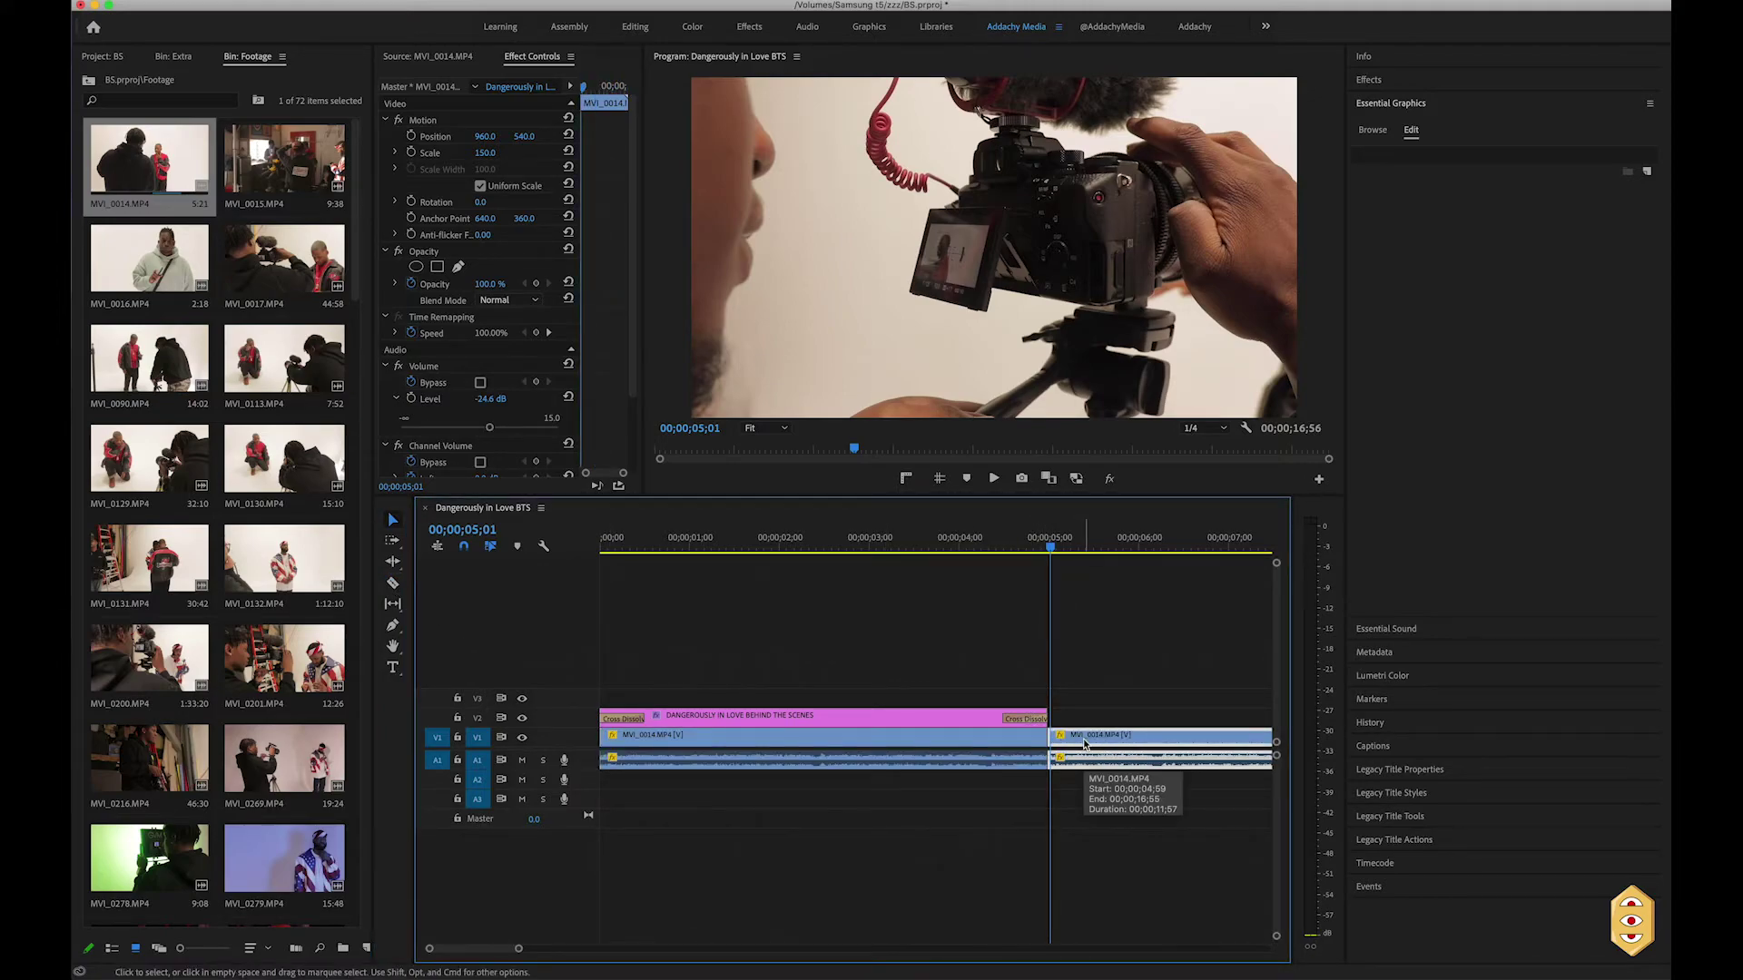
{"action": "key", "text": "Delete"}
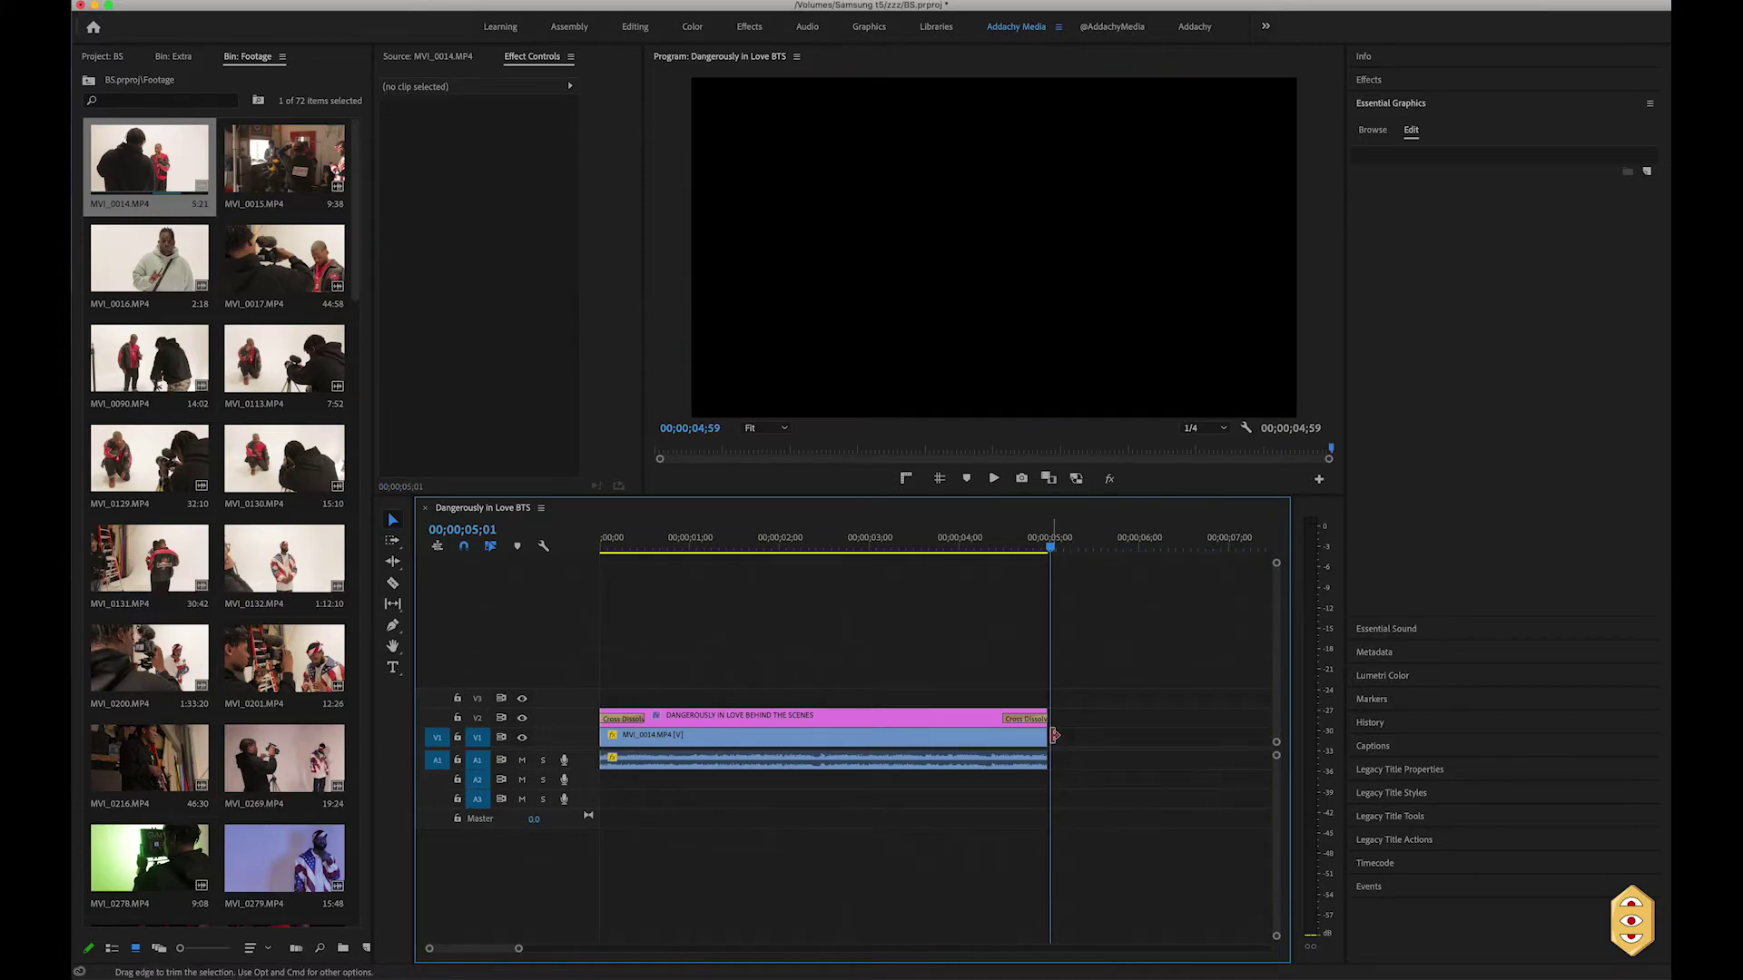
Apply default transitions to the end of the MVI_0014.MP4 clip, lengthening the video dissolve and shortening the audio fade to 15 frames
{"action": "right_click", "coordinate": [1051, 739]}
{"action": "left_click", "coordinate": [1064, 721]}
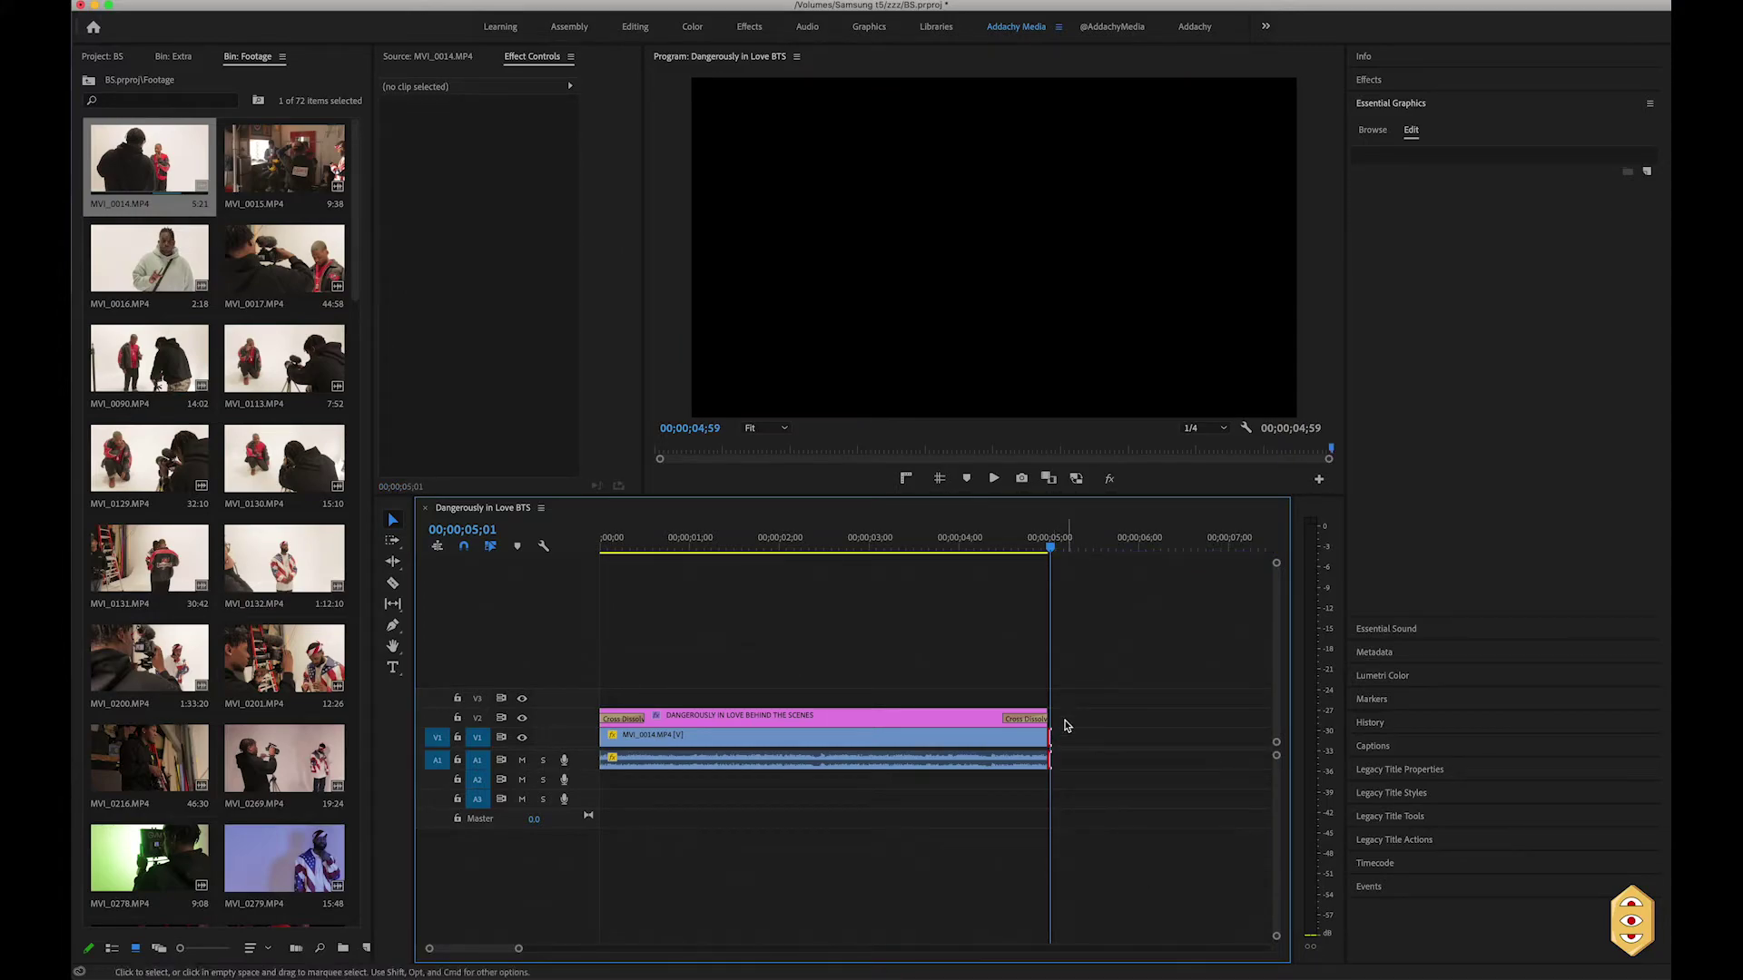
{"action": "right_click", "coordinate": [1051, 742]}
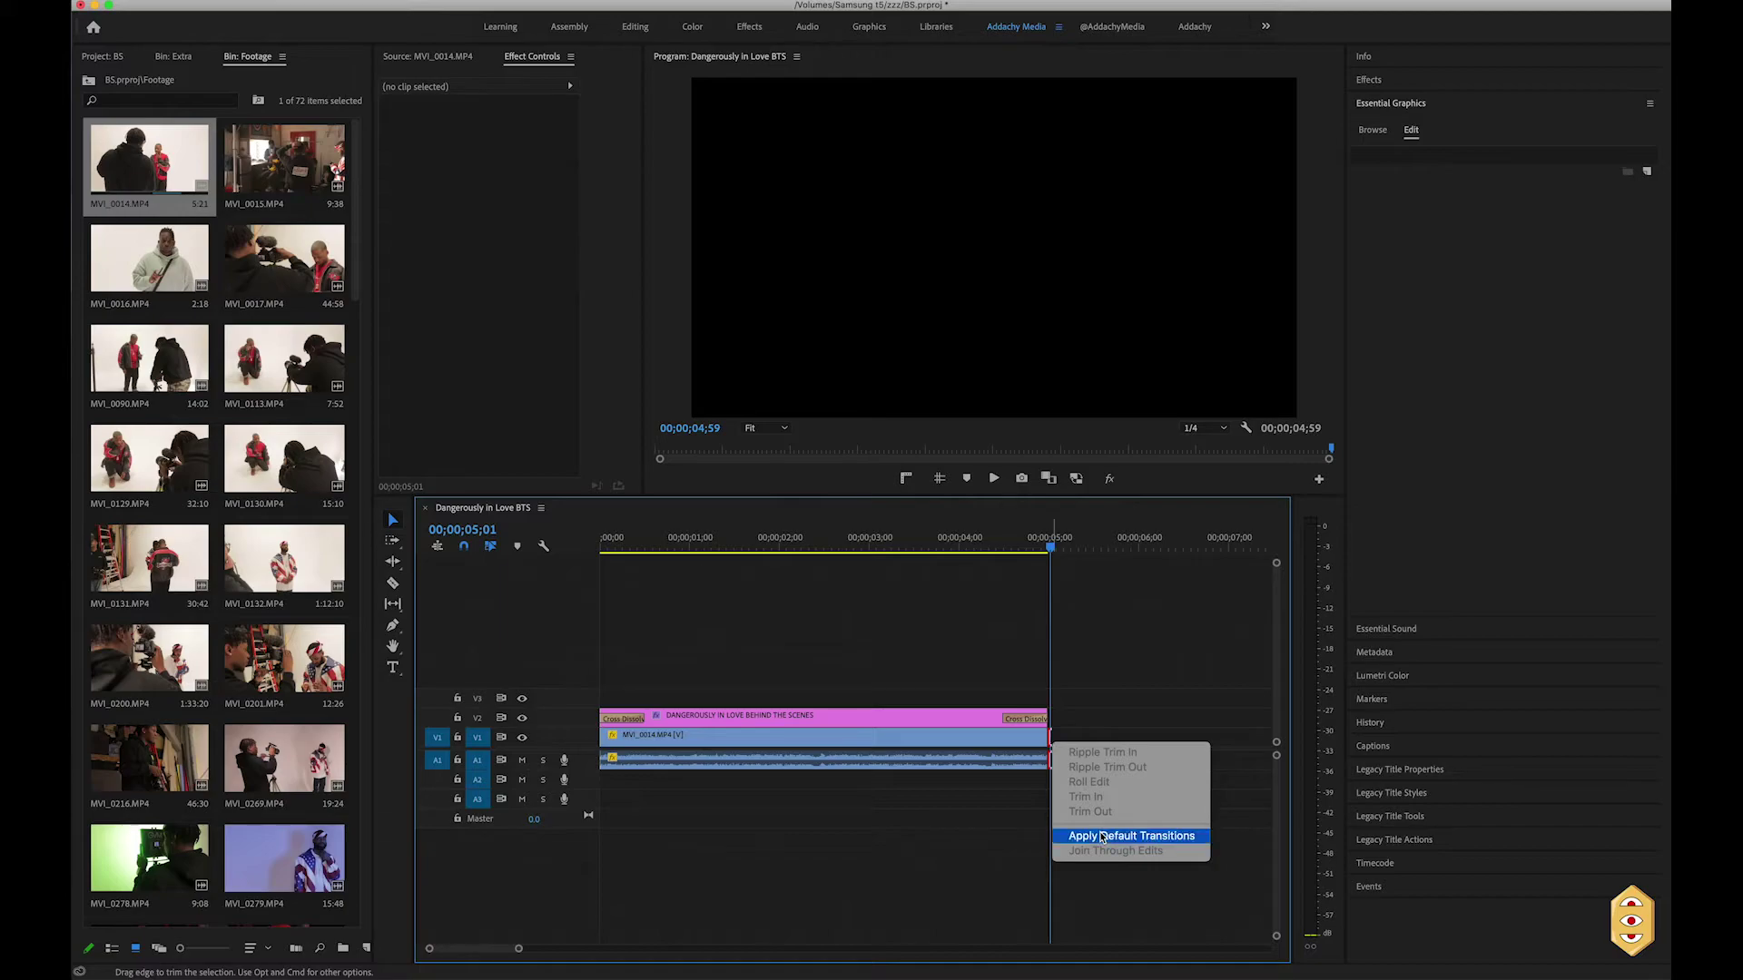
{"action": "left_click", "coordinate": [1102, 830]}
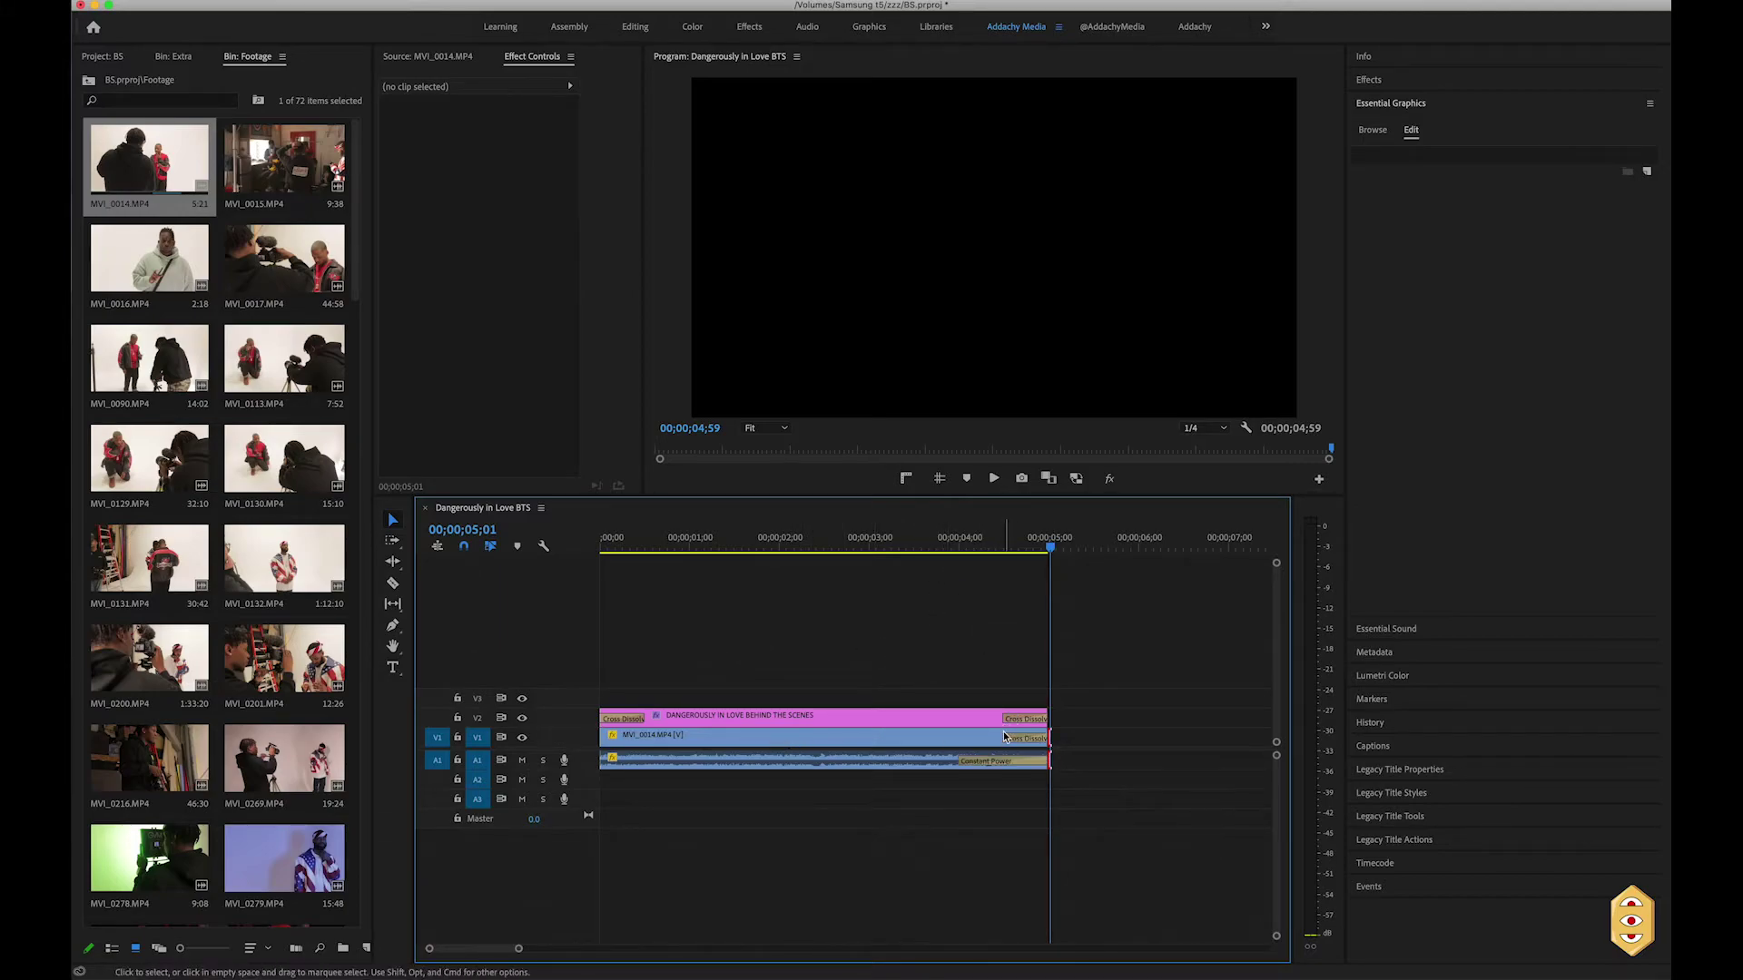
{"action": "left_click_drag", "start_coordinate": [1004, 731], "coordinate": [1026, 761]}
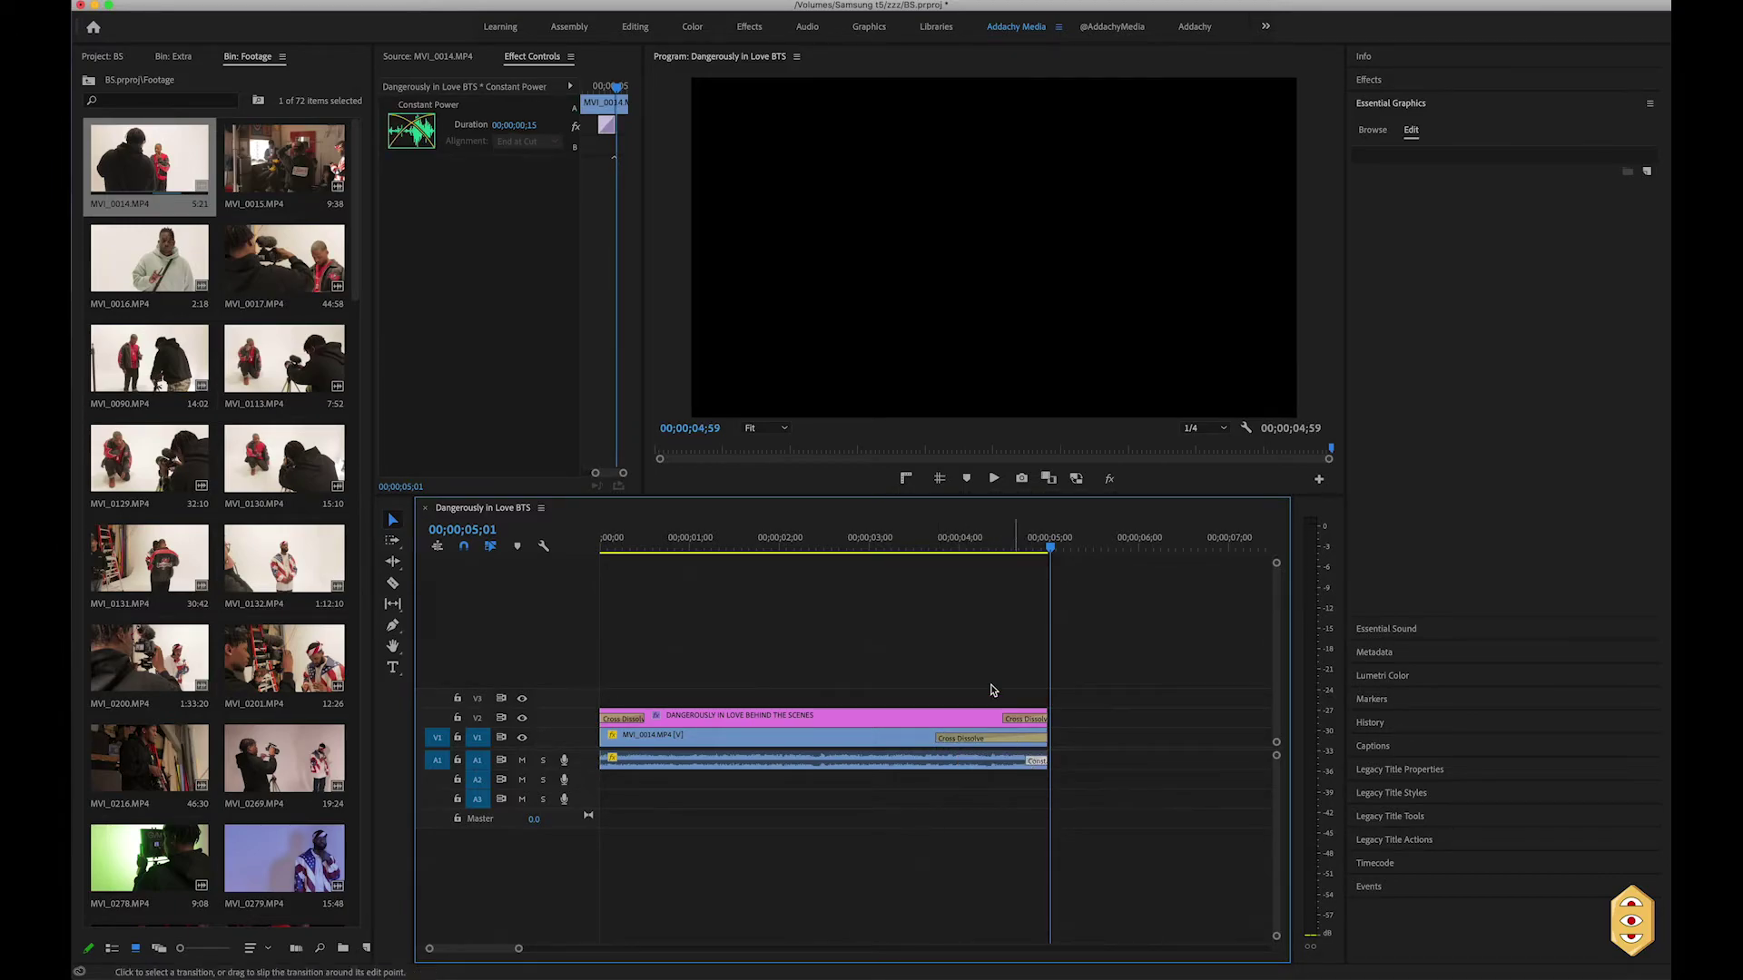
Trim the title's end so it finishes about one second before the MVI_0014.MP4 clip ends
{"action": "left_click_drag", "start_coordinate": [998, 544], "coordinate": [1050, 555]}
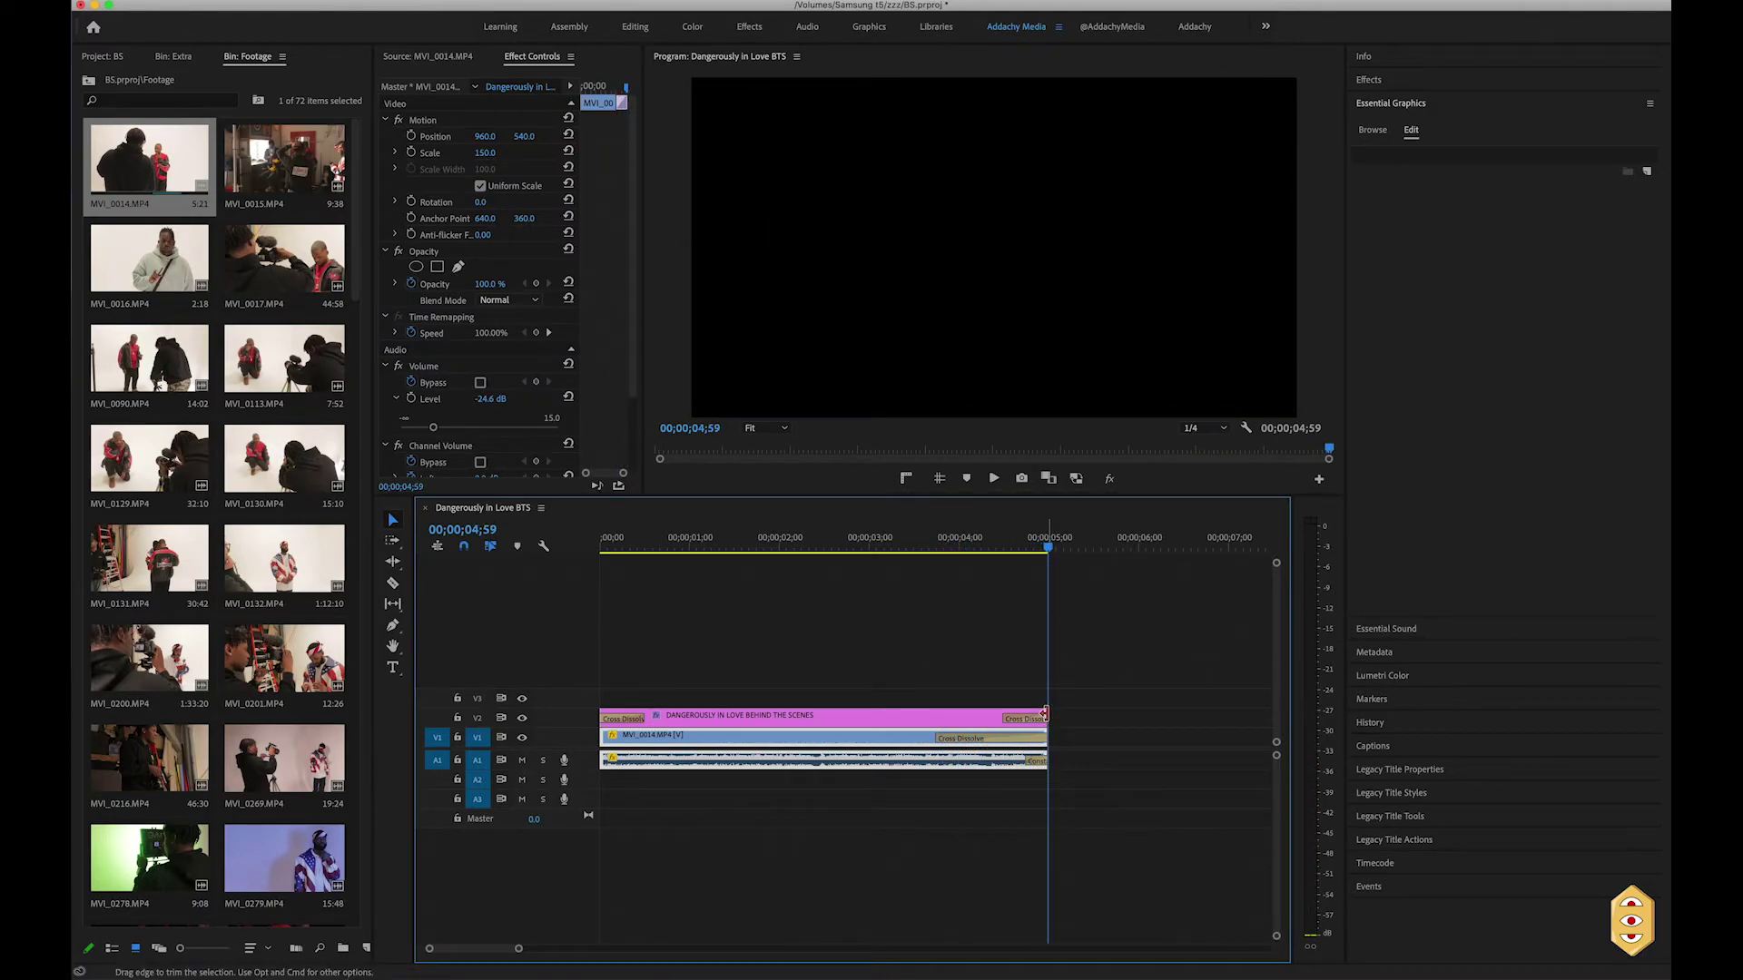
{"action": "left_click_drag", "start_coordinate": [1042, 716], "coordinate": [949, 717]}
{"action": "left_click_drag", "start_coordinate": [894, 541], "coordinate": [1067, 542]}
Mark the sequence's Out point at the end of the clip, 00;00;04;59, and check the marked range's start and end
{"action": "key", "text": "Up"}
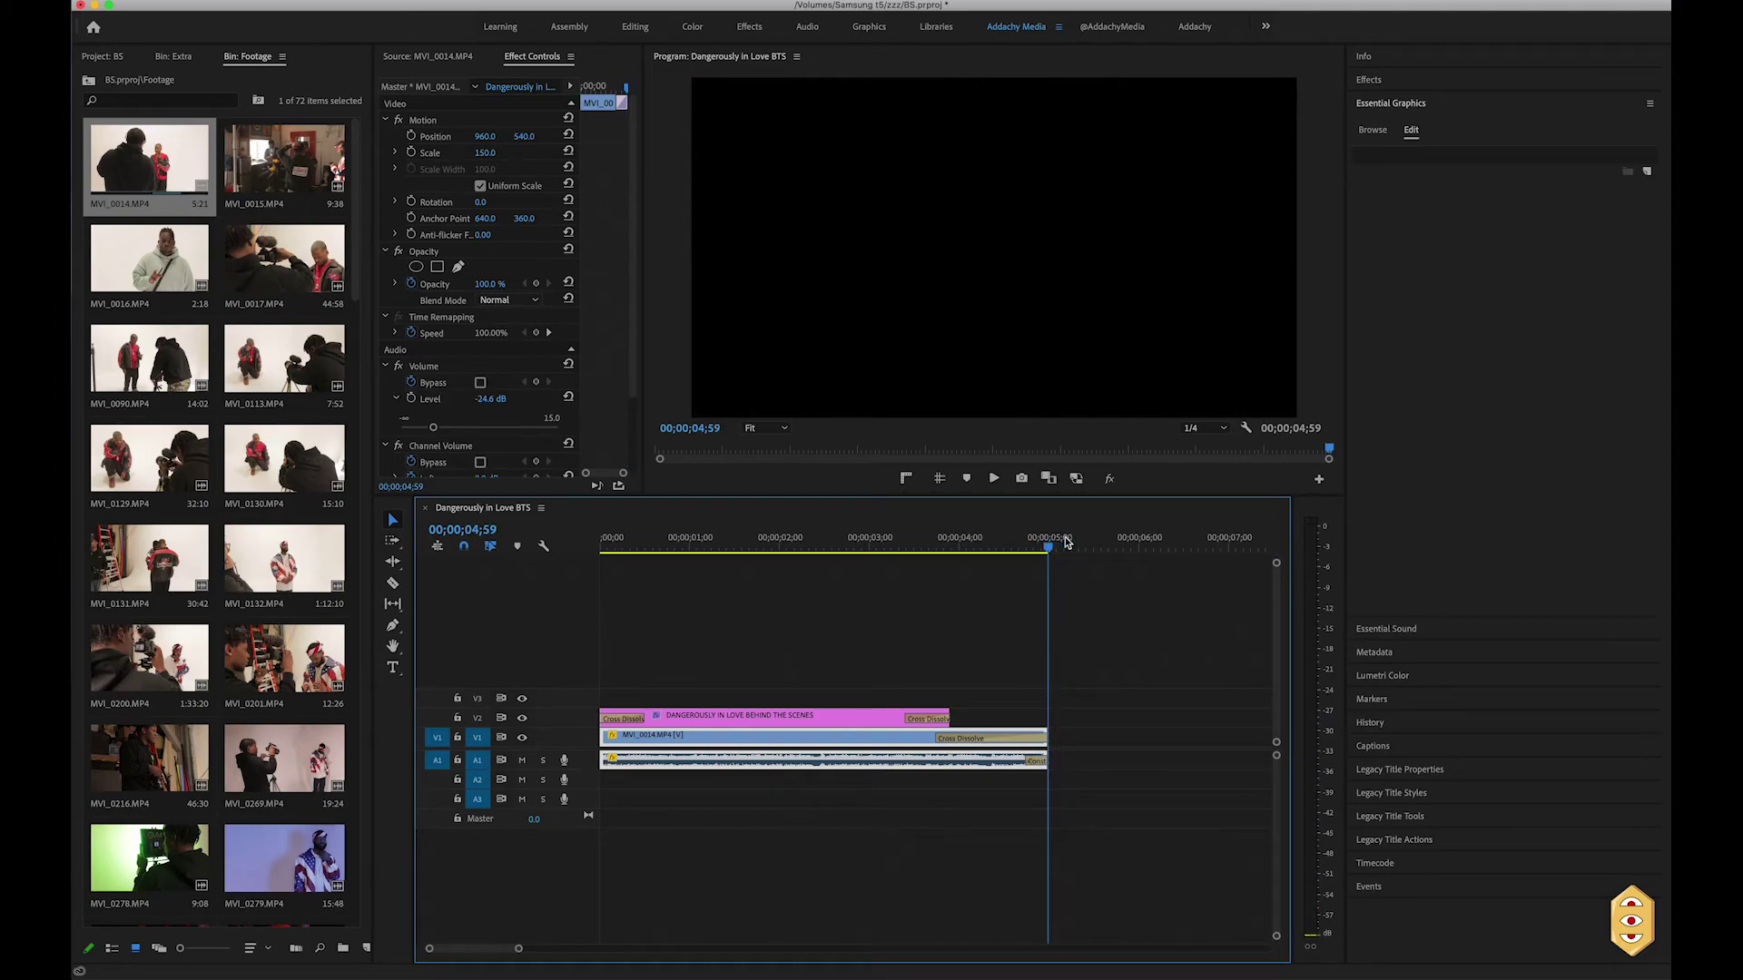
{"action": "key", "text": "o"}
{"action": "key", "text": "space"}
{"action": "key", "text": "space"}
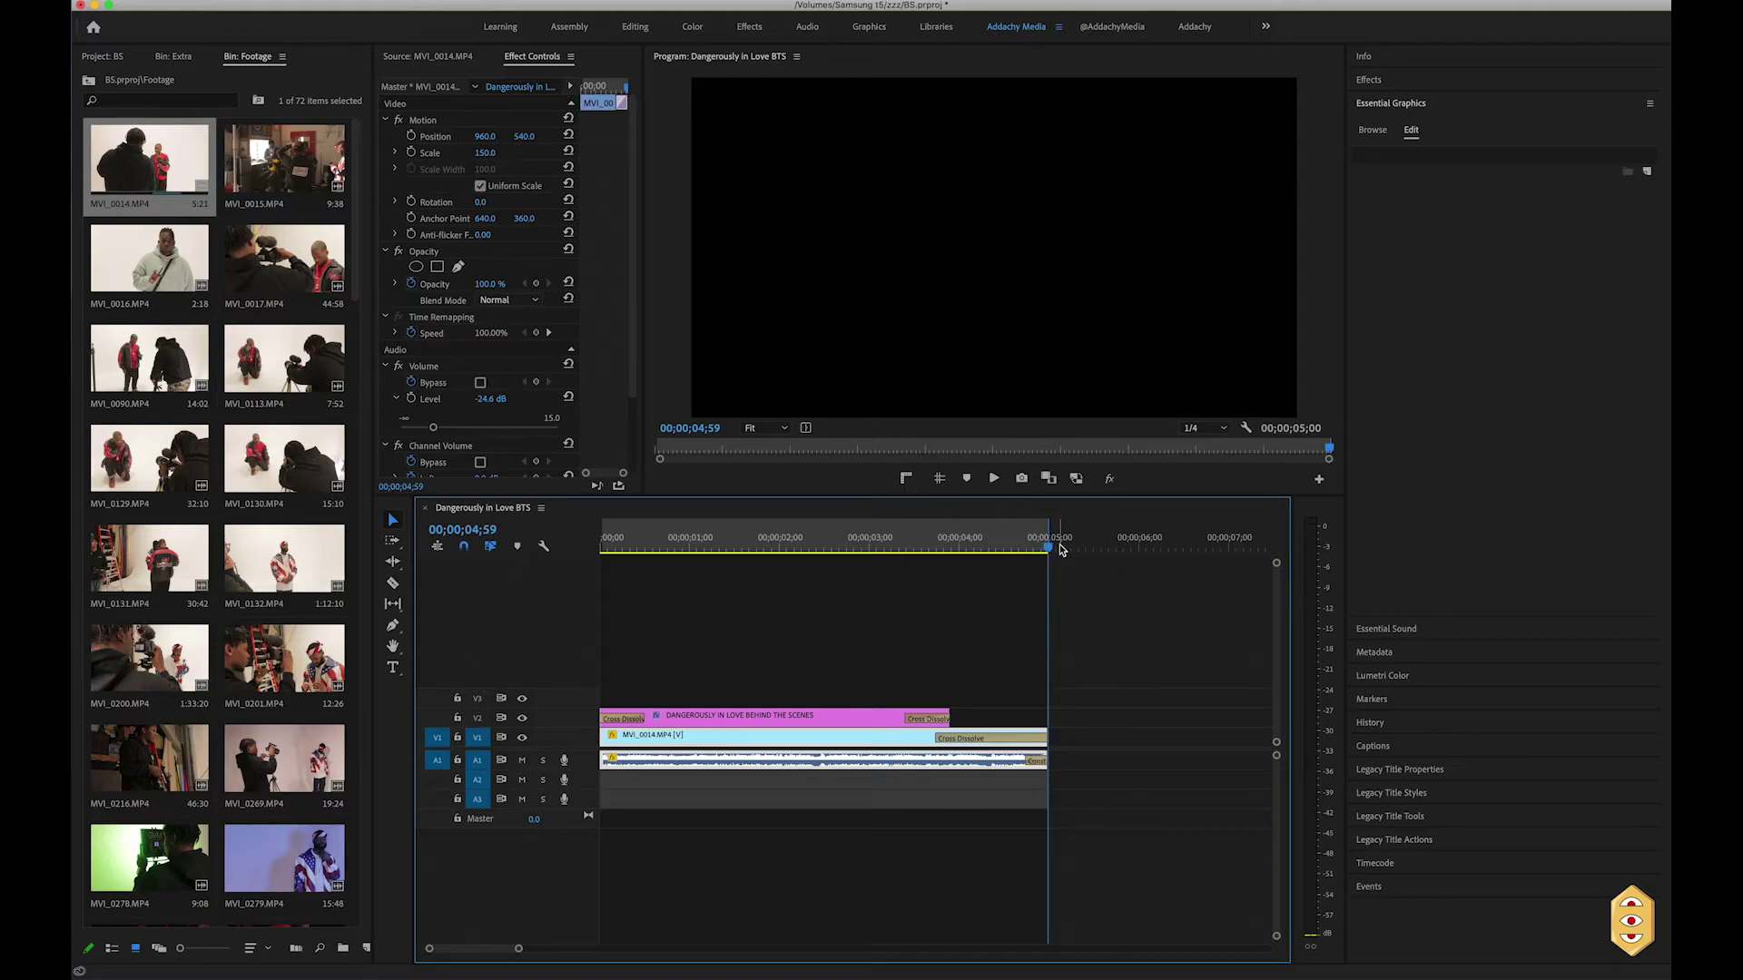
{"action": "key", "text": "Home"}
{"action": "key", "text": "End"}
{"action": "key", "text": "Home"}
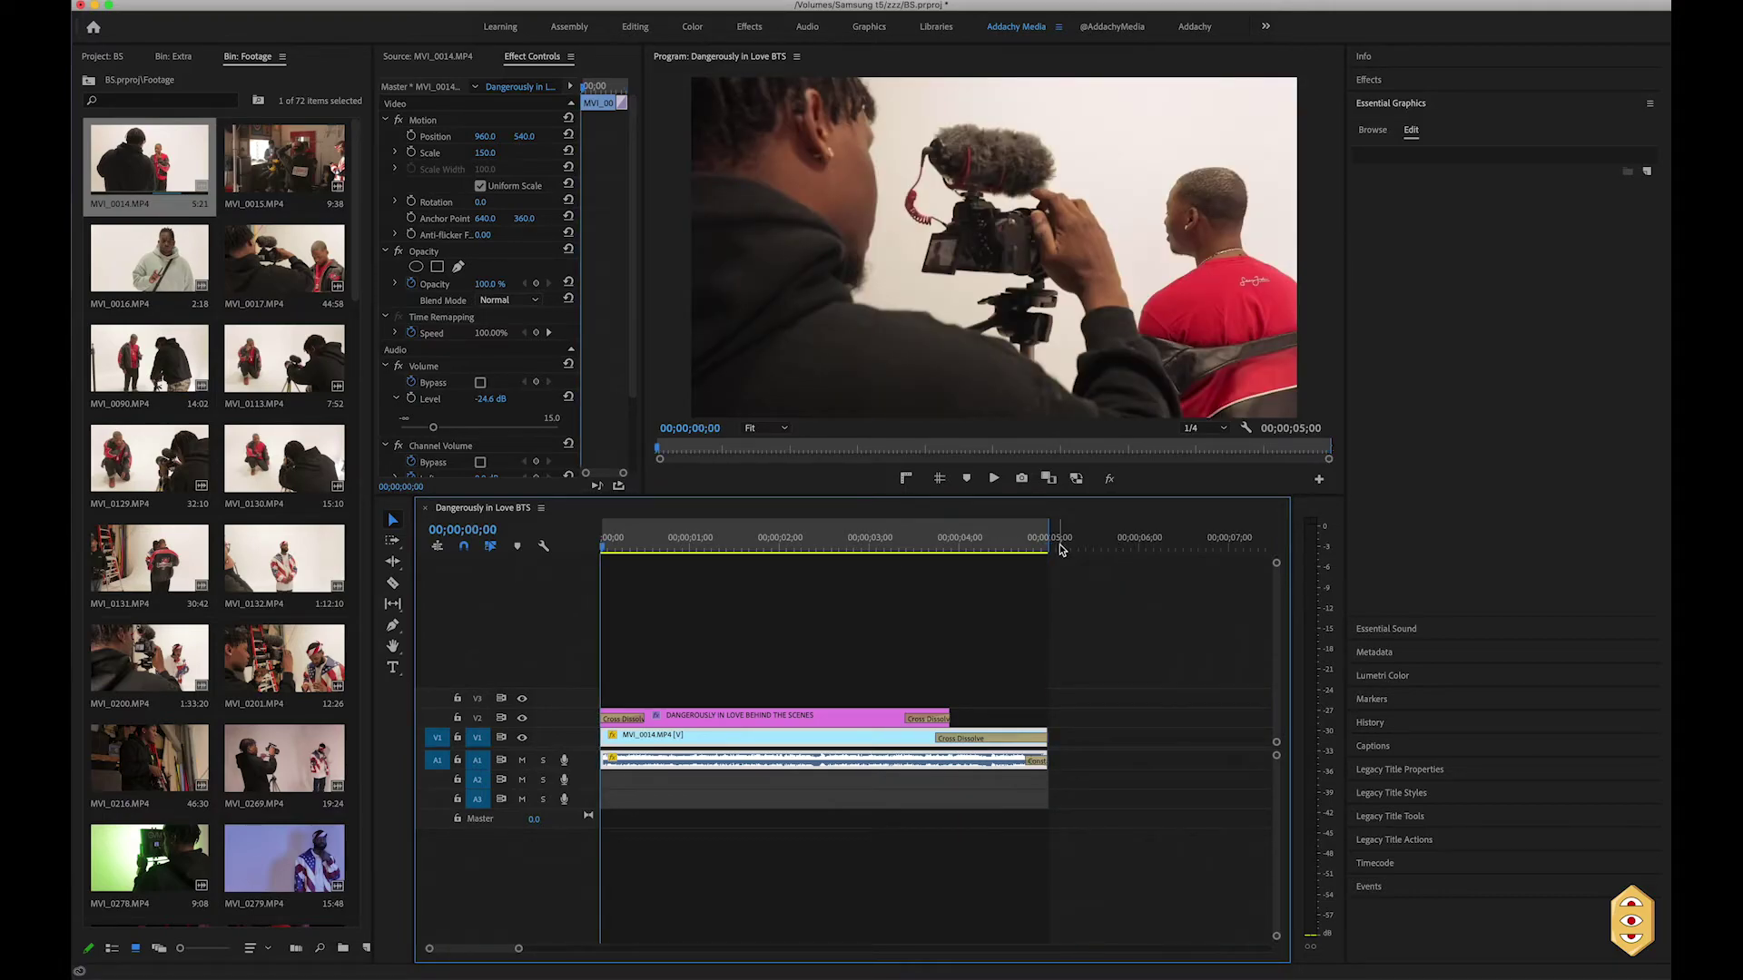
{"action": "key", "text": "End"}
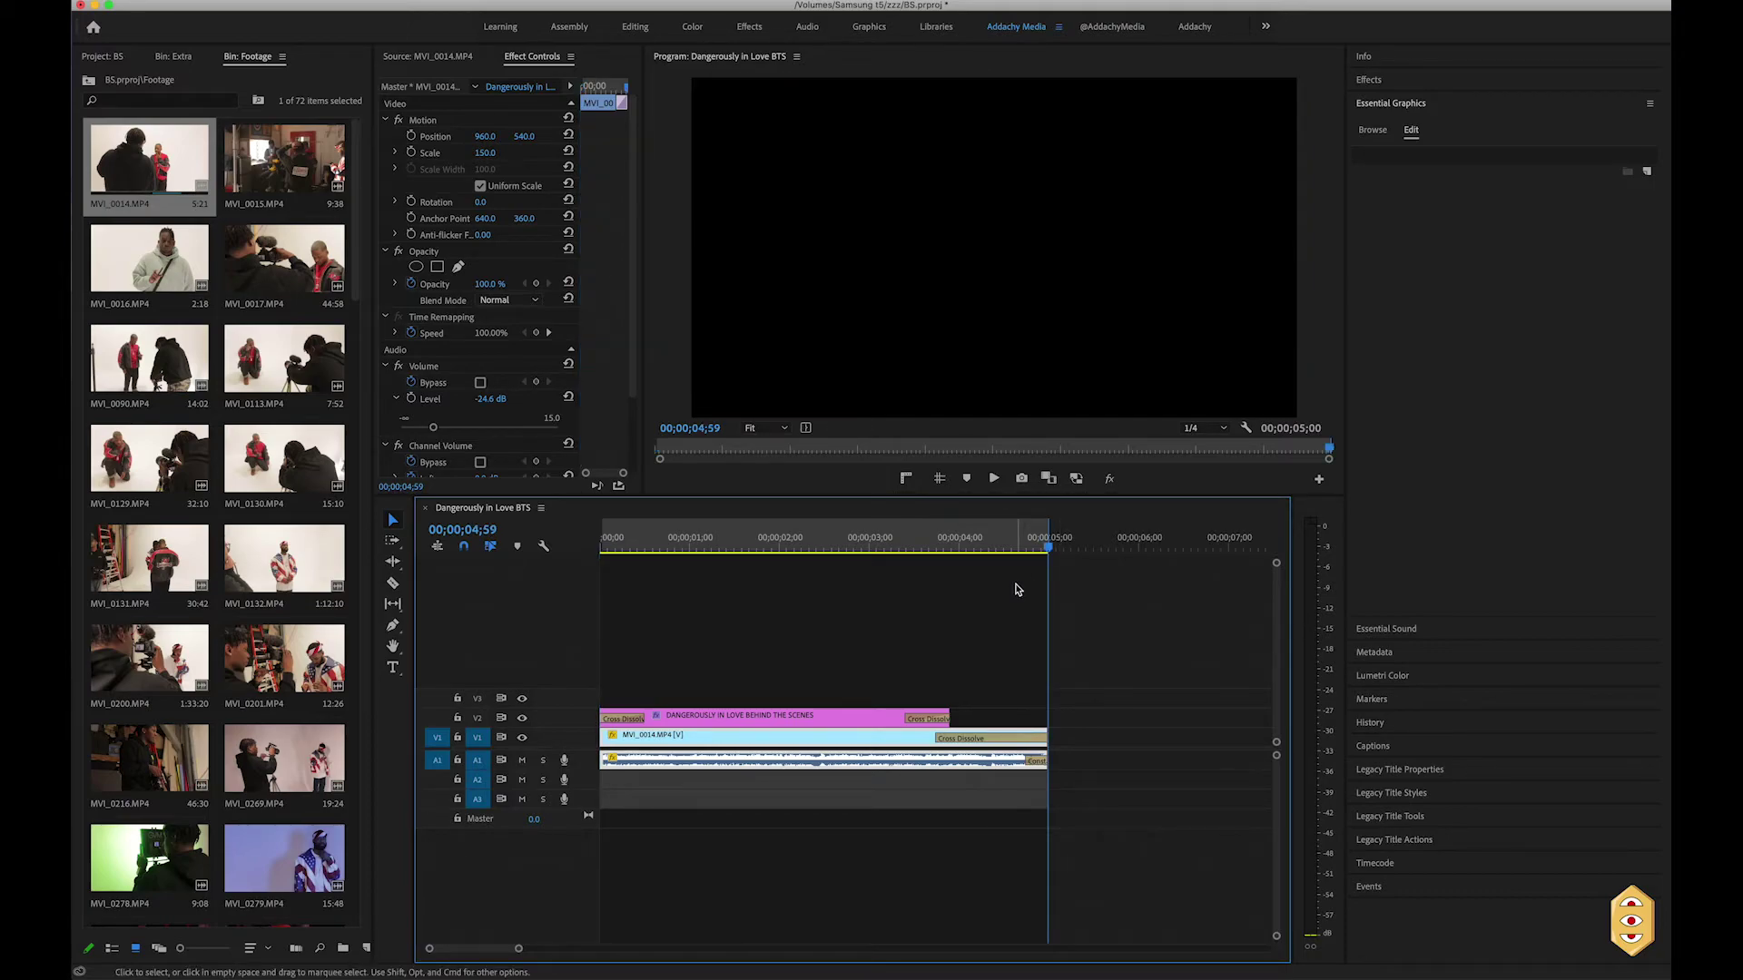
{"action": "left_click", "coordinate": [214, 2]}
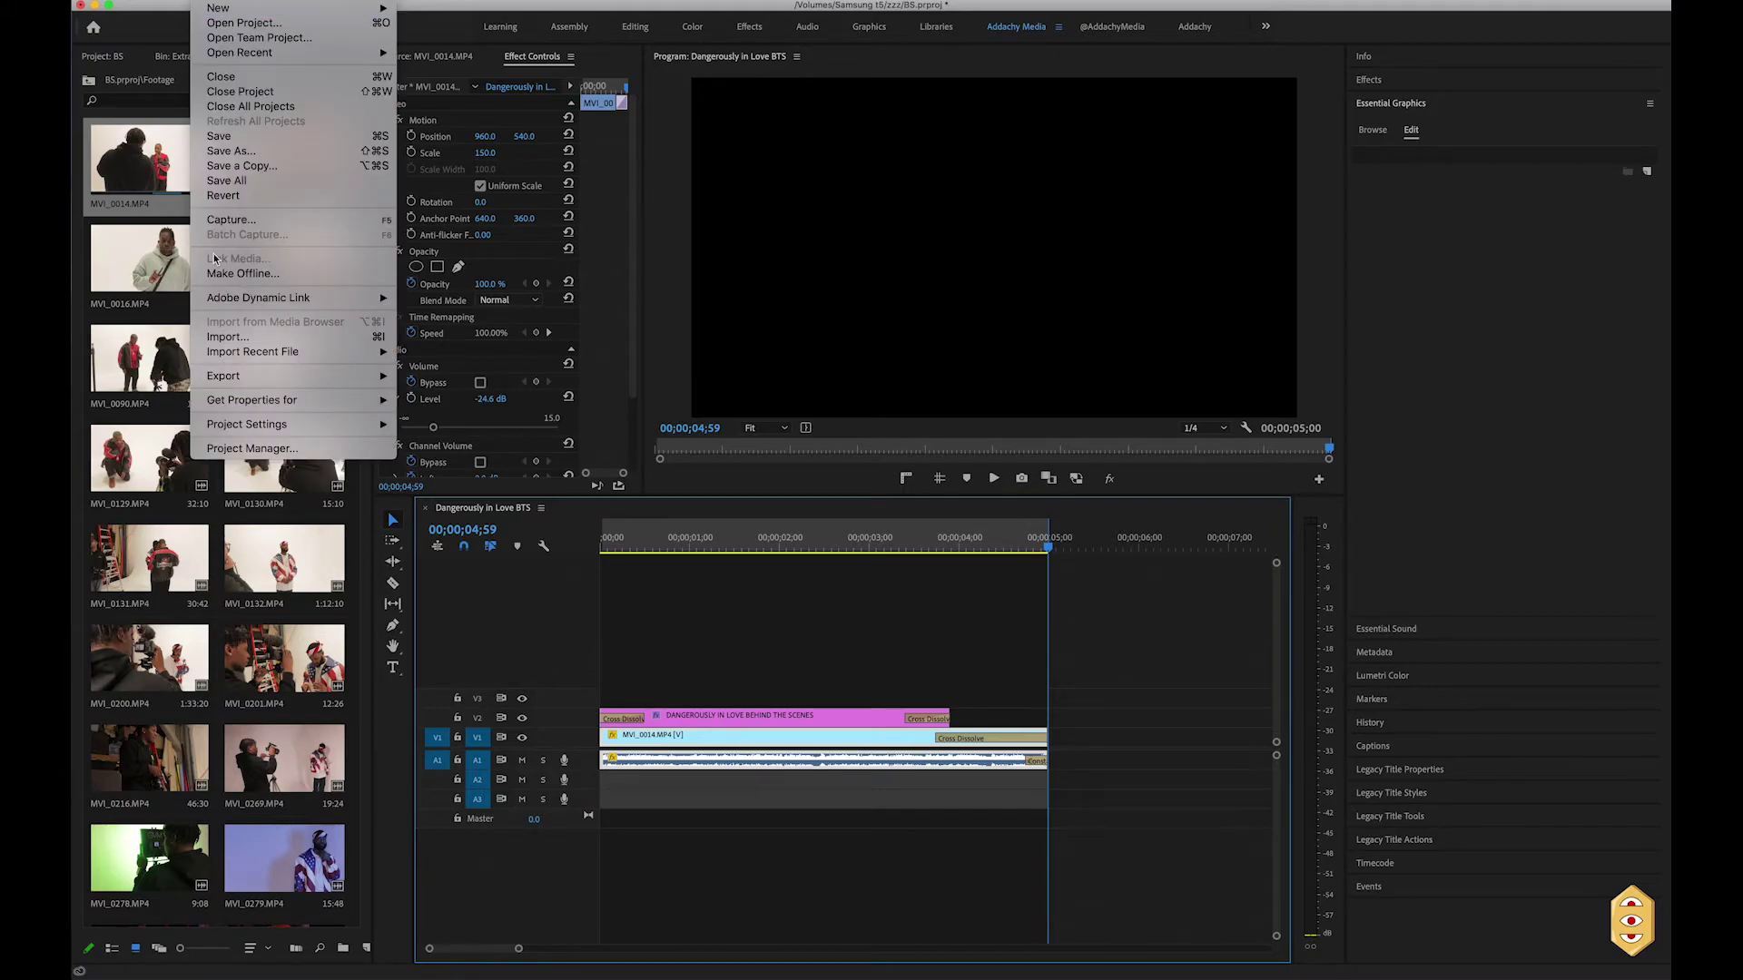
{"action": "mouse_move", "coordinate": [372, 375]}
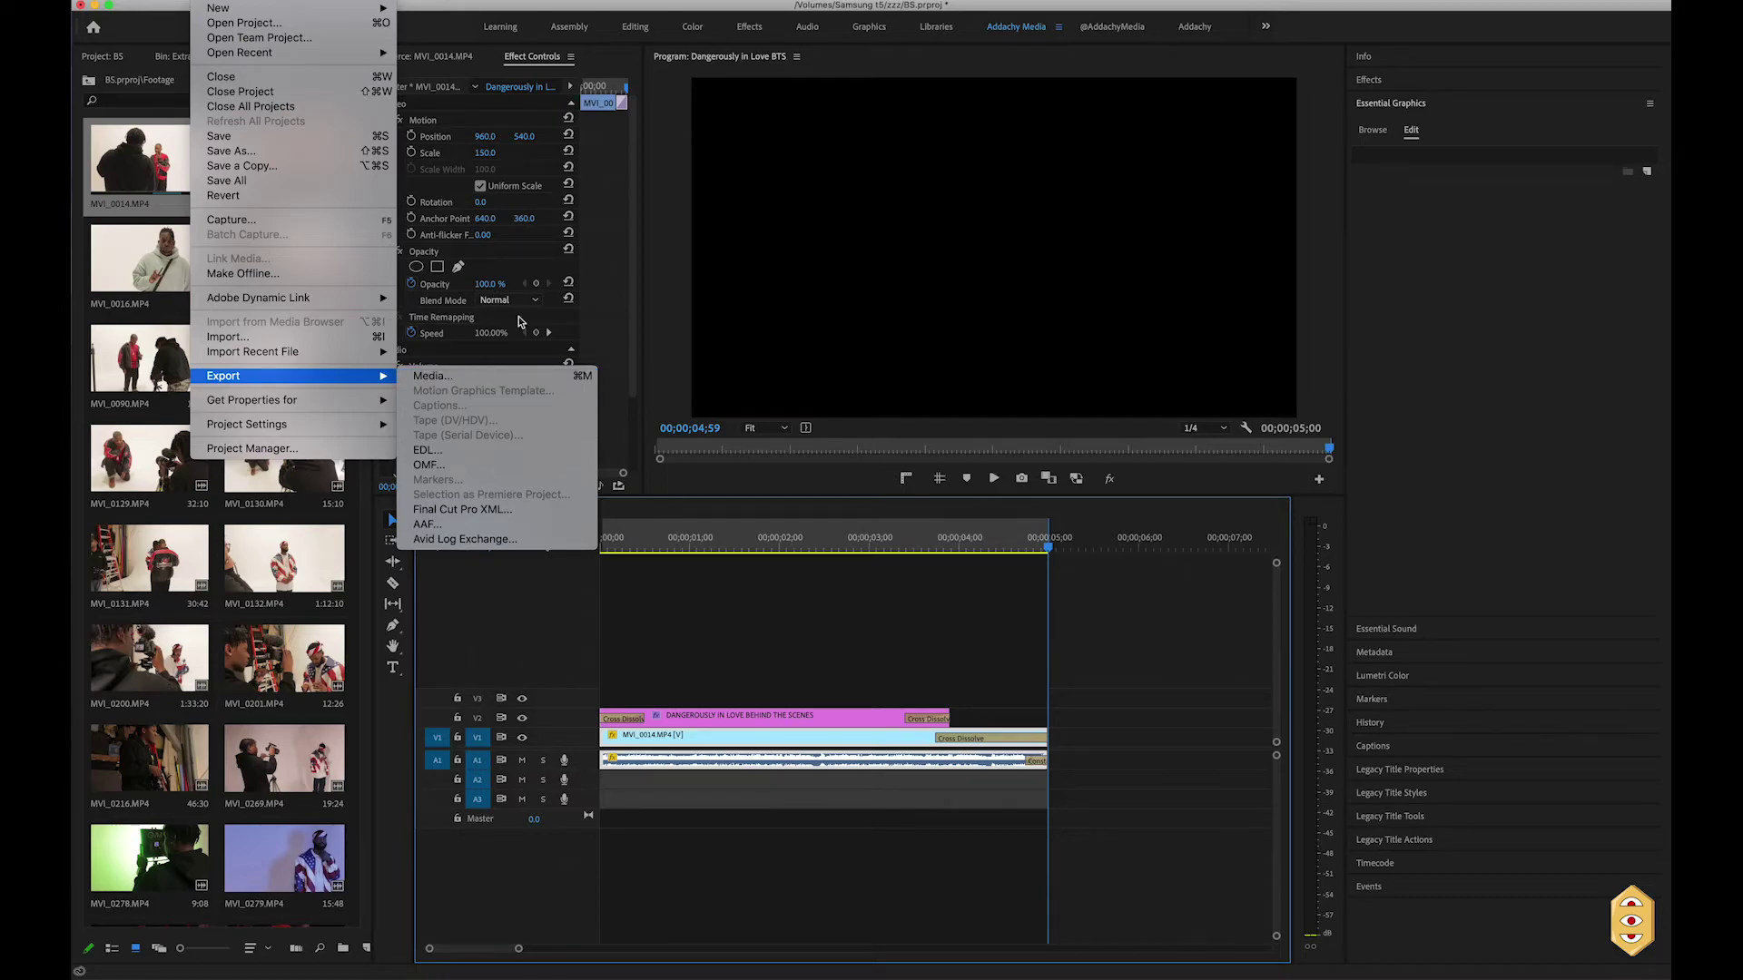
{"action": "left_click", "coordinate": [888, 634]}
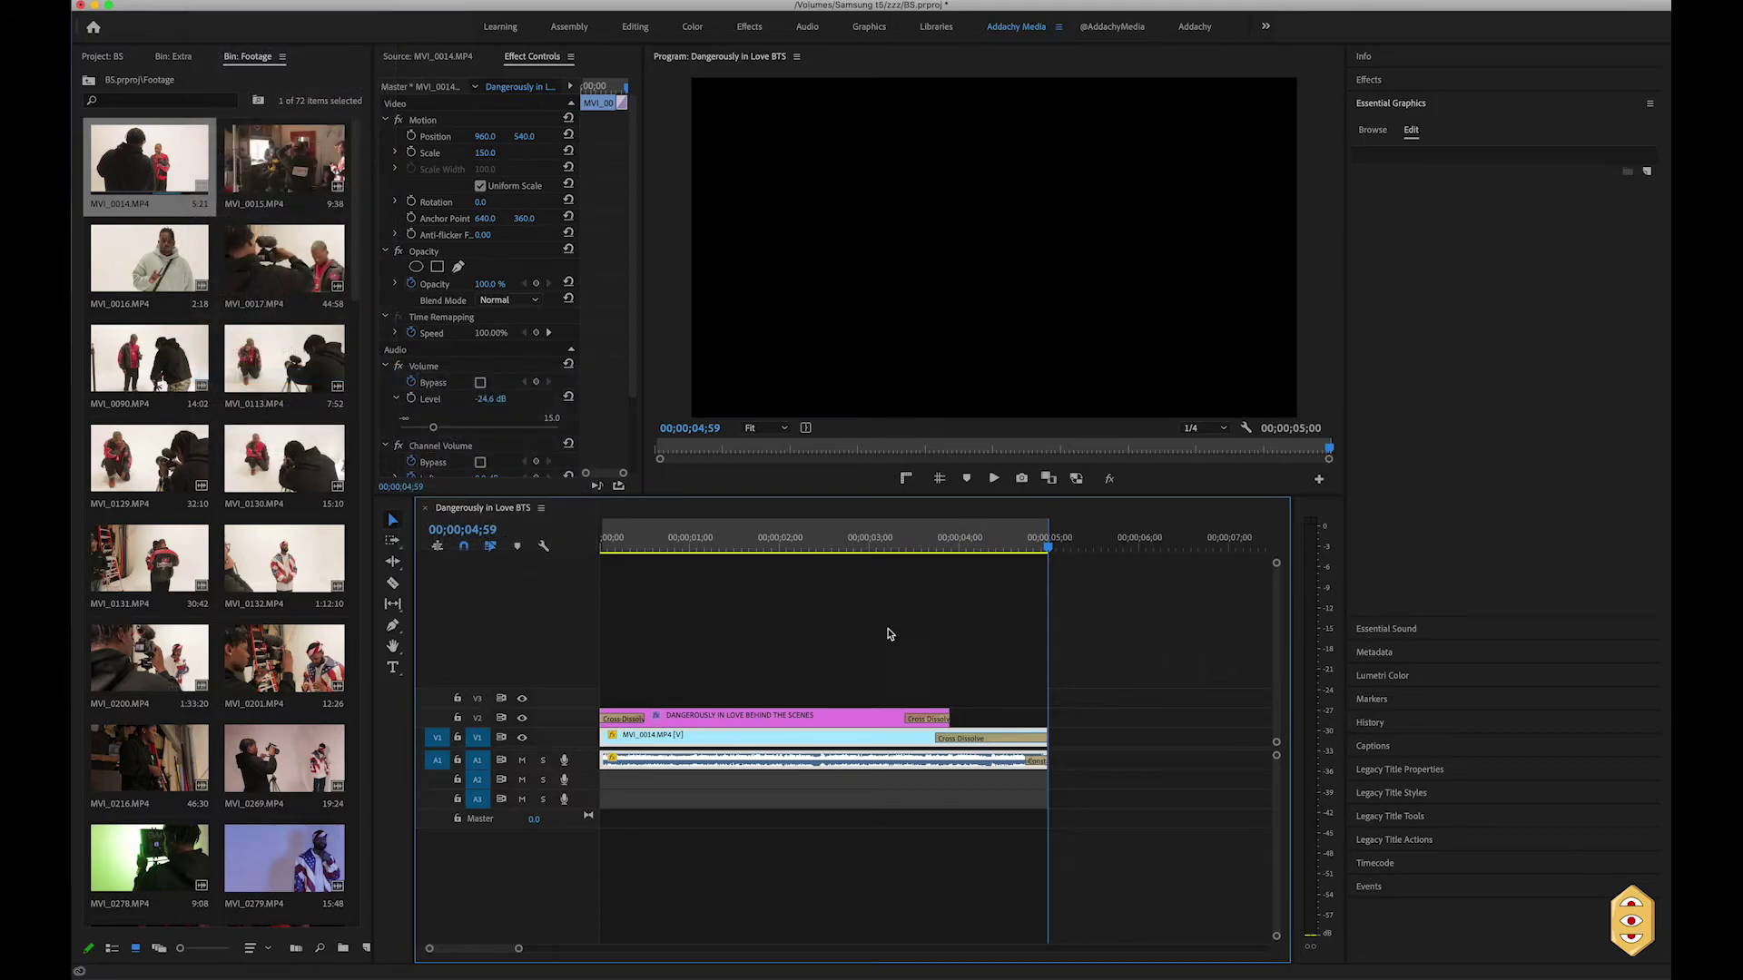
{"action": "left_click", "coordinate": [122, 2]}
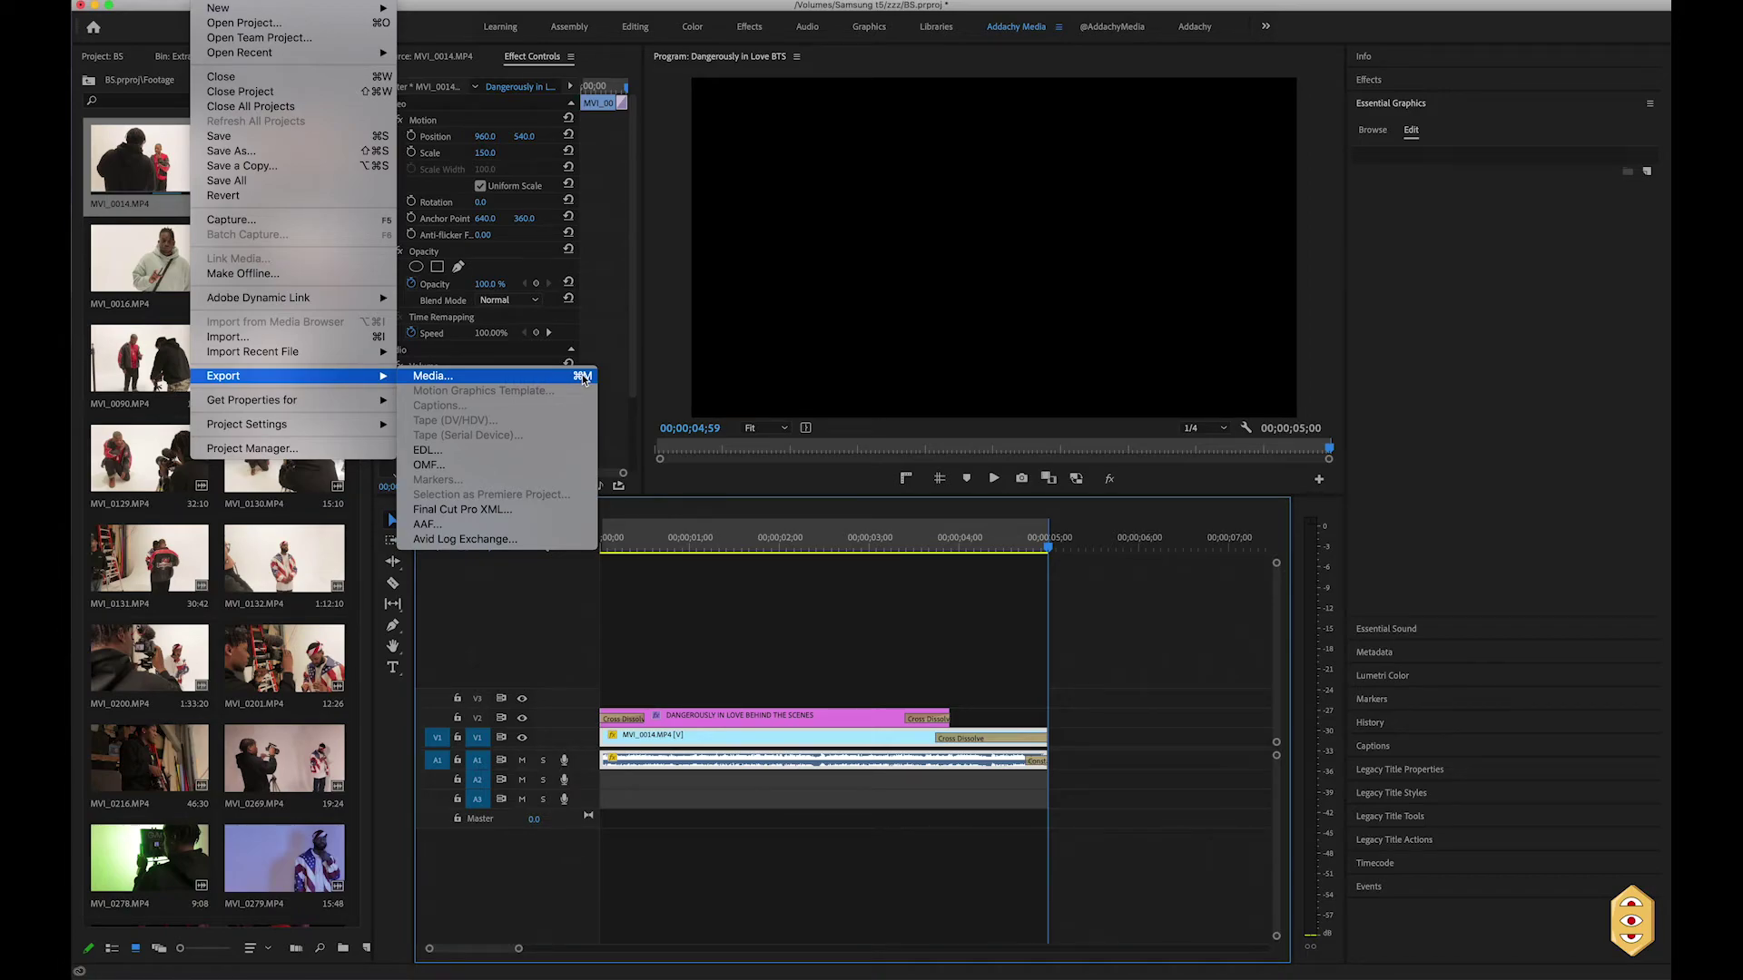
{"action": "left_click", "coordinate": [942, 576]}
{"action": "left_click", "coordinate": [1004, 650]}
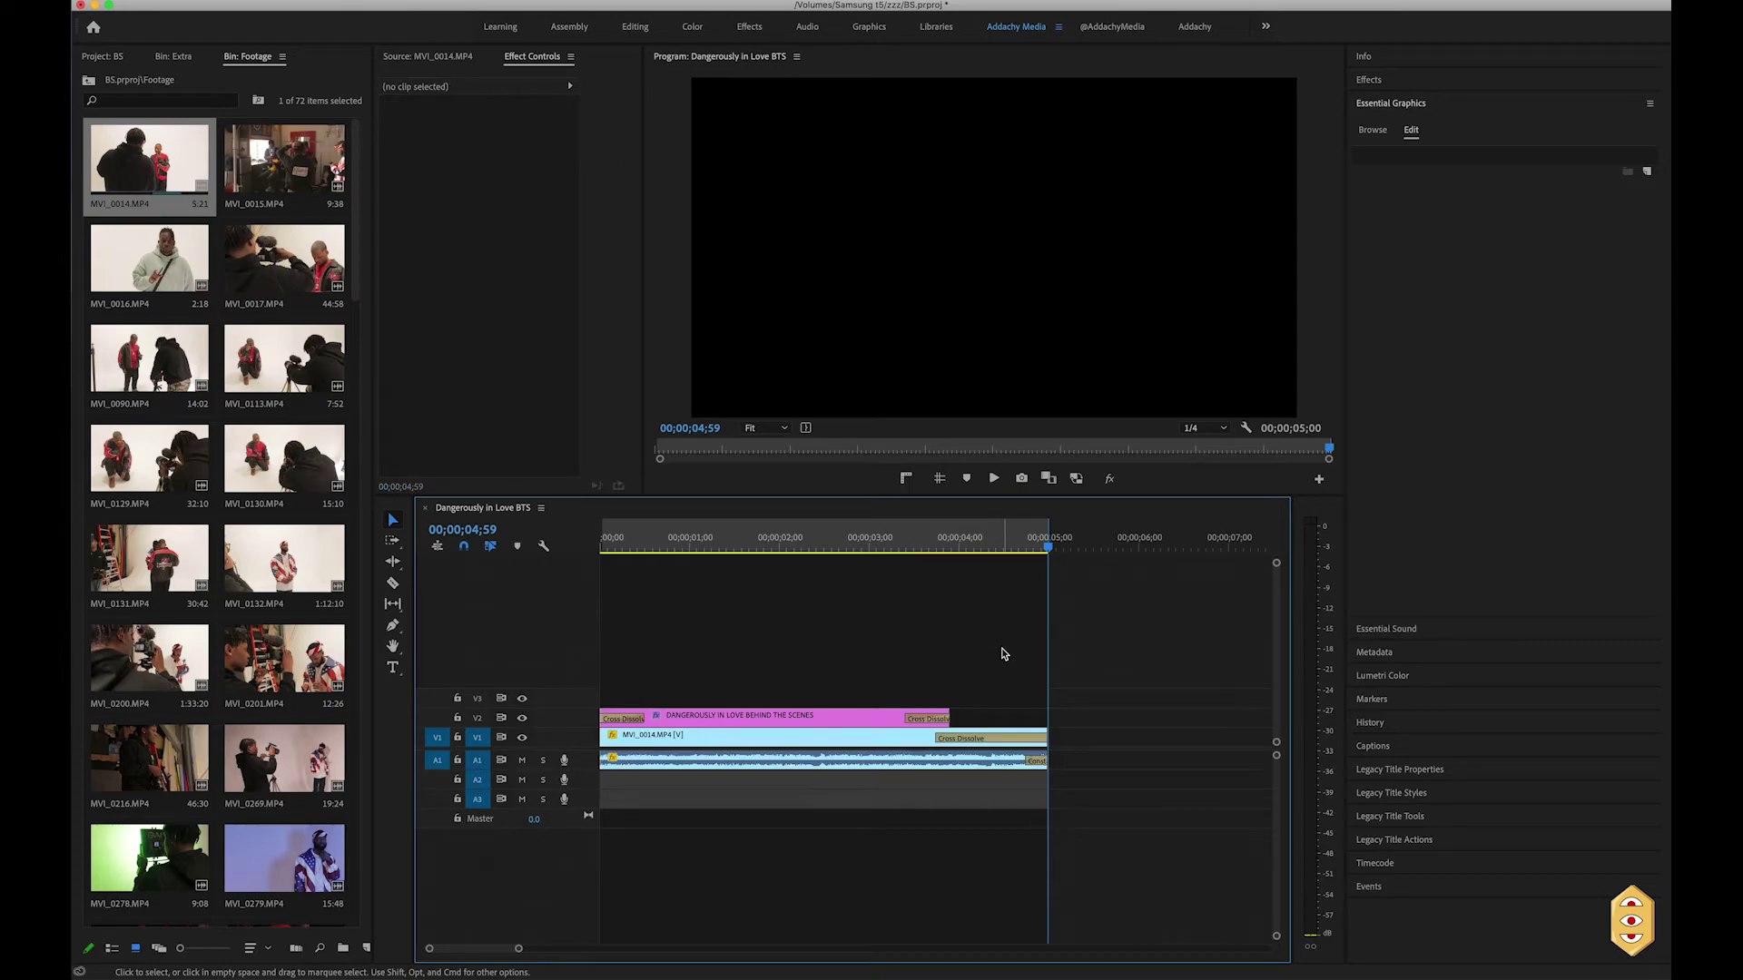
Open the sequence's export settings and choose H.264 with the Mobile Device 1080p HD preset and maximum render quality
{"action": "key", "text": "super+m"}
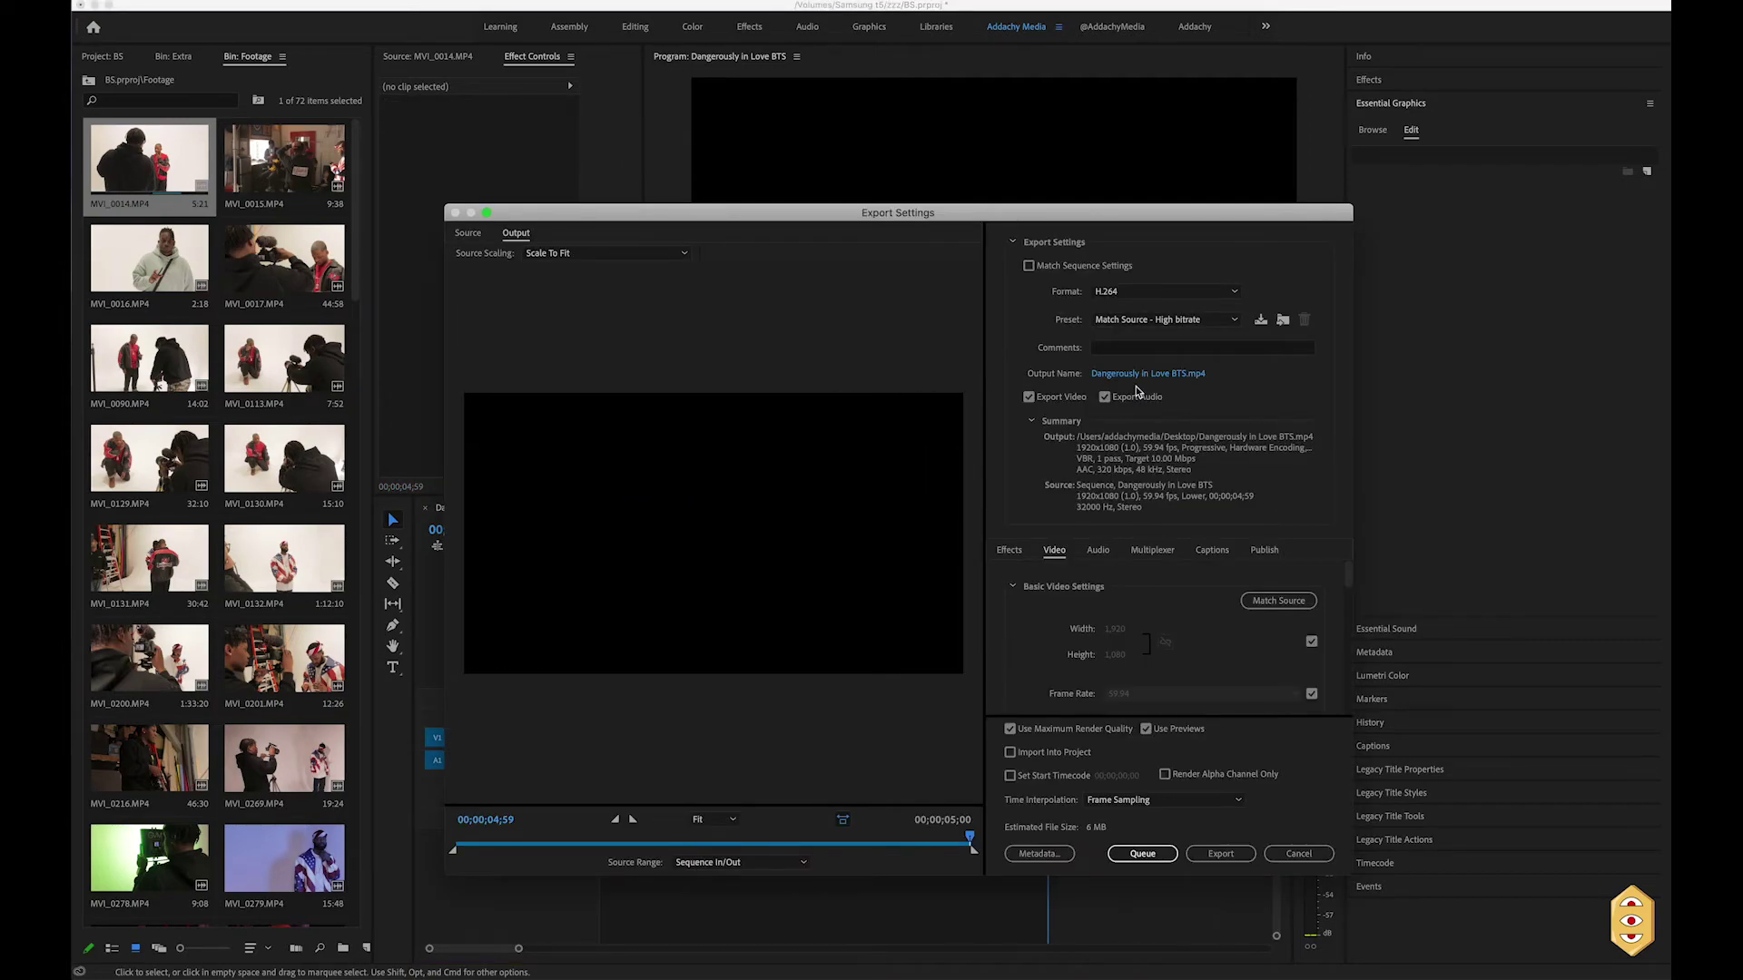
{"action": "left_click", "coordinate": [1158, 292]}
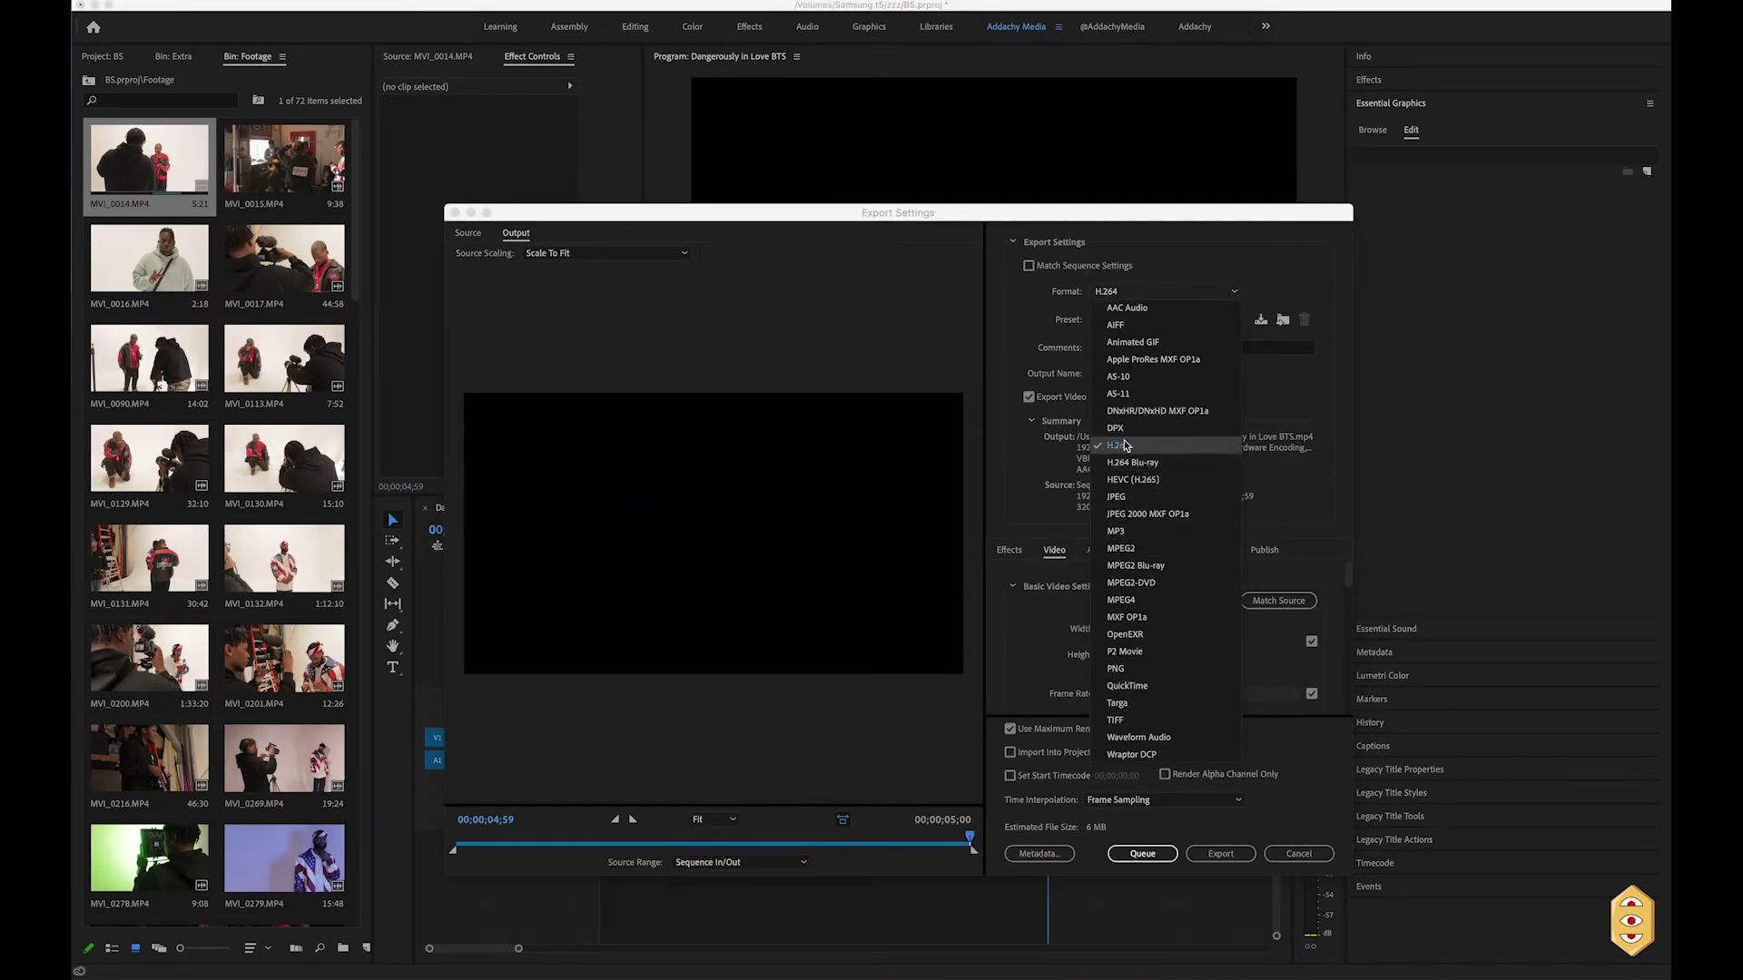
{"action": "left_click", "coordinate": [1038, 437]}
{"action": "left_click", "coordinate": [1132, 323]}
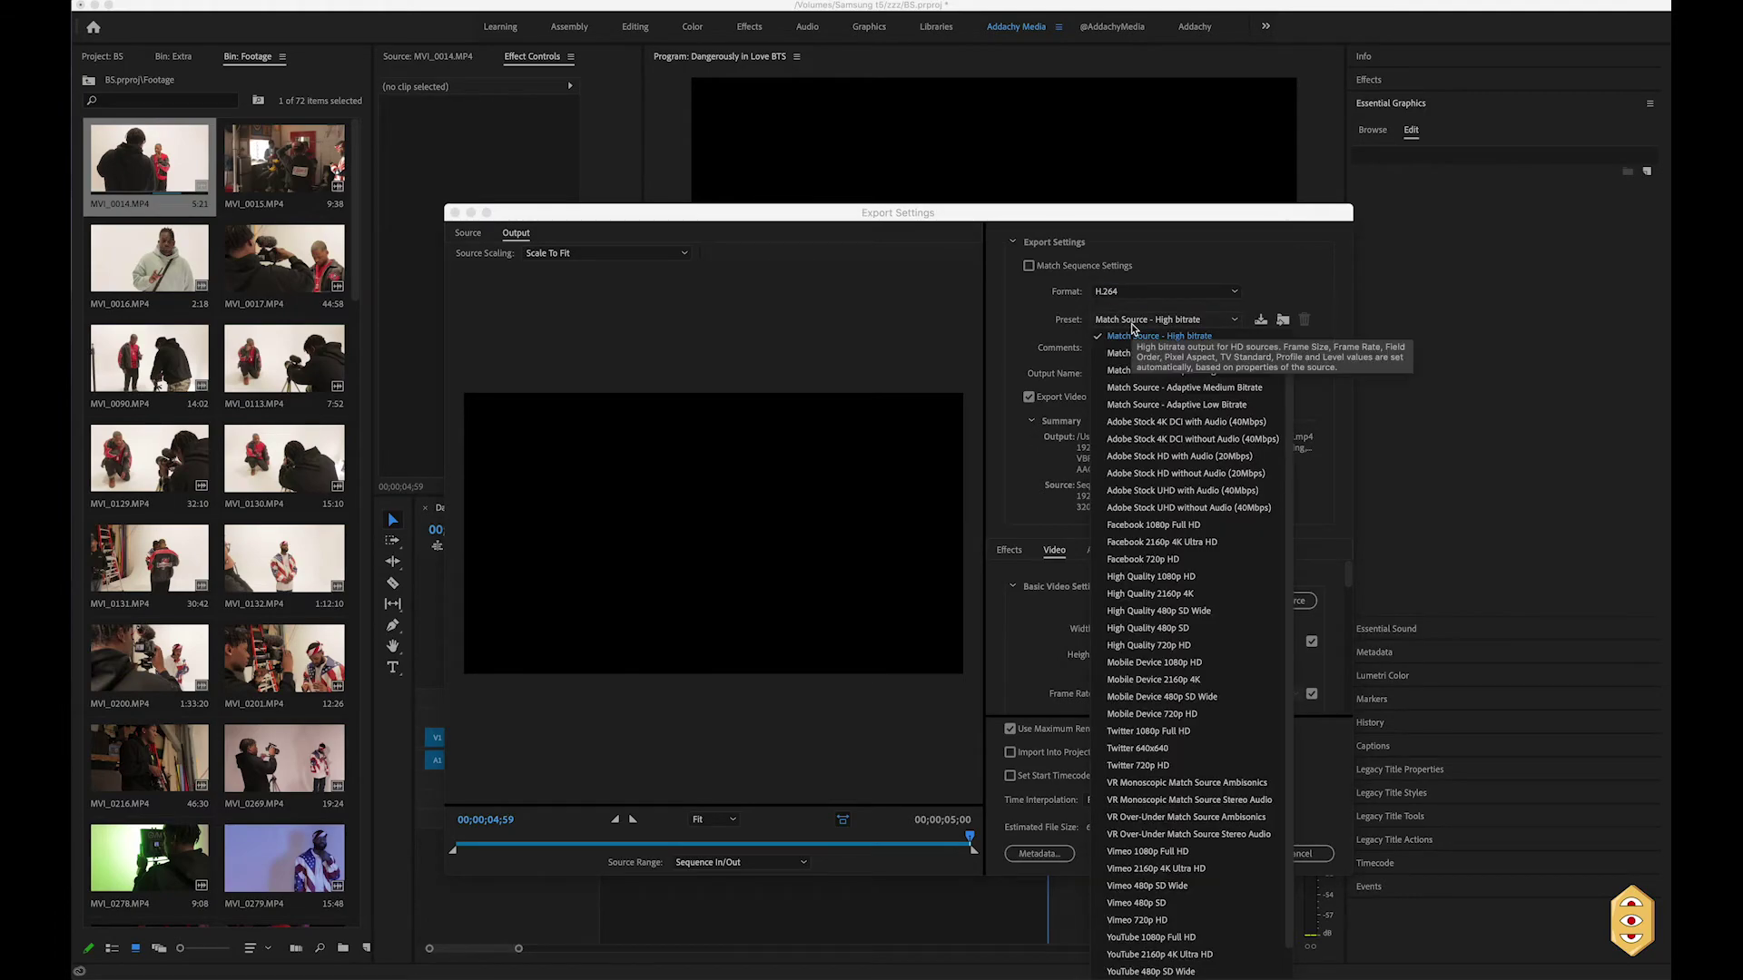
{"action": "left_click", "coordinate": [1138, 663]}
{"action": "left_click", "coordinate": [1011, 728]}
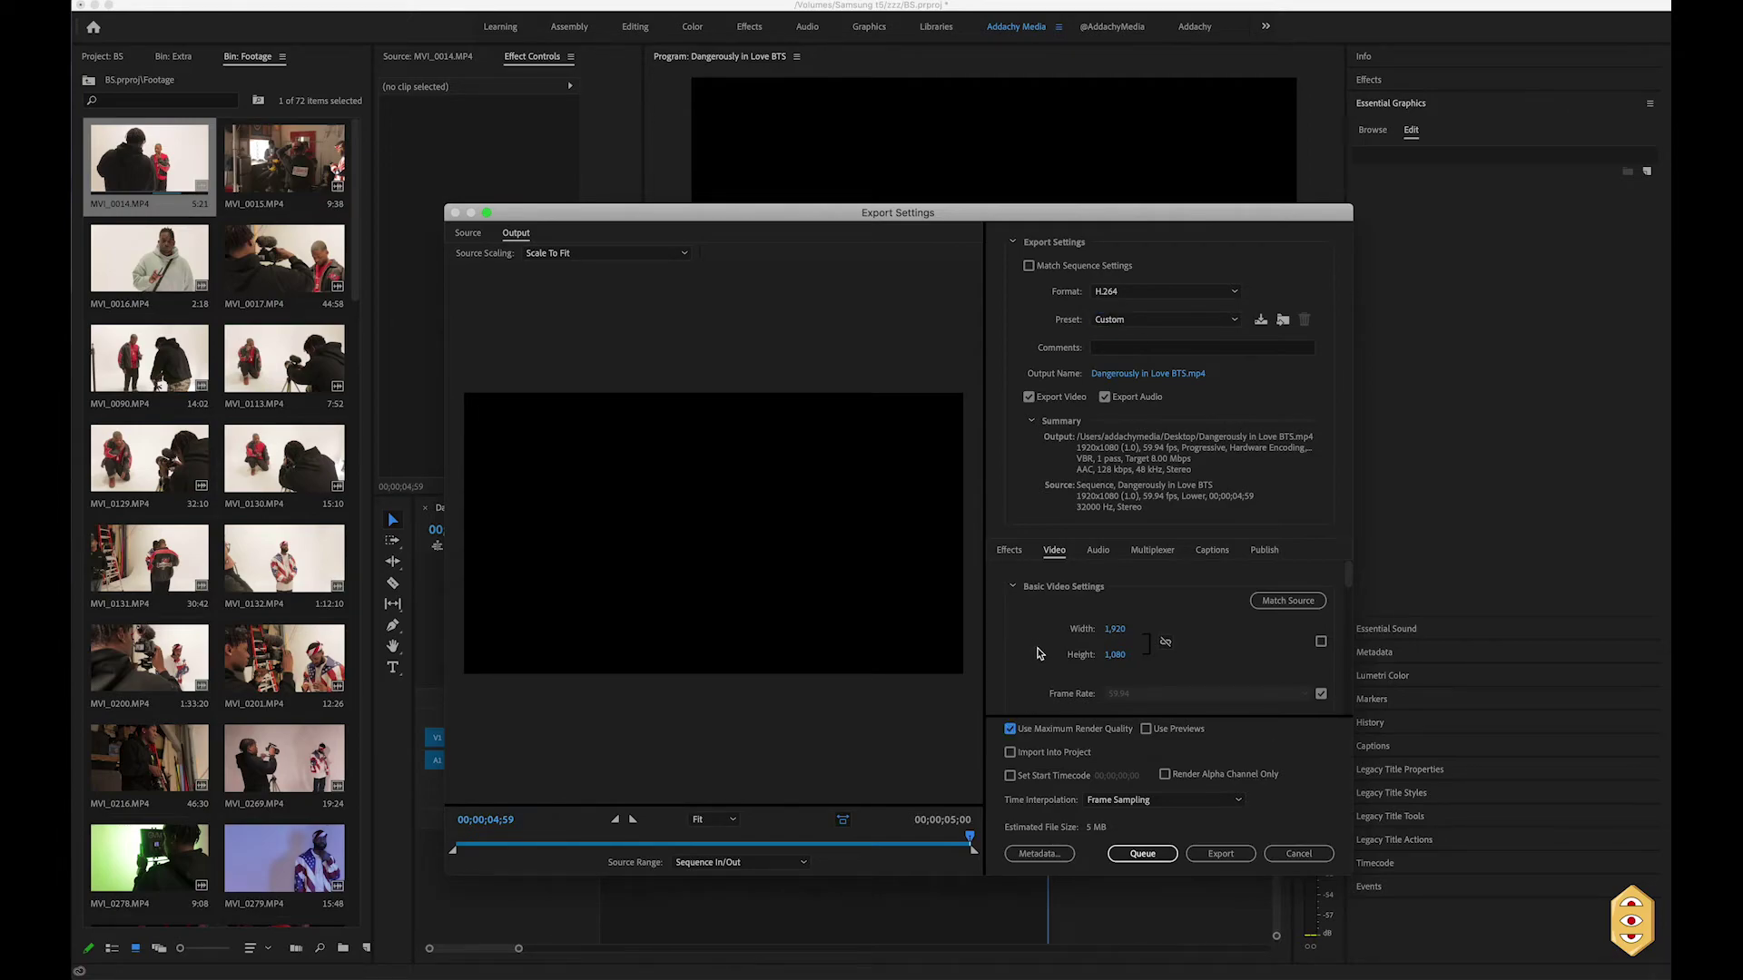
Unlink the export frame rate from the source, set it to 23.976, and enable rendering at maximum depth
{"action": "scroll", "coordinate": [1037, 653], "scroll_direction": "down", "scroll_amount": 3}
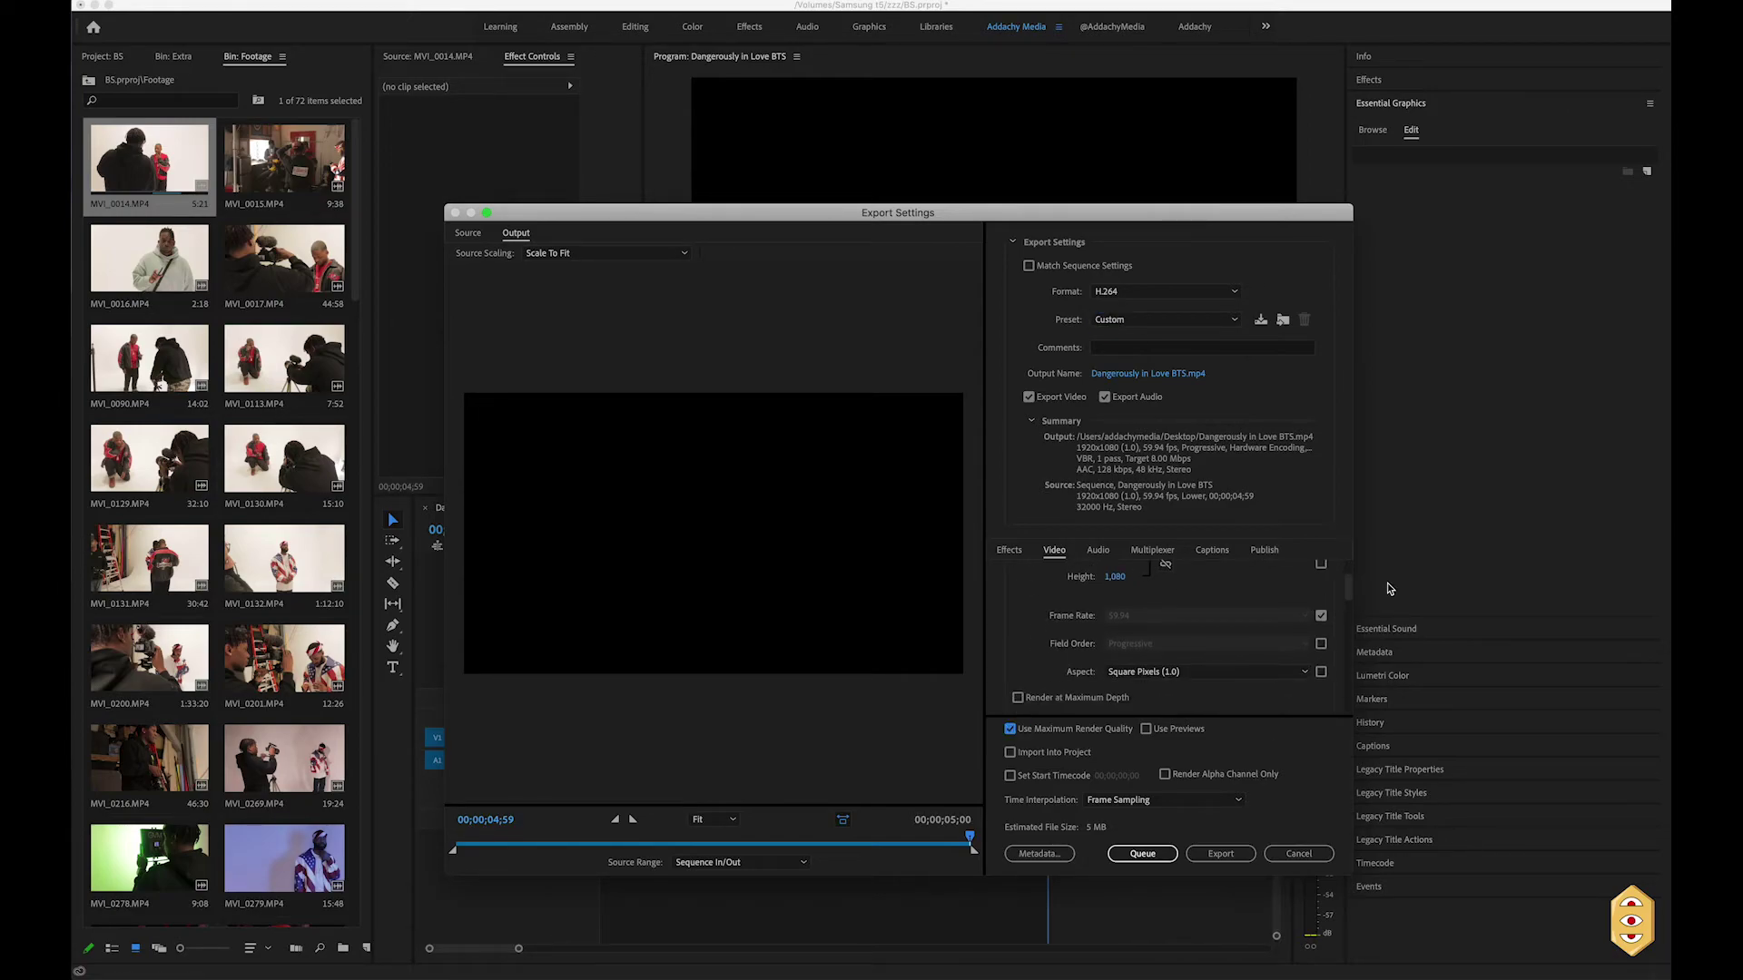
{"action": "left_click", "coordinate": [1322, 615]}
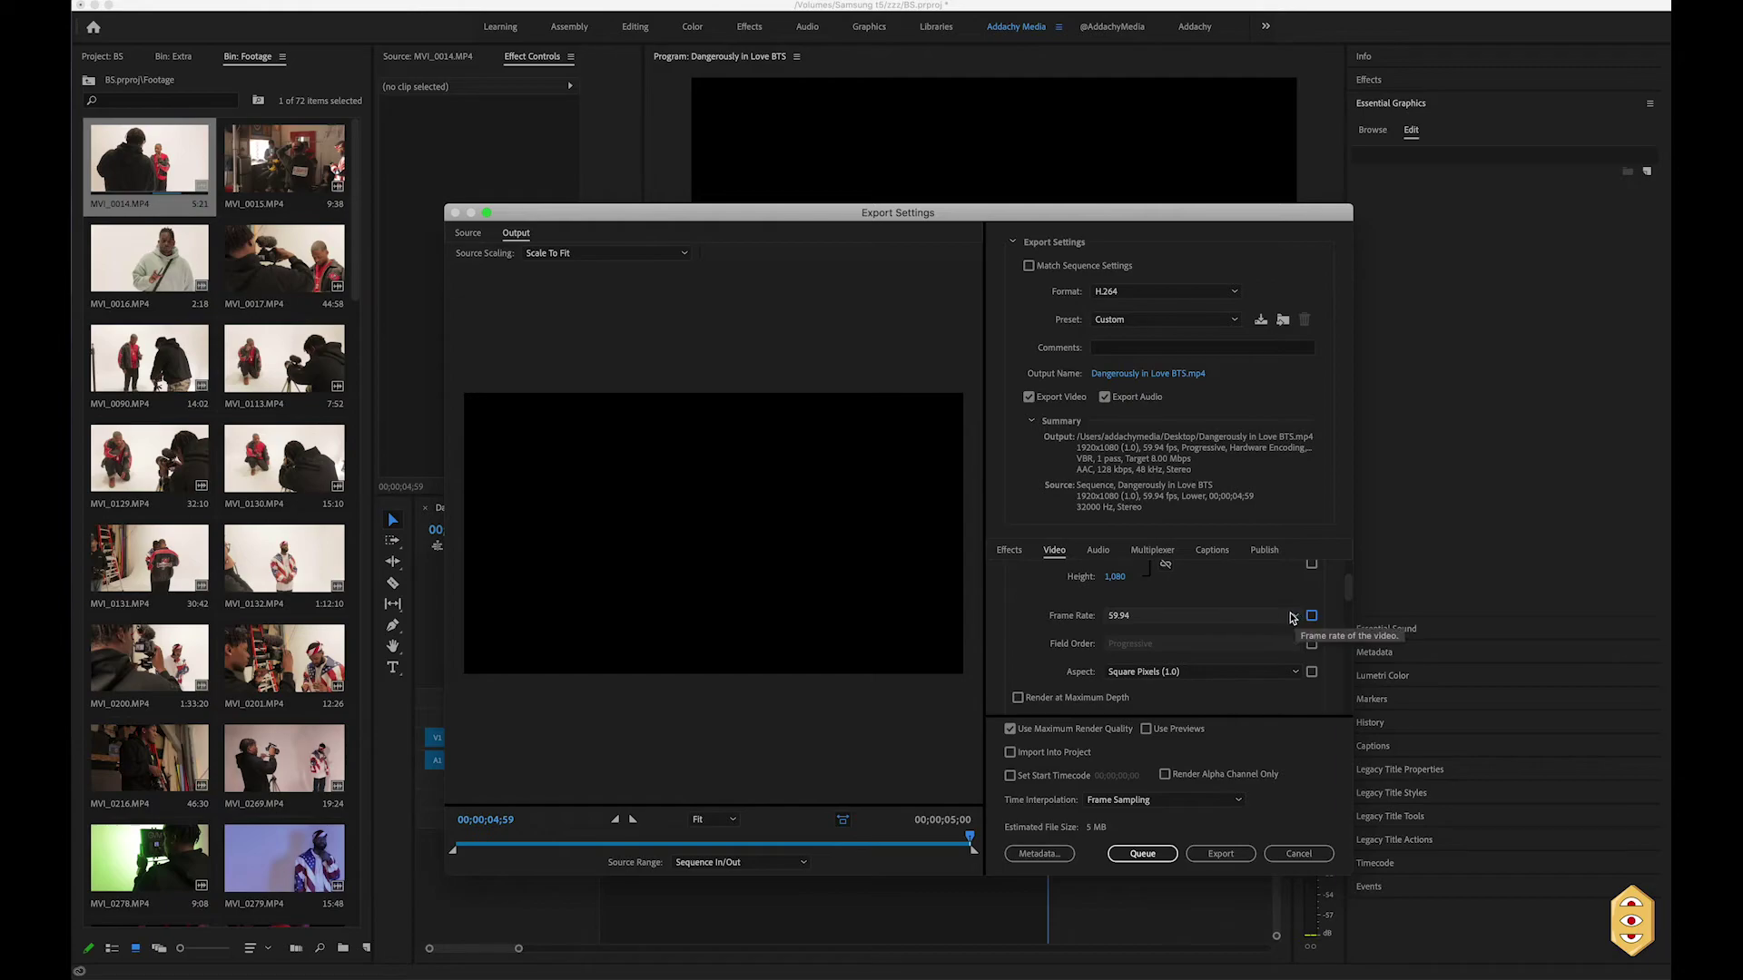
{"action": "left_click", "coordinate": [1280, 617]}
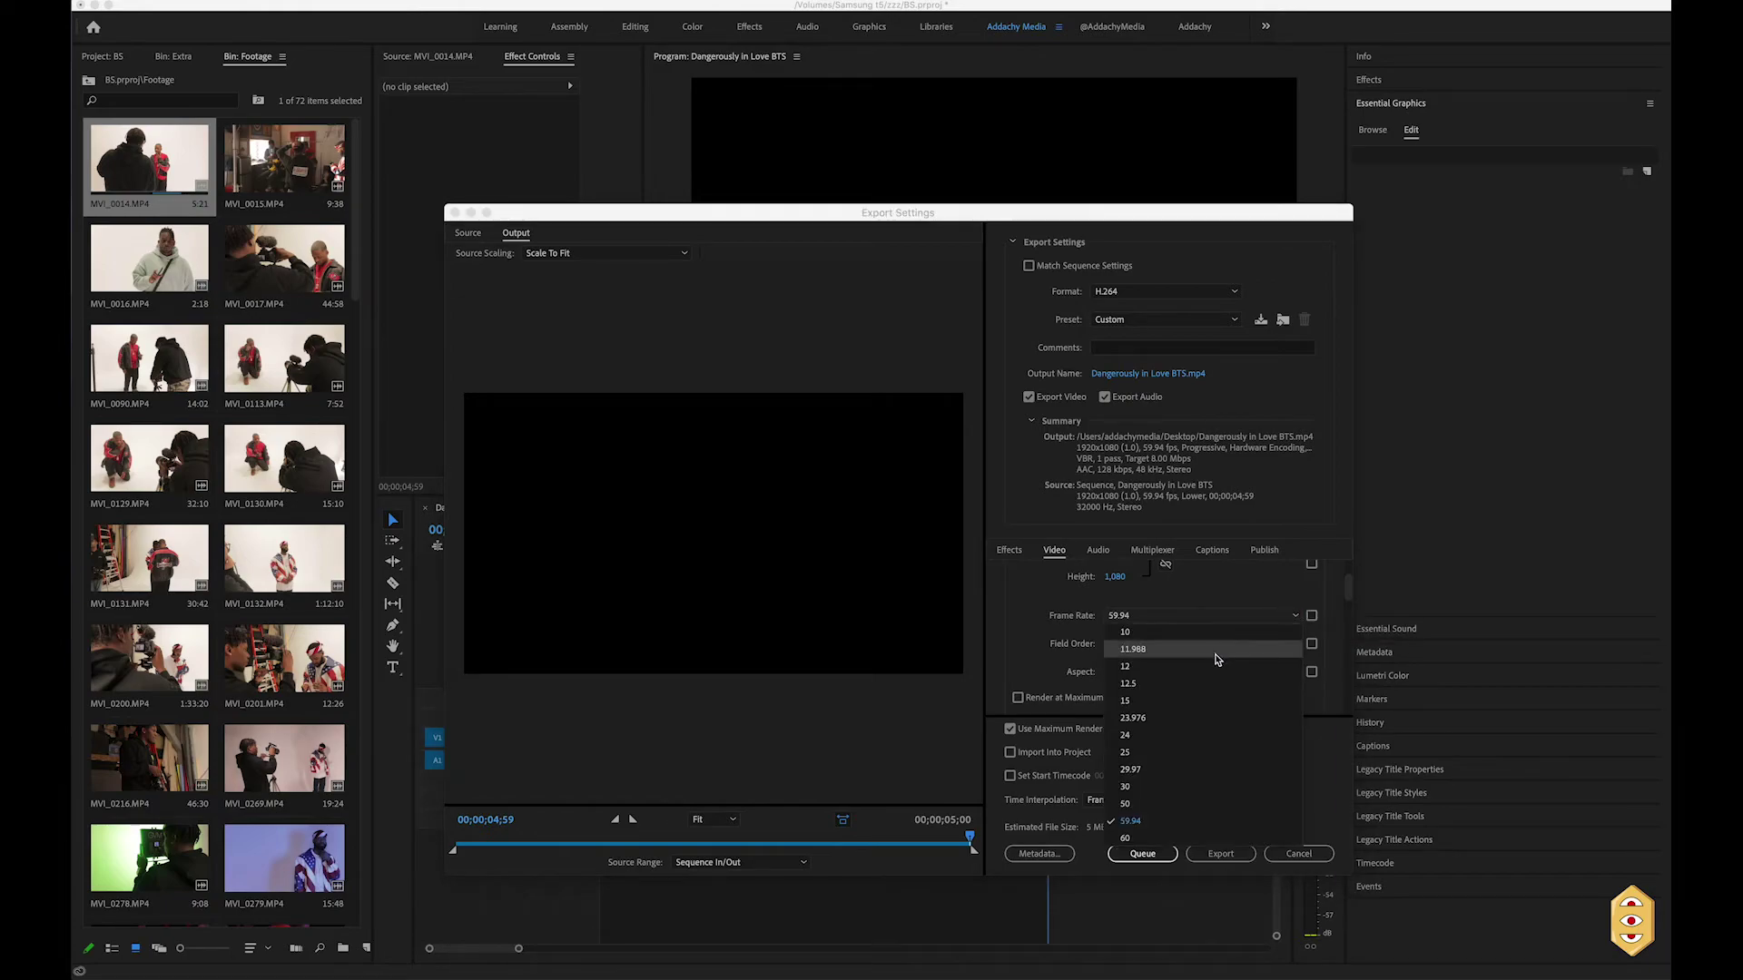
{"action": "left_click", "coordinate": [1187, 717]}
{"action": "scroll", "coordinate": [1071, 641], "scroll_direction": "up", "scroll_amount": 2}
{"action": "scroll", "coordinate": [1071, 626], "scroll_direction": "up", "scroll_amount": 2}
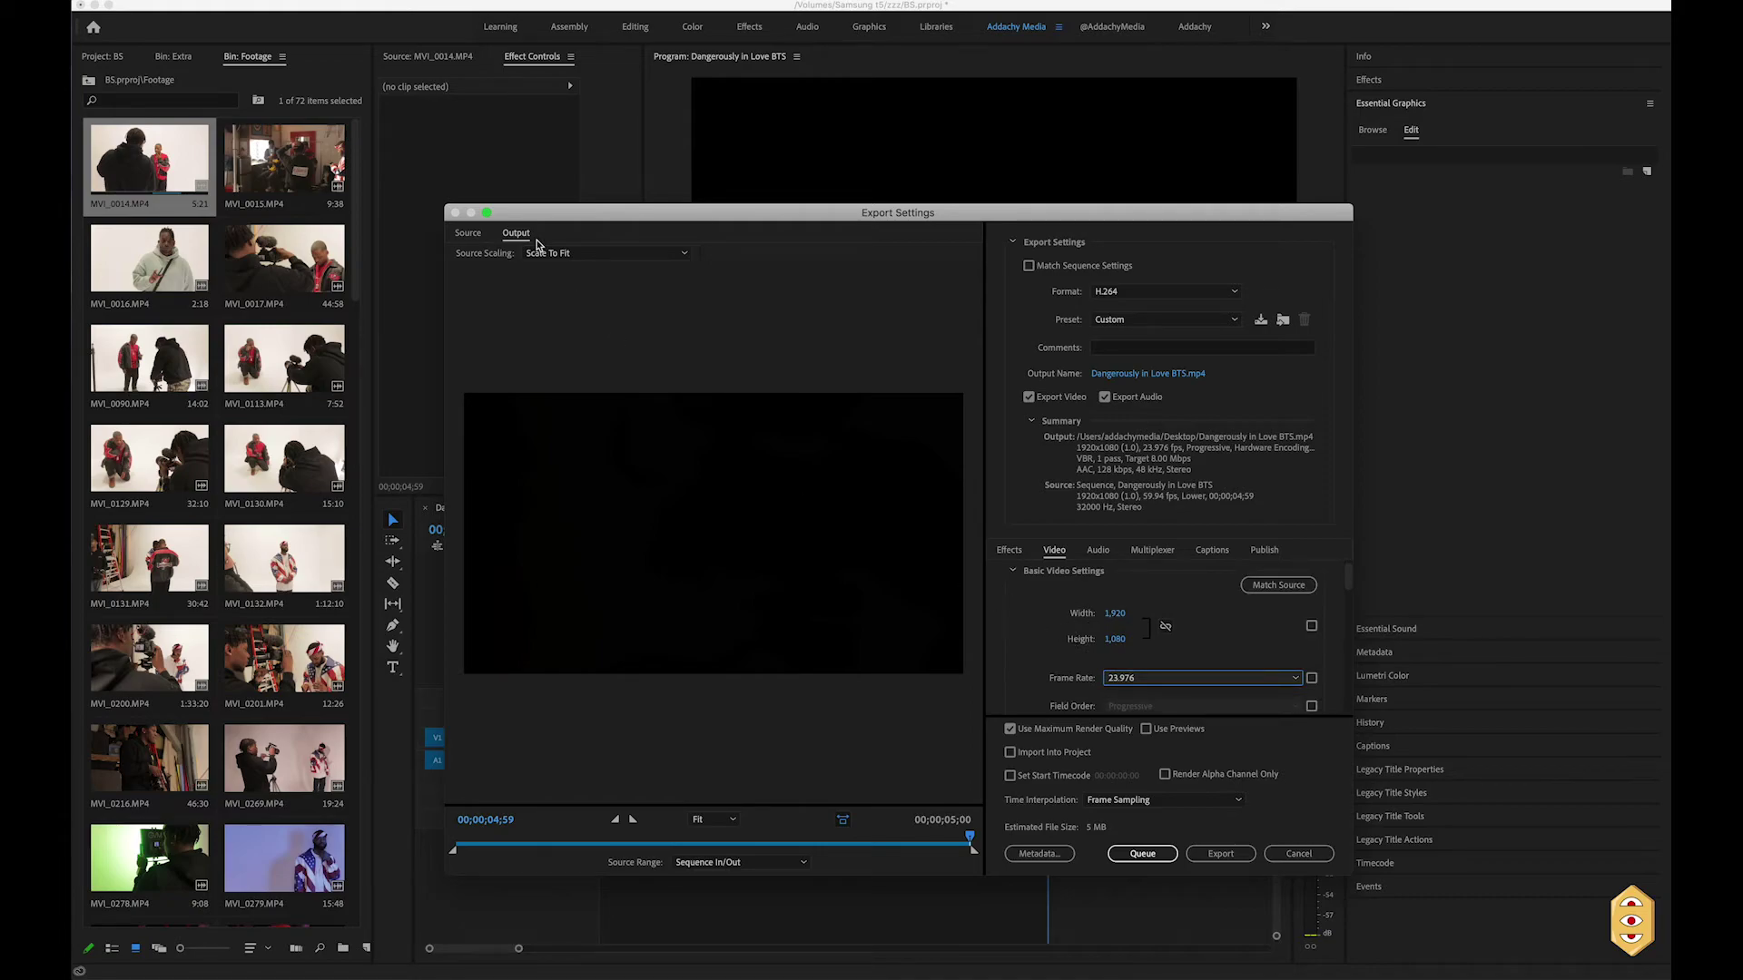
{"action": "scroll", "coordinate": [1062, 645], "scroll_direction": "down", "scroll_amount": 5}
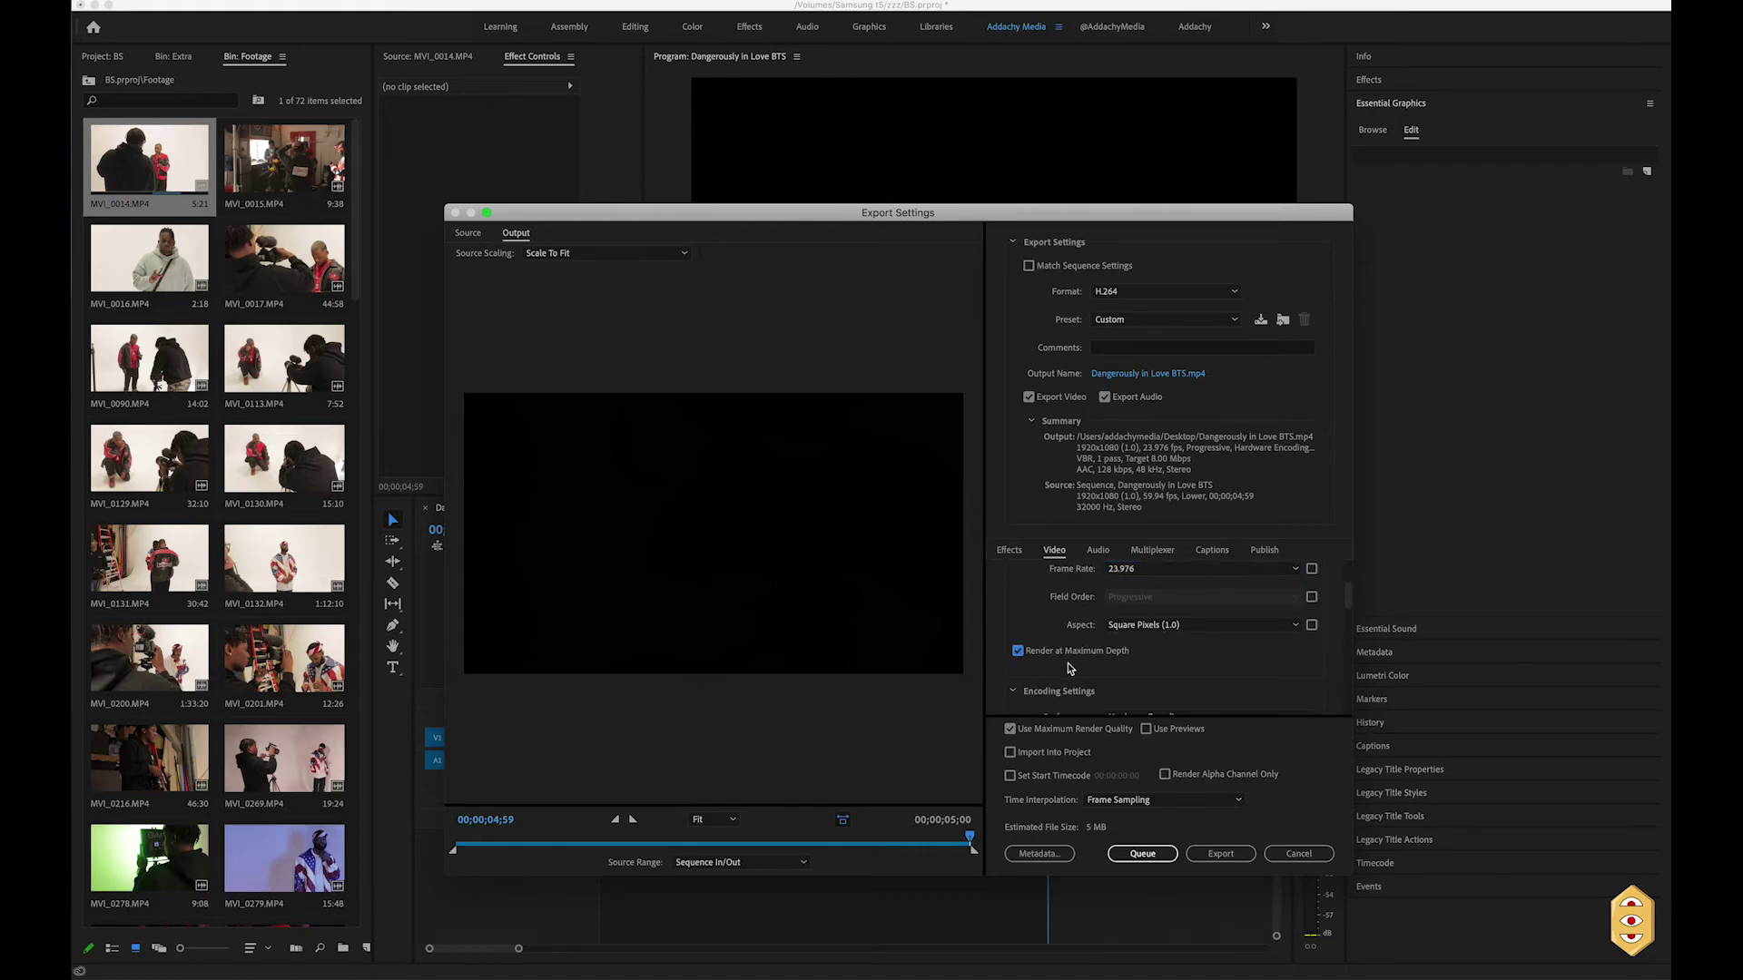
{"action": "scroll", "coordinate": [1158, 657], "scroll_direction": "down", "scroll_amount": 5}
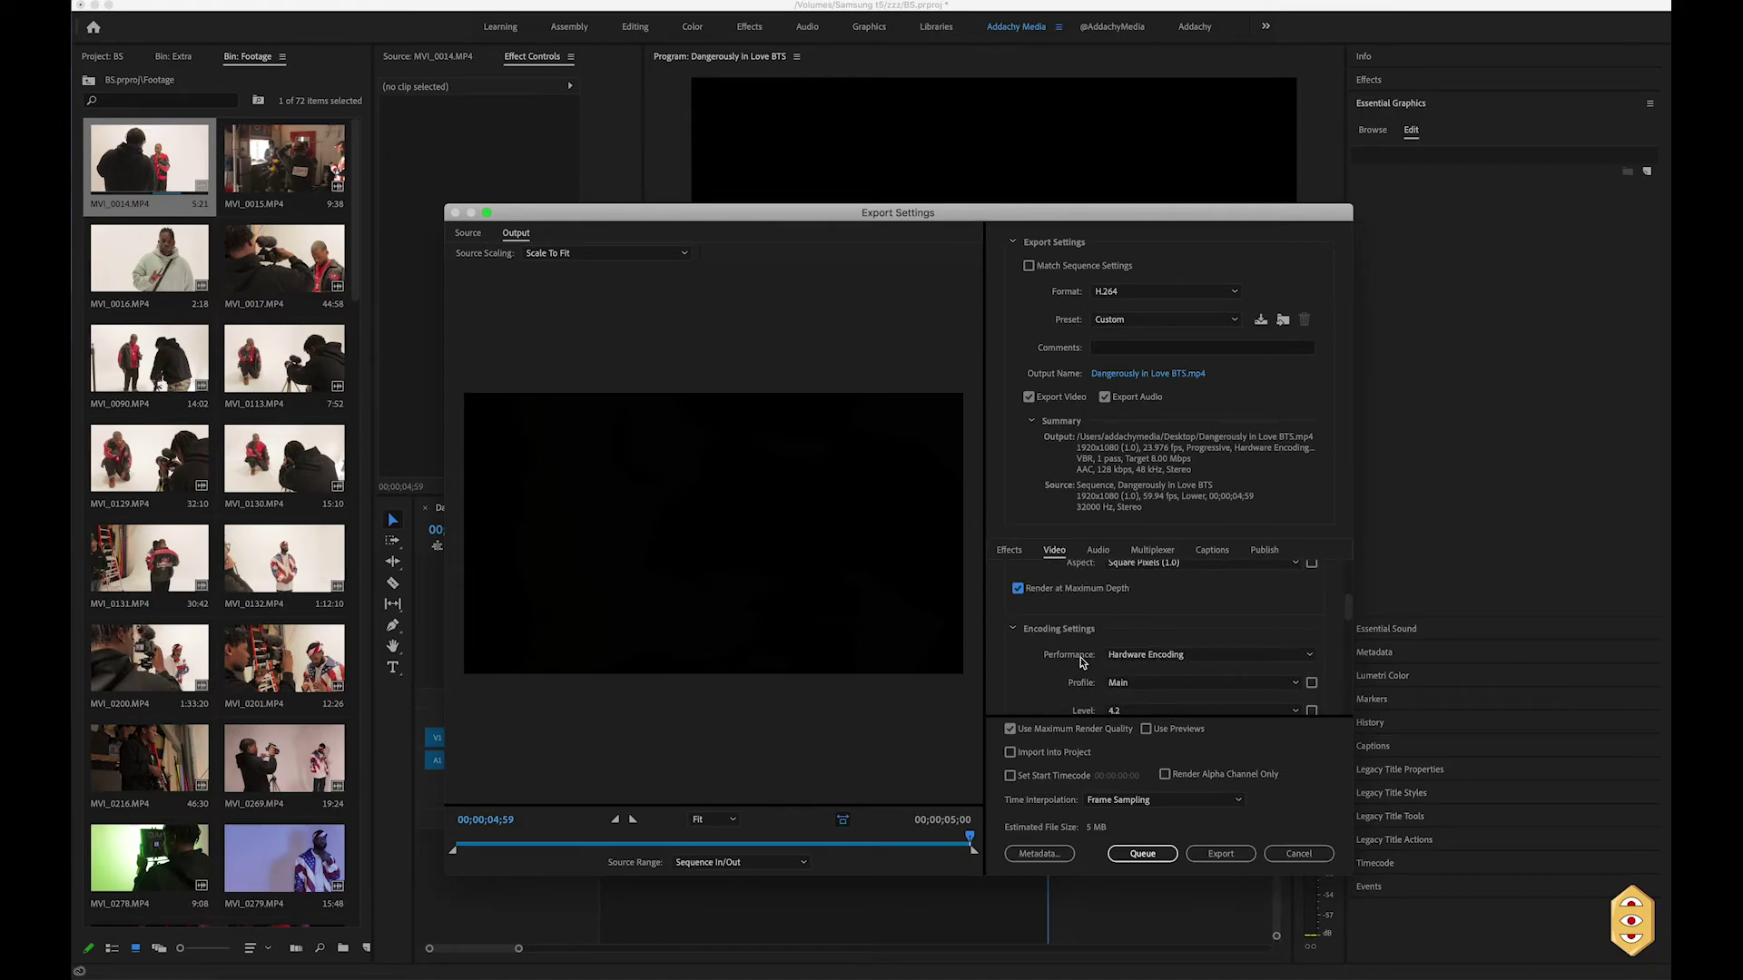
Set the target bitrate to 10 Mbps with Use Previews enabled, and close the export settings without exporting
{"action": "scroll", "coordinate": [1067, 667], "scroll_direction": "down", "scroll_amount": 5}
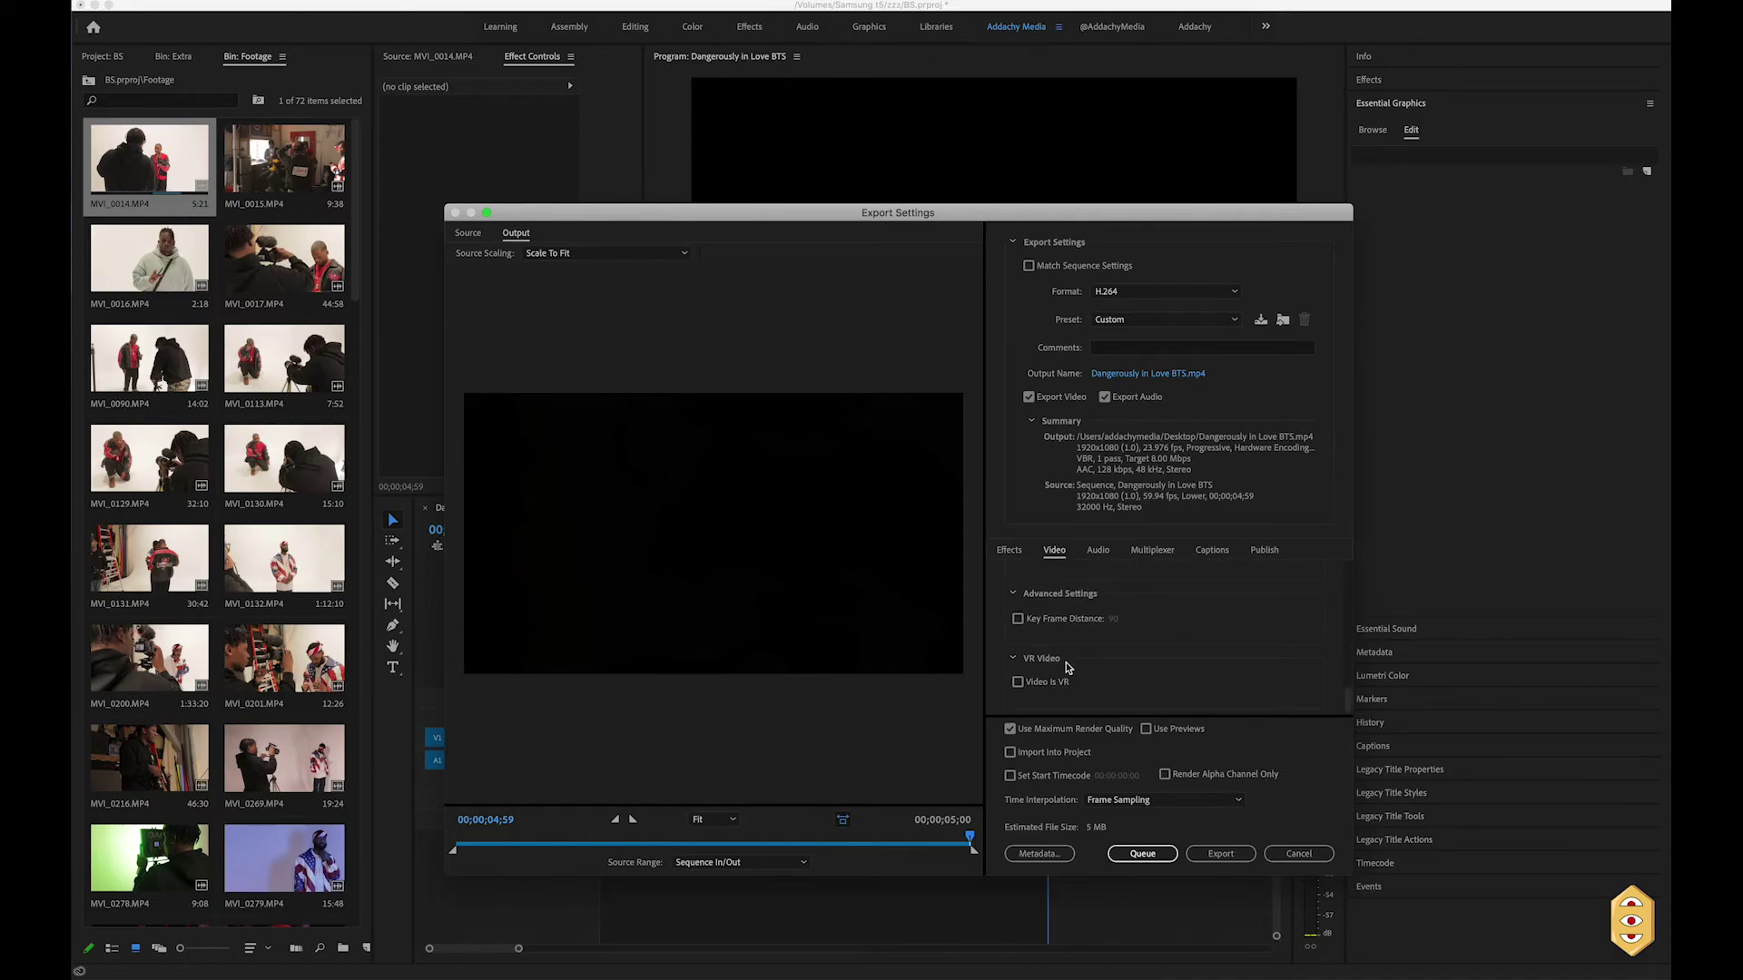
{"action": "left_click", "coordinate": [1282, 632]}
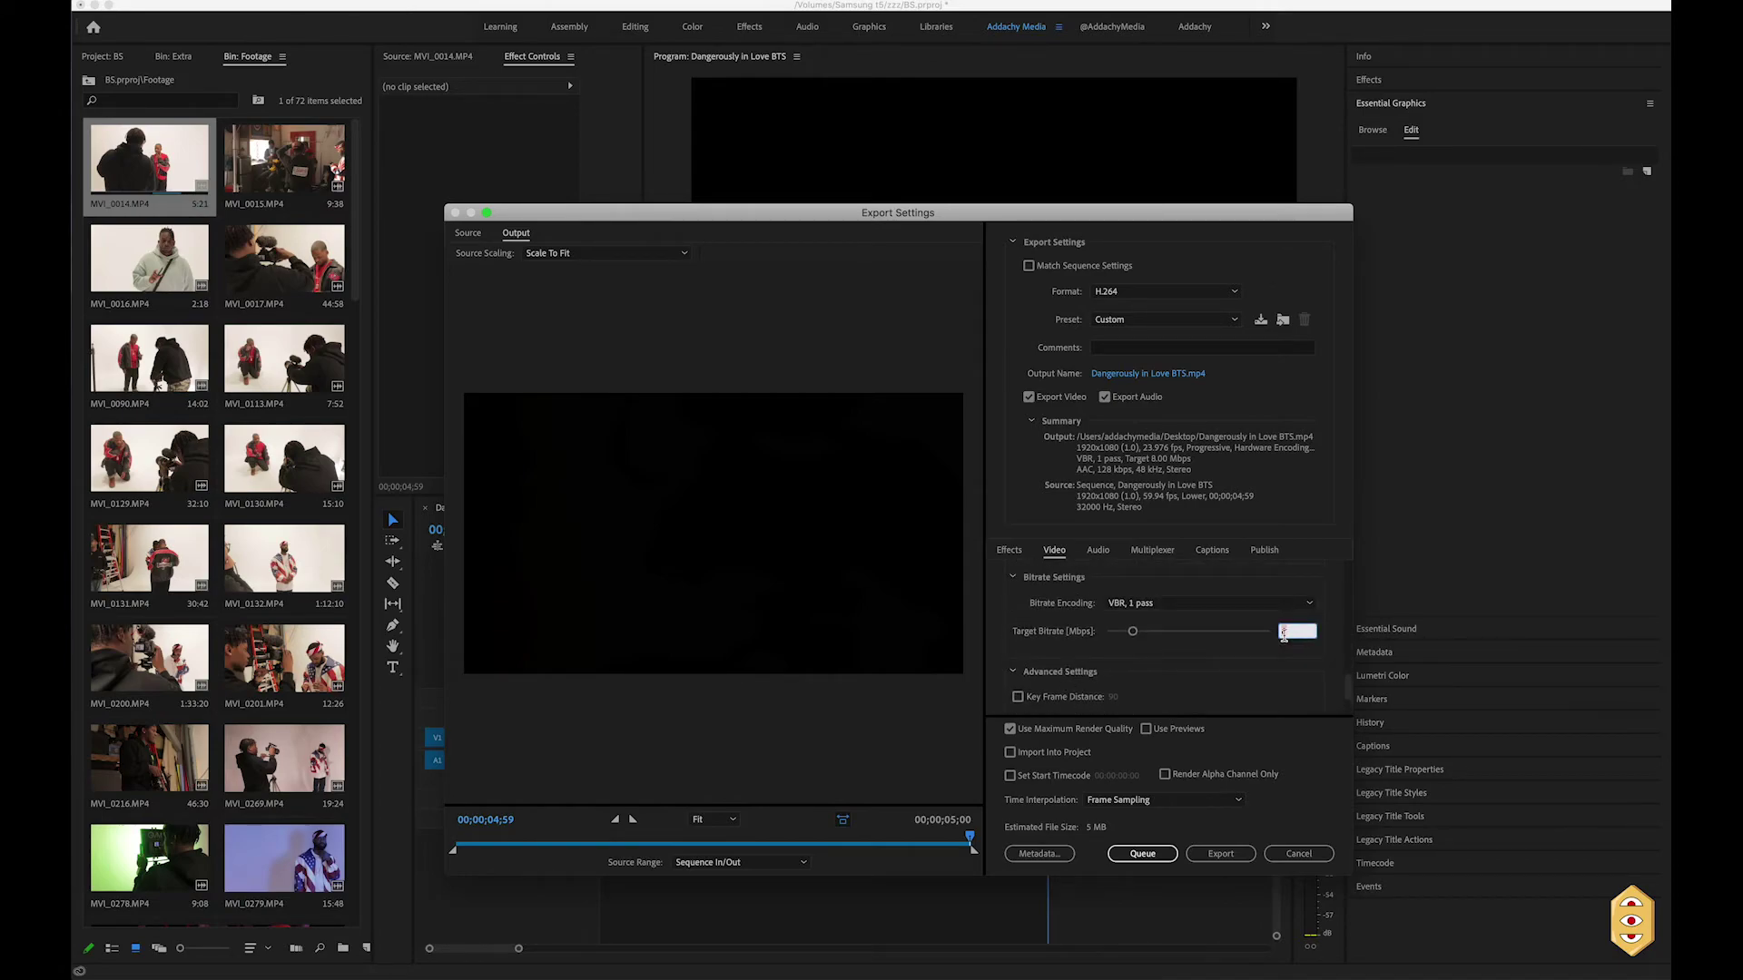
{"action": "key", "text": "Return"}
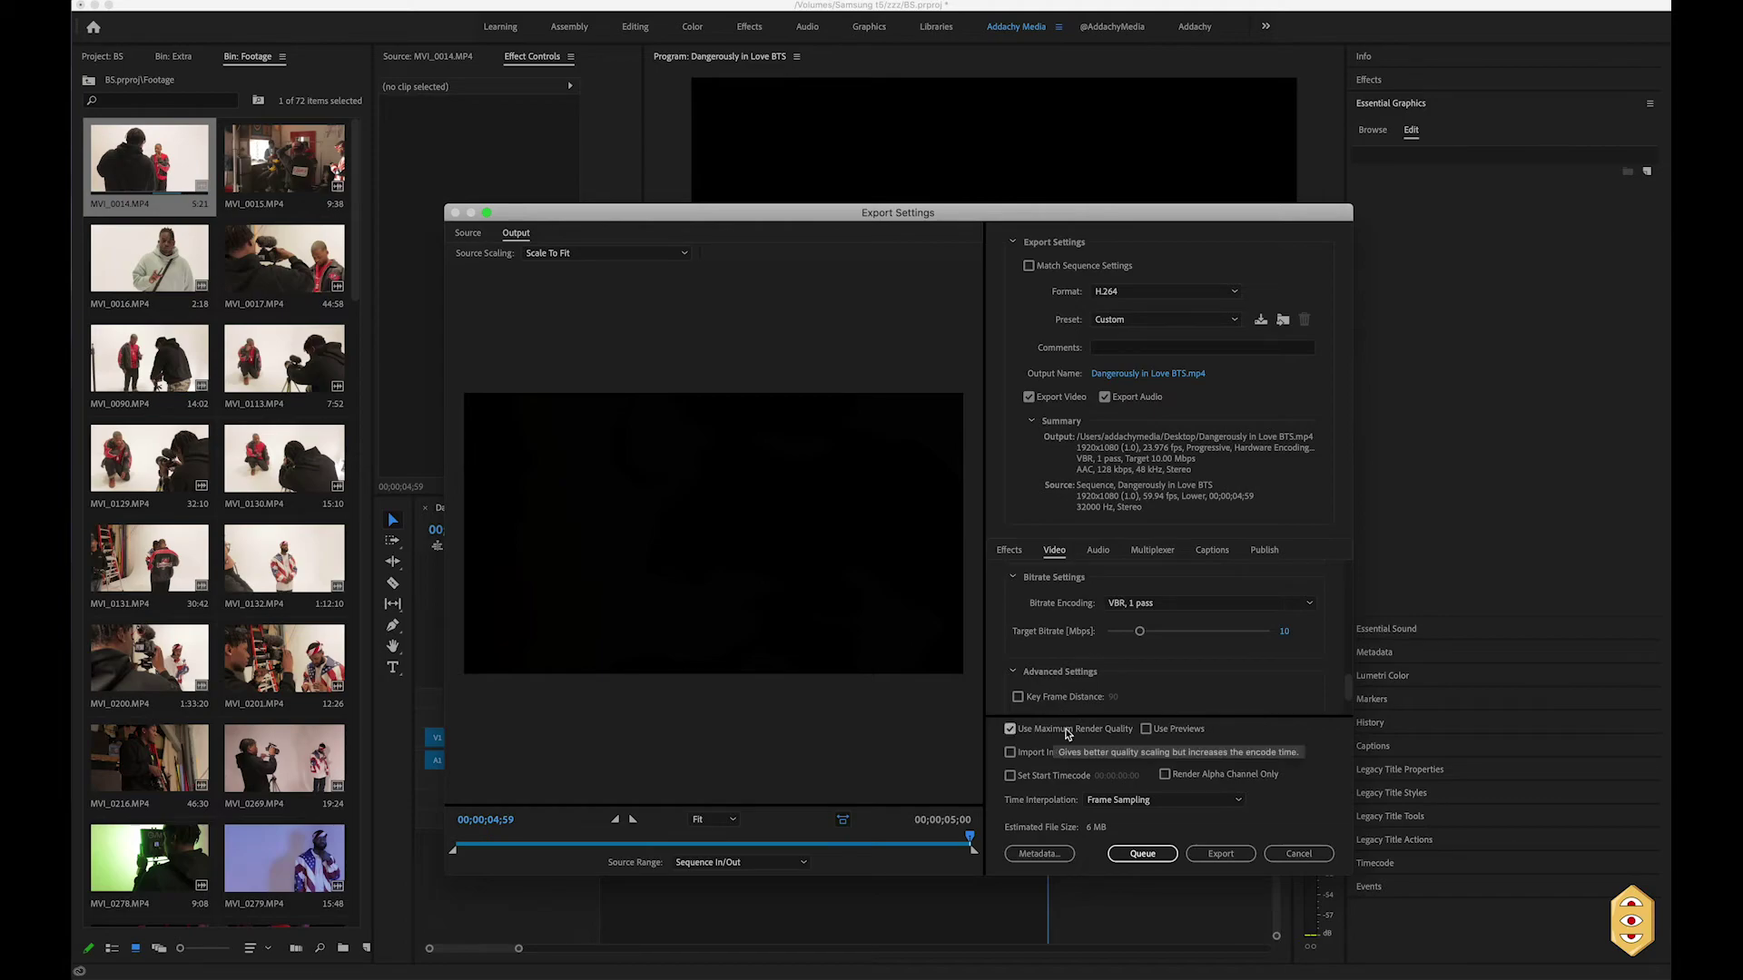
{"action": "left_click", "coordinate": [1148, 731]}
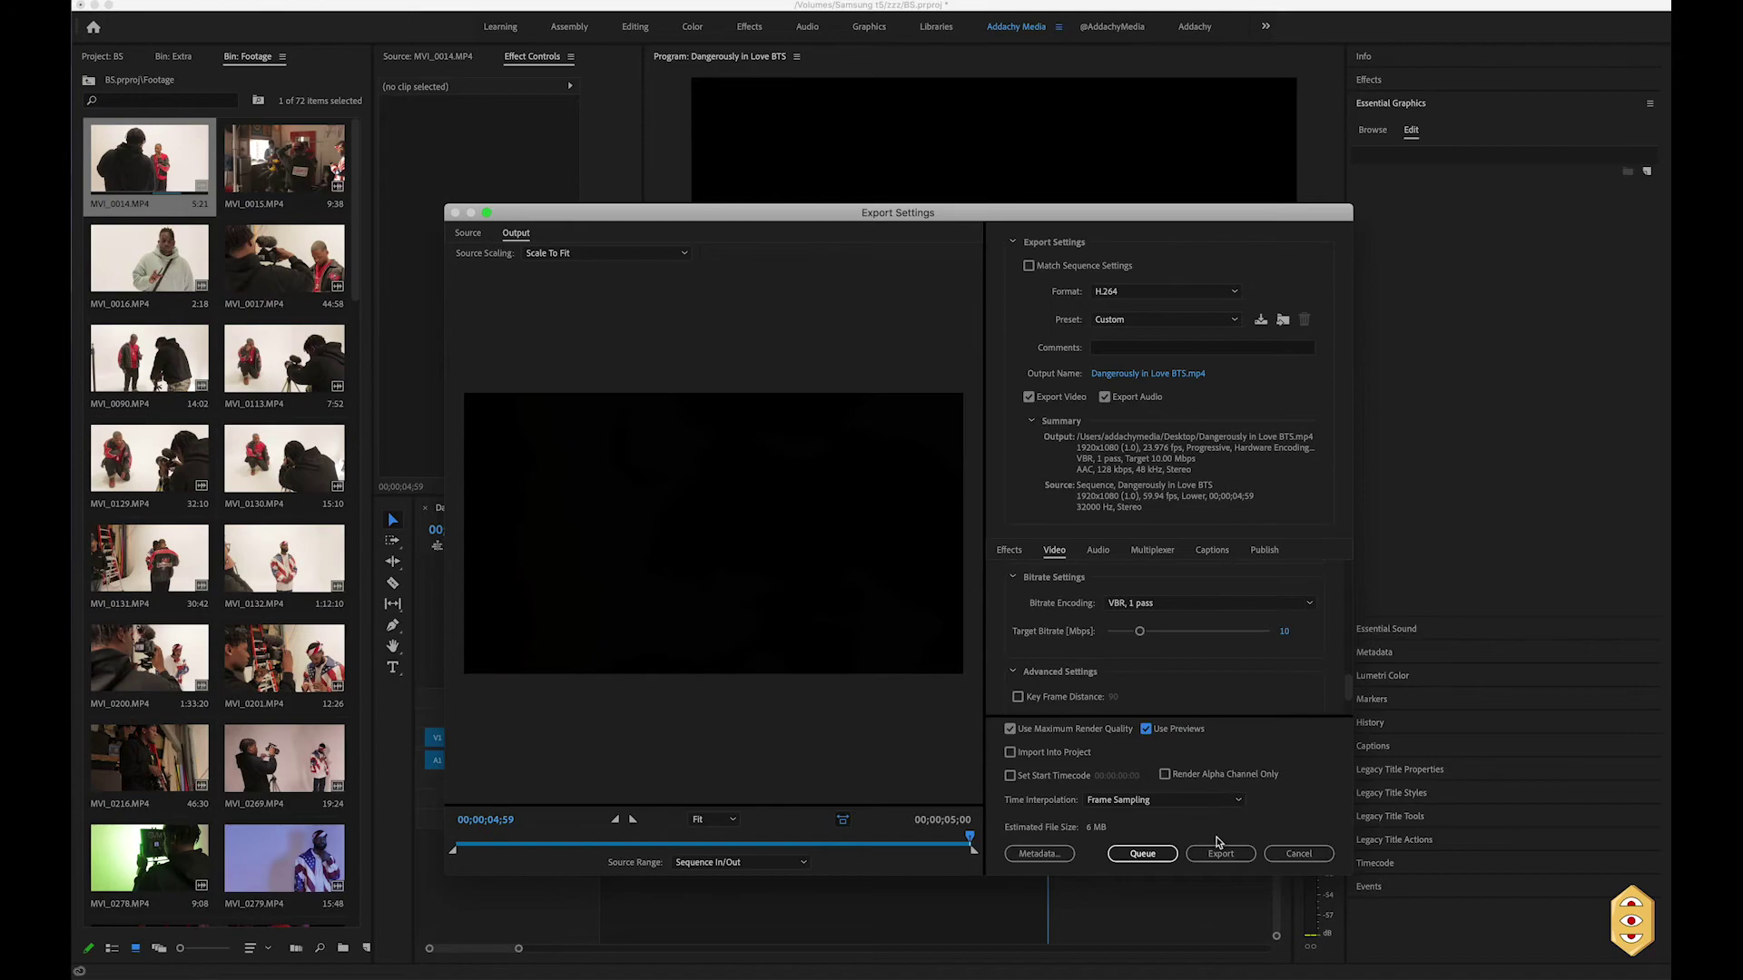
{"action": "left_click", "coordinate": [1286, 857]}
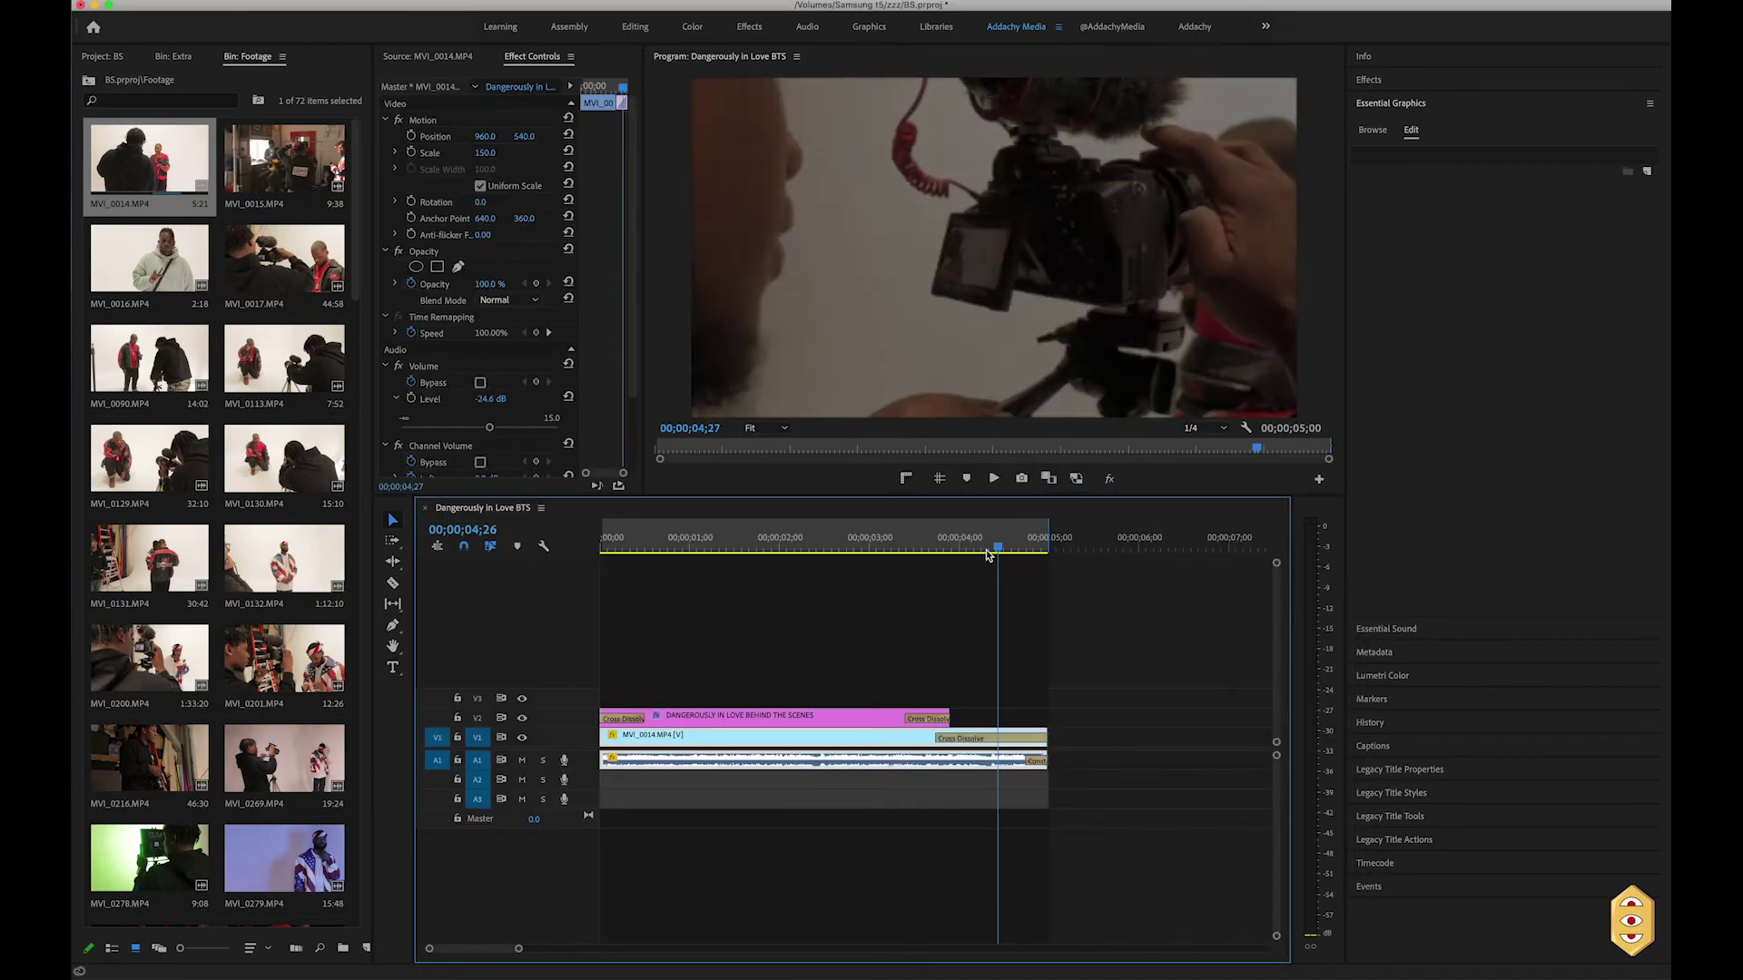
Find the Mirror effect, apply it to the MVI_0014.MP4 clip, and set its horizontal Reflection Center to 749
{"action": "left_click", "coordinate": [1439, 78]}
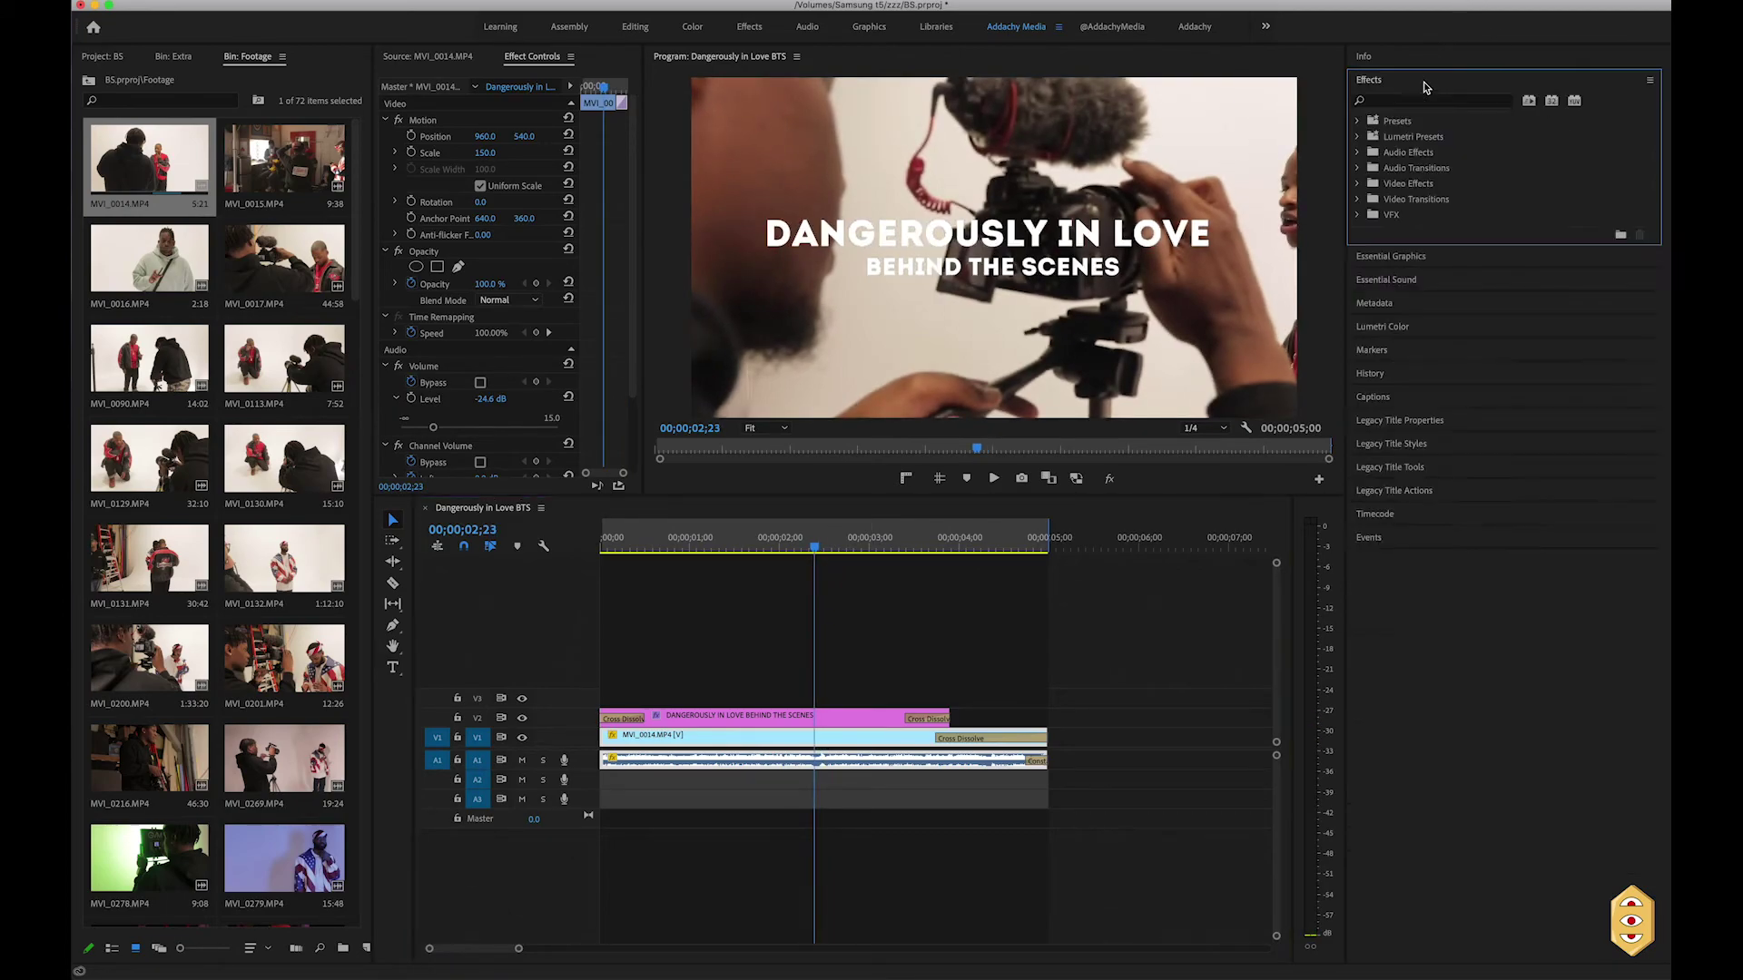
{"action": "left_click", "coordinate": [1422, 103]}
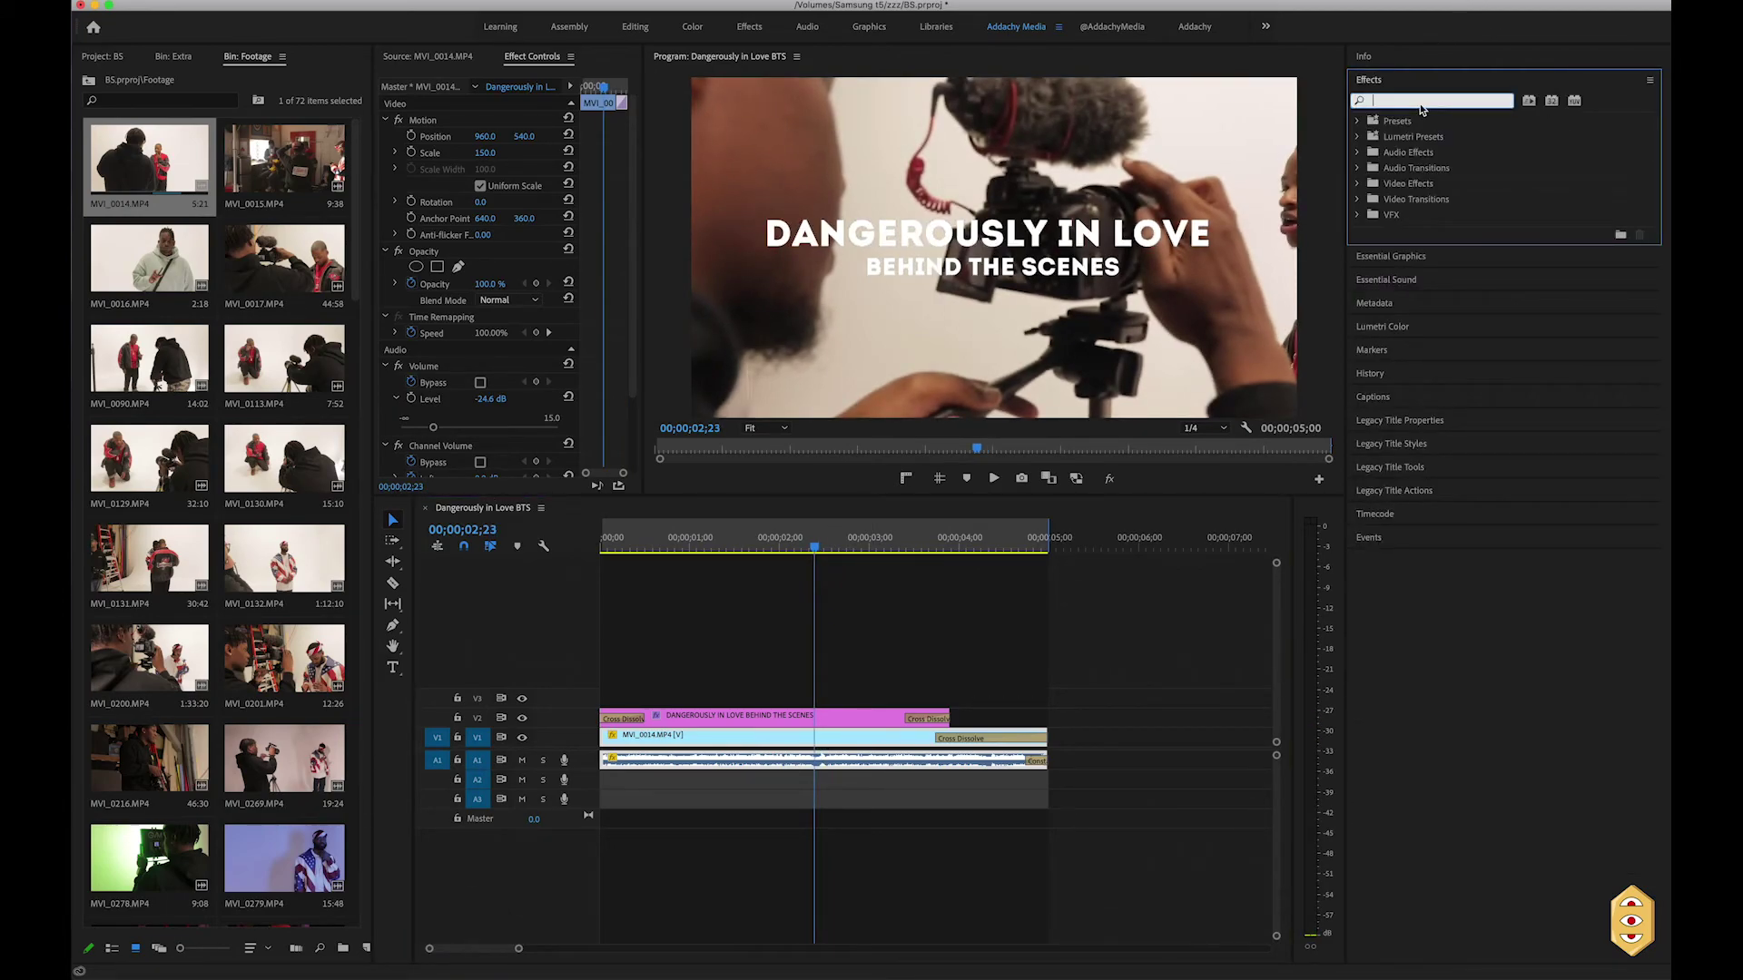
{"action": "type", "text": "mirro"}
{"action": "left_click_drag", "start_coordinate": [1412, 214], "coordinate": [867, 747]}
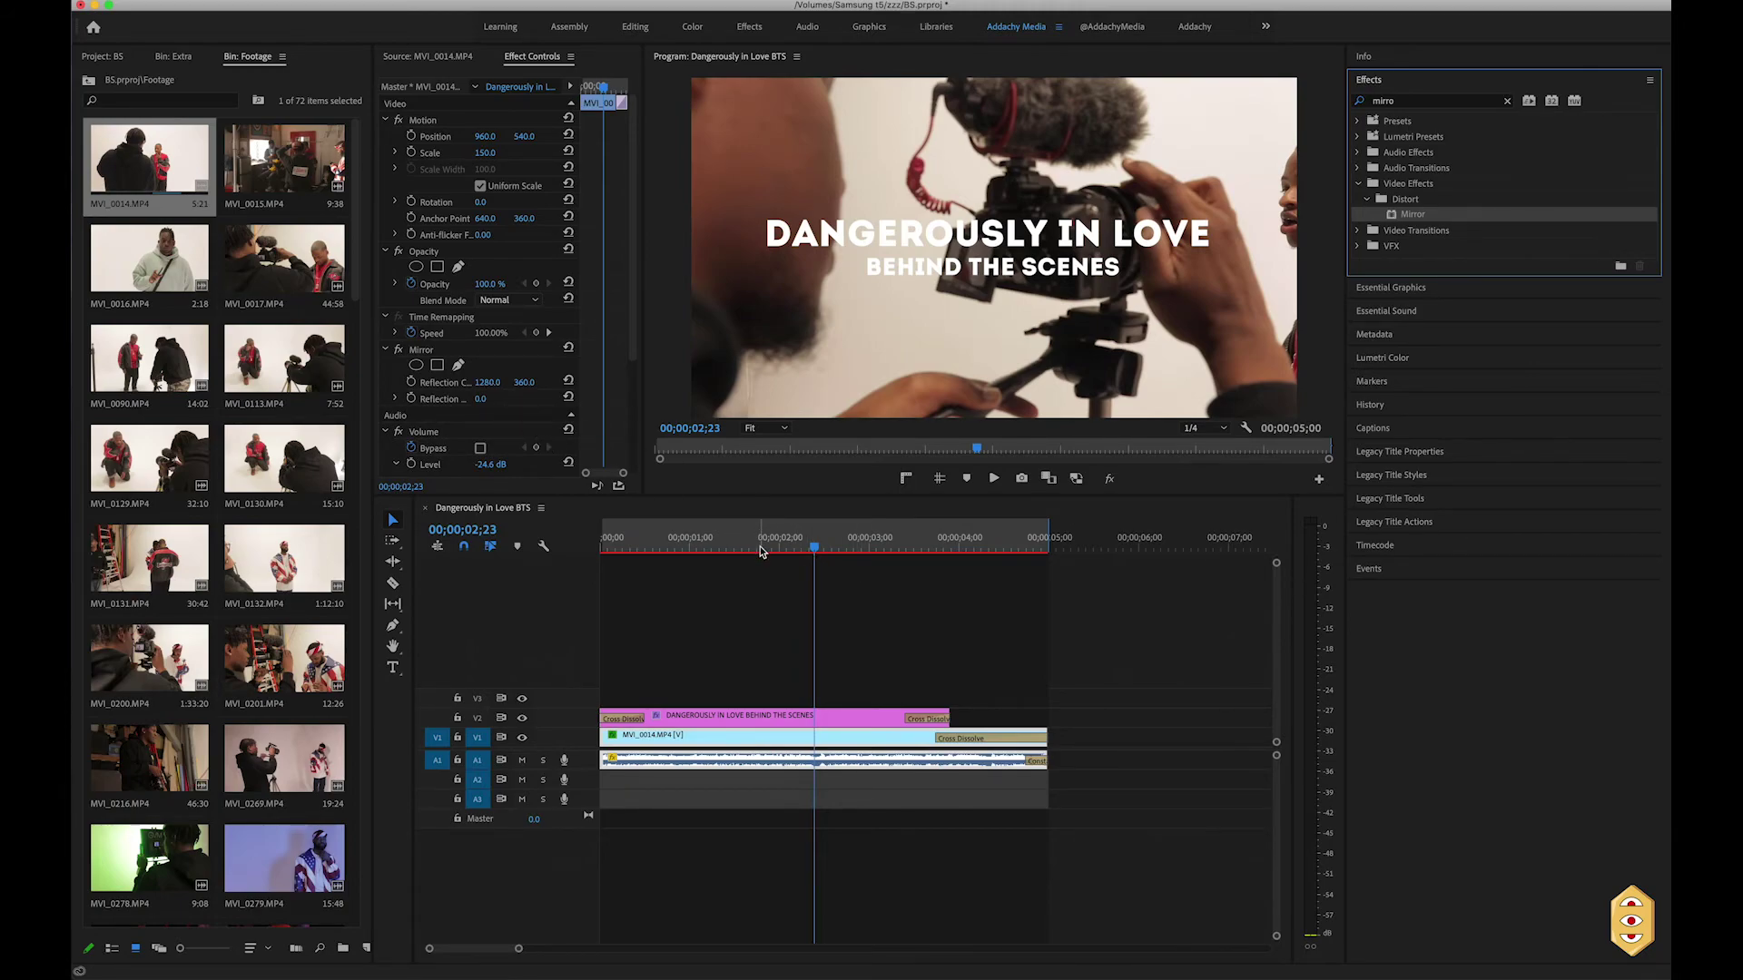
{"action": "key", "text": "super+z"}
{"action": "key", "text": "super+shift+z"}
{"action": "mouse_move", "coordinate": [487, 382]}
{"action": "left_mouse_down"}
{"action": "mouse_move", "coordinate": [381, 382]}
{"action": "mouse_move", "coordinate": [509, 394]}
{"action": "mouse_move", "coordinate": [331, 382]}
{"action": "mouse_move", "coordinate": [491, 383]}
{"action": "left_mouse_up"}
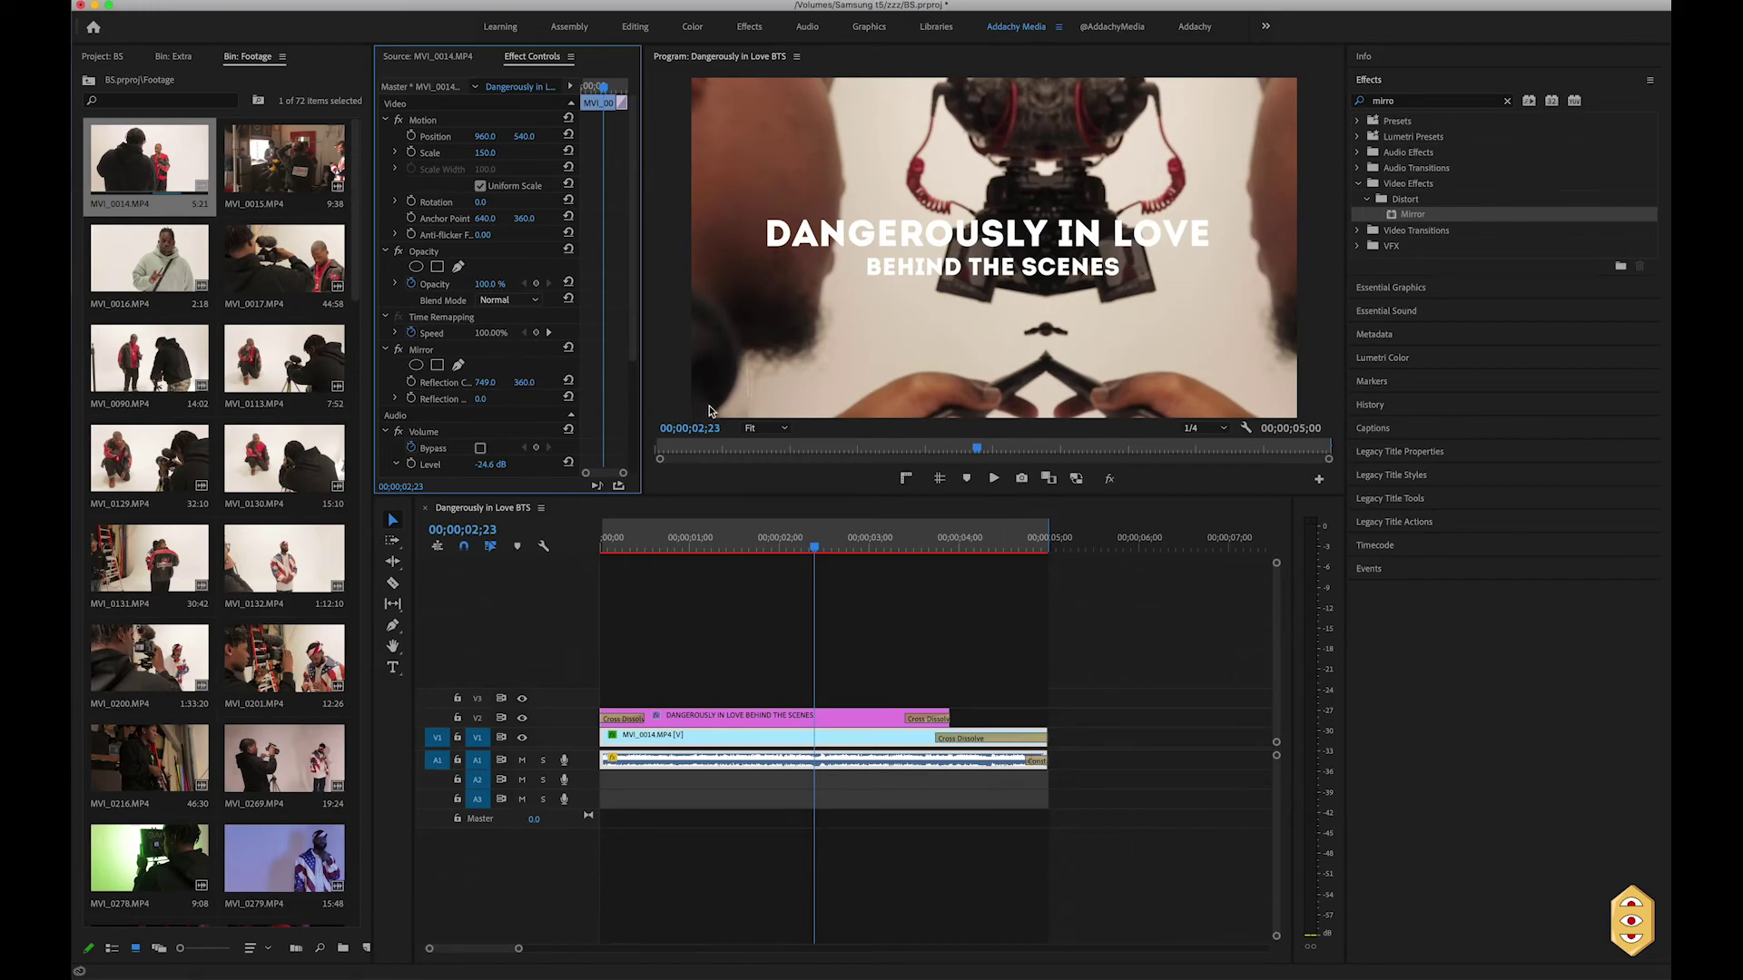
Render the marked range from In to Out and play back the mirrored opening from the start of the sequence
{"action": "key", "text": "End"}
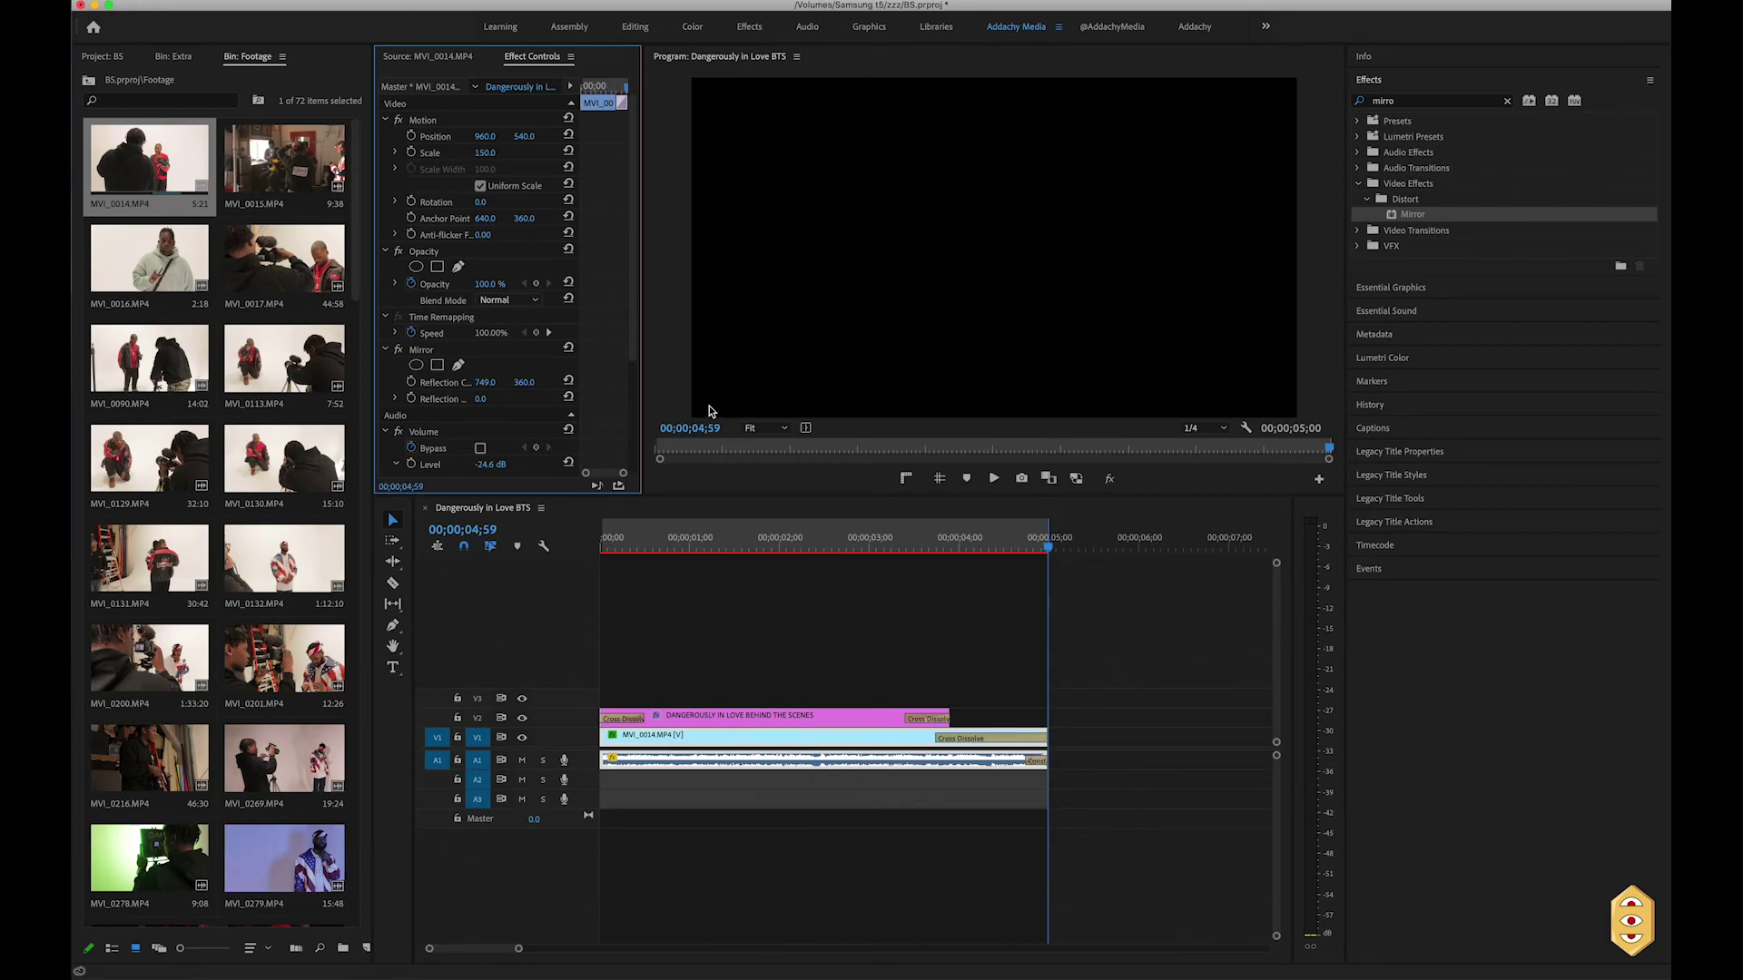
{"action": "key", "text": "Home"}
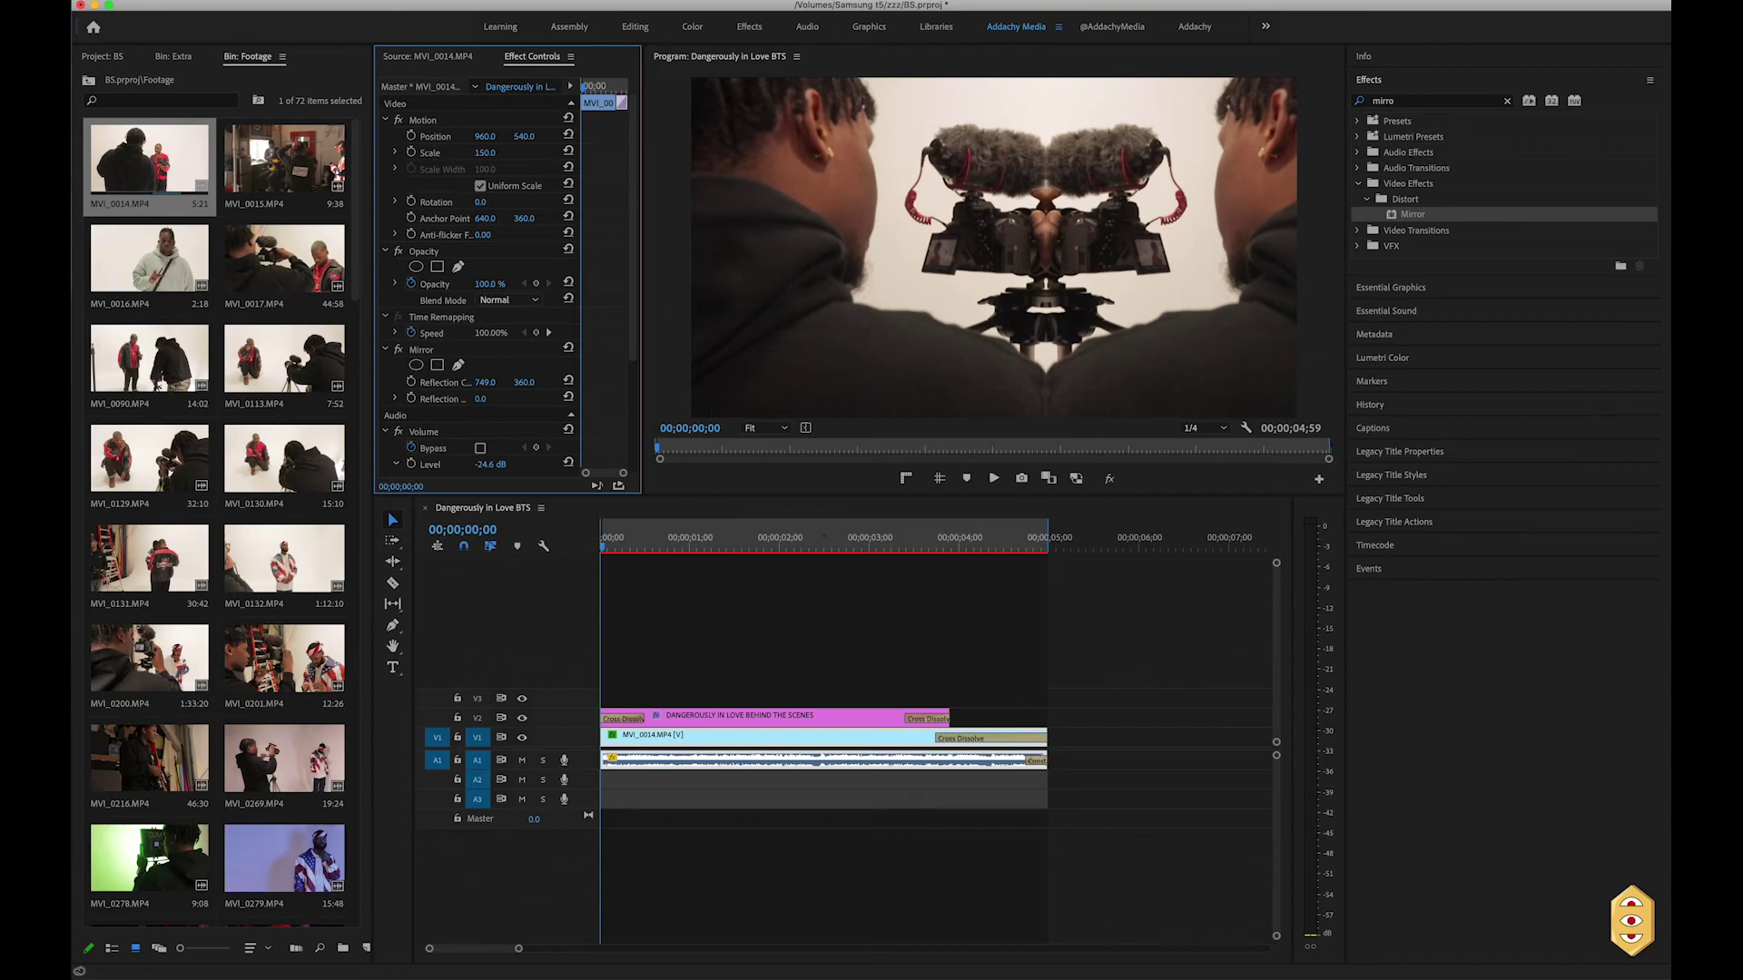
{"action": "left_click", "coordinate": [317, 2]}
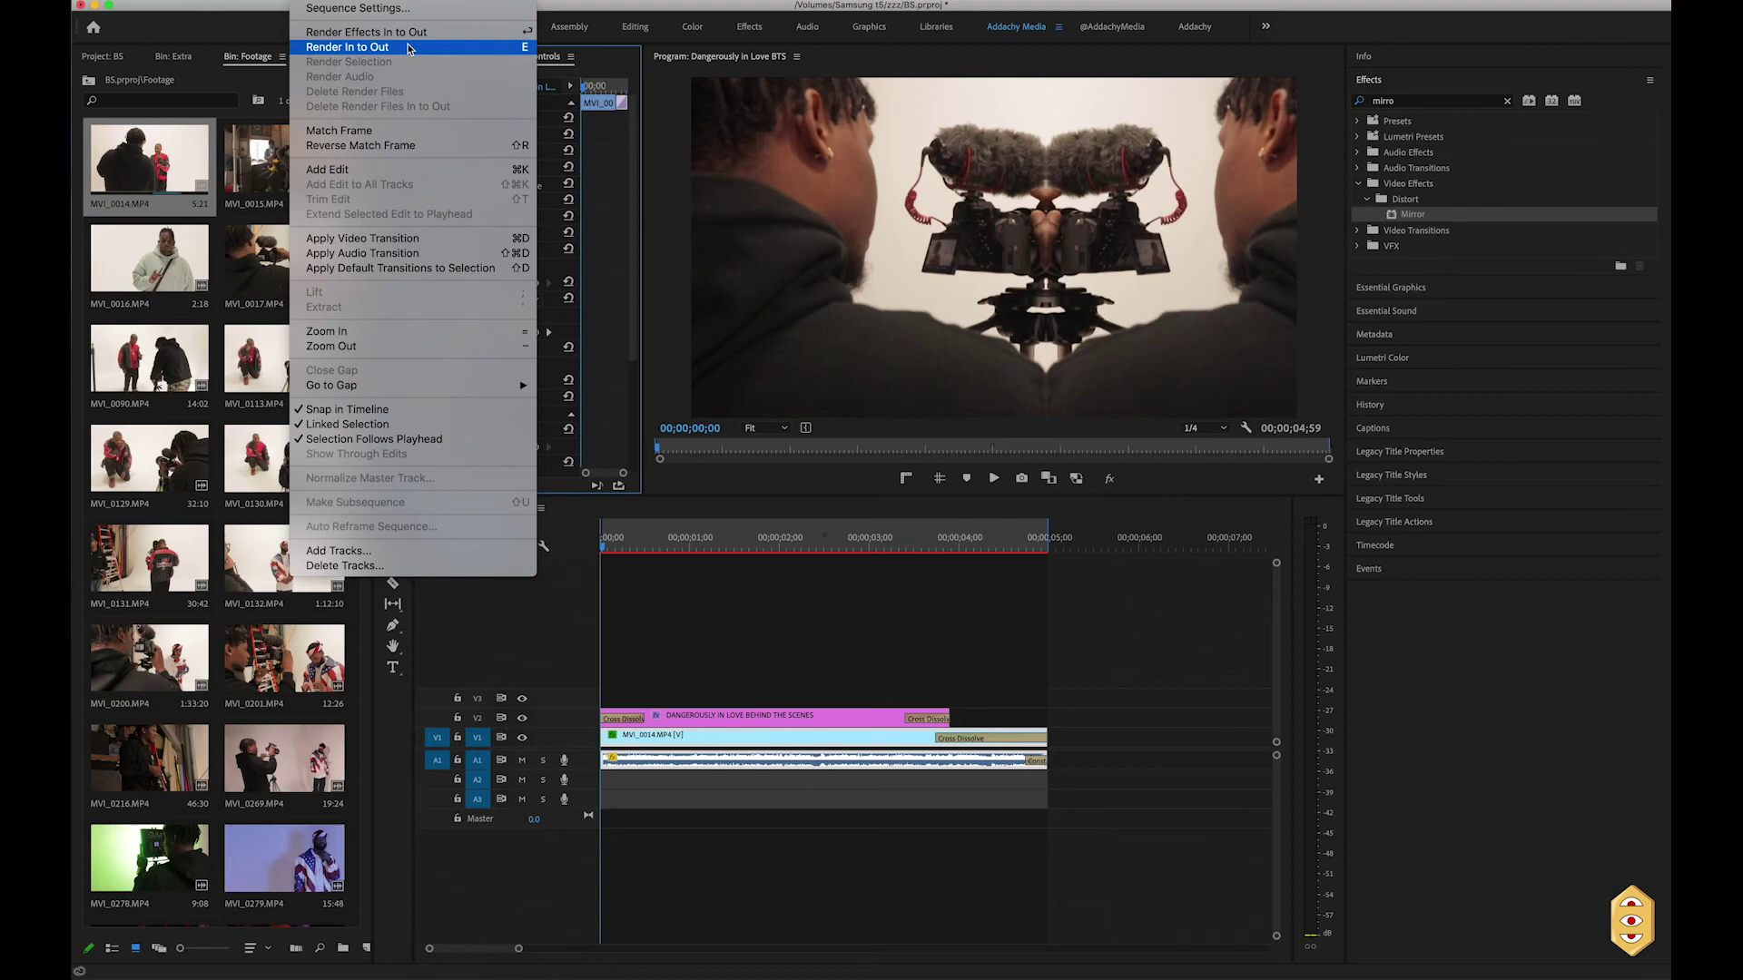
{"action": "left_click", "coordinate": [790, 626]}
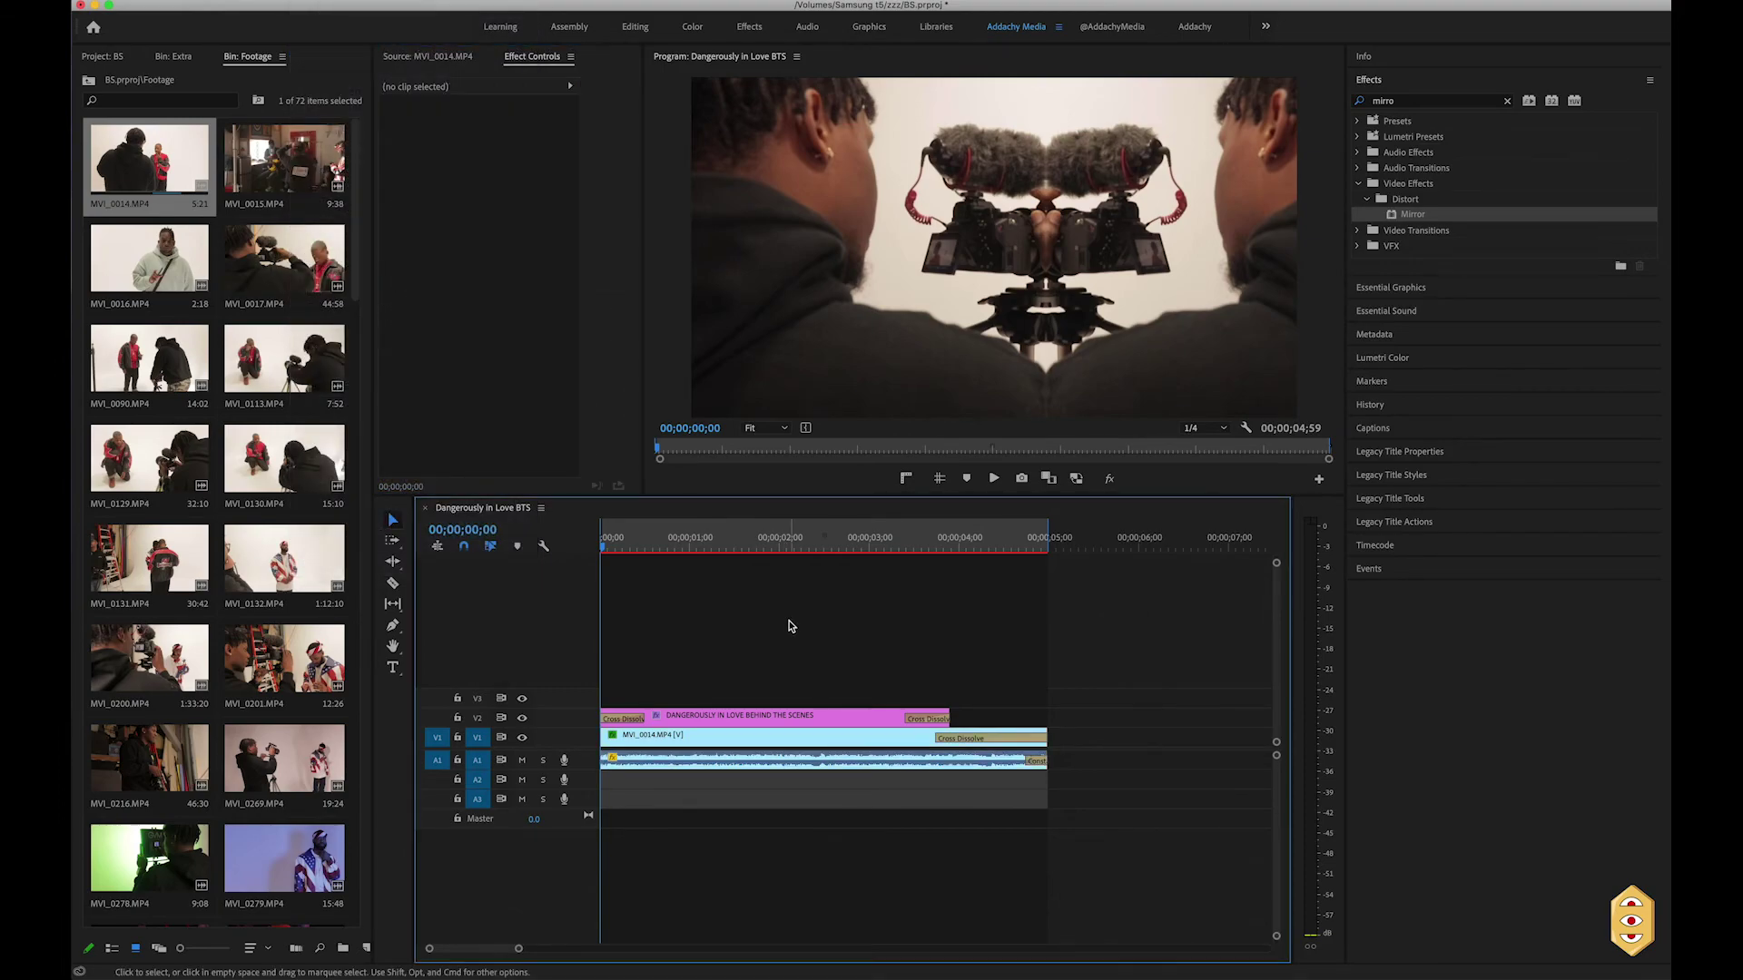
{"action": "key", "text": "Return"}
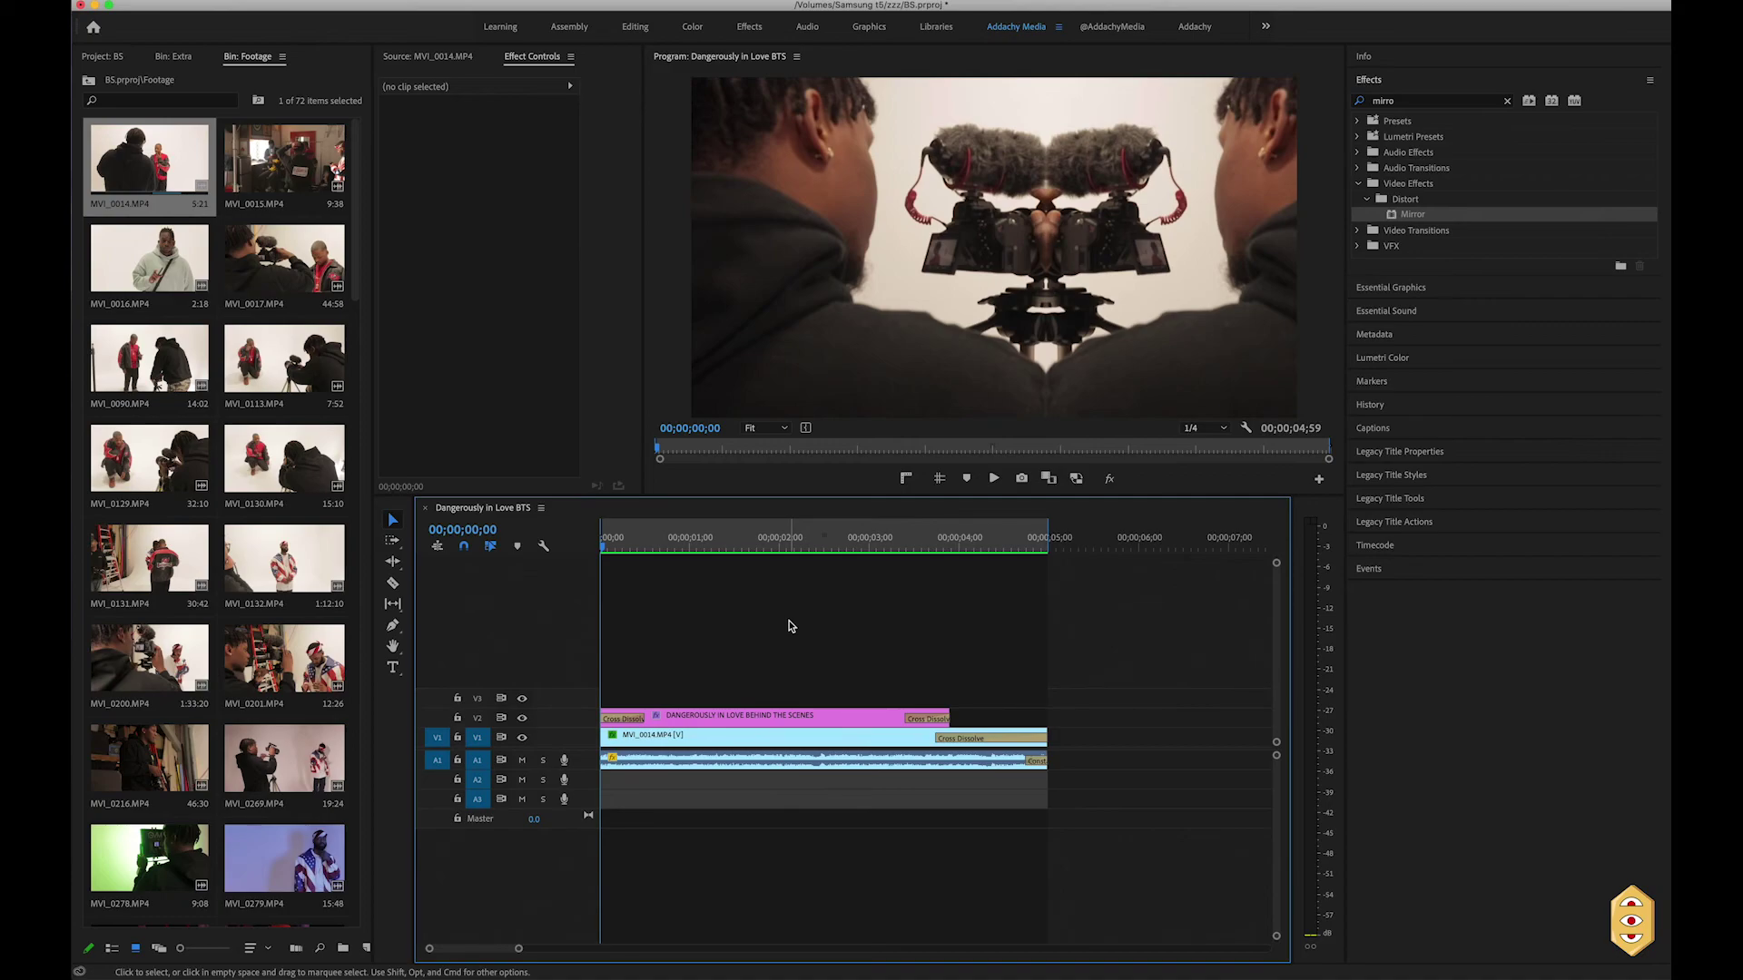
{"action": "key", "text": "space"}
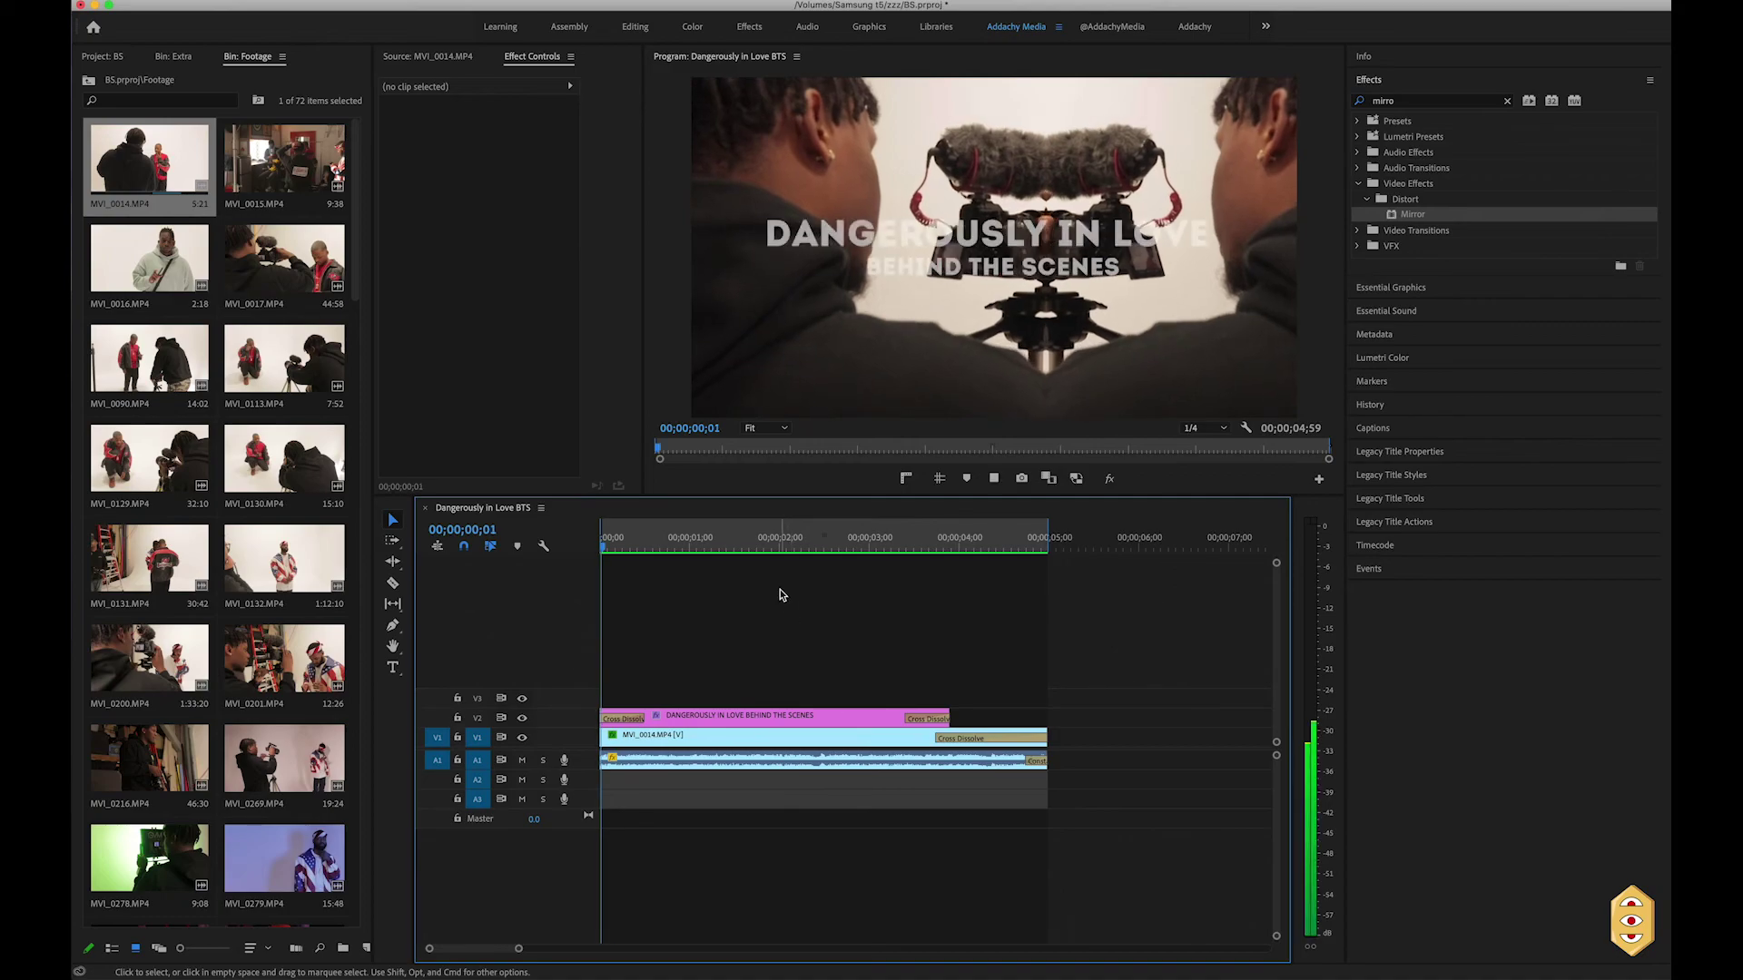
{"action": "key", "text": "space"}
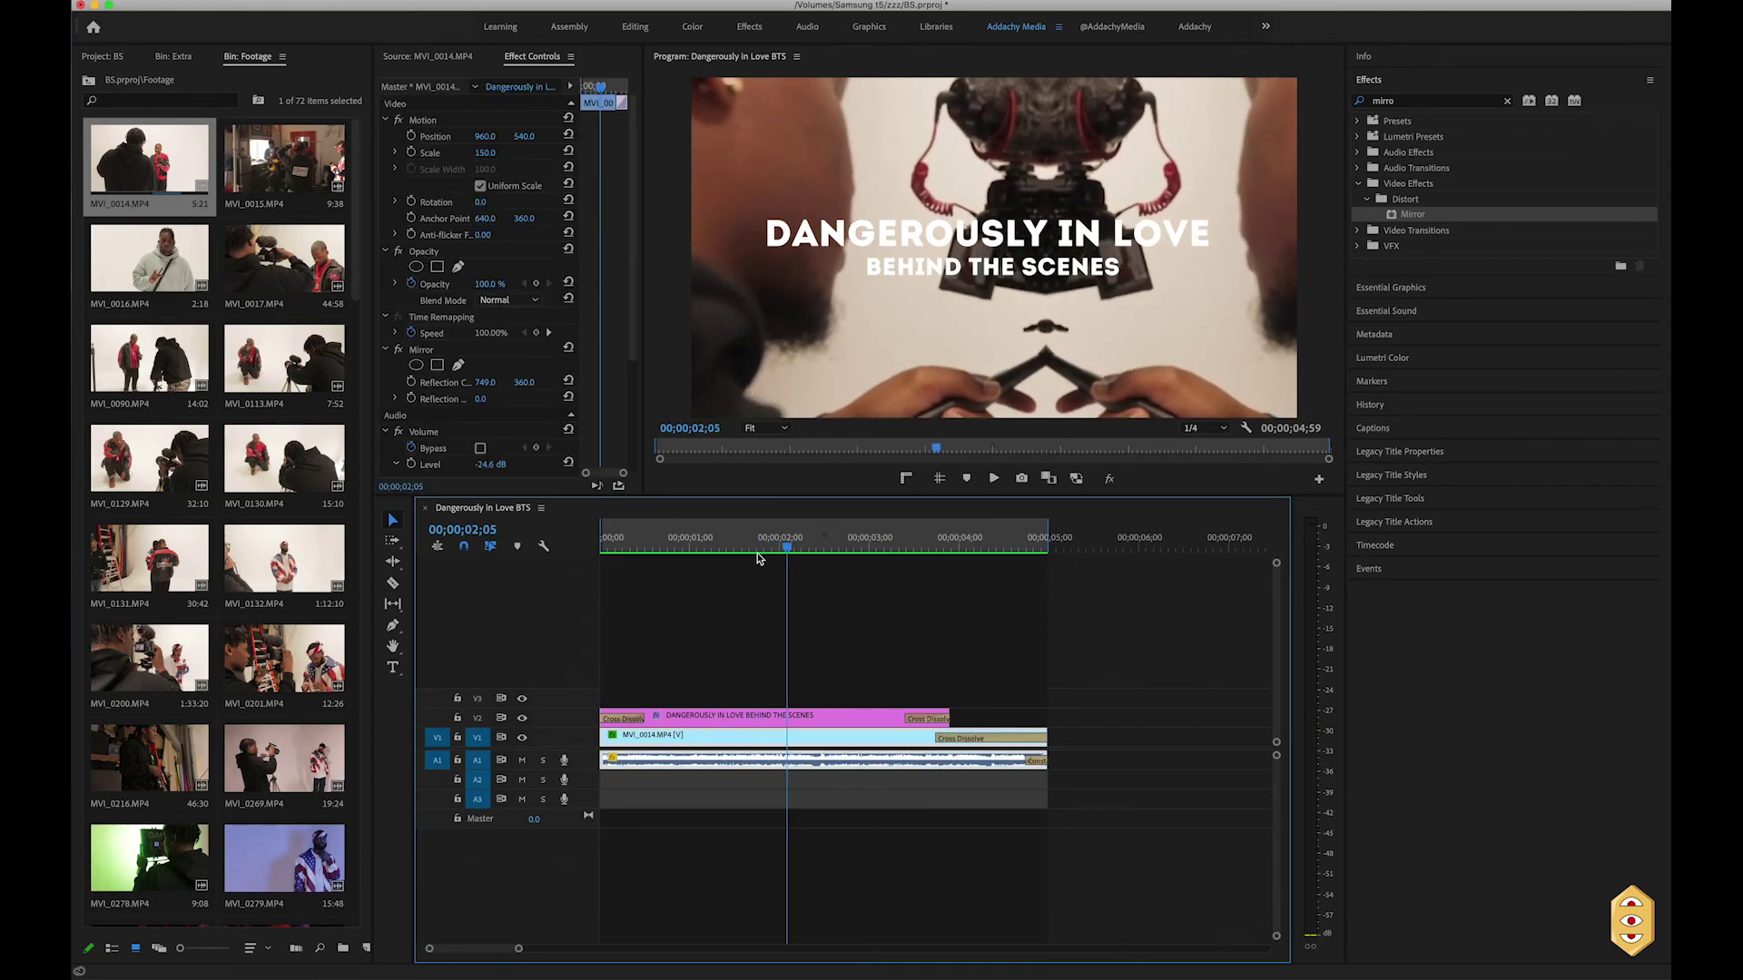
Open the export settings for the sequence, unlink the frame rate from the source, and set it to 23.976
{"action": "key", "text": "super+m"}
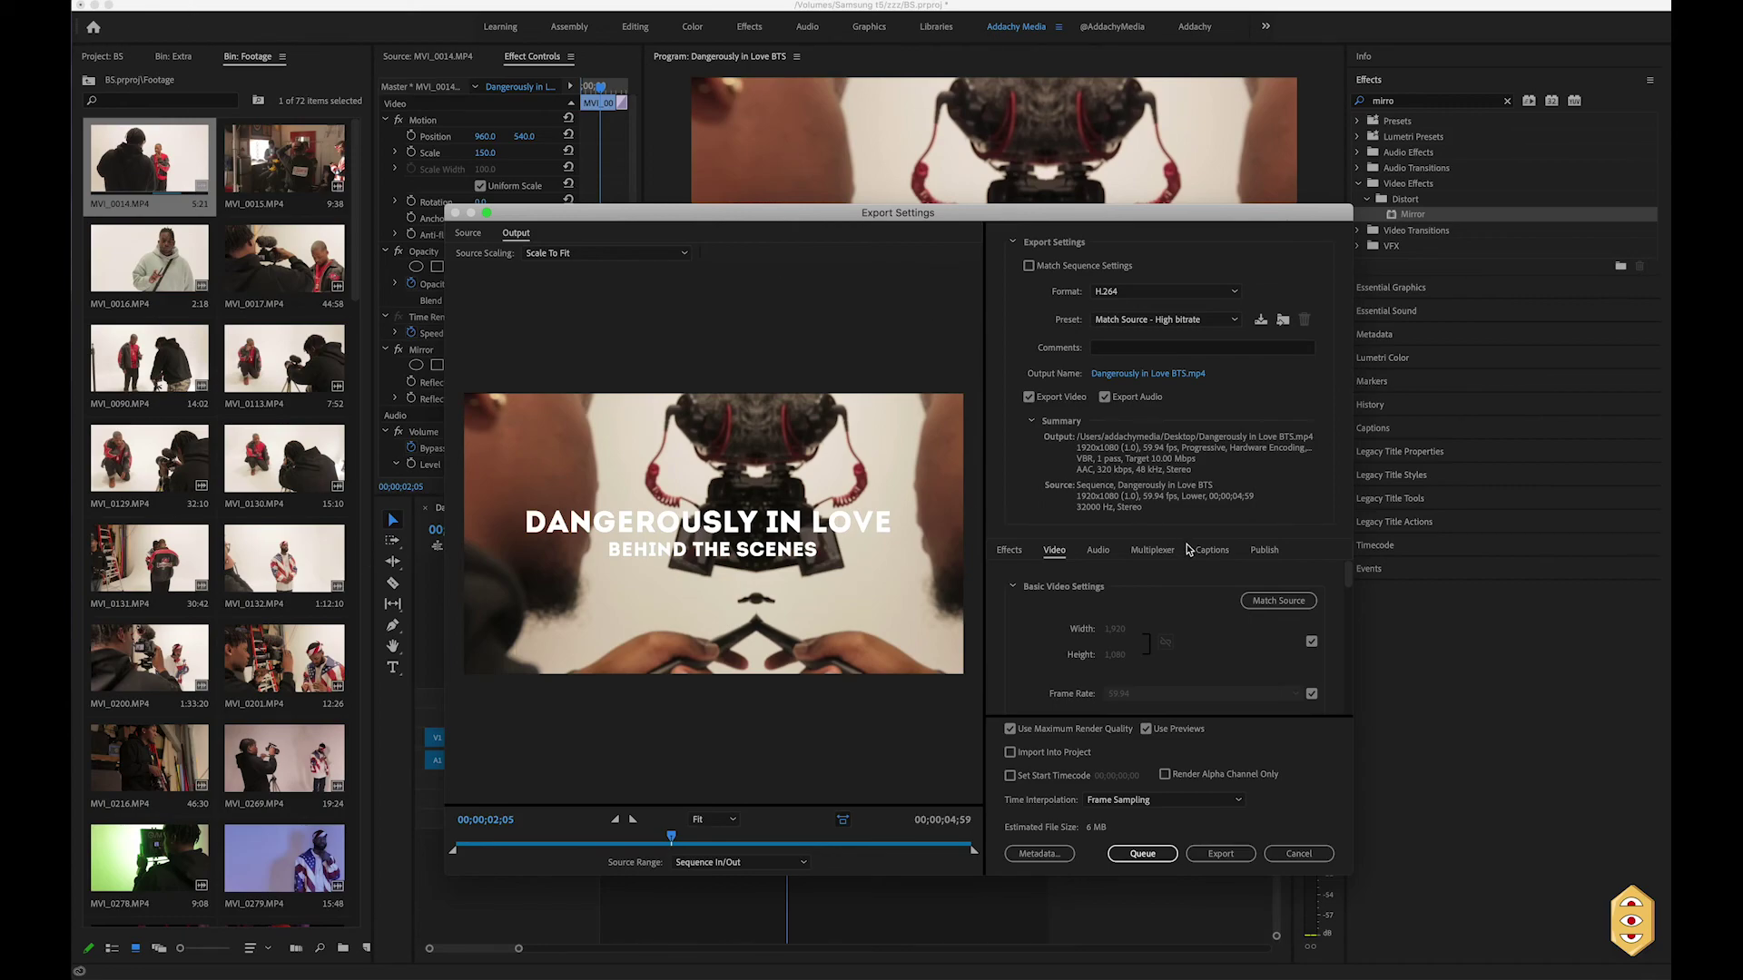
{"action": "scroll", "coordinate": [1064, 680], "scroll_direction": "down", "scroll_amount": 2}
{"action": "left_click", "coordinate": [1311, 600]}
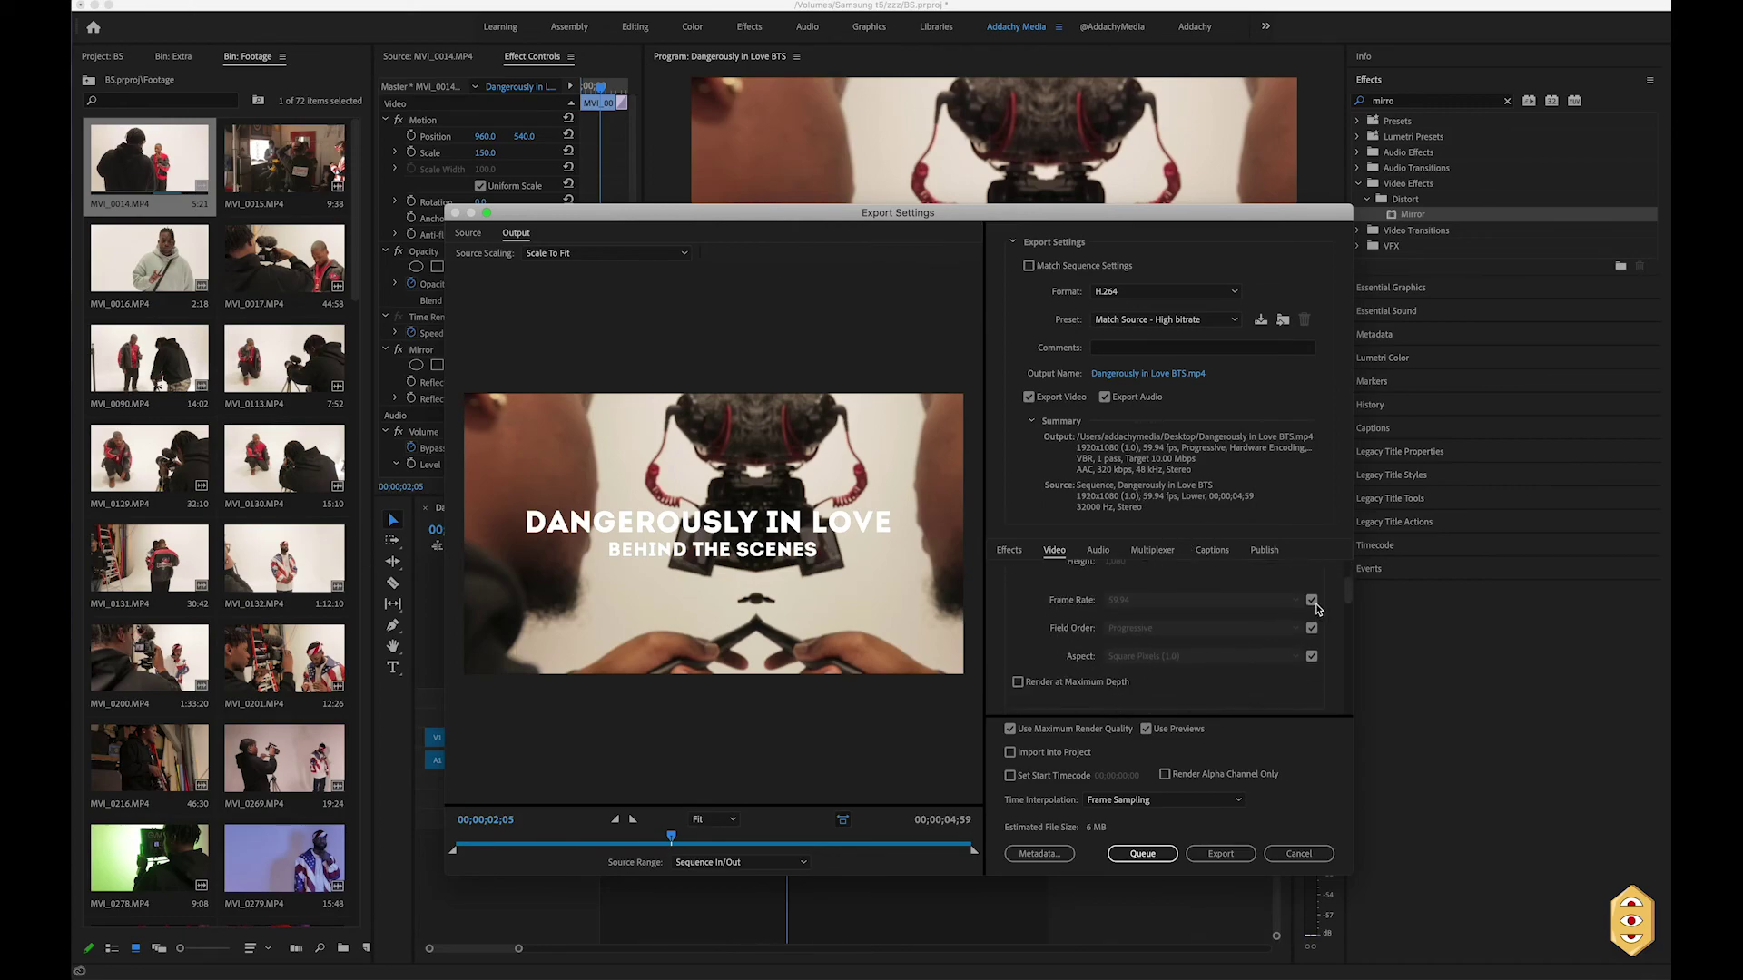
{"action": "left_click", "coordinate": [1216, 600]}
{"action": "left_click", "coordinate": [1223, 703]}
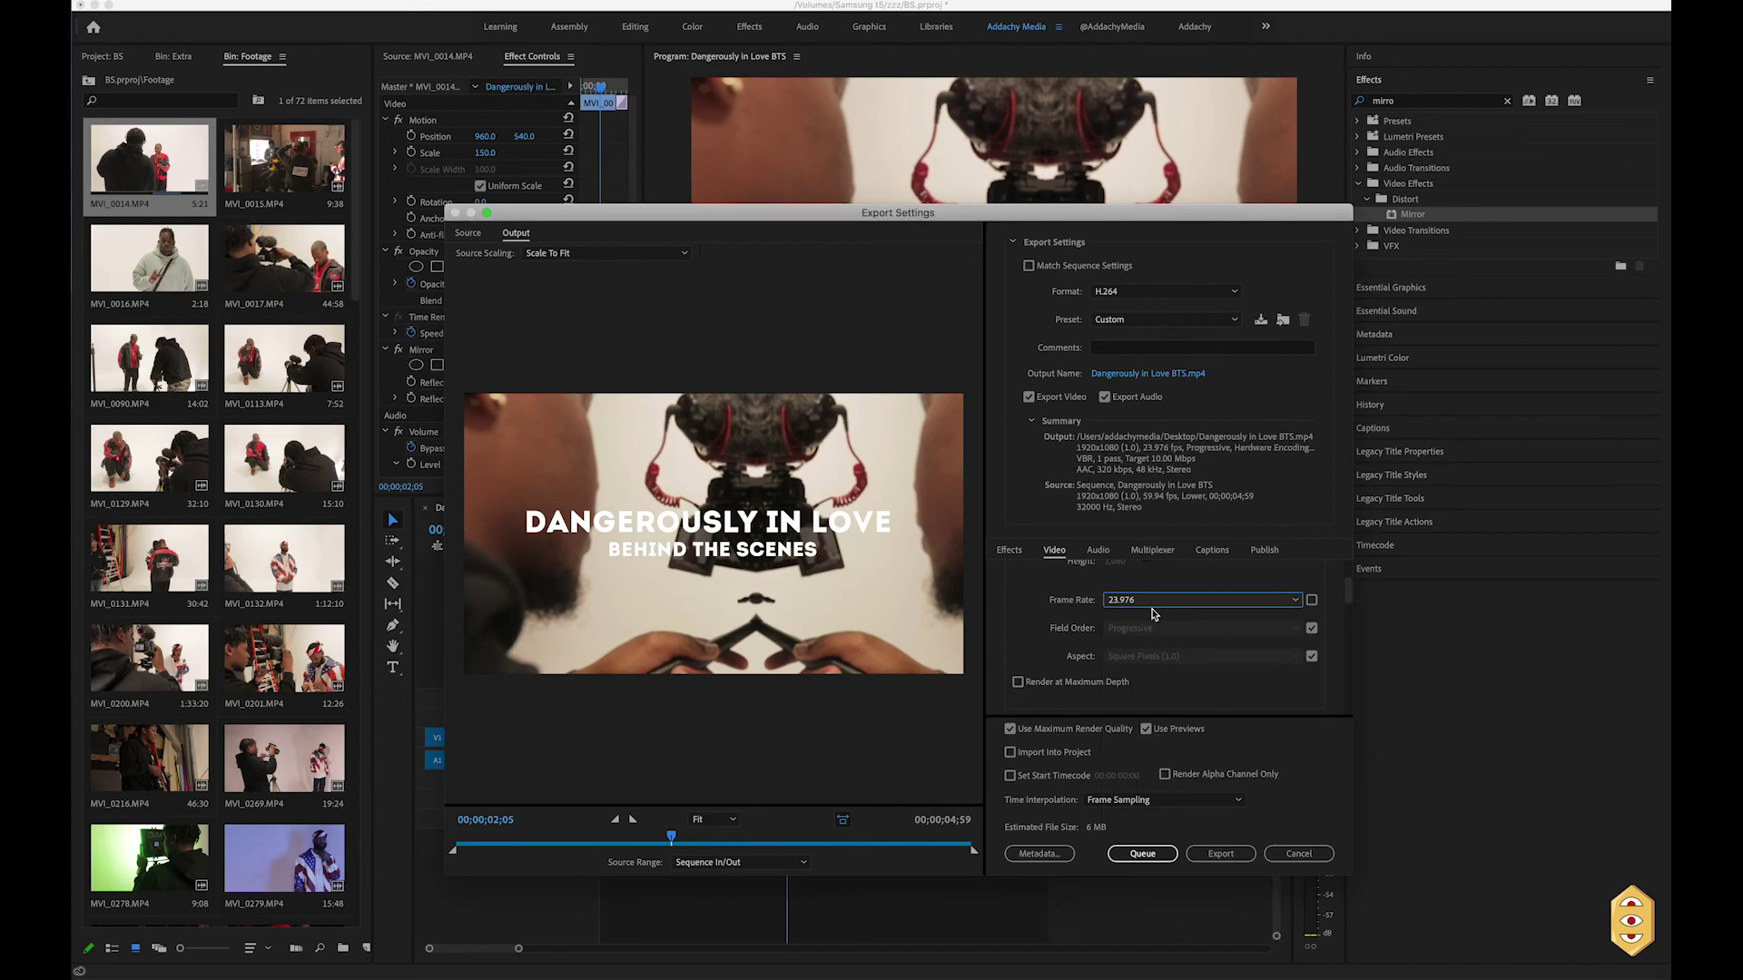
Enable rendering at maximum depth and set the output file to Dangerously in Love BTS on the Desktop
{"action": "left_click", "coordinate": [1081, 686]}
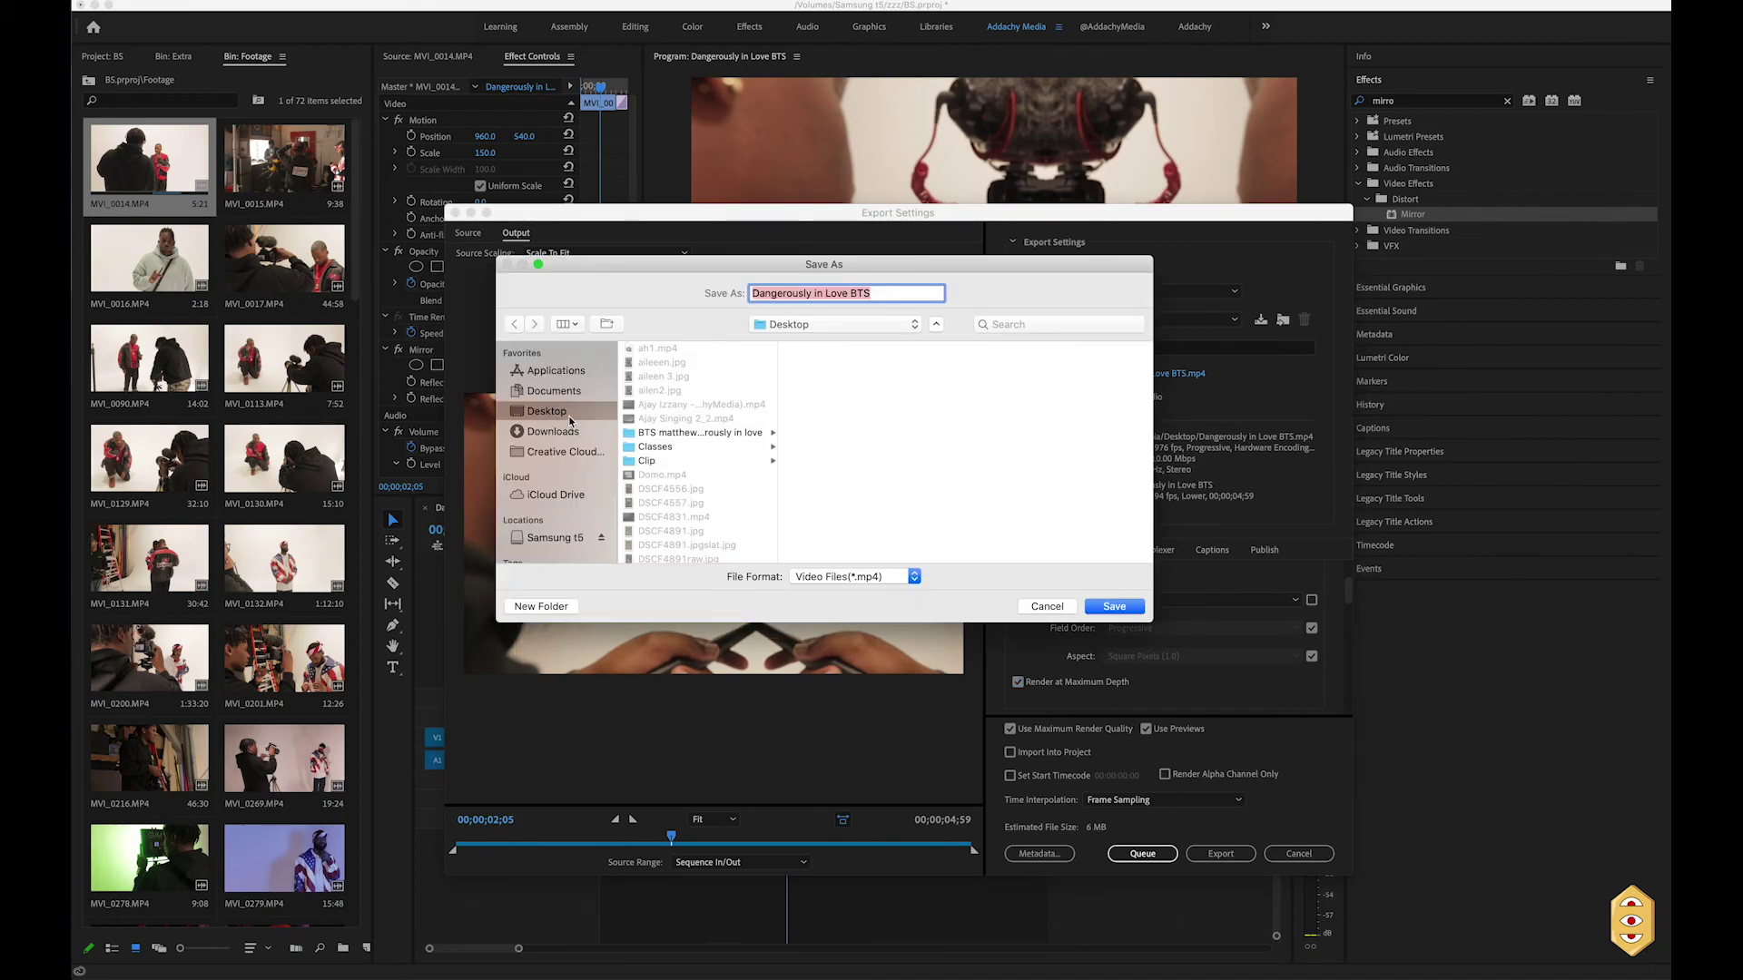
{"action": "left_click", "coordinate": [1115, 608]}
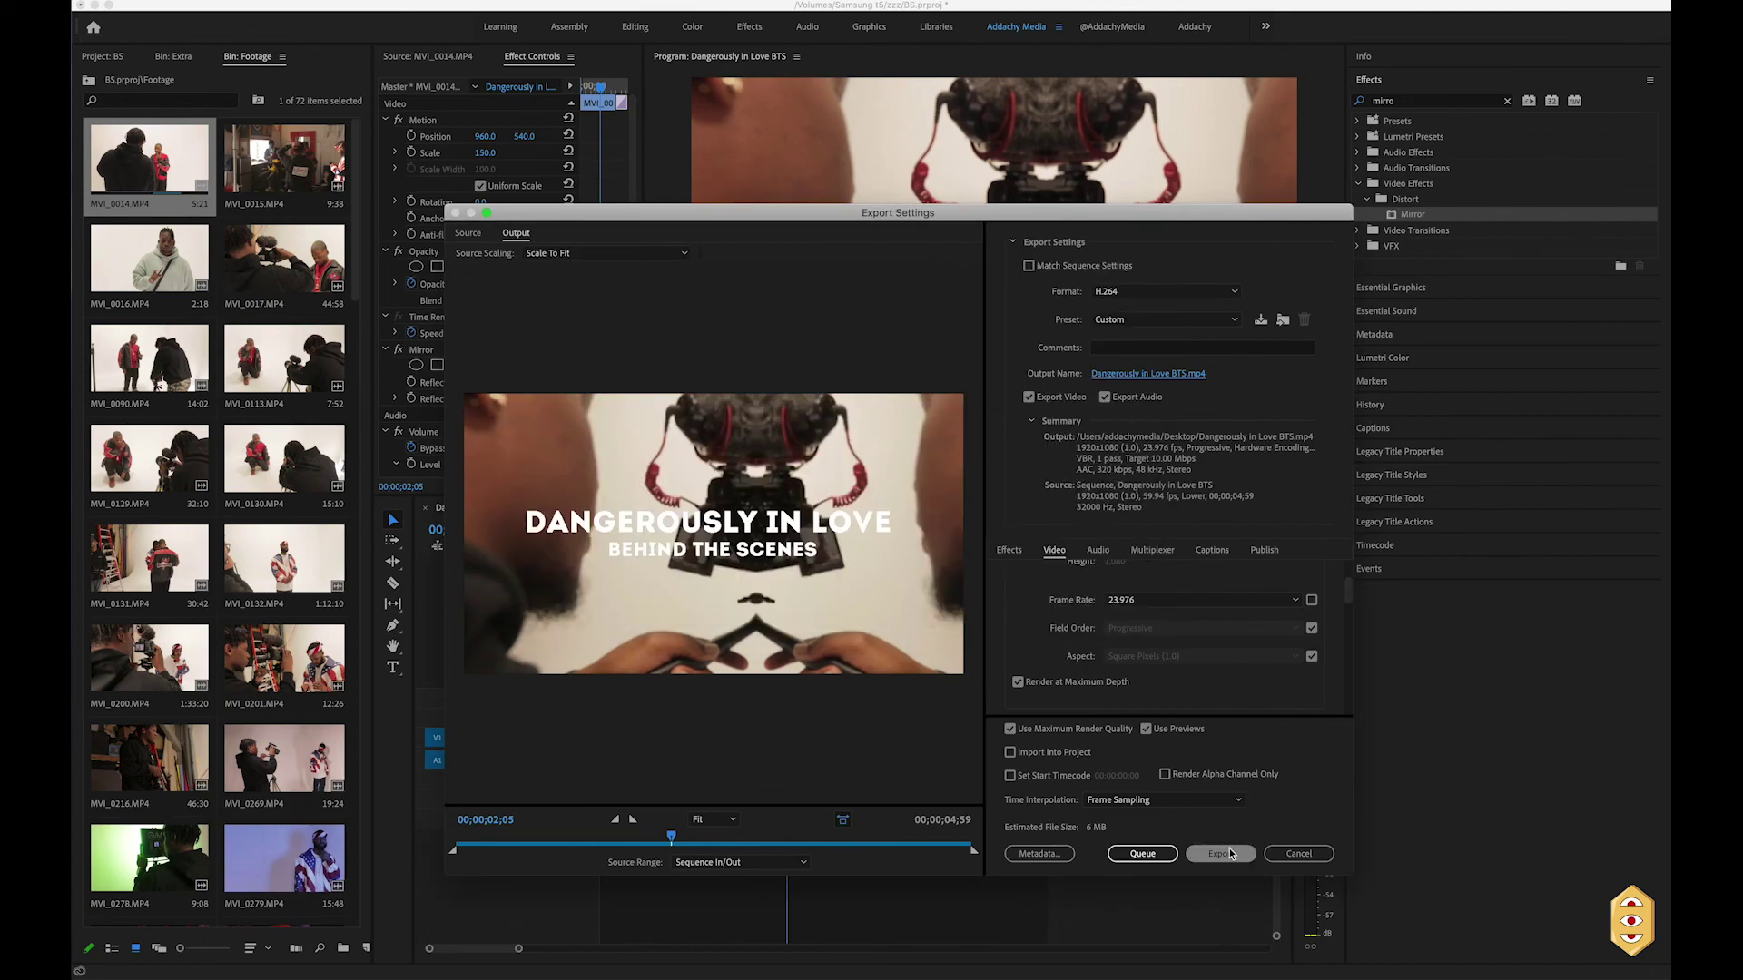
Save the export settings as a preset named phone1920x1080 and export the sequence
{"action": "left_click", "coordinate": [1261, 322]}
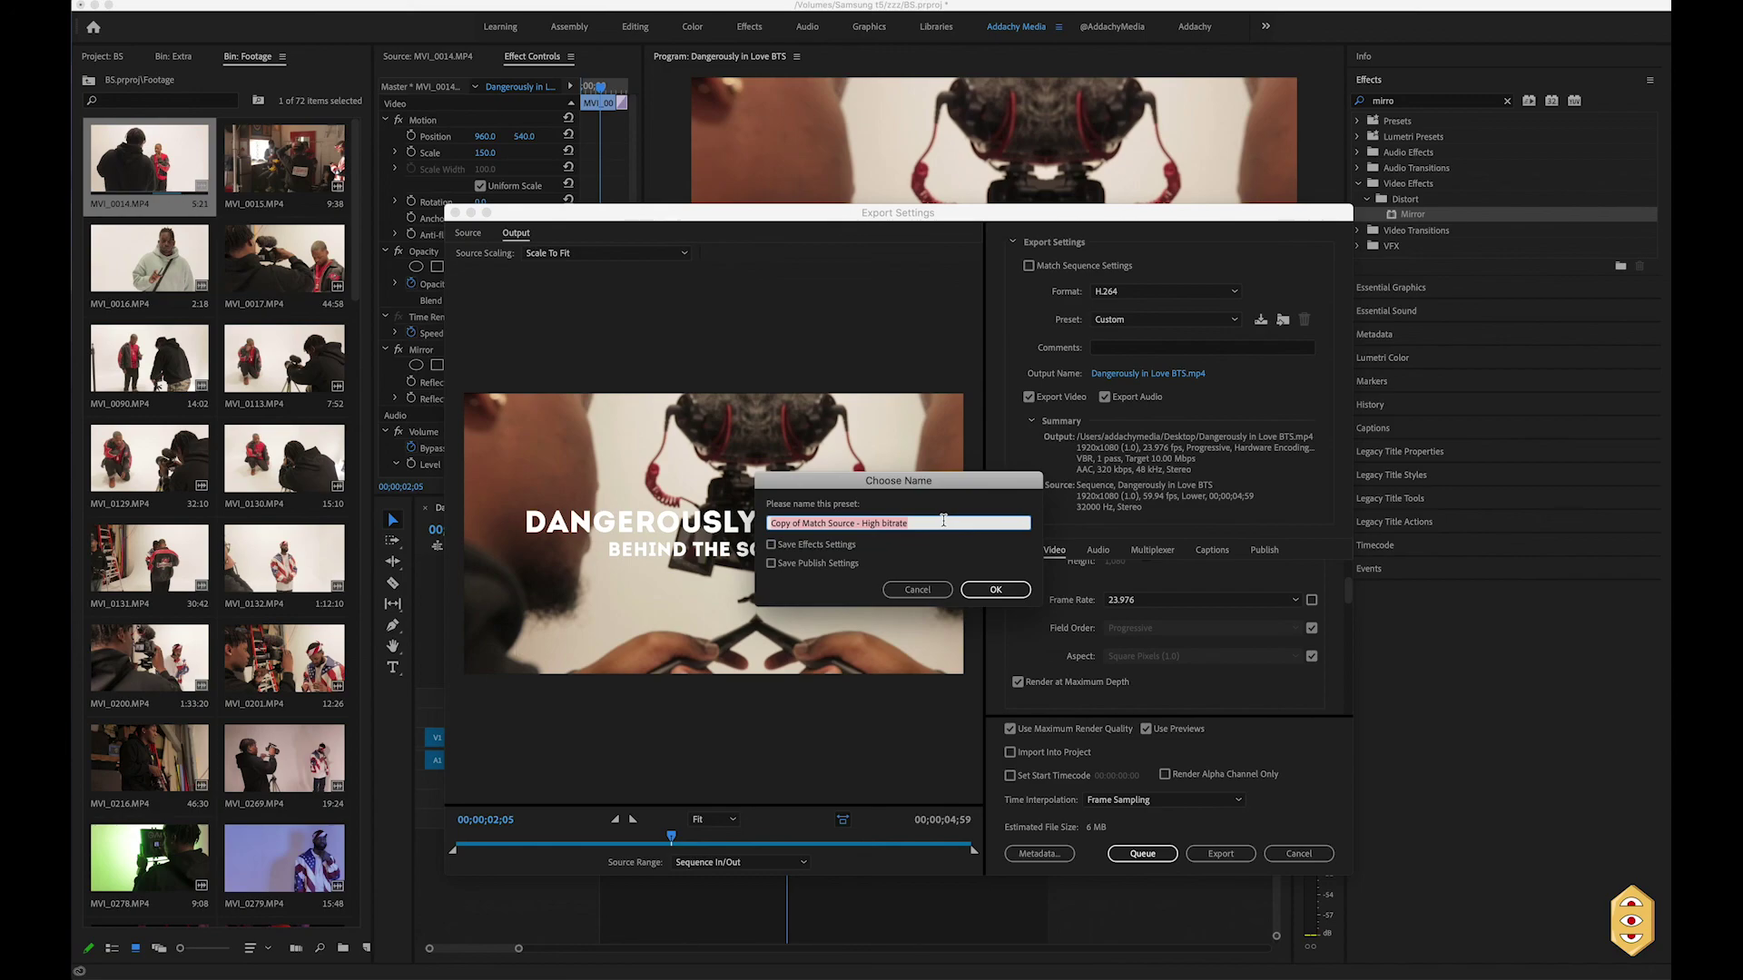
{"action": "type", "text": "phone1920x1080"}
{"action": "left_click", "coordinate": [1024, 595]}
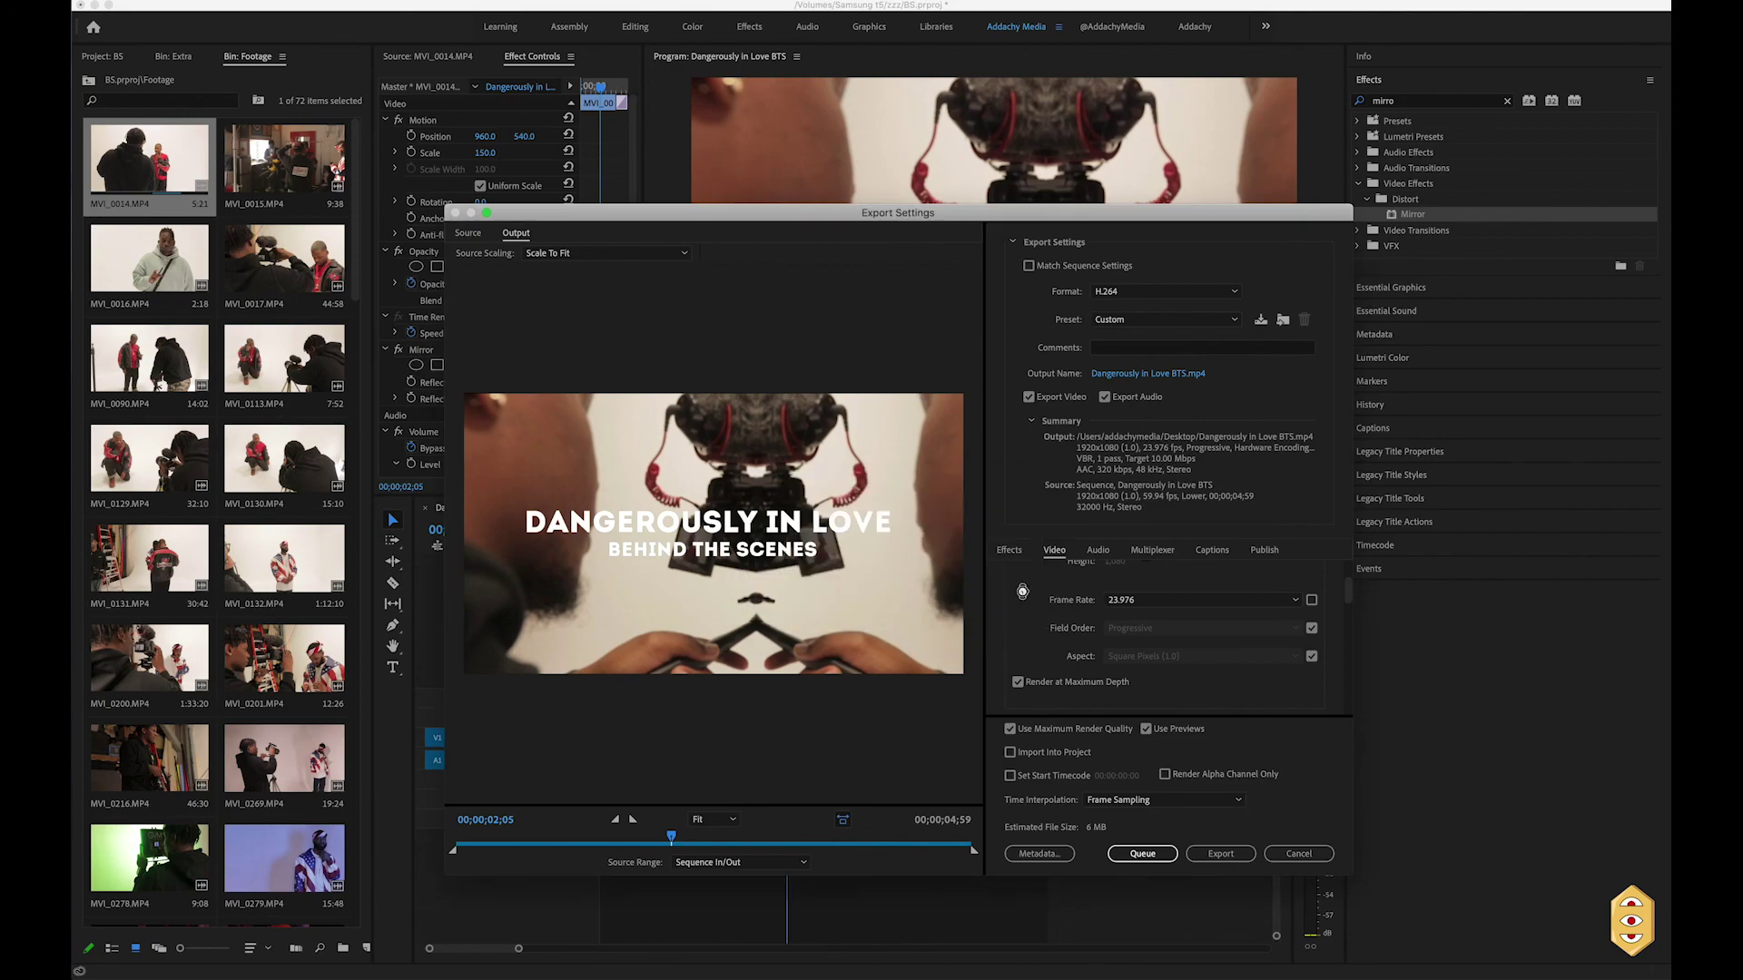
{"action": "left_click", "coordinate": [1203, 855]}
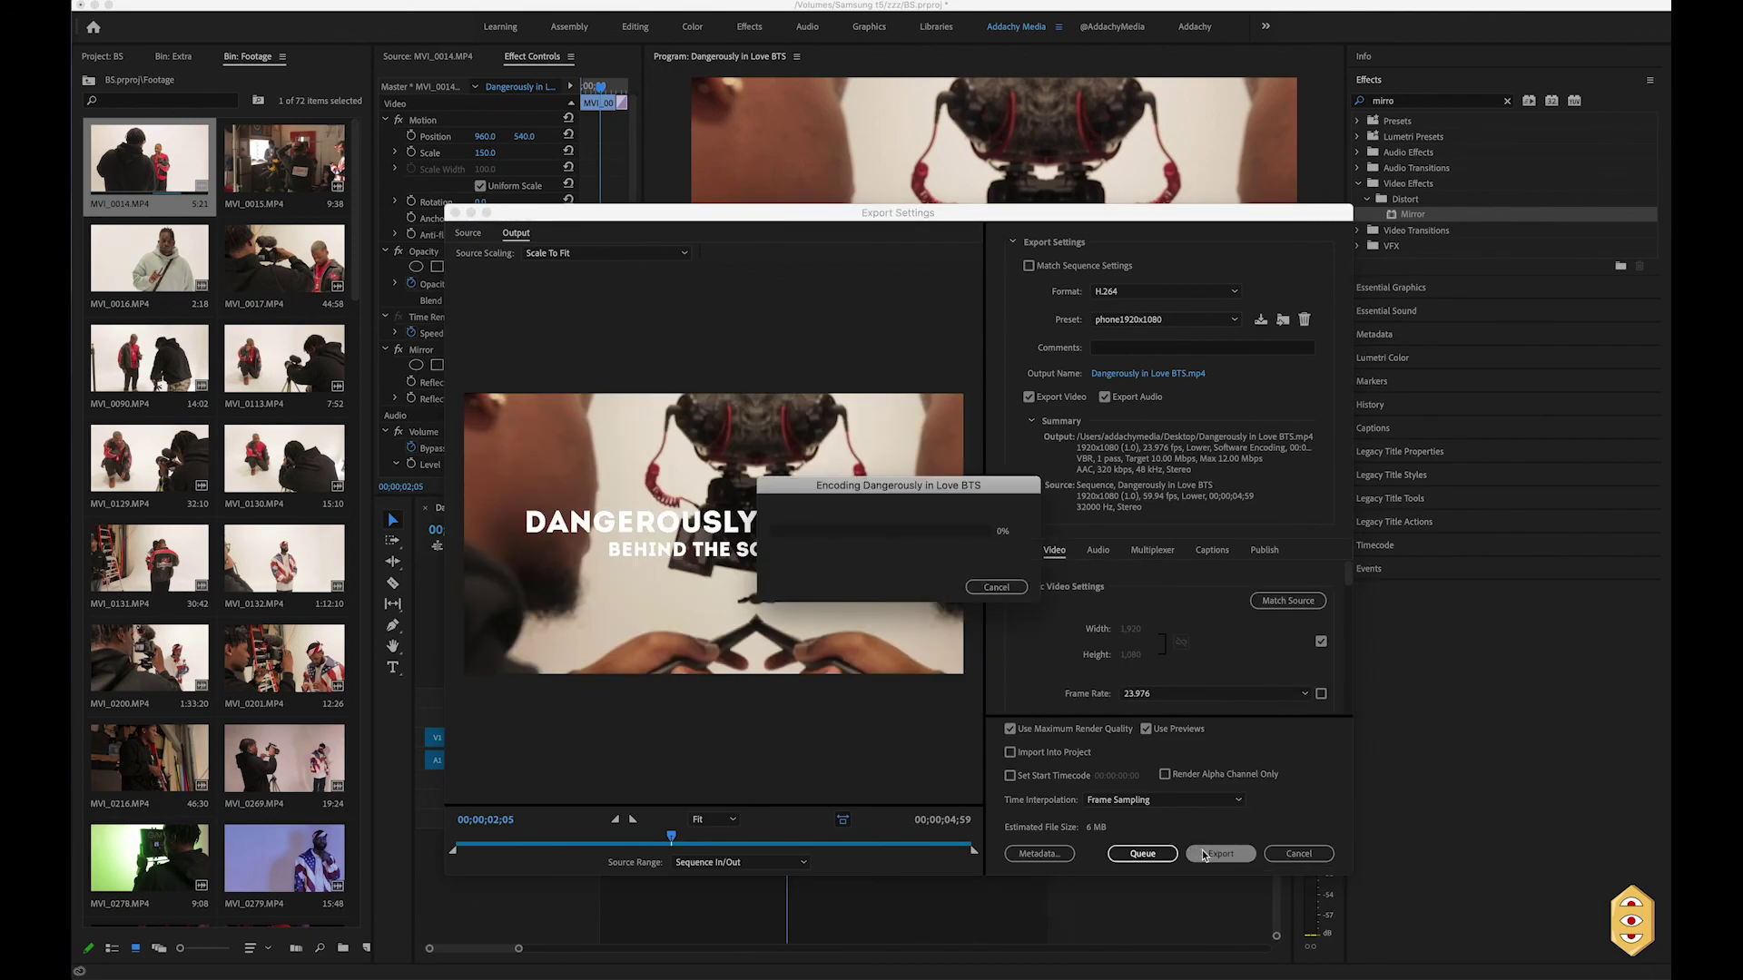